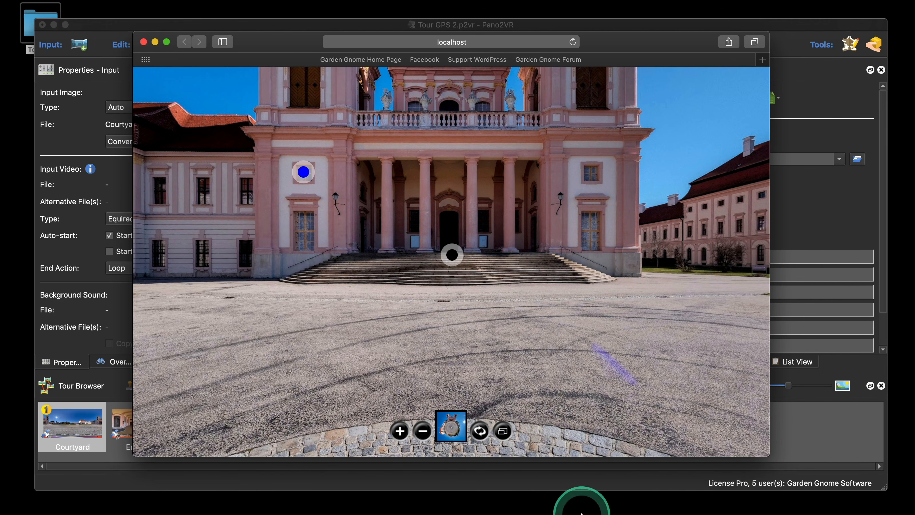
# Open the Q&A.png image from the ToyBox folder to see where the webinar's Q&A control is, and close it
pyautogui.moveTo(577, 505)
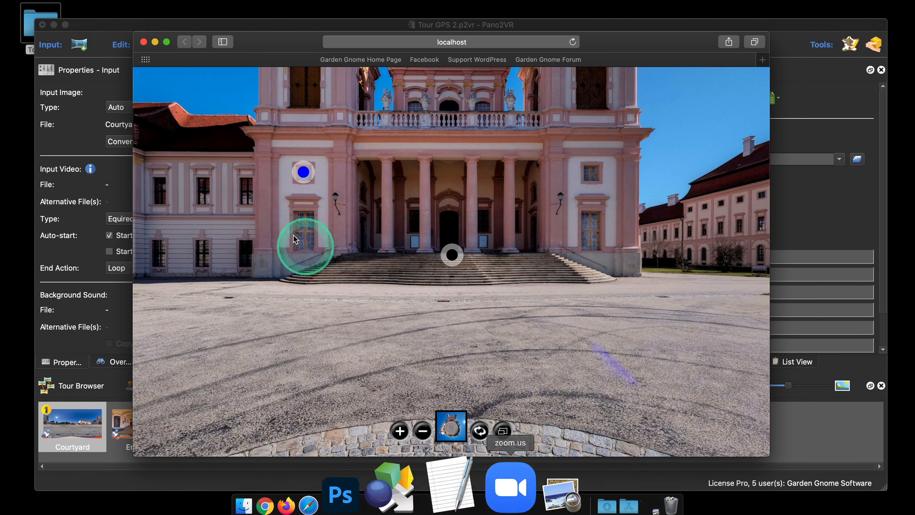
pyautogui.doubleClick(39, 18)
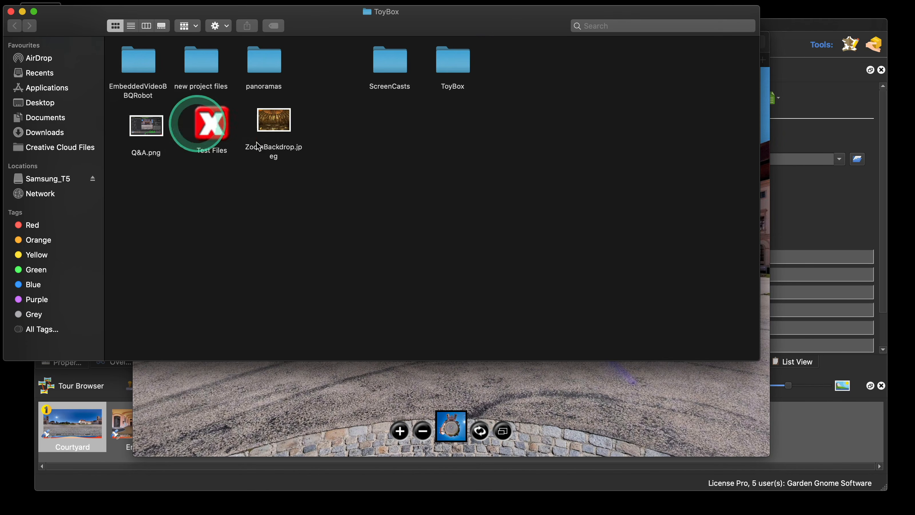
pyautogui.click(149, 129)
pyautogui.doubleClick(149, 129)
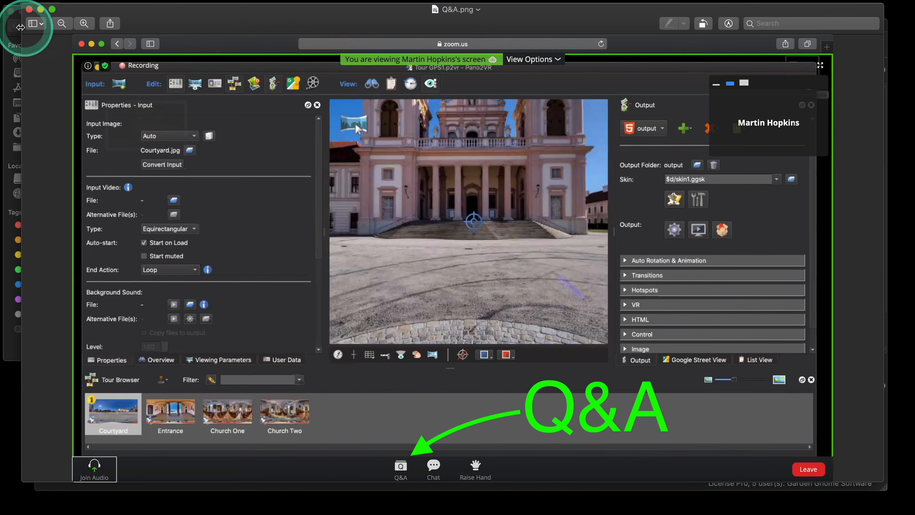
pyautogui.moveTo(153, 10)
pyautogui.mouseDown()
pyautogui.moveTo(153, 61)
pyautogui.moveTo(164, 9)
pyautogui.mouseUp()
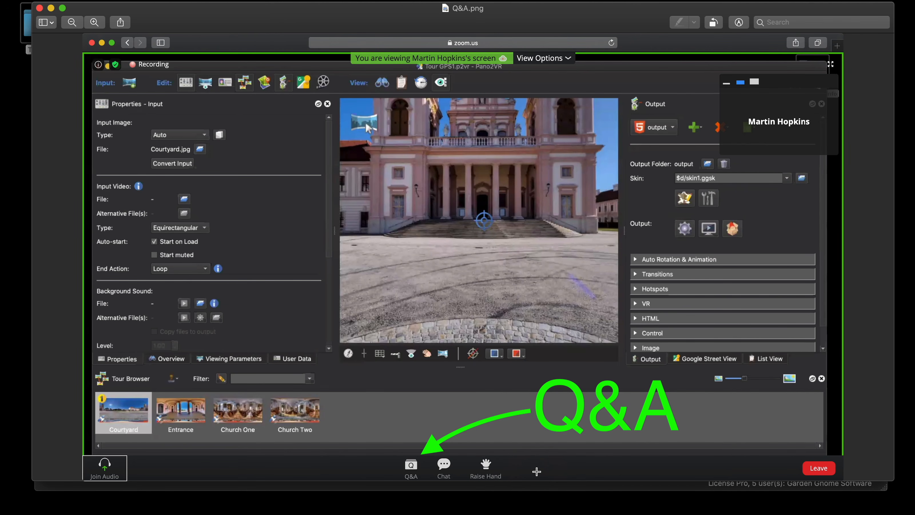
pyautogui.click(39, 8)
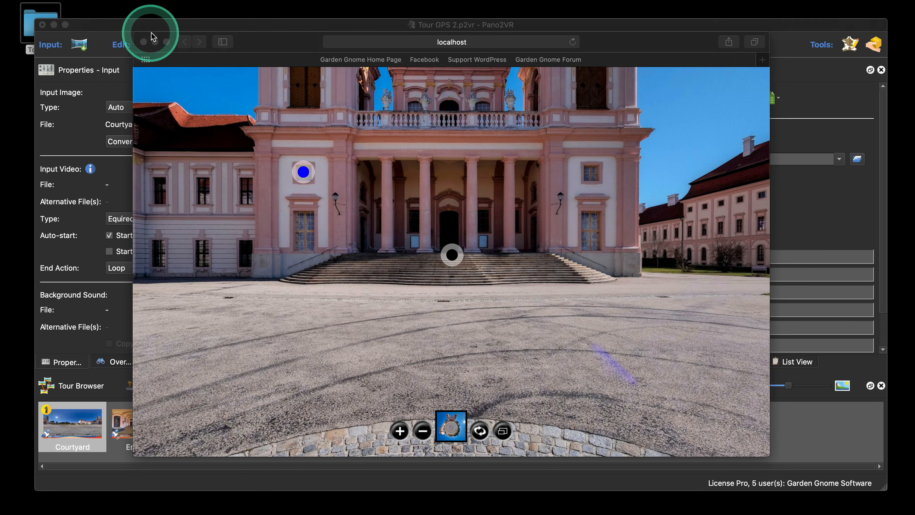
# Follow the Entrance hotspot in the tour preview, read through the Information popup, close it, and return to the courtyard
pyautogui.moveTo(268, 42); pyautogui.dragTo(272, 27)
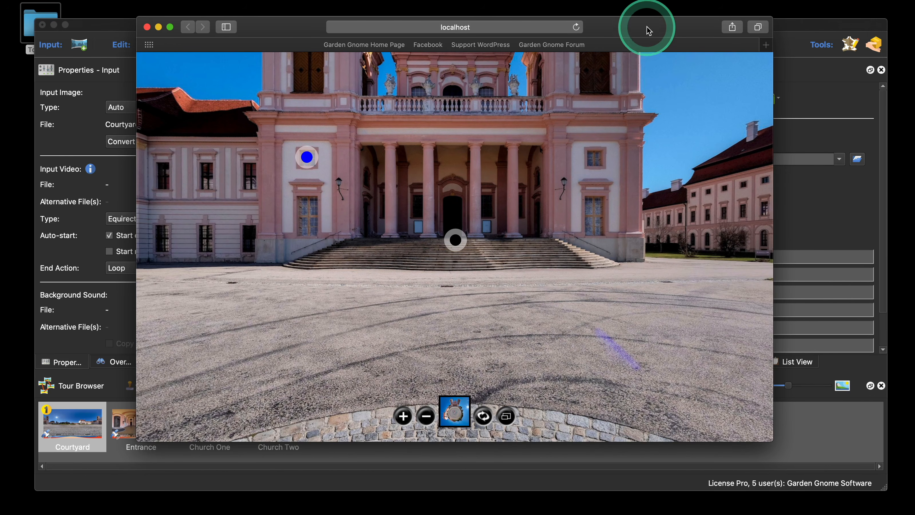
pyautogui.moveTo(650, 28); pyautogui.dragTo(647, 43)
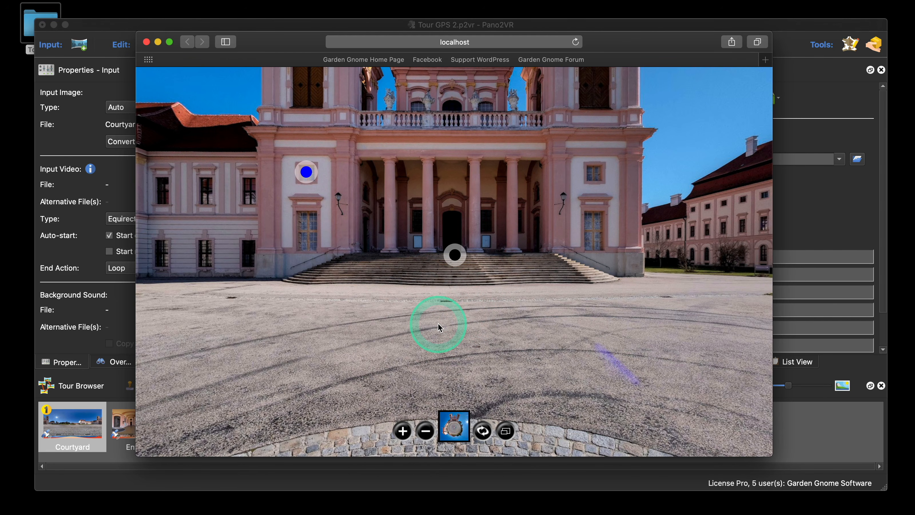
pyautogui.moveTo(459, 265)
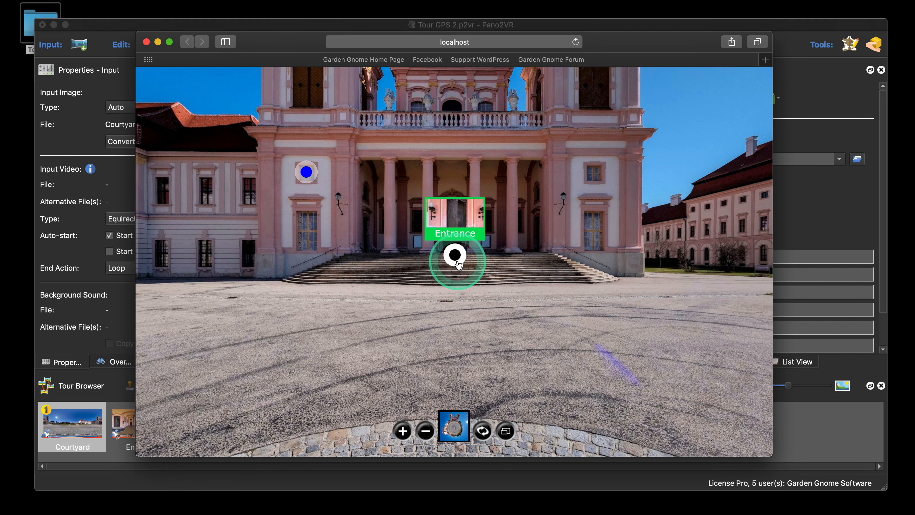
pyautogui.click(458, 265)
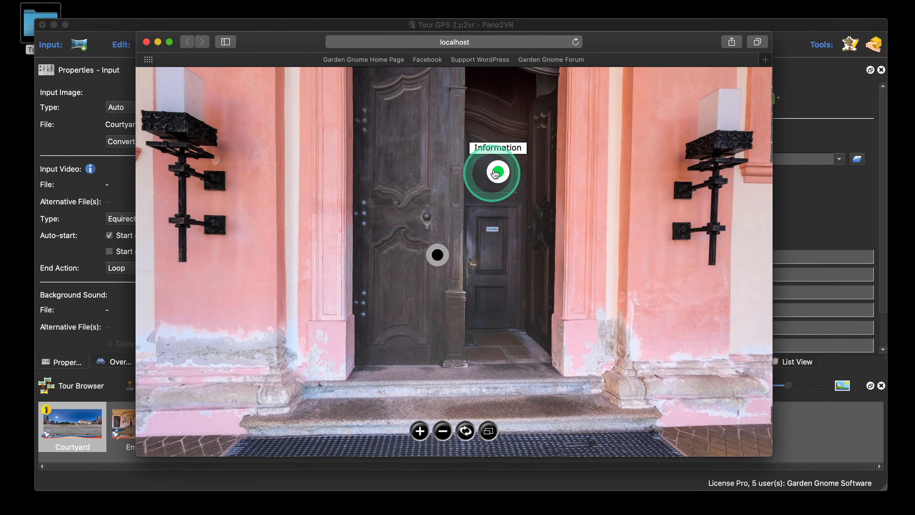
pyautogui.click(496, 173)
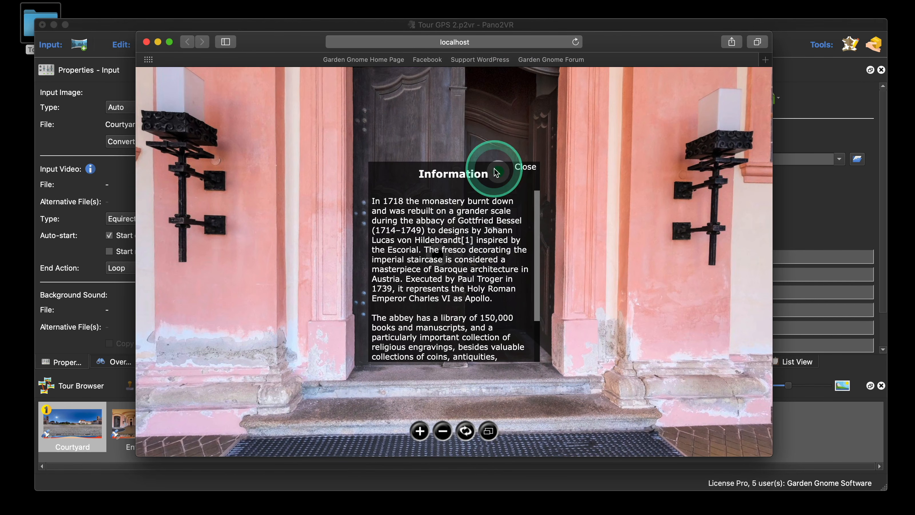
pyautogui.scroll(-5, 496, 172)
pyautogui.click(526, 167)
pyautogui.moveTo(286, 255); pyautogui.dragTo(449, 251)
pyautogui.click(364, 248)
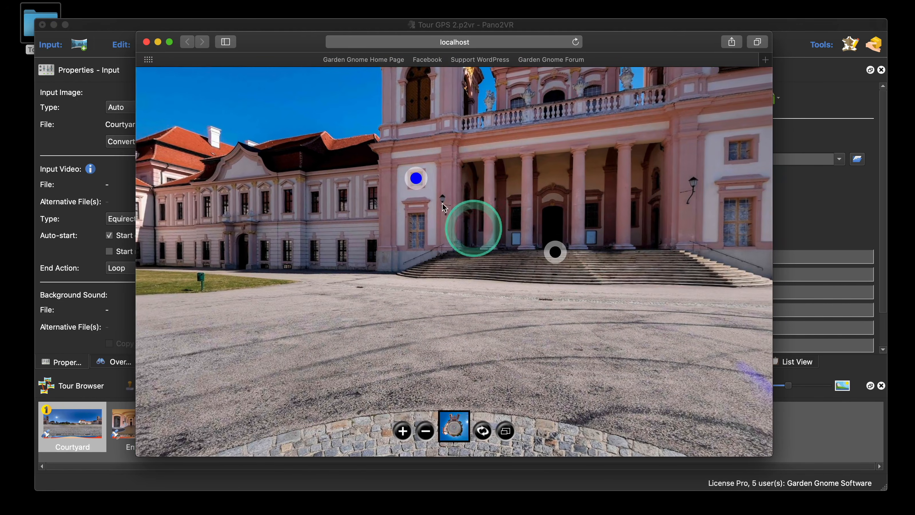
# Test the blue hotspot on the church's left tower and close the browser preview of the tour
pyautogui.click(415, 179)
pyautogui.click(419, 217)
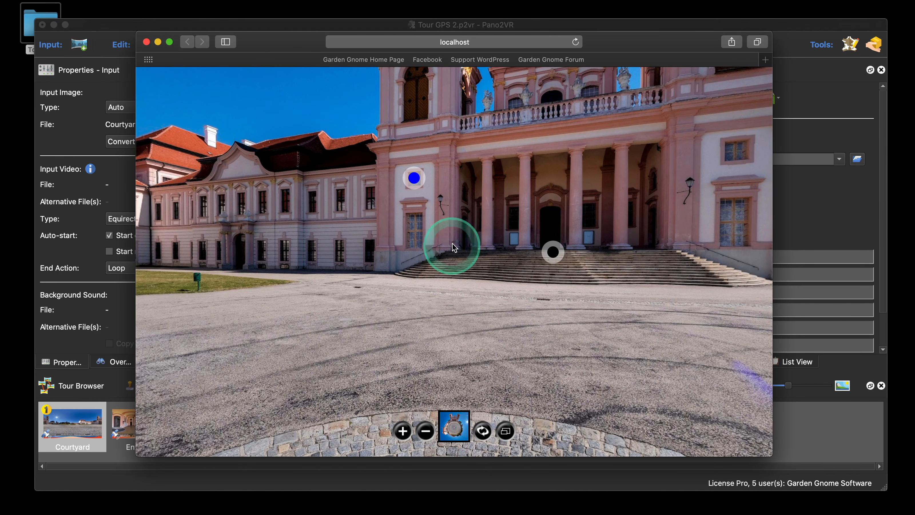
pyautogui.moveTo(452, 243); pyautogui.dragTo(362, 248)
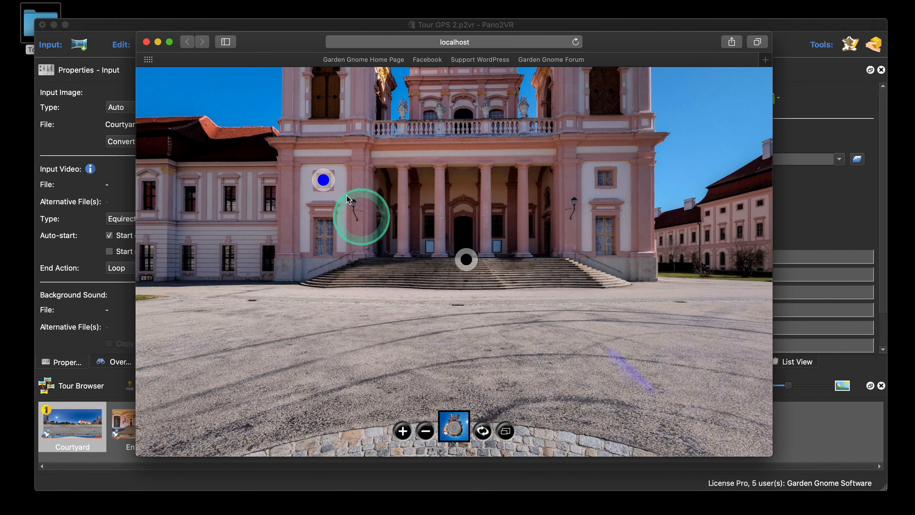
pyautogui.click(145, 41)
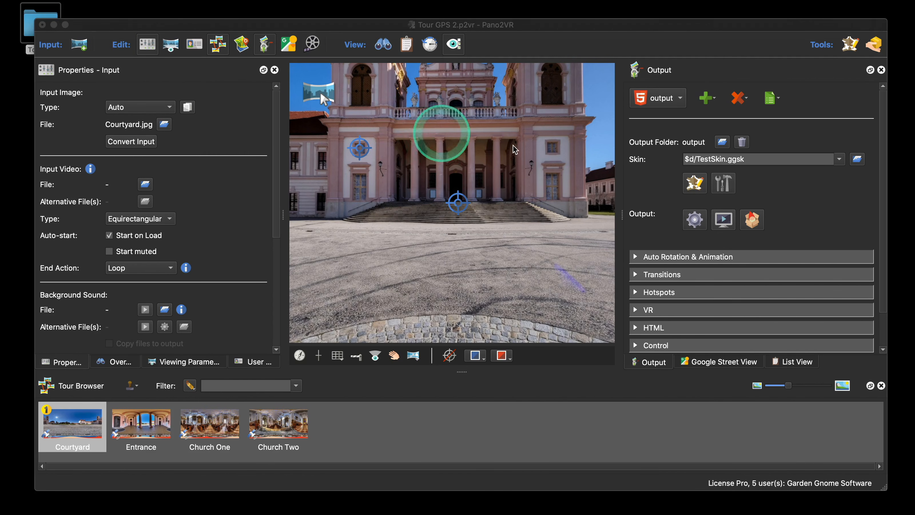
# Add ufo.mp4 from the project's Resources folder as a video element in the Courtyard panorama
pyautogui.moveTo(521, 143); pyautogui.dragTo(504, 151)
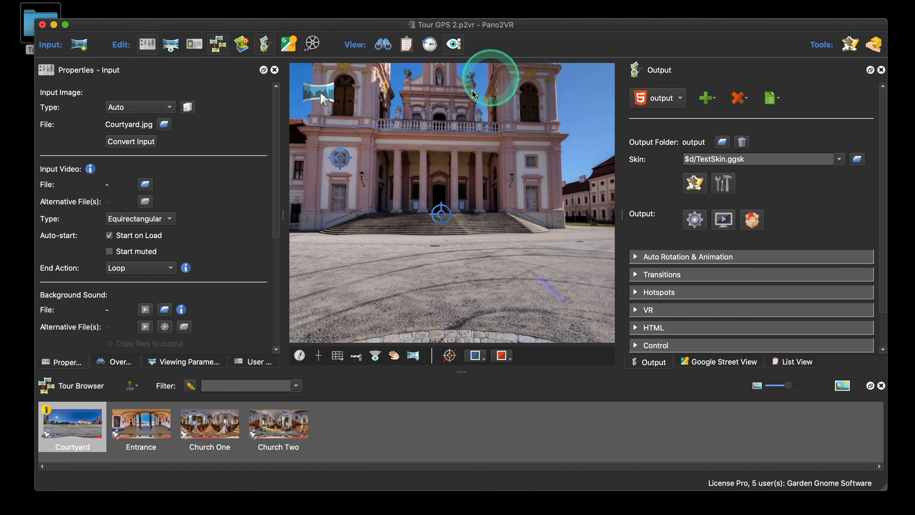
pyautogui.moveTo(321, 94)
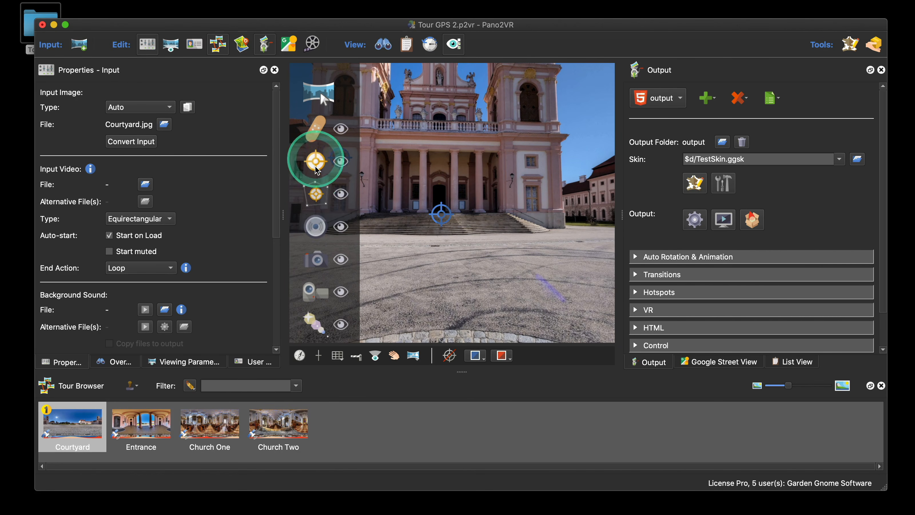
pyautogui.click(312, 294)
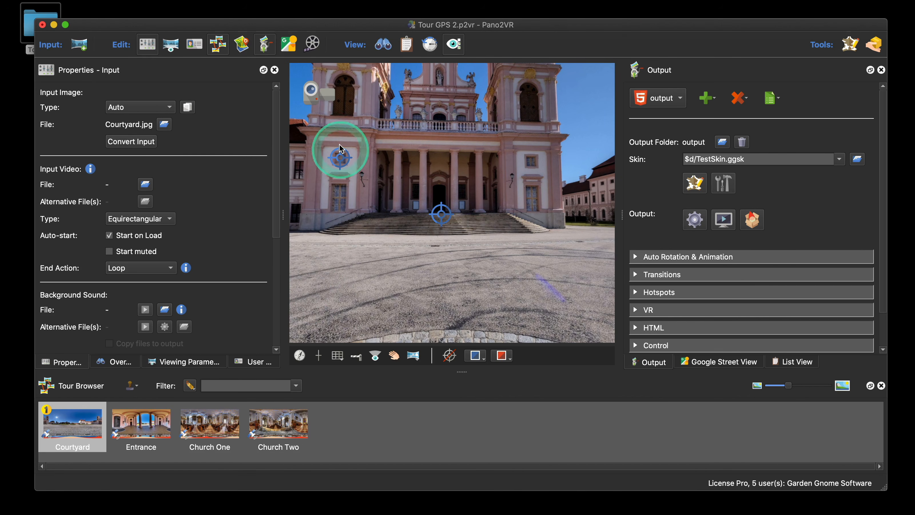
pyautogui.moveTo(655, 29); pyautogui.dragTo(638, 71)
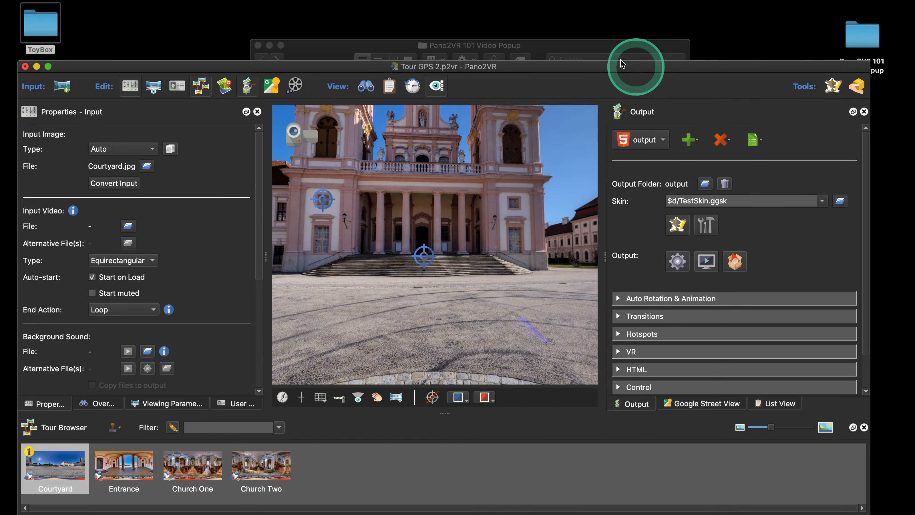
pyautogui.click(588, 36)
pyautogui.doubleClick(586, 132)
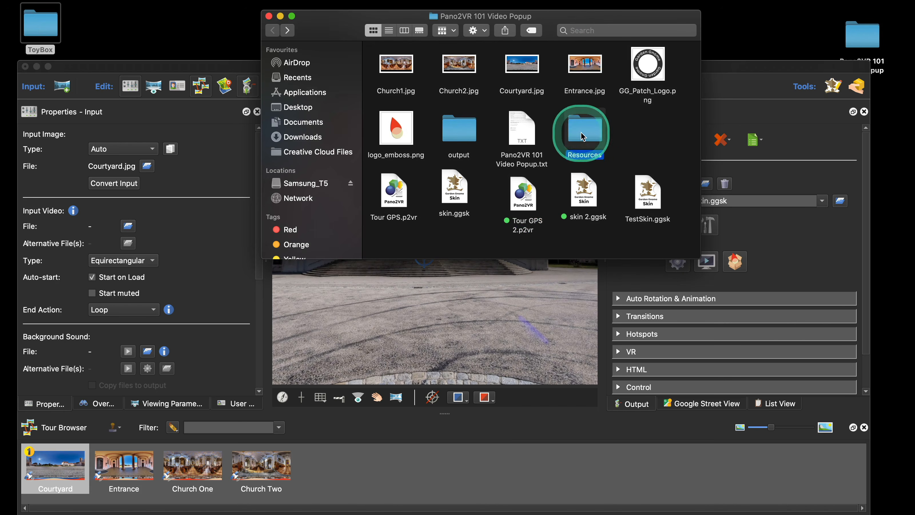
pyautogui.click(615, 26)
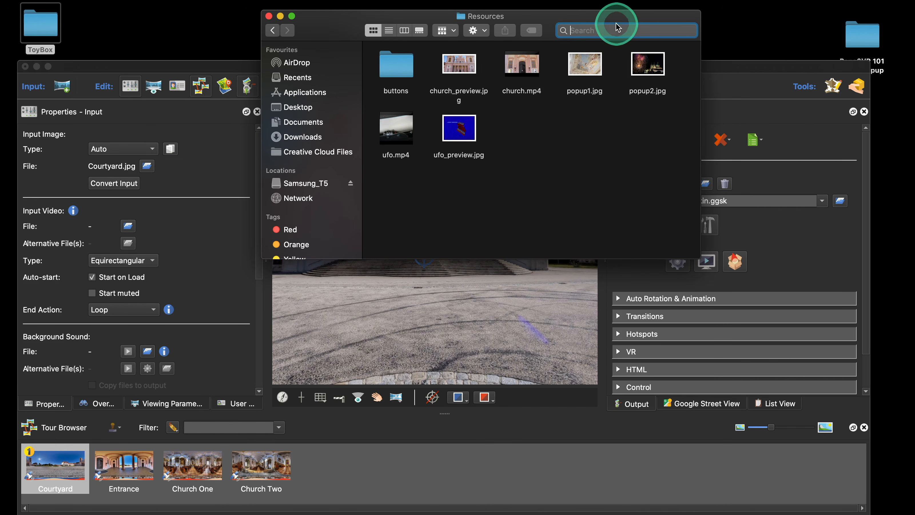
pyautogui.moveTo(576, 26); pyautogui.dragTo(775, 58)
pyautogui.moveTo(594, 170); pyautogui.dragTo(413, 201)
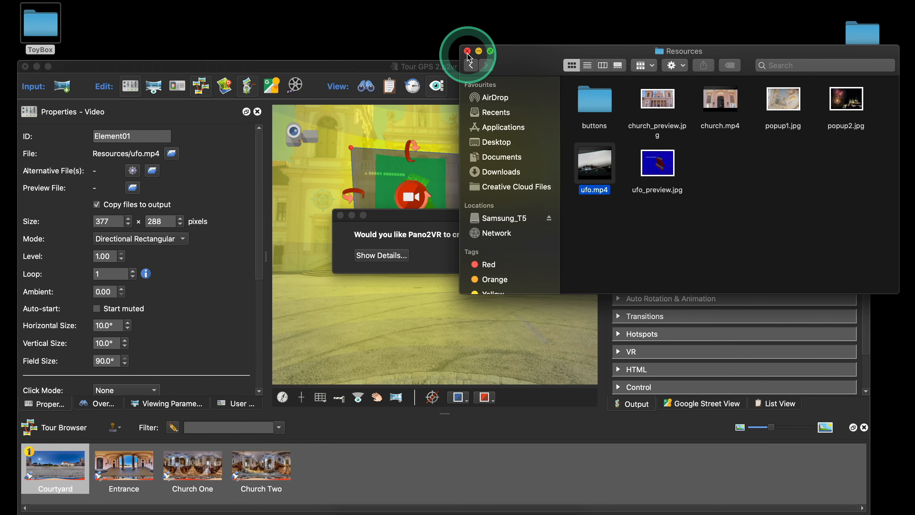
# Have a preview file created for the video and save it as ufo_preview in the Resources folder, replacing the existing one
pyautogui.click(364, 72)
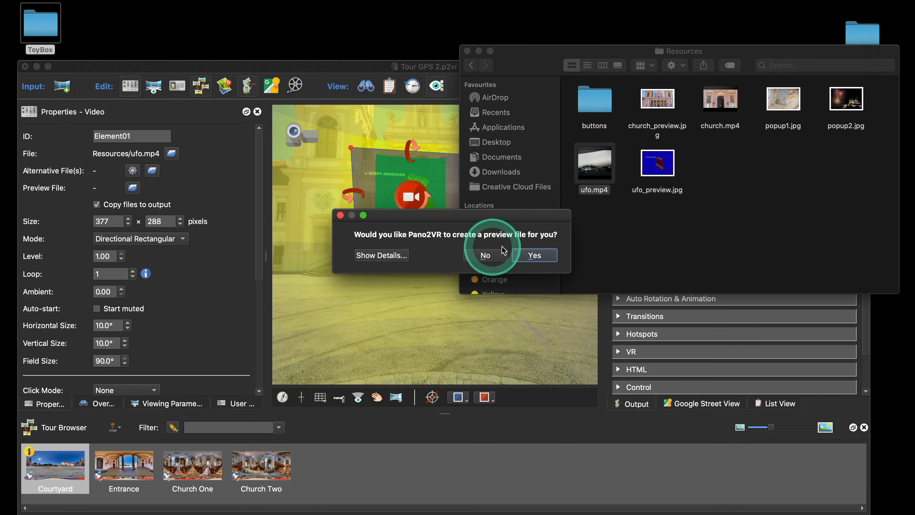
pyautogui.click(544, 260)
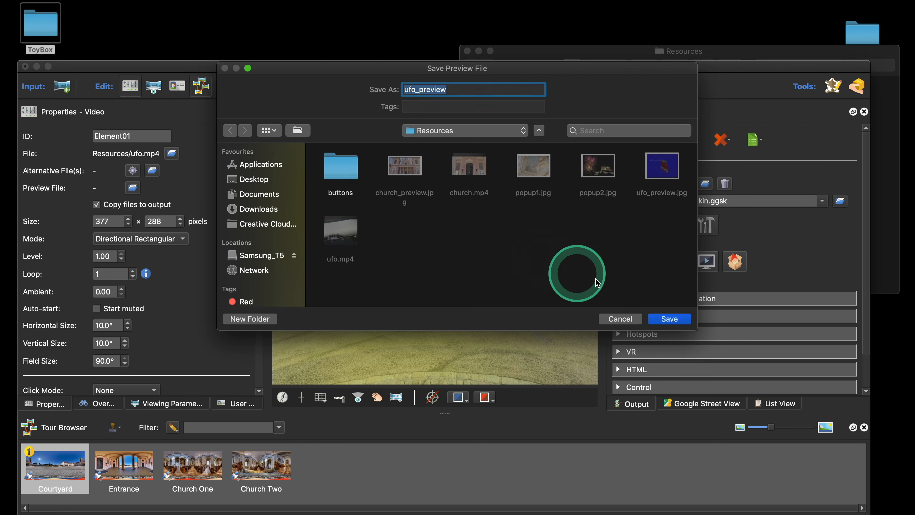
pyautogui.click(670, 320)
pyautogui.click(541, 142)
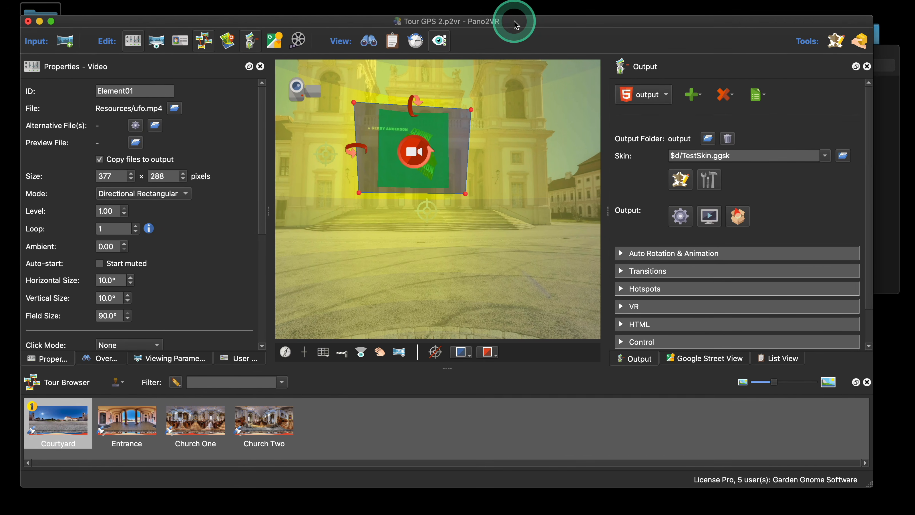
# Shift the ufo video over the church entrance and set its mode to Static
pyautogui.moveTo(416, 155); pyautogui.dragTo(460, 178)
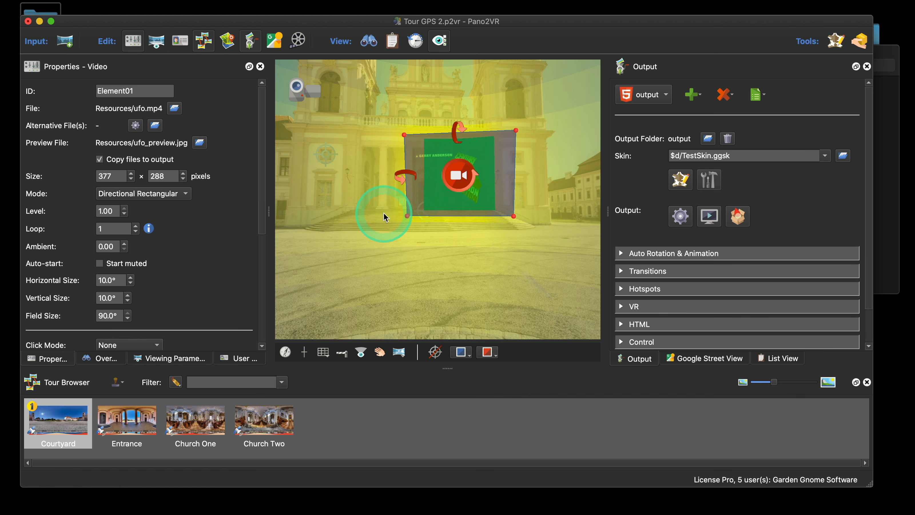
pyautogui.click(171, 197)
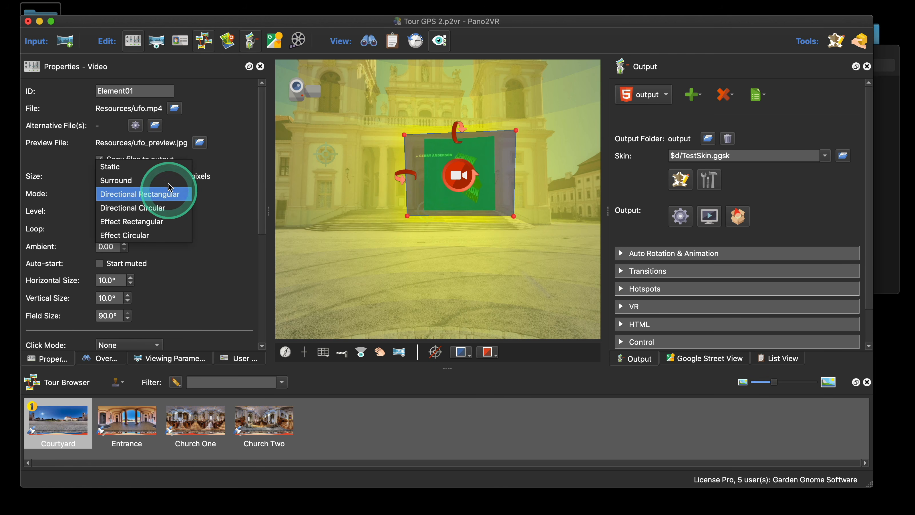
pyautogui.click(164, 165)
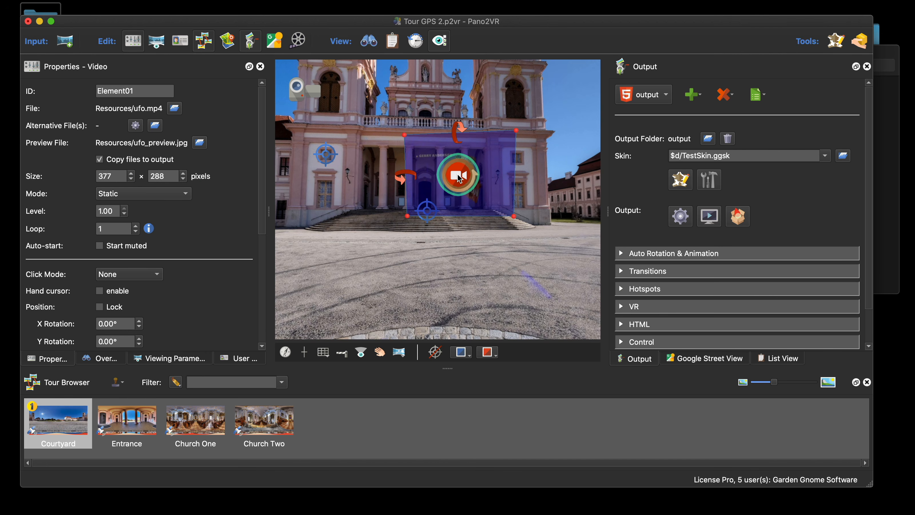
# Move the ufo video onto the church's right tower and scale it down to roughly the size of the small upper window
pyautogui.moveTo(463, 179); pyautogui.dragTo(514, 161)
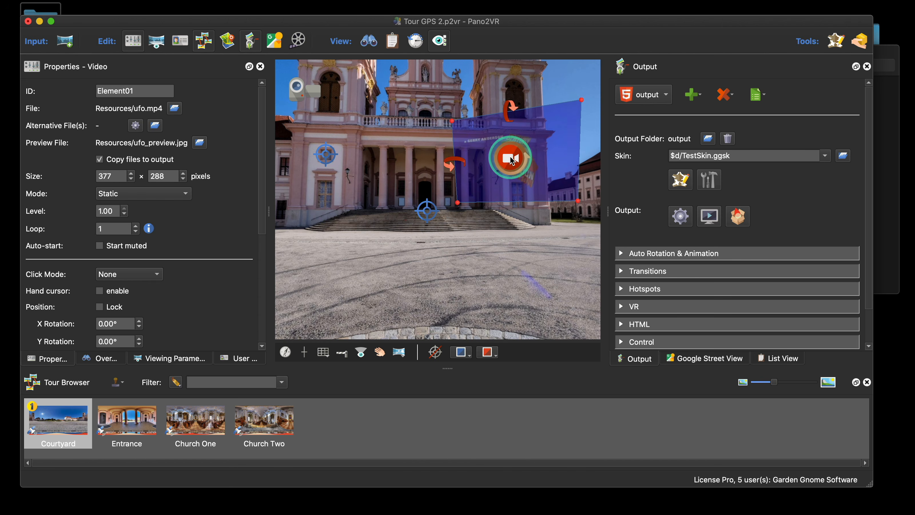
pyautogui.scroll(3, 530, 299)
pyautogui.moveTo(530, 299); pyautogui.dragTo(444, 303)
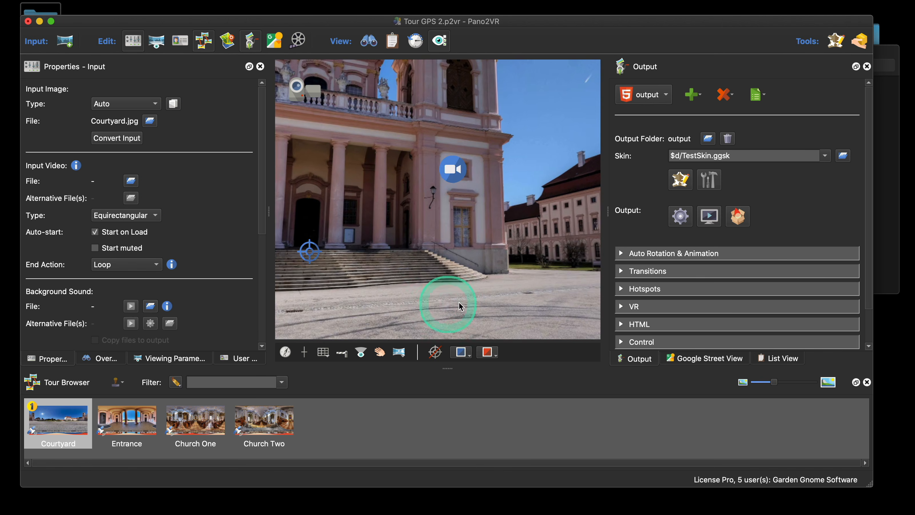
pyautogui.click(458, 175)
pyautogui.moveTo(359, 95); pyautogui.dragTo(407, 145)
pyautogui.scroll(10, 470, 227)
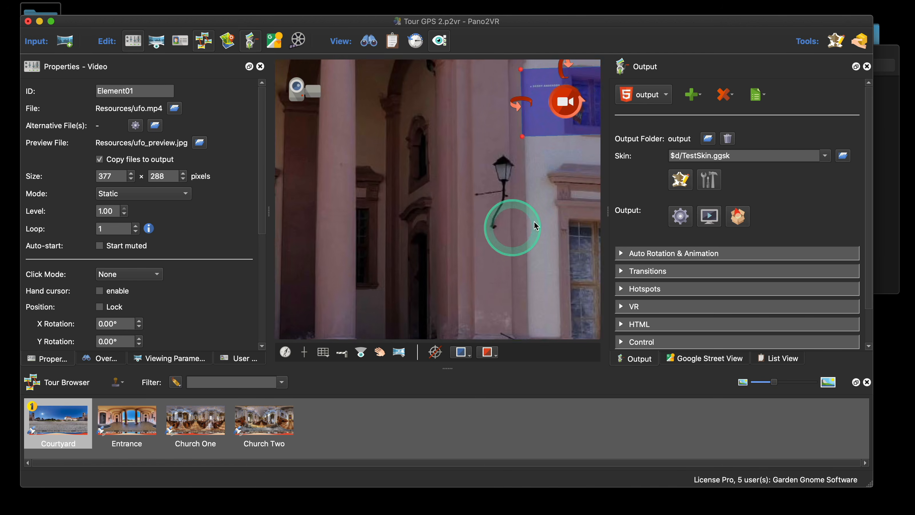
pyautogui.moveTo(512, 225); pyautogui.dragTo(409, 290)
pyautogui.moveTo(513, 255); pyautogui.dragTo(491, 271)
# Fit the video over the small upper window, with an X rotation of 10° and a Y rotation of -27°
pyautogui.click(430, 177)
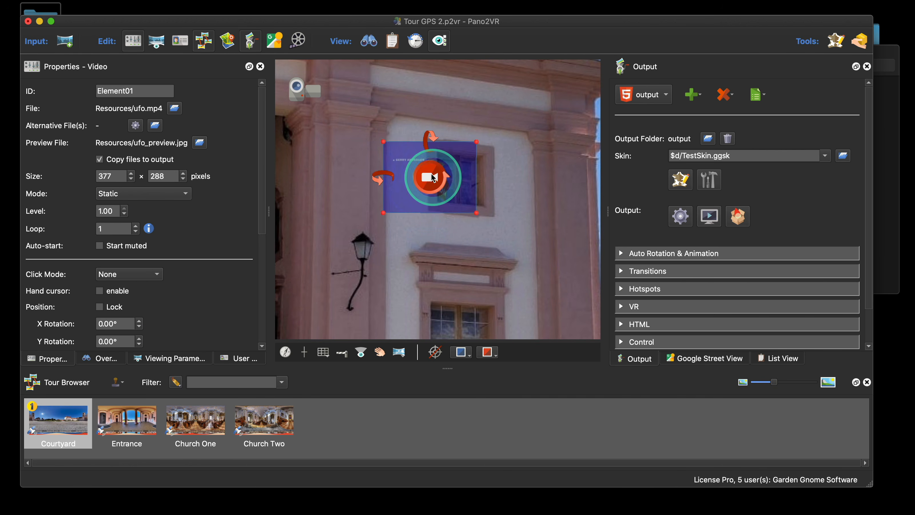
pyautogui.moveTo(430, 178); pyautogui.dragTo(450, 185)
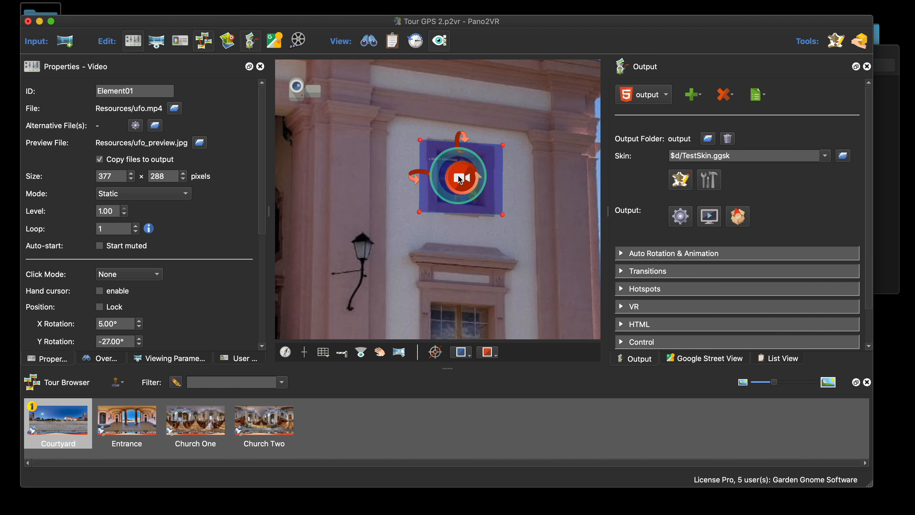
pyautogui.moveTo(475, 173); pyautogui.dragTo(466, 138)
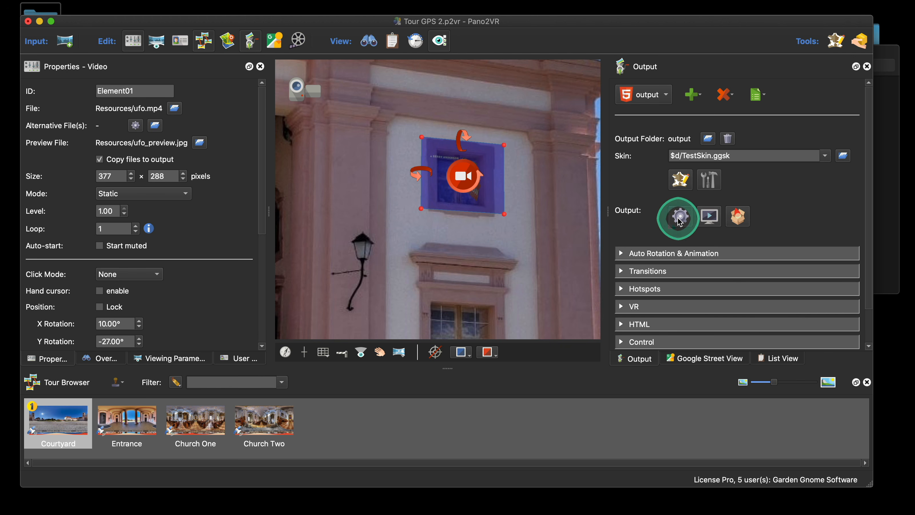
# Preview the tour output in the browser to check the video's placement on the tower, and close the preview
pyautogui.click(709, 215)
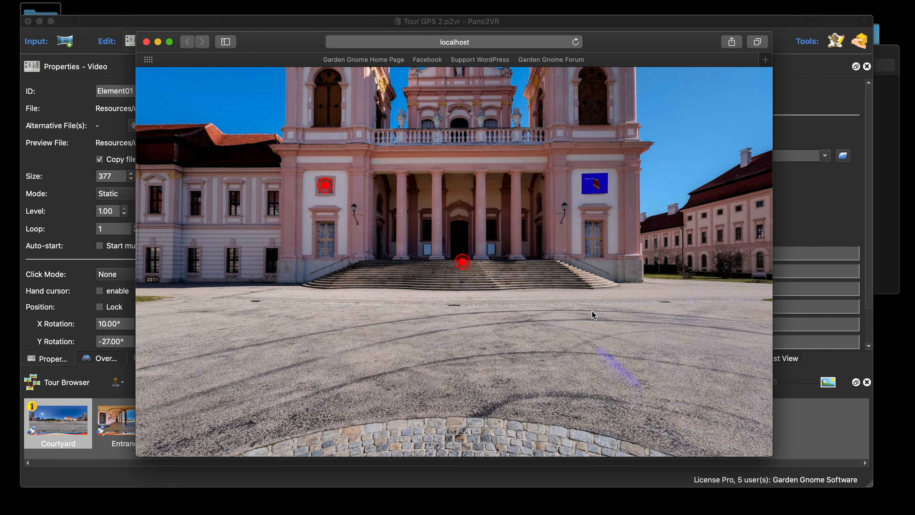
pyautogui.click(146, 42)
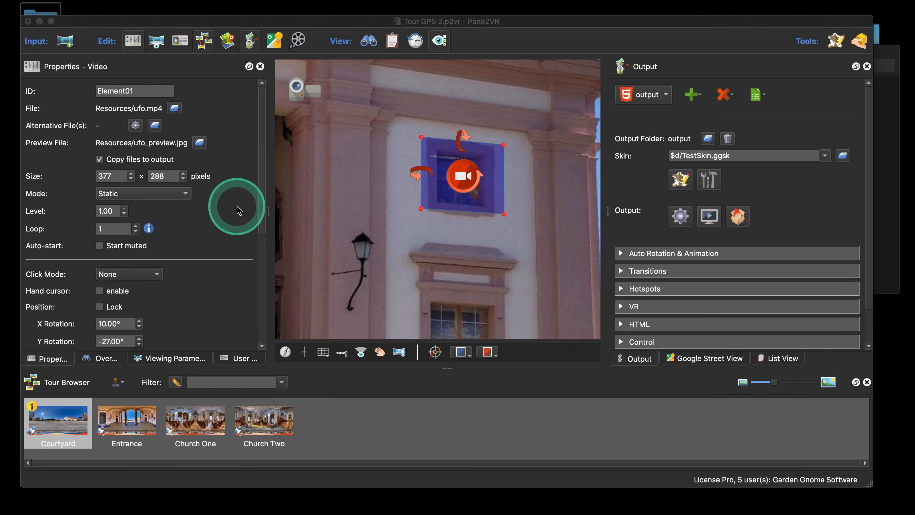
# Set the ufo video on the church tower to start muted and check the result in the browser preview
pyautogui.click(465, 185)
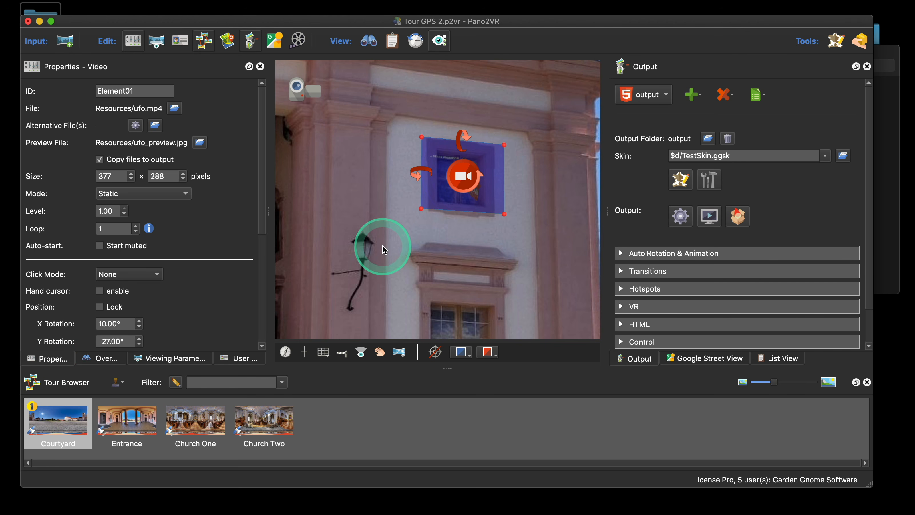
pyautogui.click(364, 247)
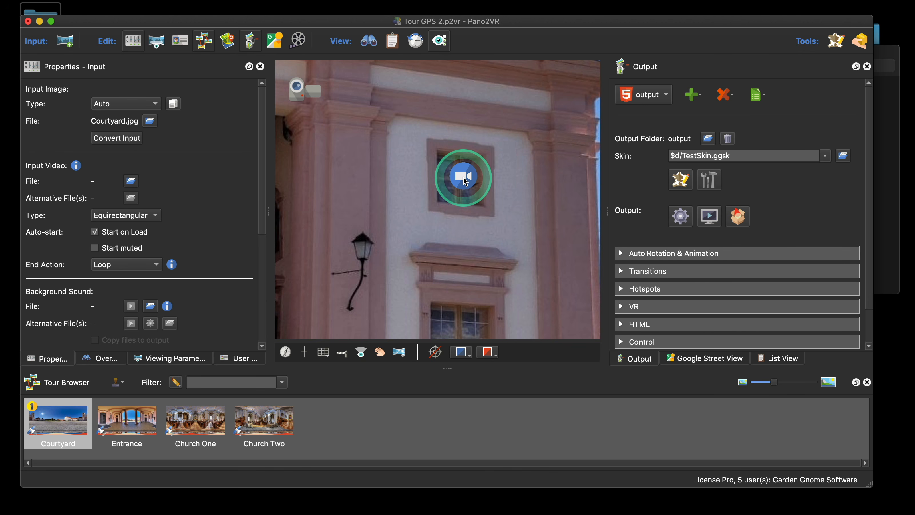
pyautogui.click(465, 179)
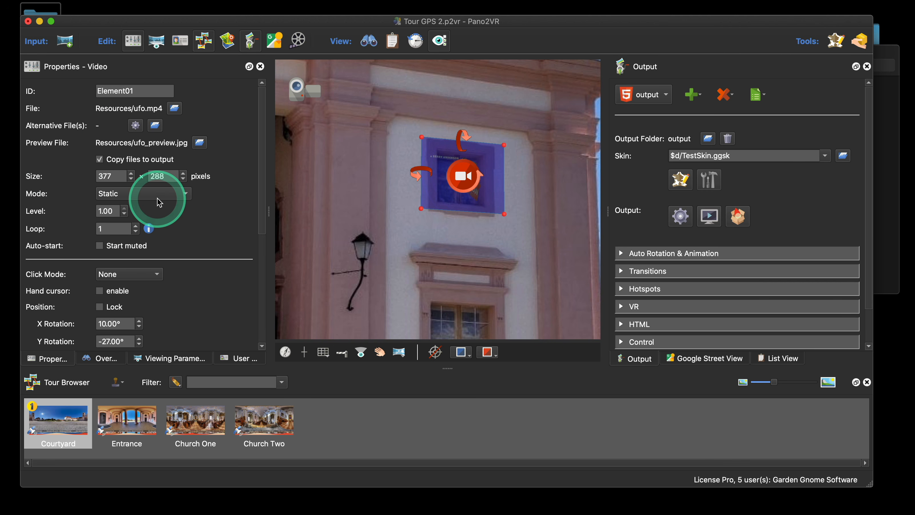
pyautogui.scroll(-2, 241, 202)
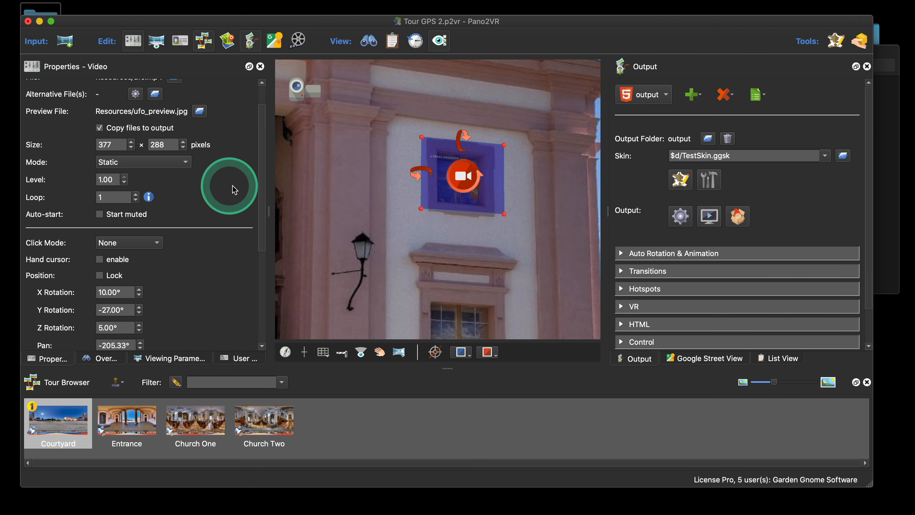
pyautogui.scroll(-2, 234, 189)
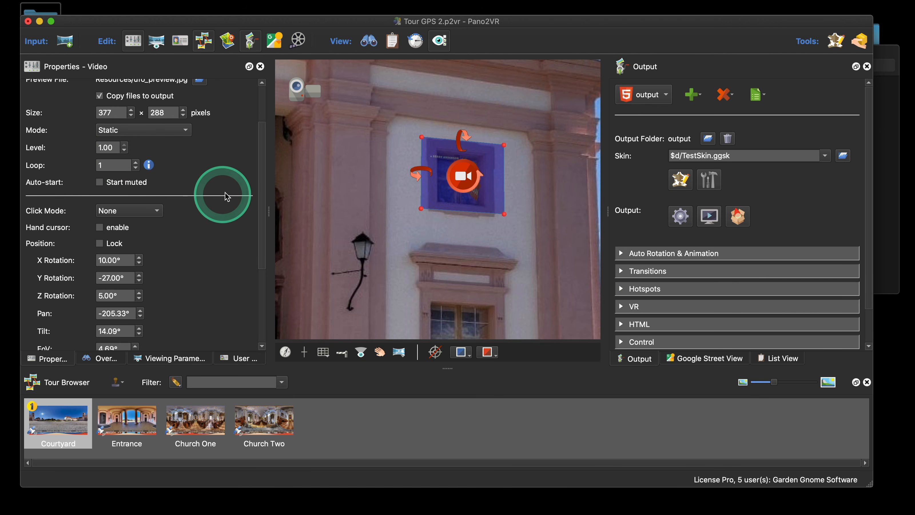
pyautogui.scroll(-1, 226, 196)
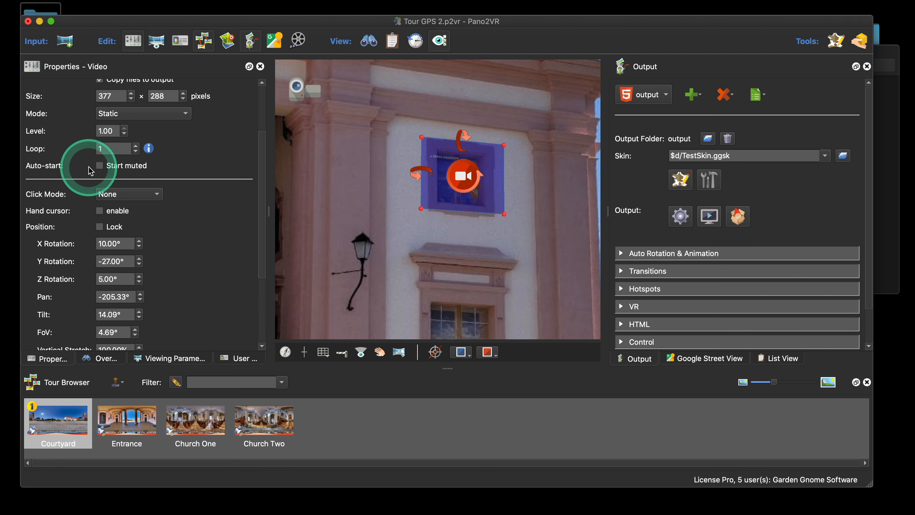
pyautogui.click(100, 166)
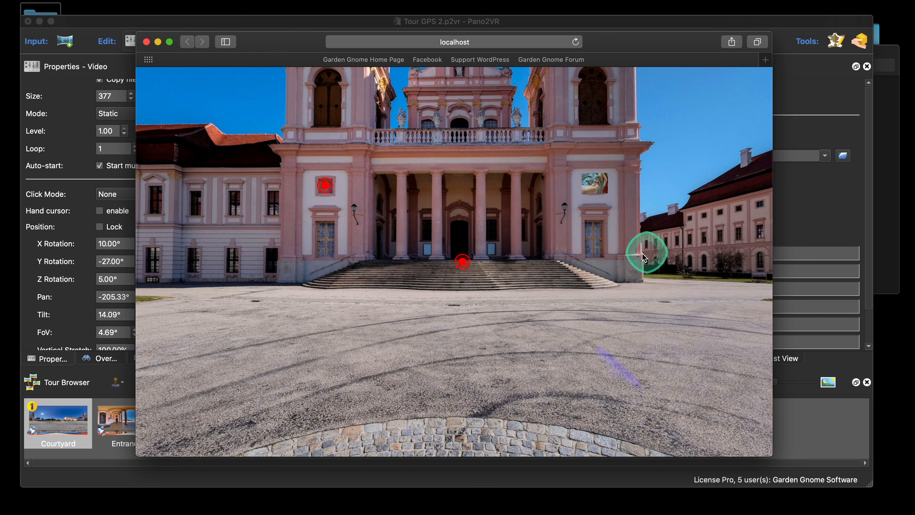
pyautogui.moveTo(642, 253); pyautogui.dragTo(627, 258)
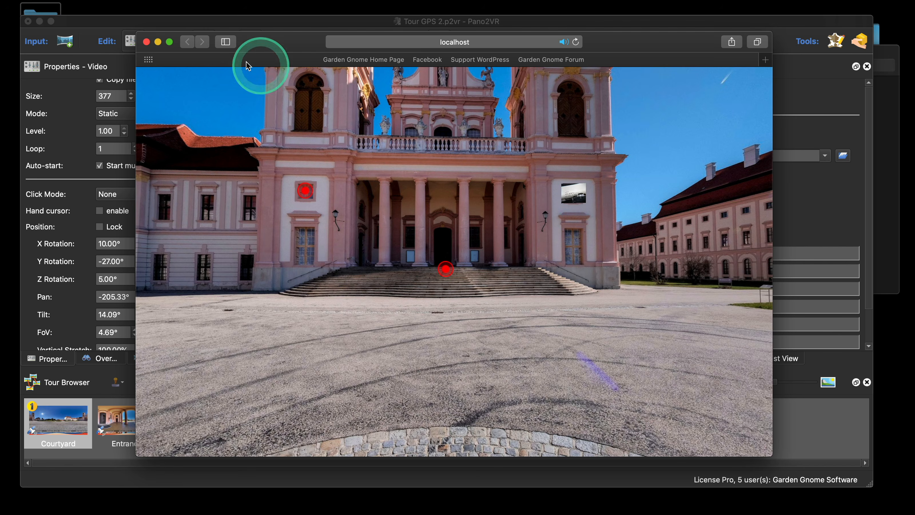
pyautogui.click(146, 41)
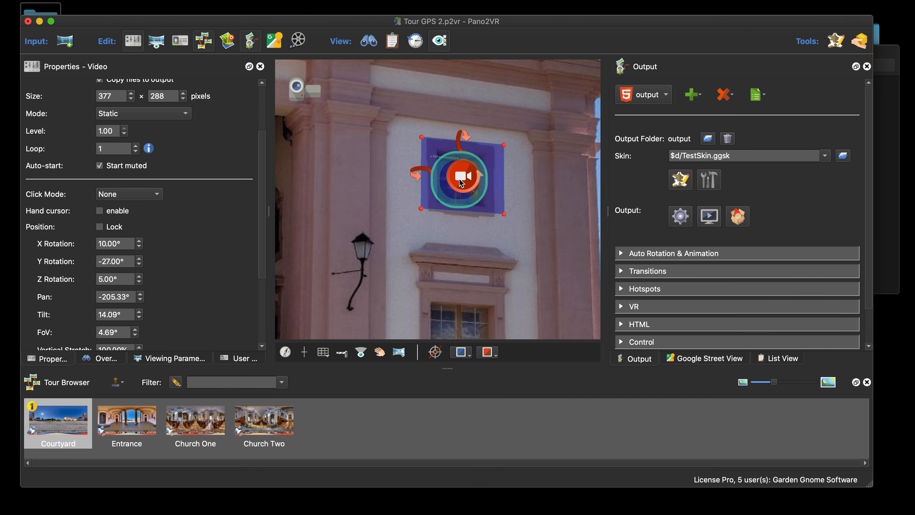
# Set the ufo video's loop count to -1
pyautogui.scroll(-2, 204, 207)
pyautogui.scroll(1, 204, 207)
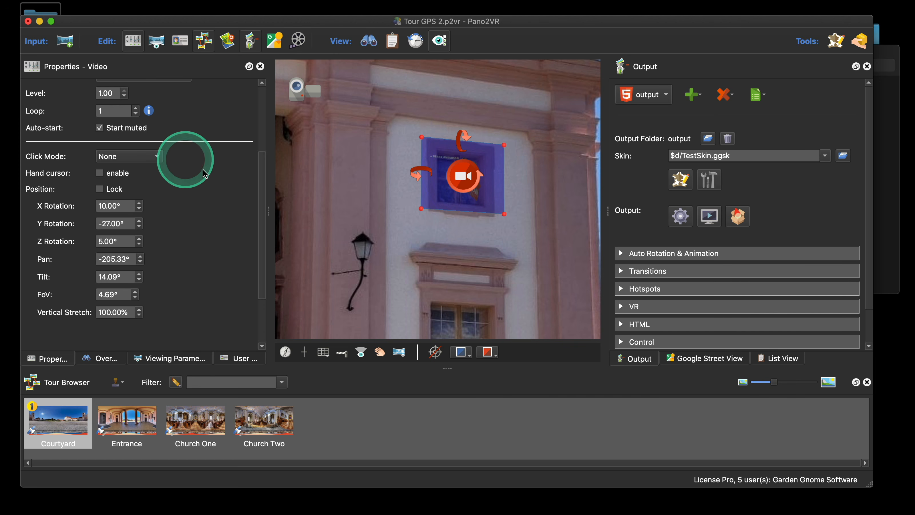
pyautogui.scroll(3, 205, 169)
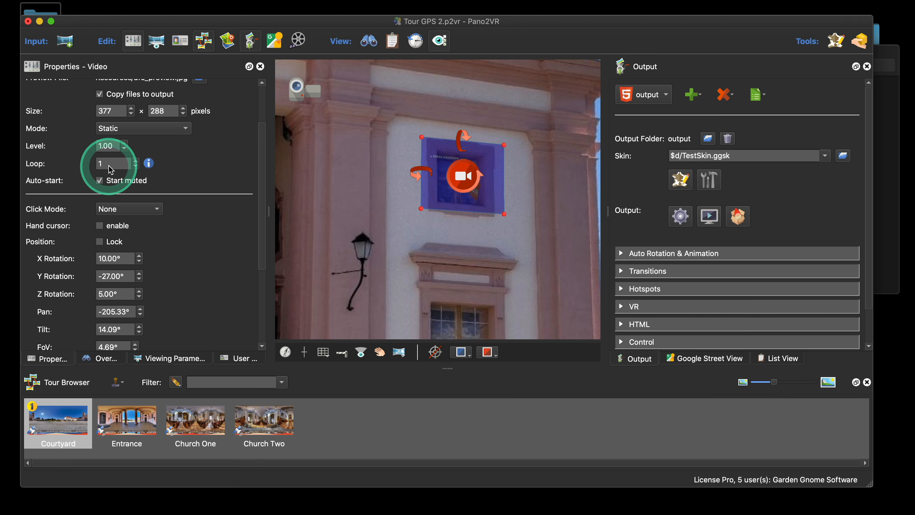
pyautogui.moveTo(108, 166); pyautogui.dragTo(91, 166)
pyautogui.scroll(-1, 109, 173)
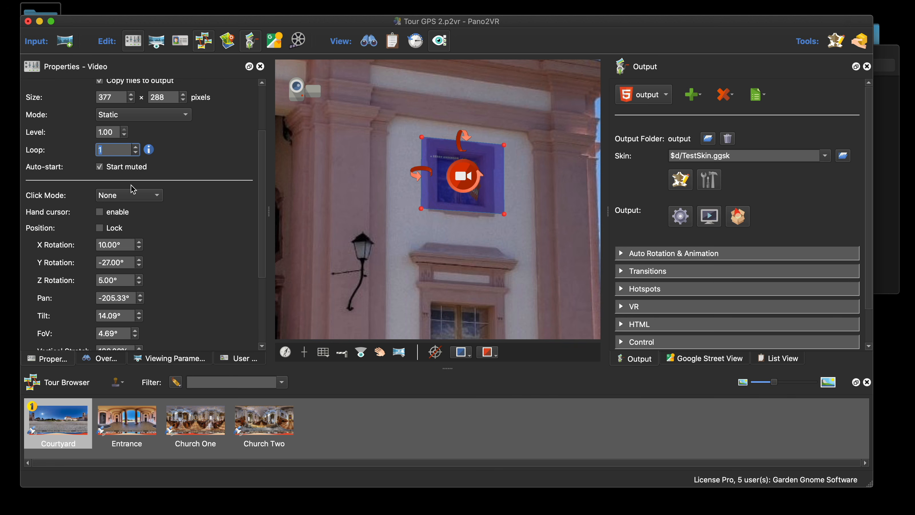
pyautogui.write('-1')
pyautogui.click(173, 160)
pyautogui.scroll(1, 174, 162)
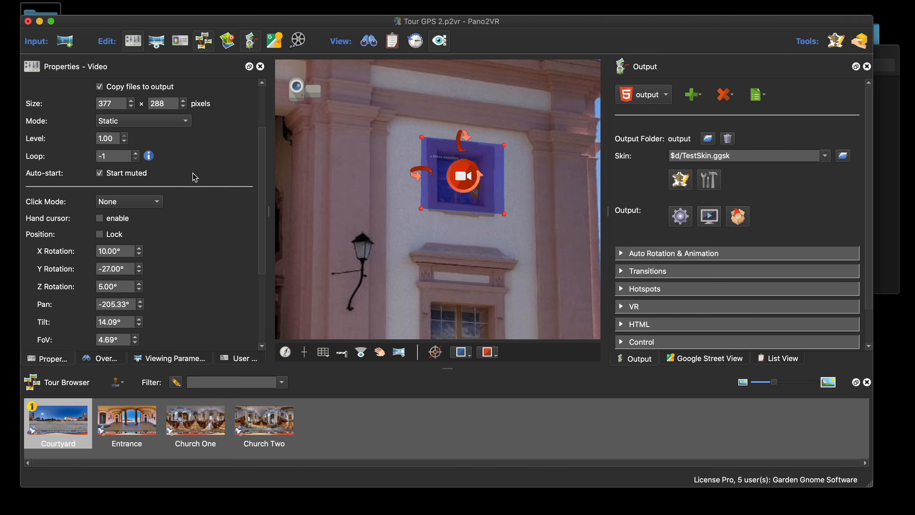
# Set the ufo video's click mode to Pop out 100%
pyautogui.scroll(3, 209, 177)
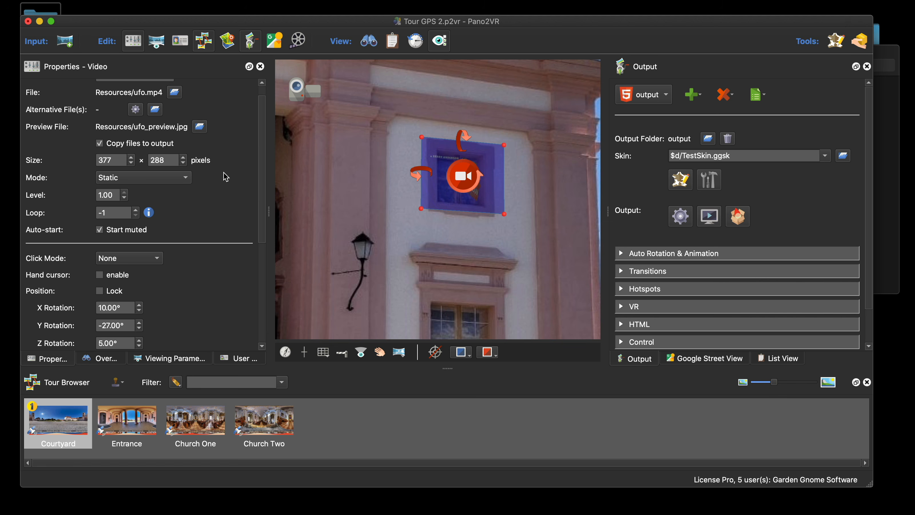
pyautogui.scroll(-1, 232, 172)
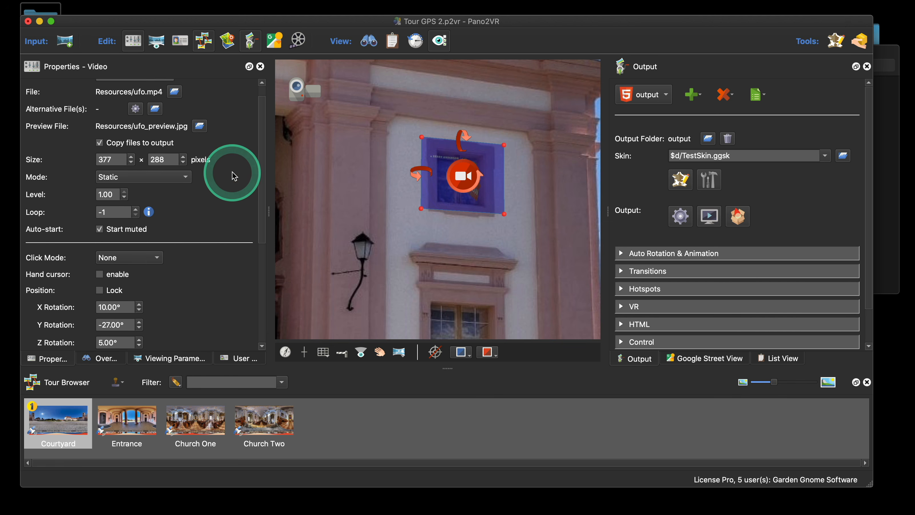
pyautogui.scroll(-4, 233, 176)
pyautogui.click(117, 191)
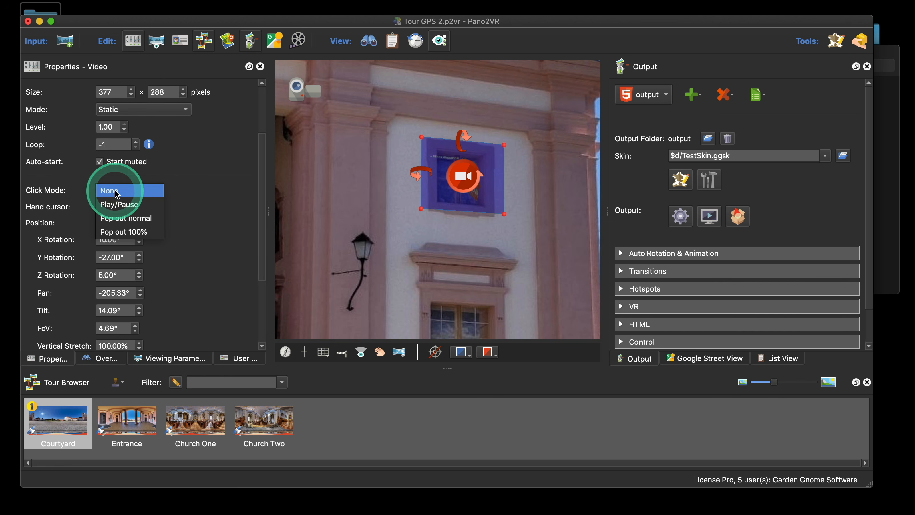
pyautogui.click(139, 231)
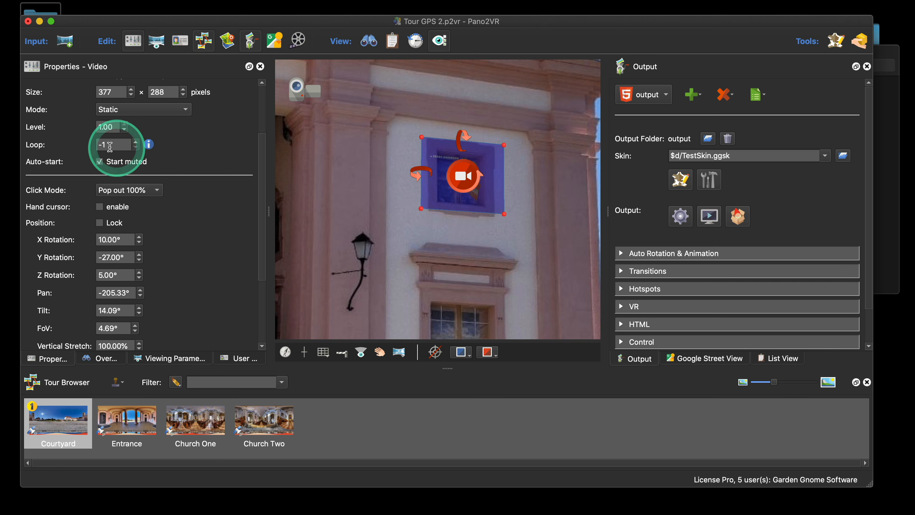
# Set the ufo video's loop count back to 1
pyautogui.moveTo(110, 146); pyautogui.dragTo(92, 150)
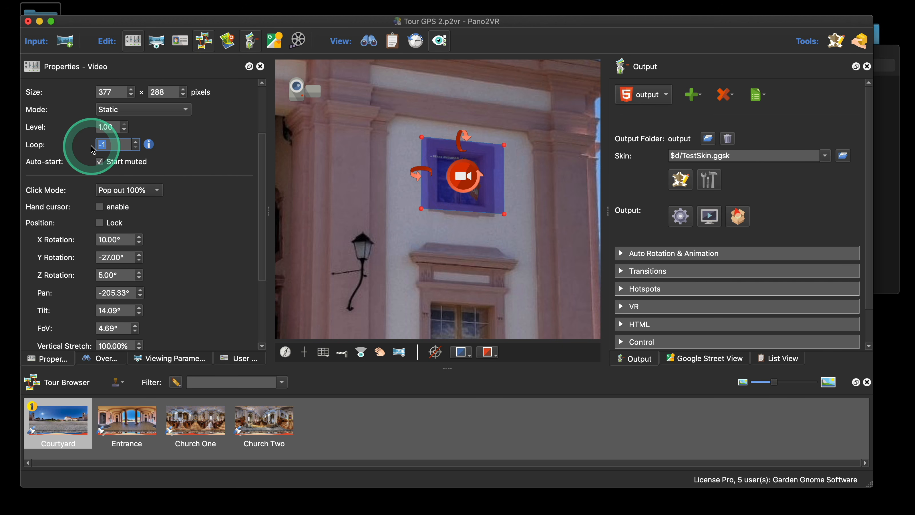
pyautogui.write('1')
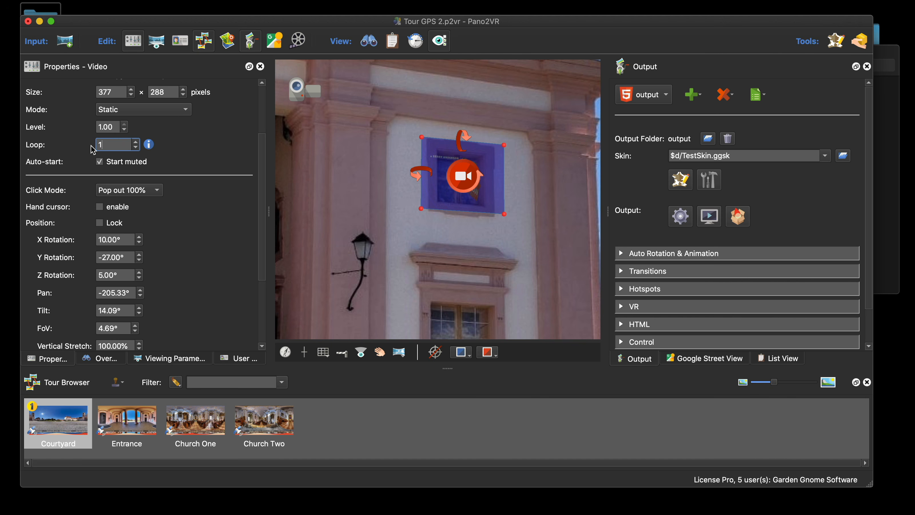
pyautogui.press('BackSpace')
pyautogui.write('0')
pyautogui.write('1')
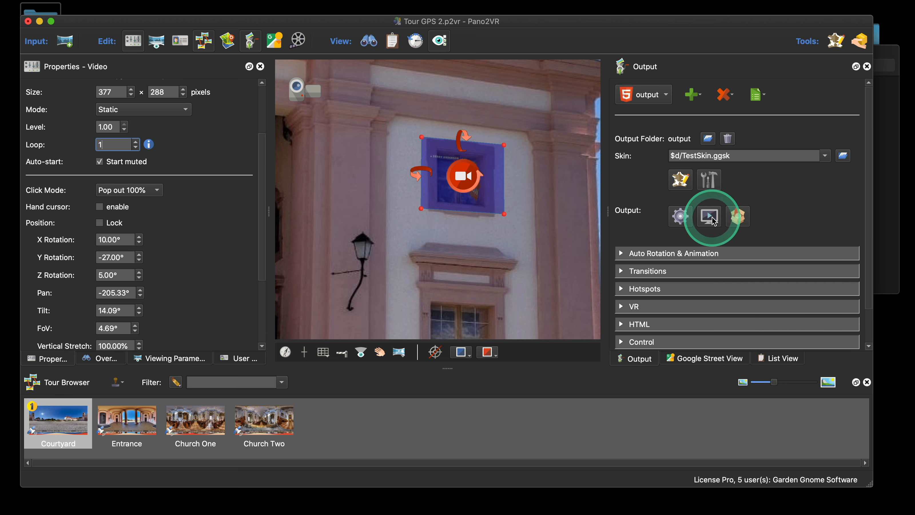
# Preview the tour in the browser, pop the tower video out and back in, shrink the preview window, and close it
pyautogui.click(683, 218)
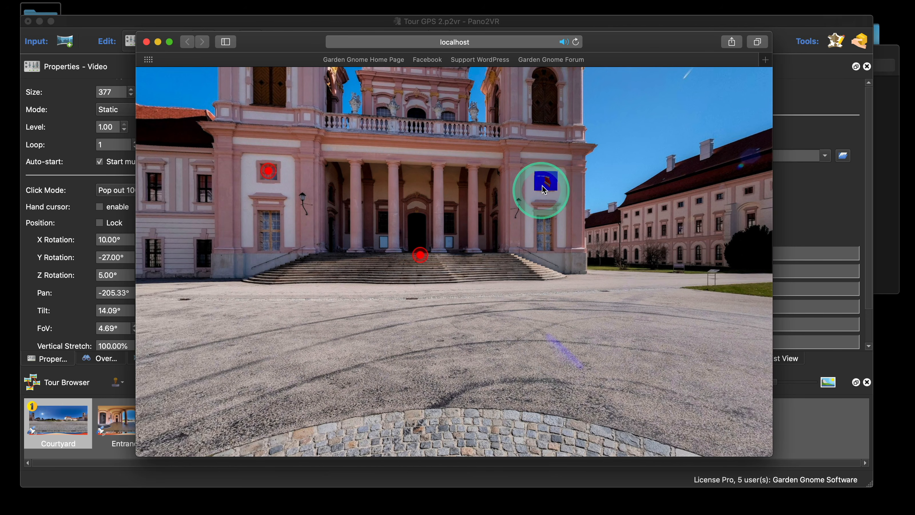
pyautogui.click(543, 187)
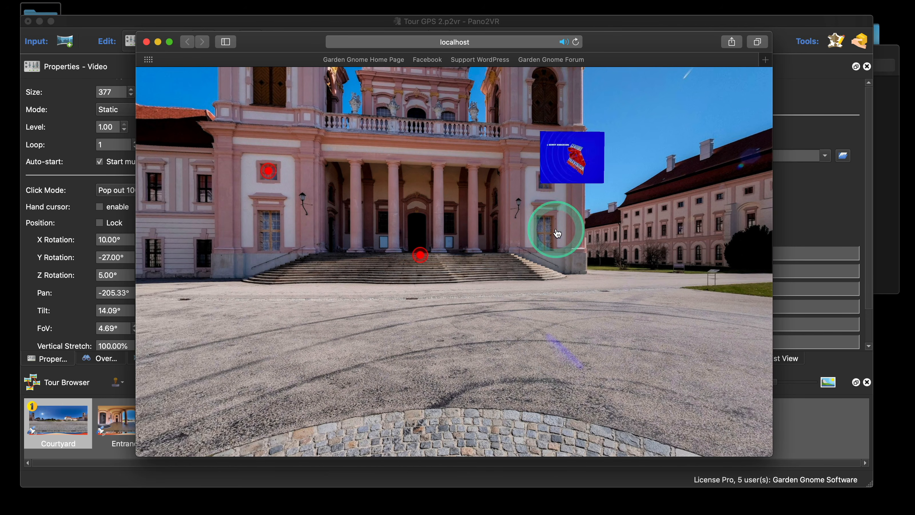
pyautogui.click(556, 231)
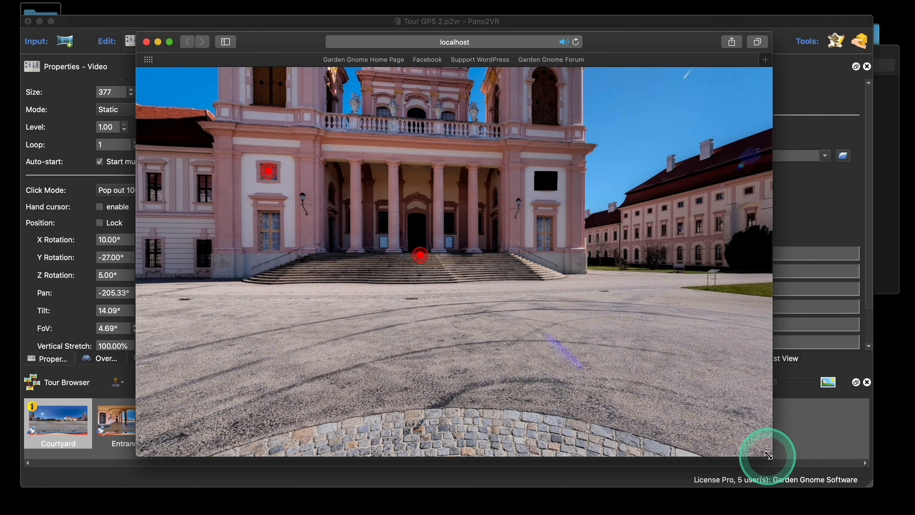
pyautogui.moveTo(771, 456); pyautogui.dragTo(439, 361)
pyautogui.click(516, 174)
pyautogui.click(146, 42)
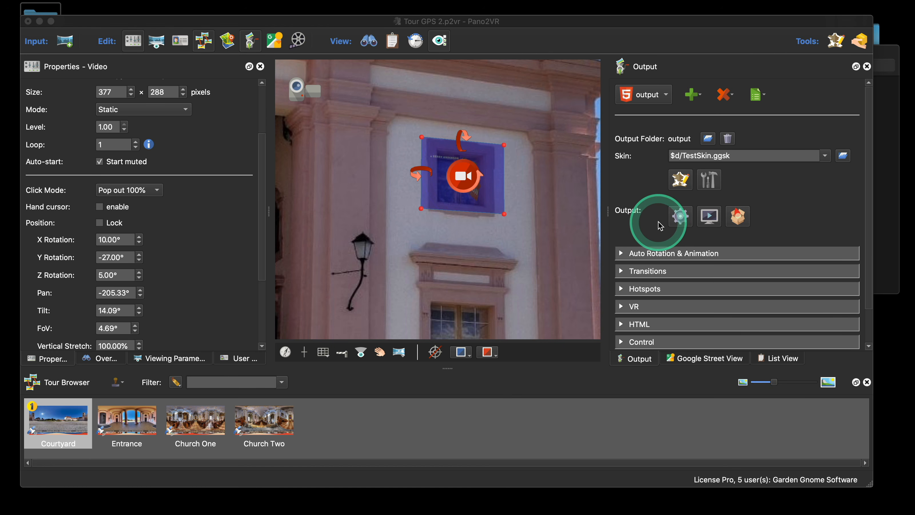
# Reopen the browser preview in an enlarged window, zoom the church view to check the tower video, and close the preview
pyautogui.click(708, 216)
pyautogui.moveTo(439, 361); pyautogui.dragTo(746, 394)
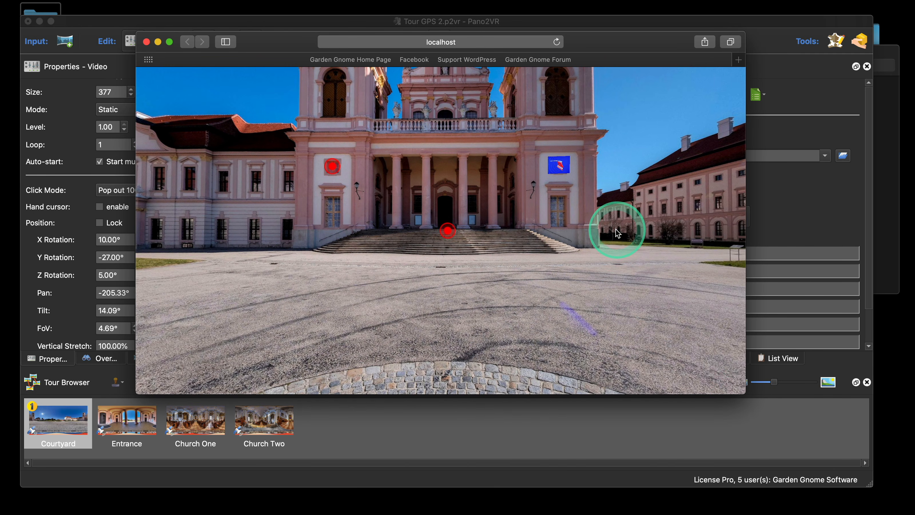
pyautogui.scroll(5, 617, 228)
pyautogui.scroll(-5, 617, 229)
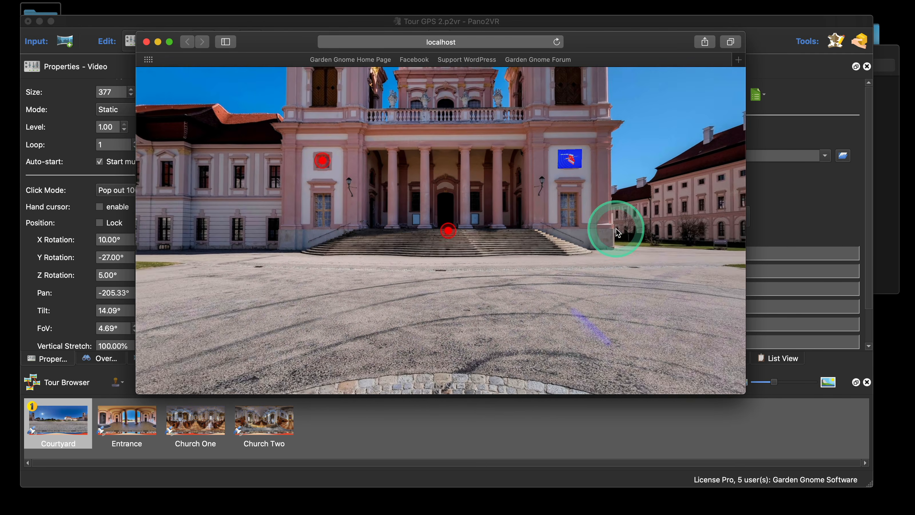
pyautogui.click(155, 45)
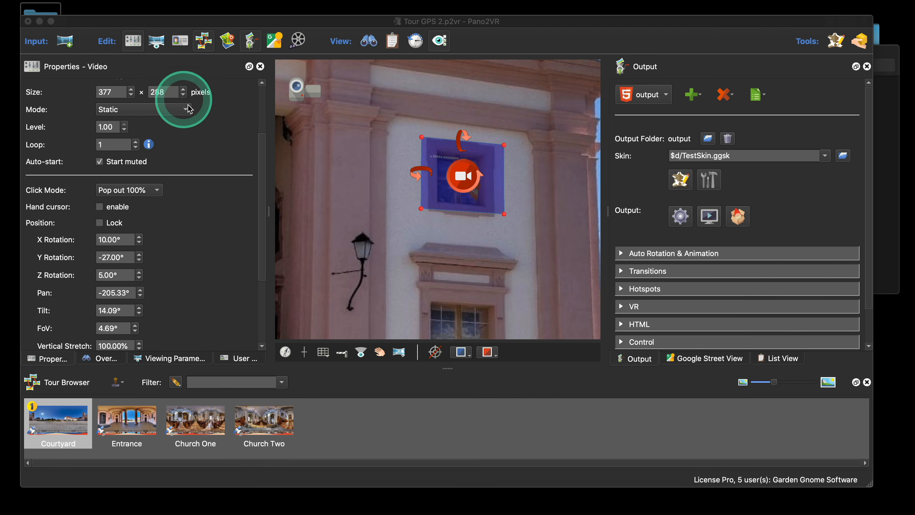
# Delete the ufo video from the church tower in the Courtyard panorama
pyautogui.click(470, 179)
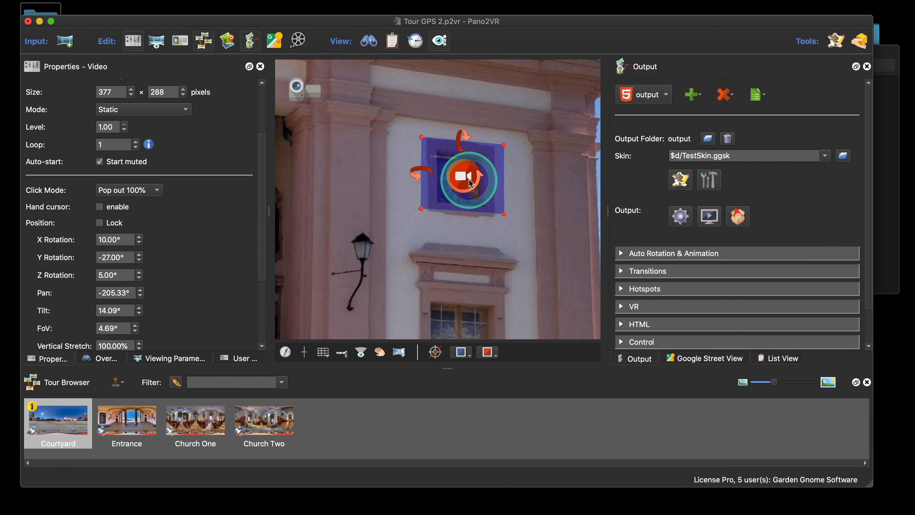
pyautogui.press('BackSpace')
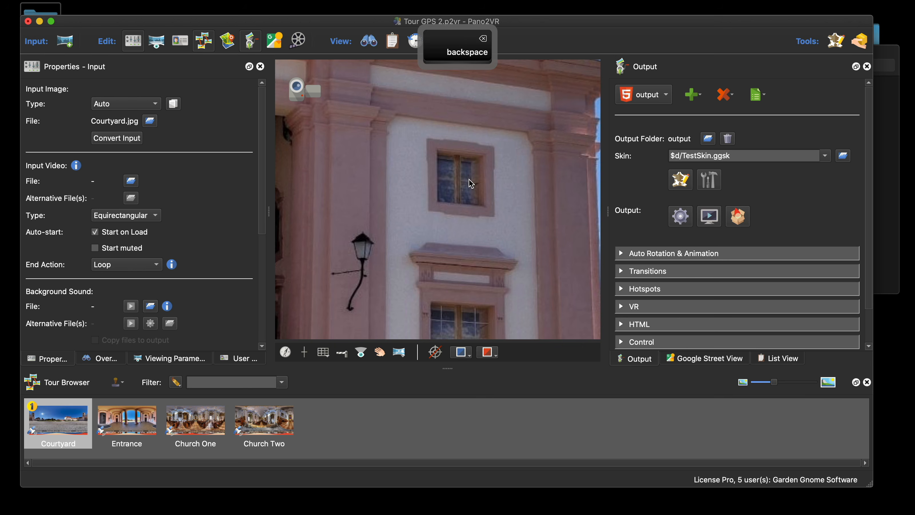
# Open TestSkin.ggsk in the Skin Editor and add a video element of about 365 × 291 px at about X 250, Y 77
pyautogui.click(681, 179)
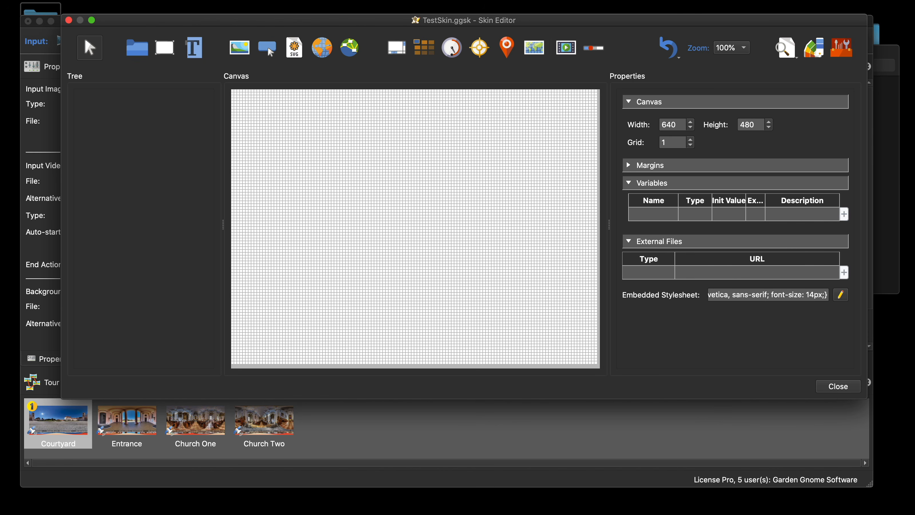
pyautogui.click(566, 54)
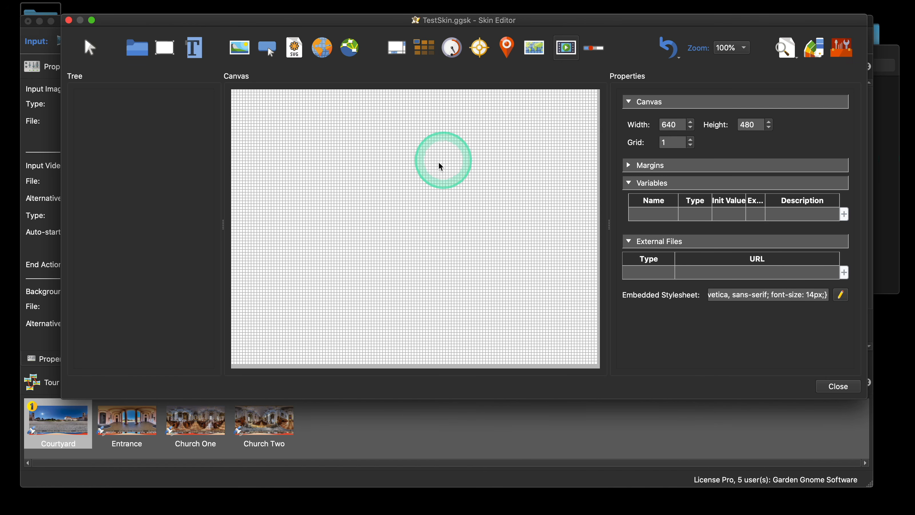
pyautogui.click(424, 166)
pyautogui.moveTo(463, 189); pyautogui.dragTo(420, 162)
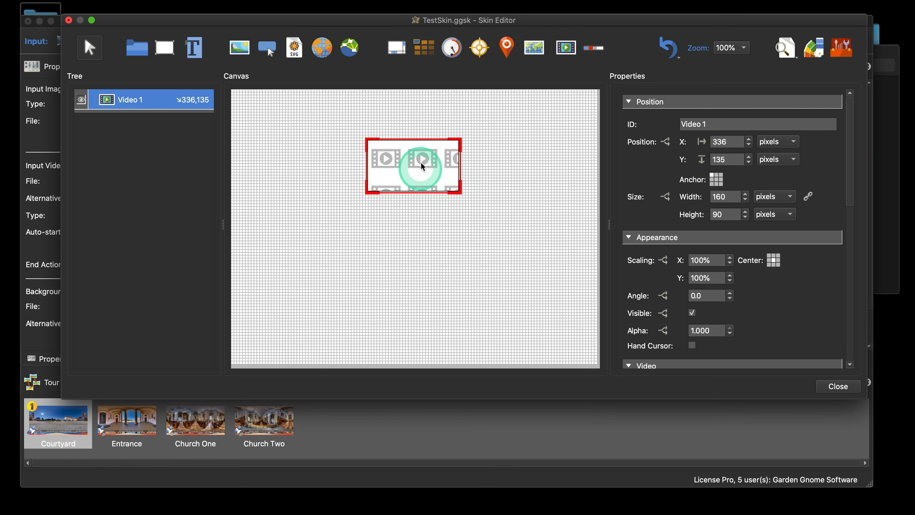
pyautogui.moveTo(458, 188); pyautogui.dragTo(579, 304)
pyautogui.moveTo(512, 240); pyautogui.dragTo(507, 243)
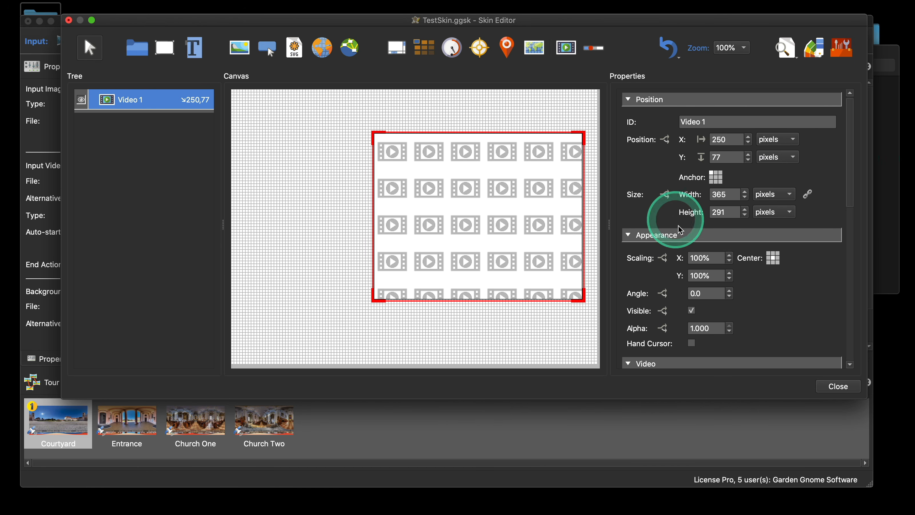
# Assign church.mp4 from the Resources folder as the video file of Video 1
pyautogui.scroll(-3, 675, 219)
pyautogui.scroll(-6, 689, 180)
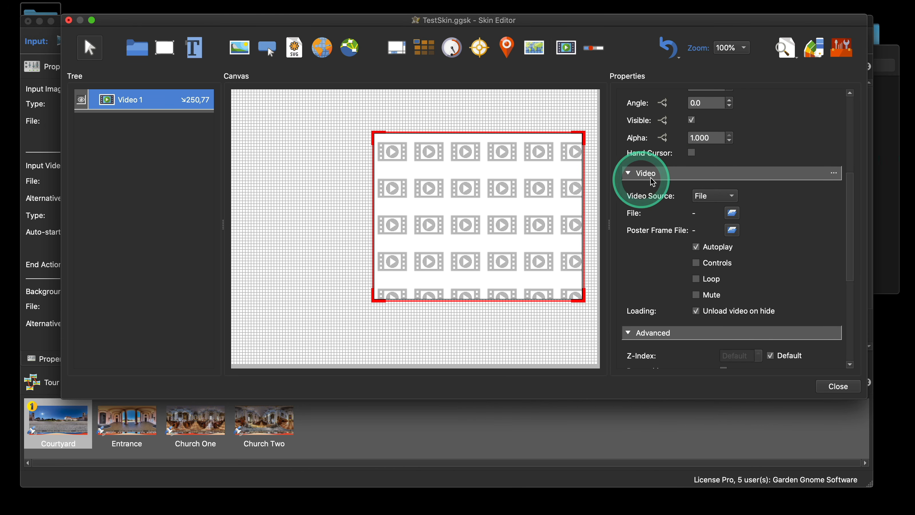
pyautogui.scroll(-2, 837, 201)
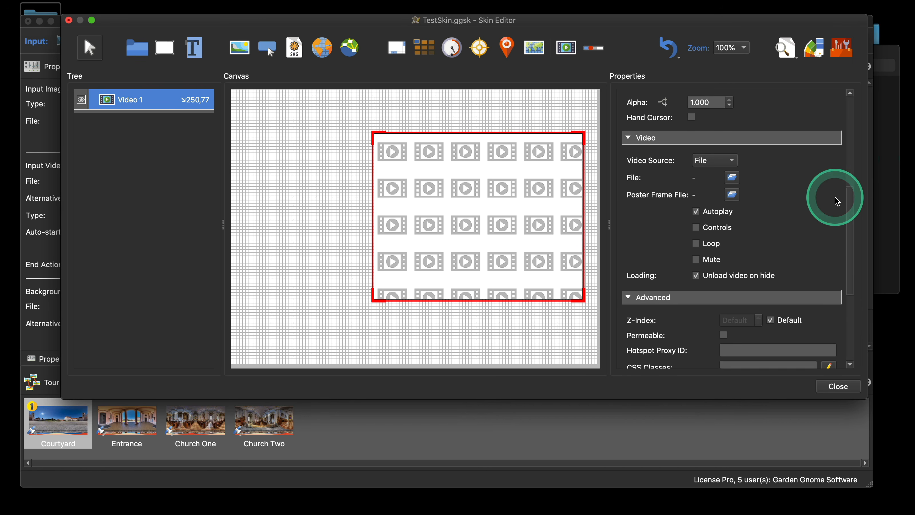
pyautogui.scroll(-1, 837, 201)
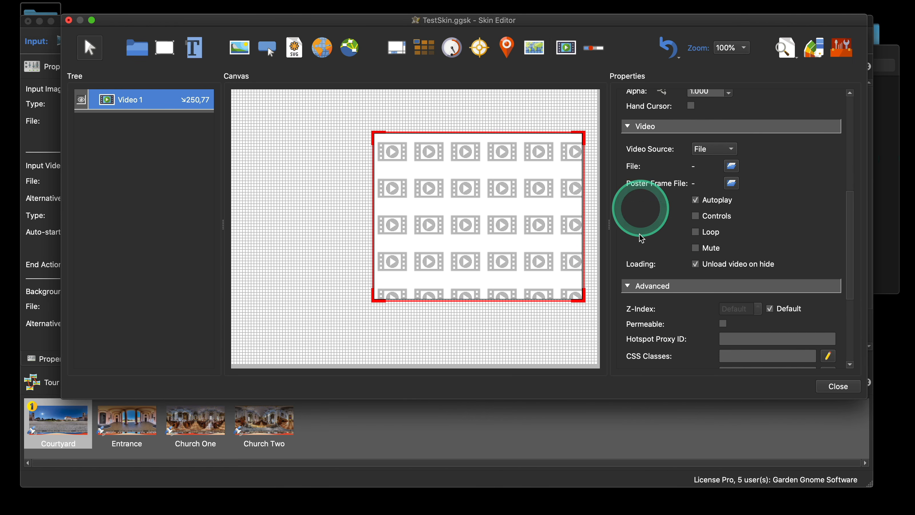
pyautogui.click(791, 228)
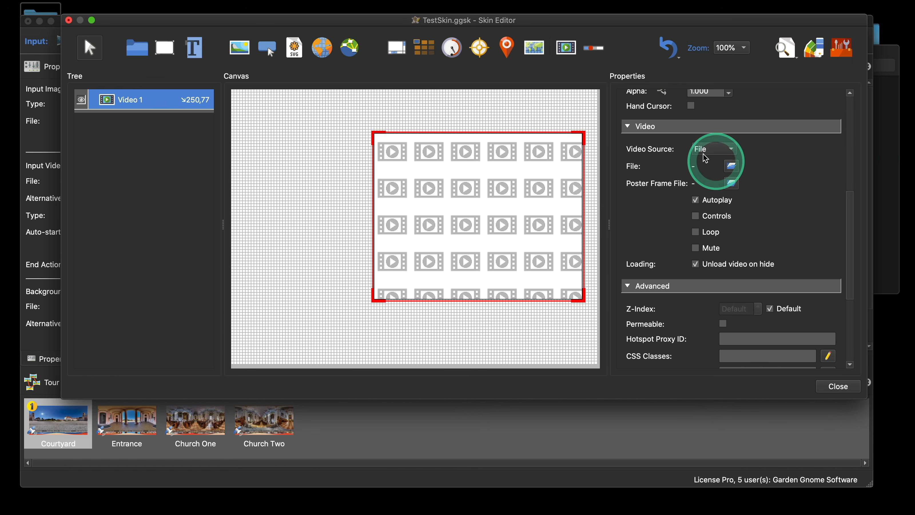
pyautogui.click(735, 167)
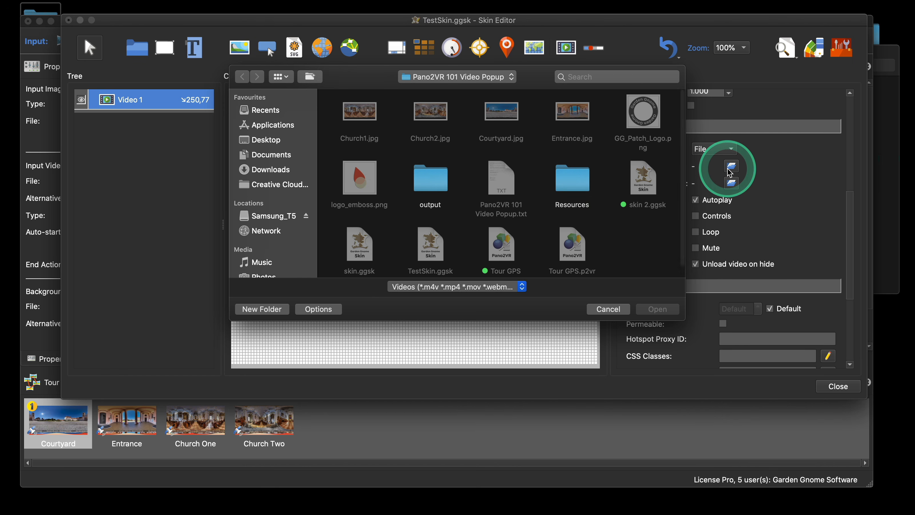
pyautogui.doubleClick(573, 184)
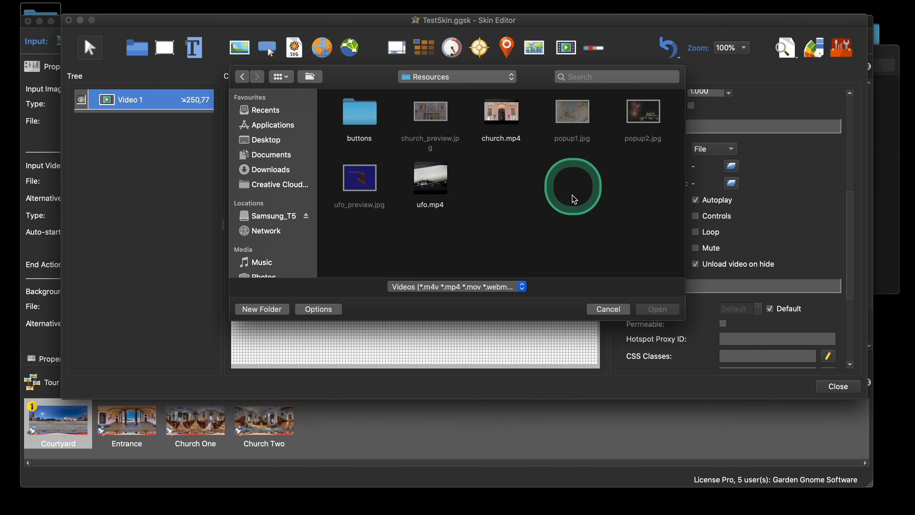
pyautogui.click(519, 127)
pyautogui.click(658, 309)
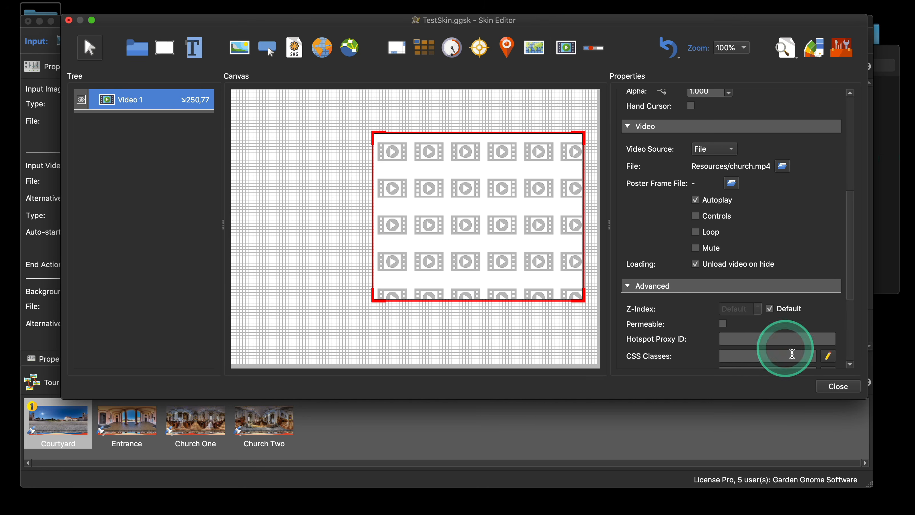
# Close the Skin Editor and save the skin, preview the church video in the browser, and close the preview
pyautogui.click(833, 386)
pyautogui.click(531, 216)
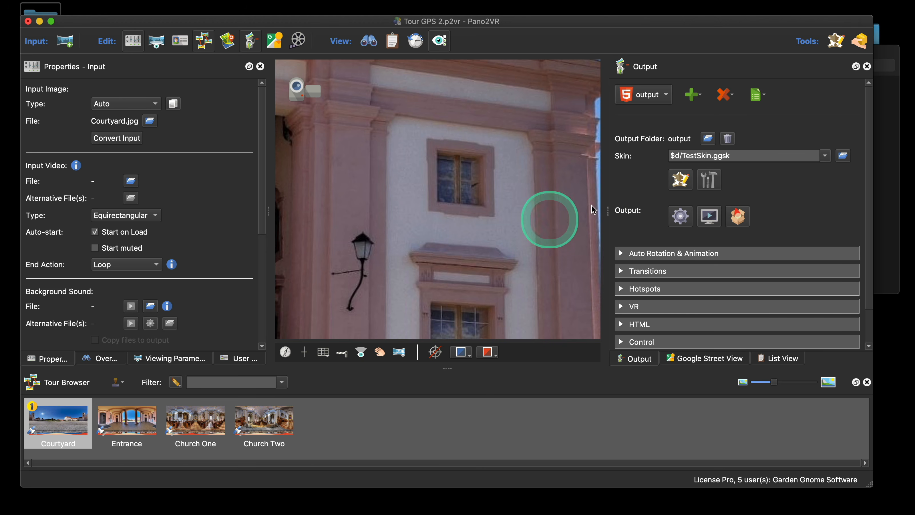
pyautogui.click(674, 216)
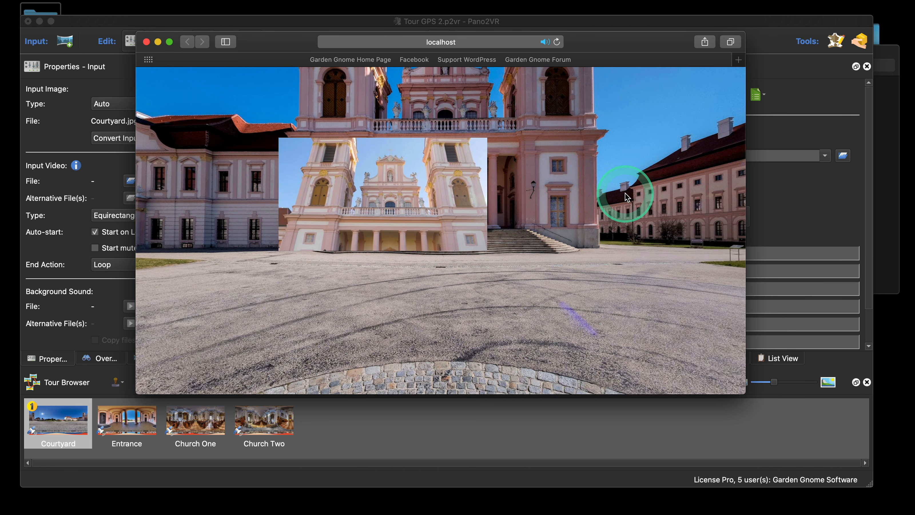
pyautogui.click(146, 42)
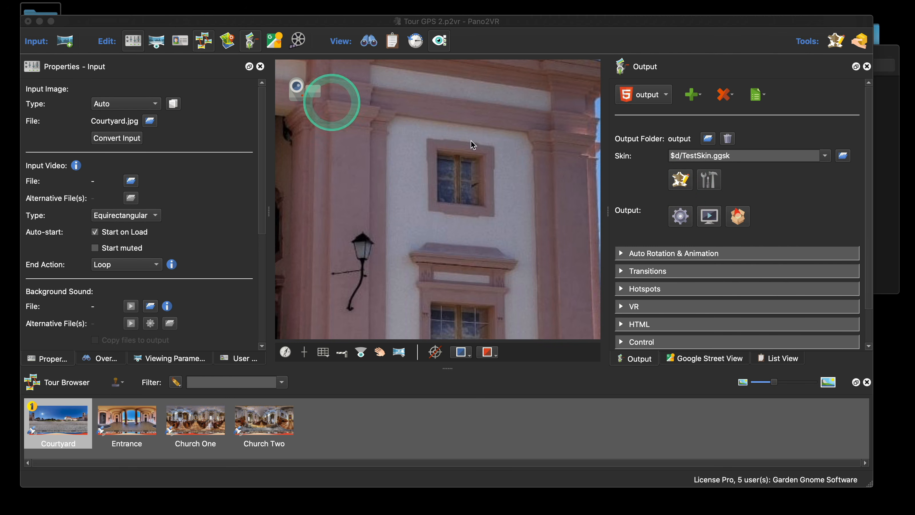
# Reopen TestSkin in the Skin Editor, enable Controls for Video 1, and close the editor, saving the skin
pyautogui.click(679, 183)
pyautogui.click(535, 205)
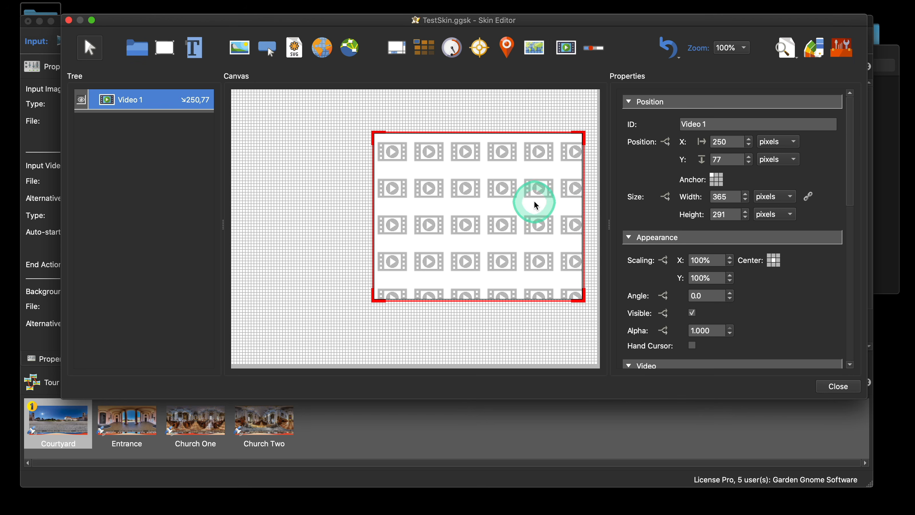
pyautogui.scroll(-3, 811, 267)
pyautogui.scroll(-3, 811, 268)
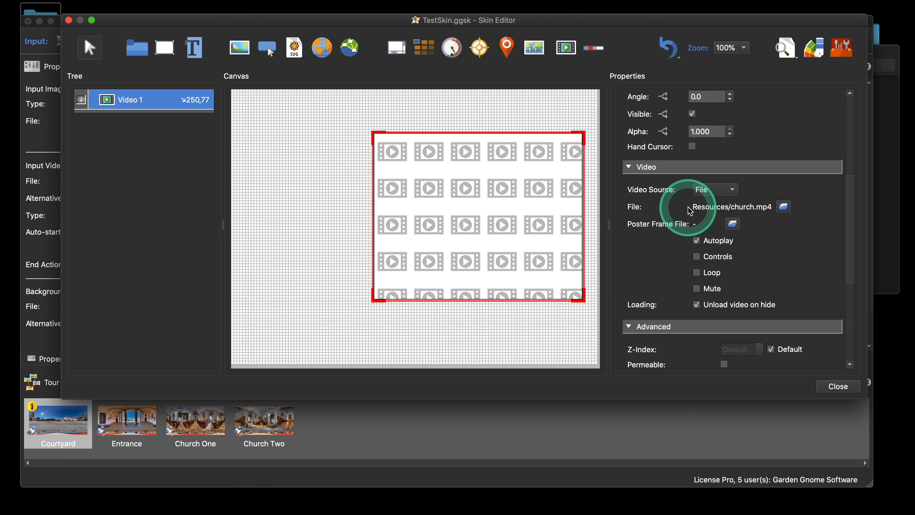
pyautogui.scroll(-1, 765, 214)
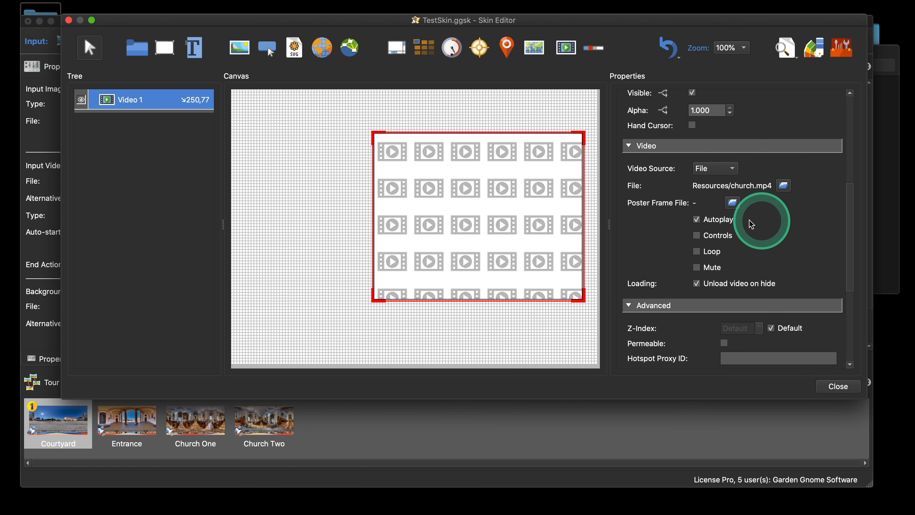
pyautogui.scroll(-2, 742, 246)
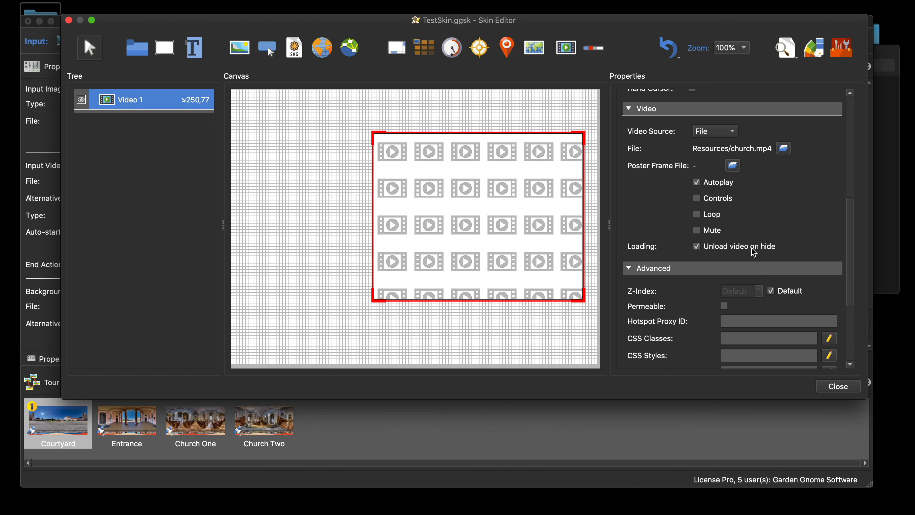
pyautogui.scroll(2, 757, 245)
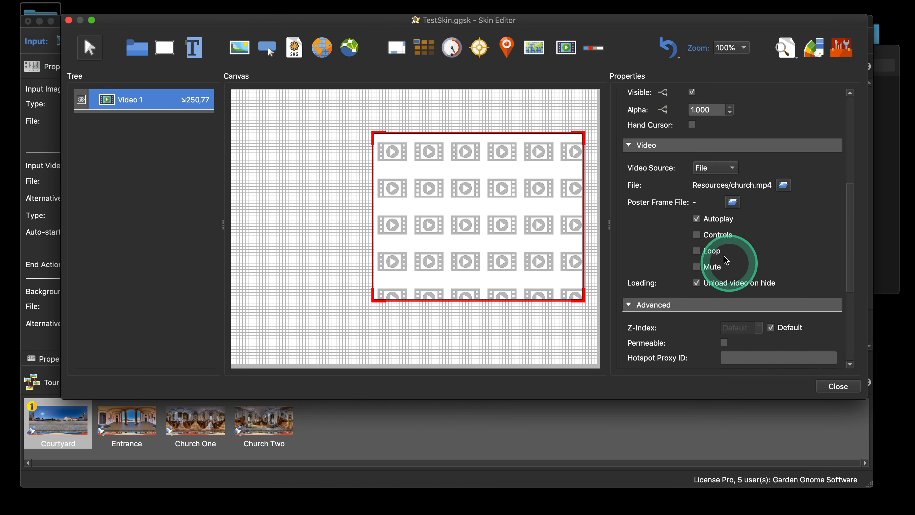
pyautogui.click(696, 235)
pyautogui.click(838, 386)
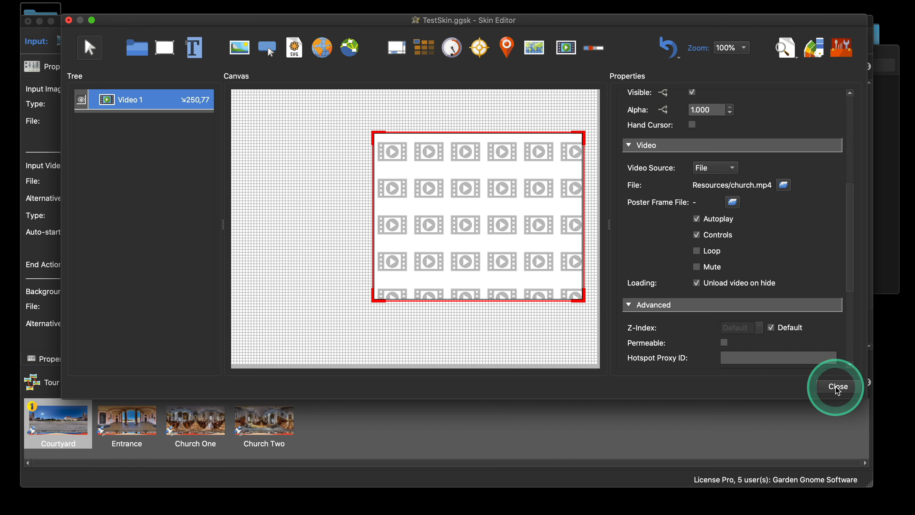
pyautogui.click(539, 215)
# Preview the tour in the browser to check the video controls and copy the preview's local address
pyautogui.click(680, 216)
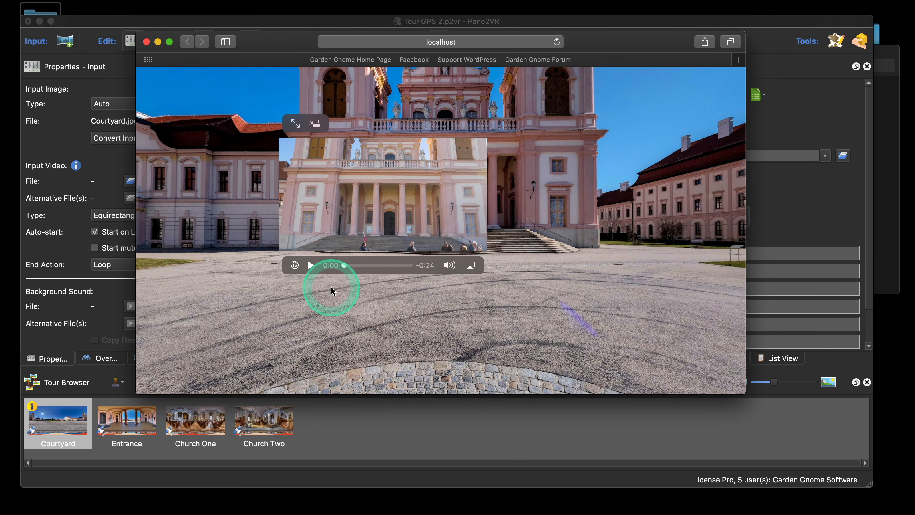
pyautogui.click(480, 42)
pyautogui.press('super+c')
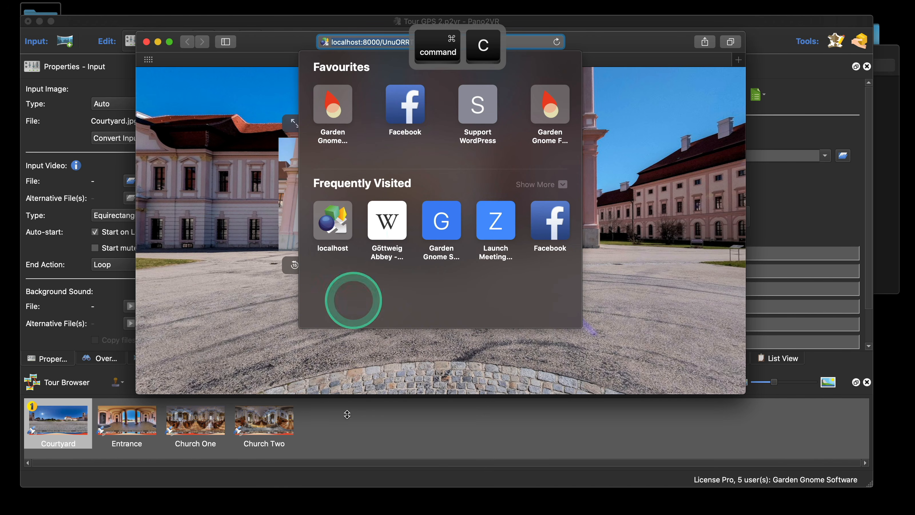
# Switch to Firefox, load the copied preview address to compare the video controls, and close both browser windows
pyautogui.click(382, 505)
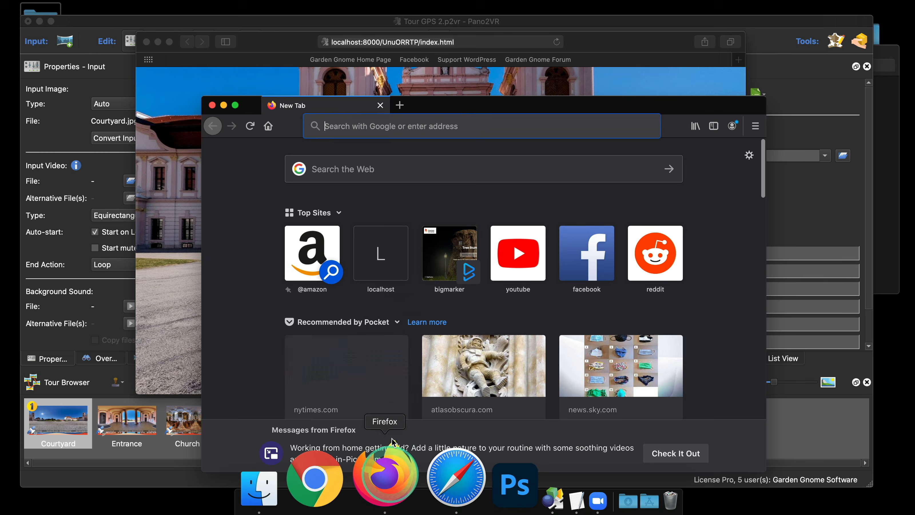
pyautogui.click(387, 121)
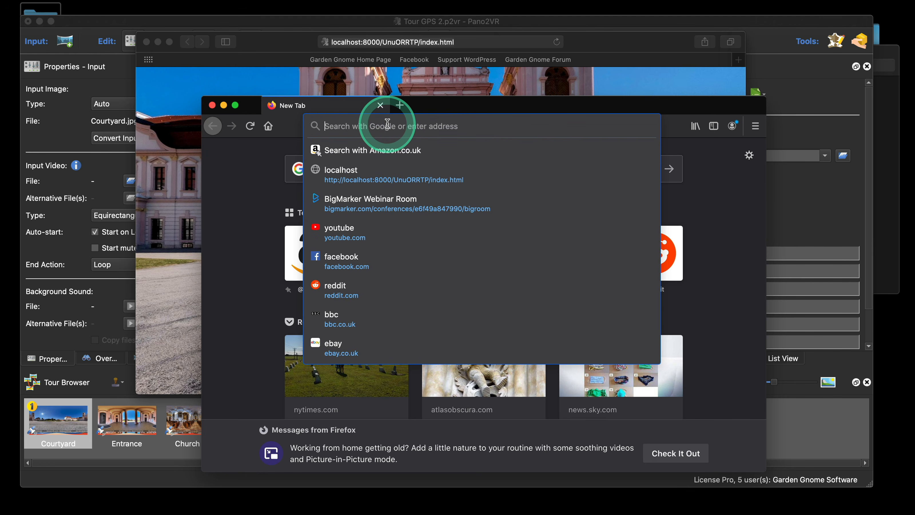
pyautogui.press('super+v')
pyautogui.press('Return')
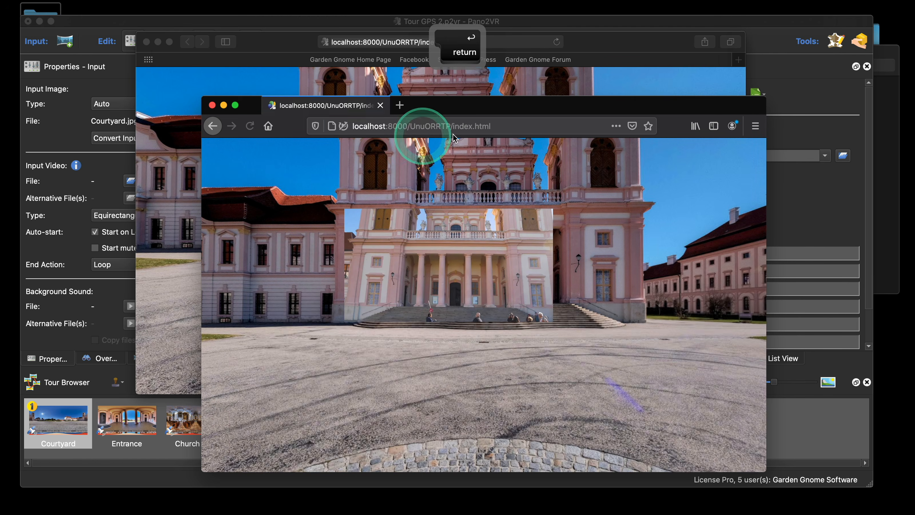
pyautogui.moveTo(483, 107); pyautogui.dragTo(501, 56)
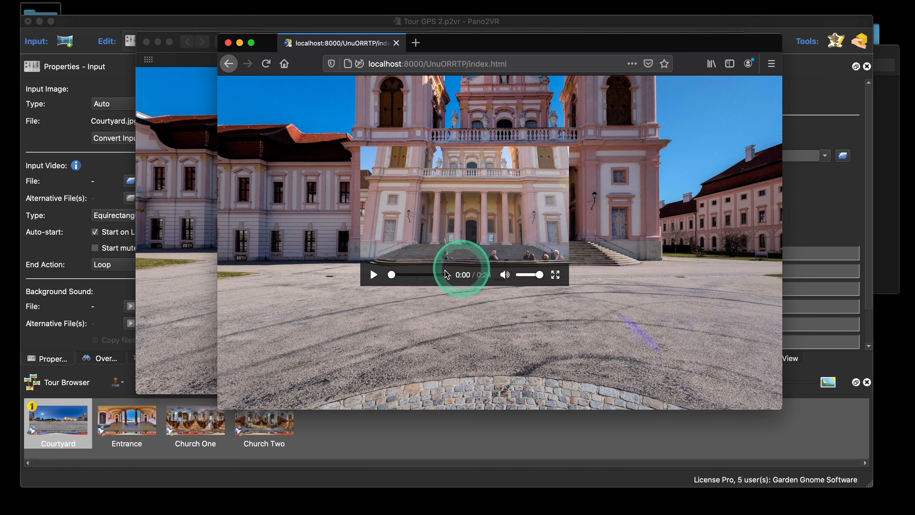
pyautogui.click(240, 43)
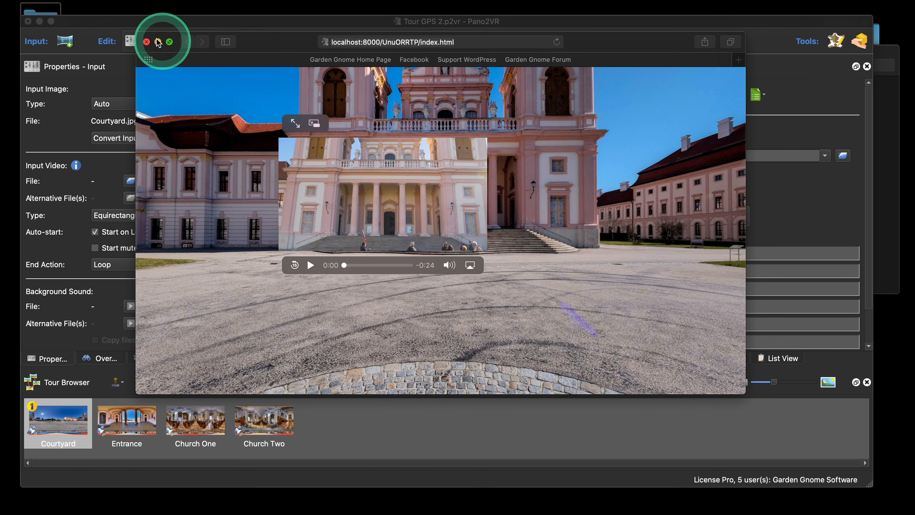
pyautogui.click(146, 42)
# Reopen TestSkin in the Skin Editor and review the video settings of Video 1
pyautogui.scroll(-2, 806, 199)
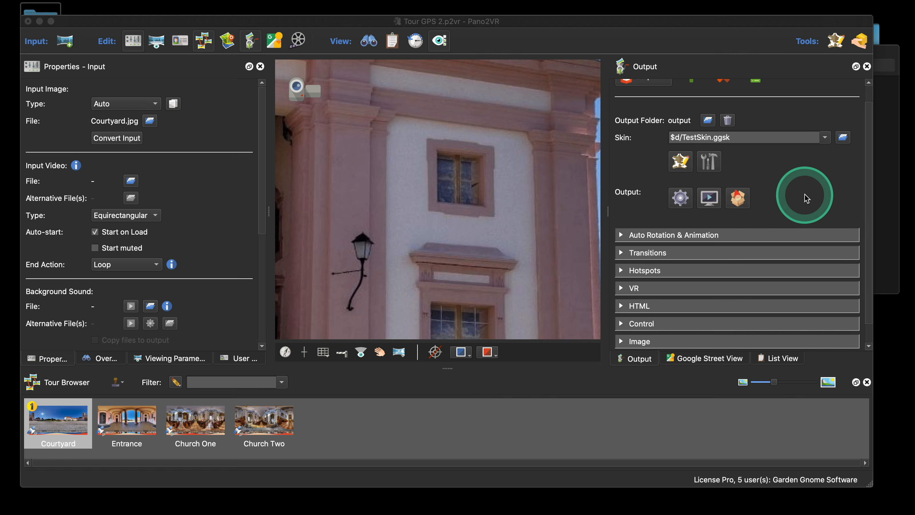
pyautogui.scroll(2, 807, 198)
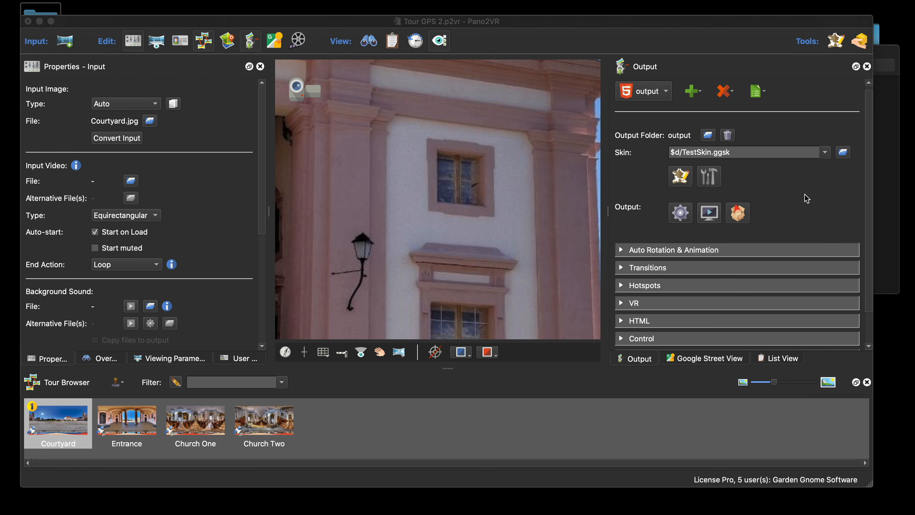
pyautogui.scroll(-1, 806, 198)
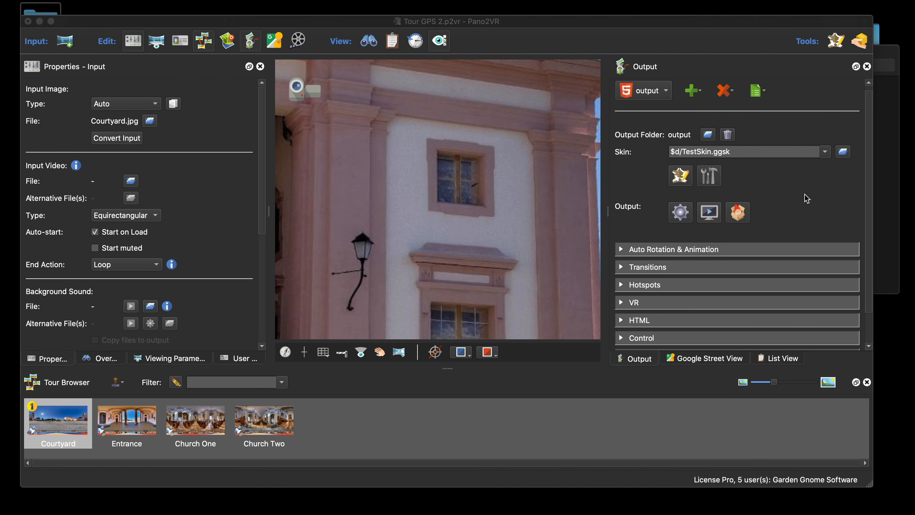
pyautogui.click(680, 175)
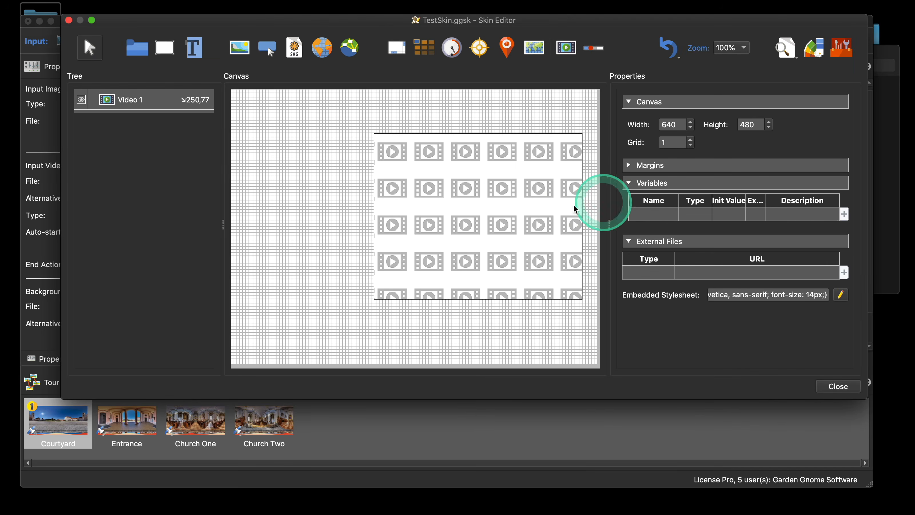
pyautogui.click(465, 209)
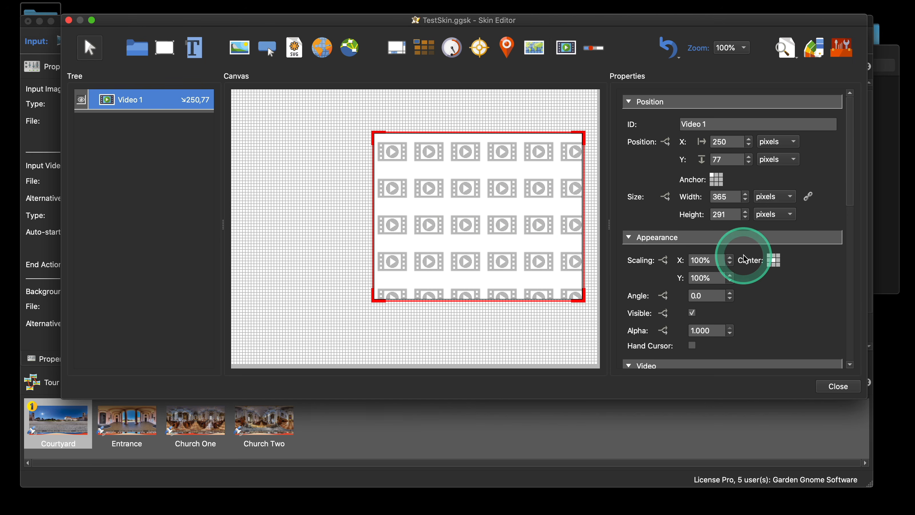
pyautogui.scroll(-6, 746, 255)
pyautogui.scroll(-3, 764, 259)
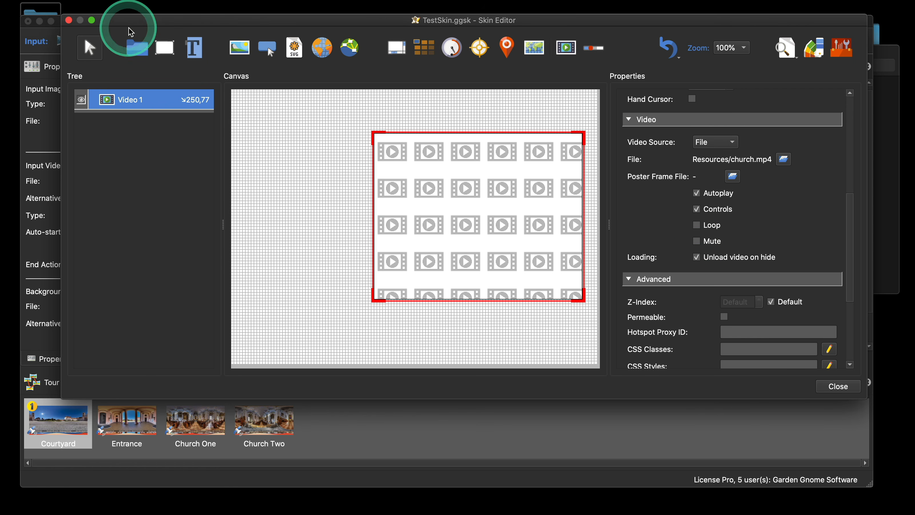
# Add a 100 × 20 px rectangle above and beside the video element, at about X 16, Y 18
pyautogui.click(163, 47)
pyautogui.click(243, 109)
pyautogui.moveTo(254, 116); pyautogui.dragTo(254, 106)
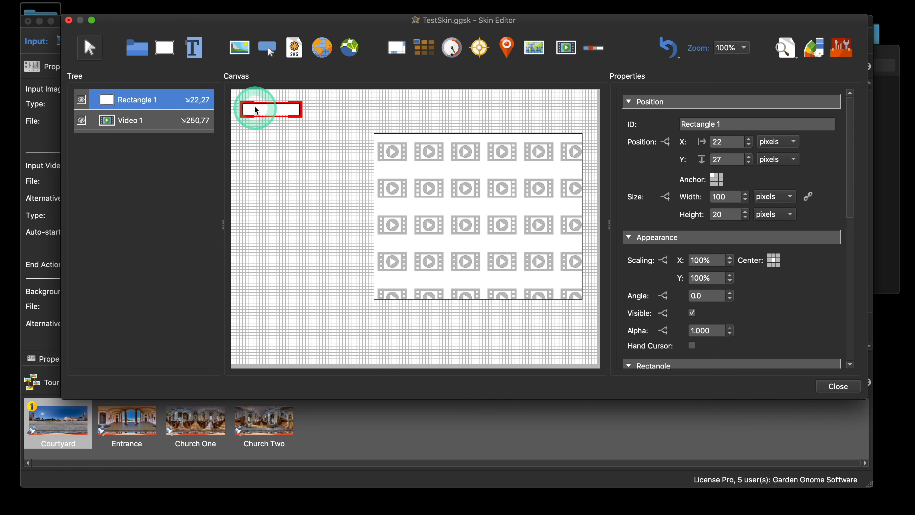
# Give the rectangle a Mouse Click action of type Set Volume with level 100% and target Video 1
pyautogui.scroll(-10, 712, 241)
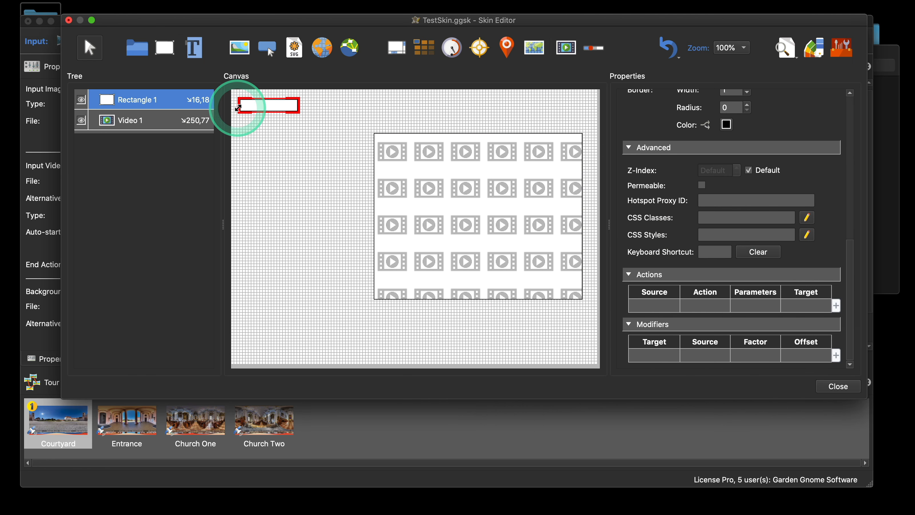
pyautogui.doubleClick(649, 308)
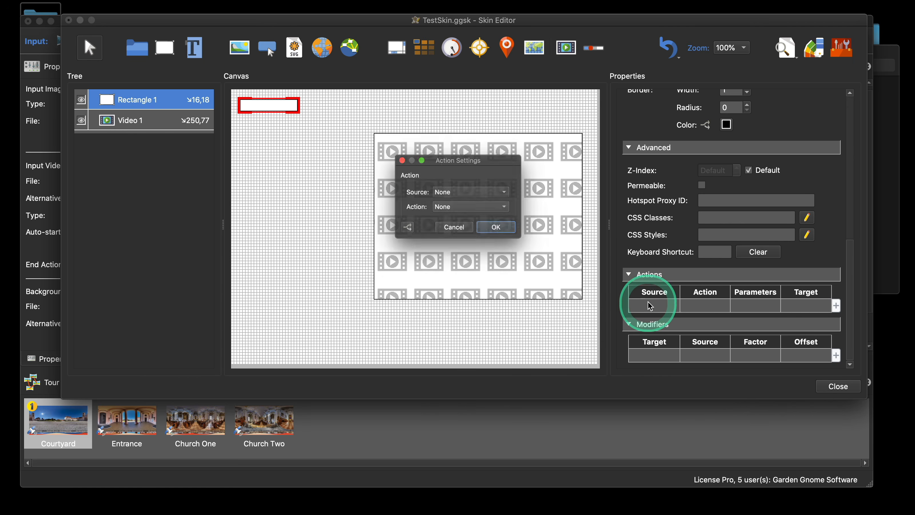
pyautogui.click(474, 191)
pyautogui.click(484, 212)
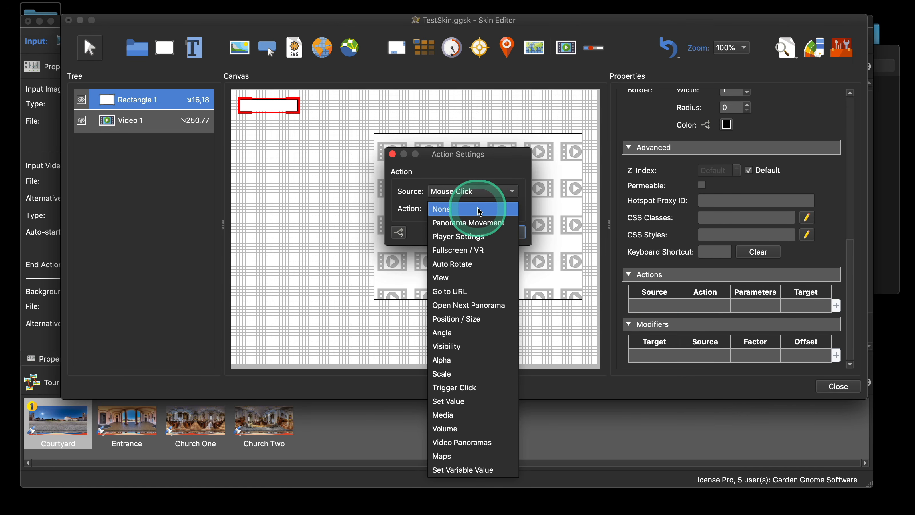
pyautogui.click(463, 429)
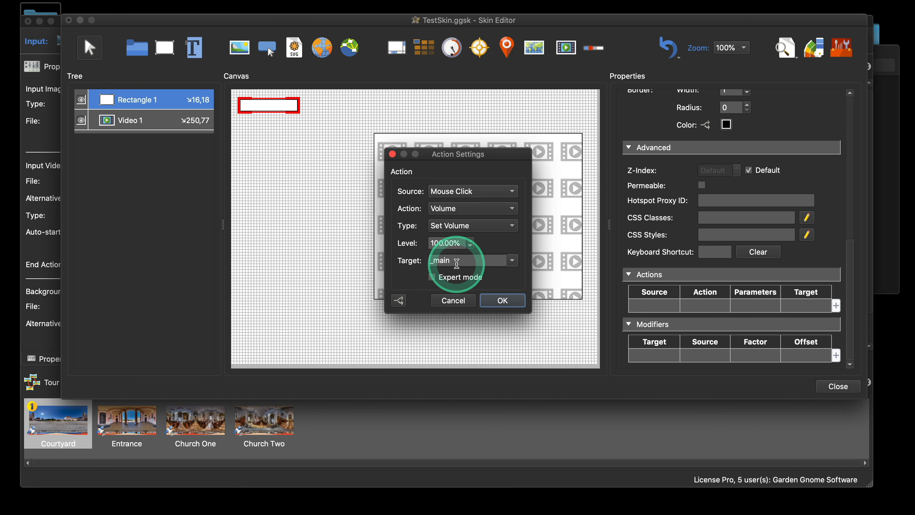
pyautogui.click(512, 263)
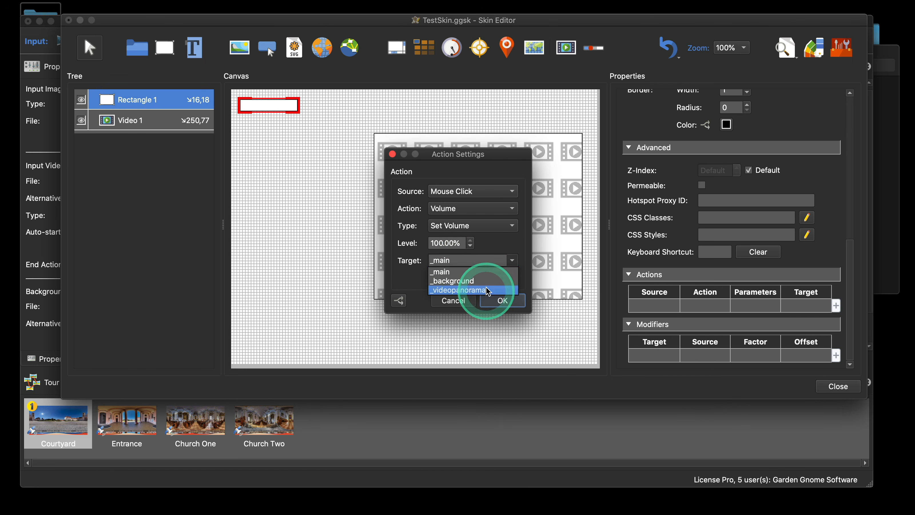
pyautogui.click(458, 260)
pyautogui.moveTo(458, 260); pyautogui.dragTo(422, 261)
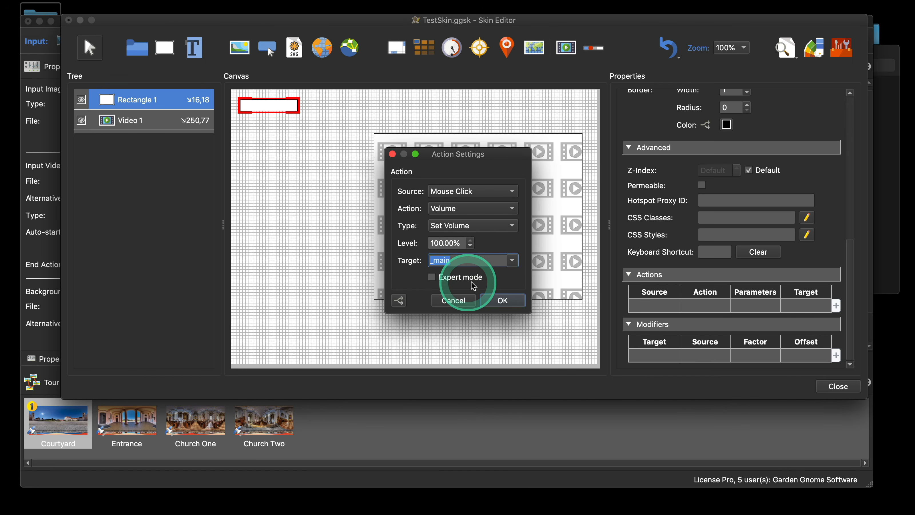
pyautogui.write('Video 1')
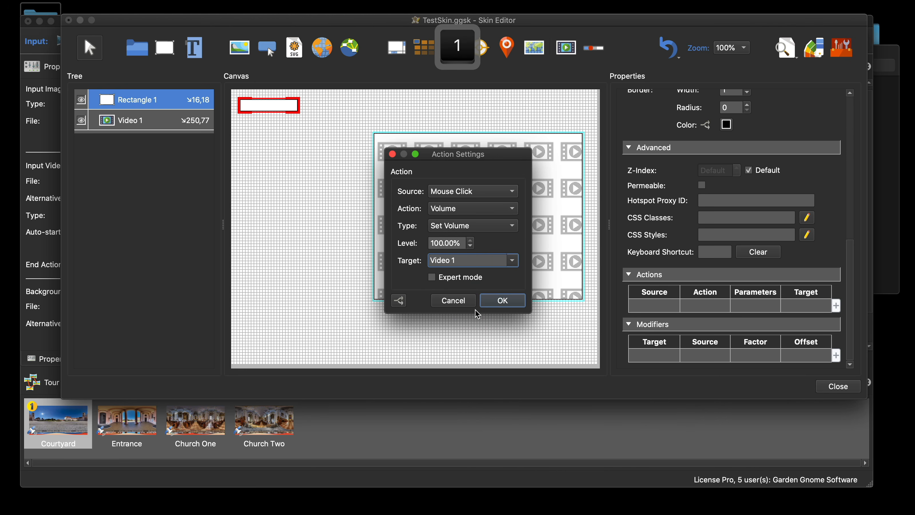
pyautogui.click(506, 300)
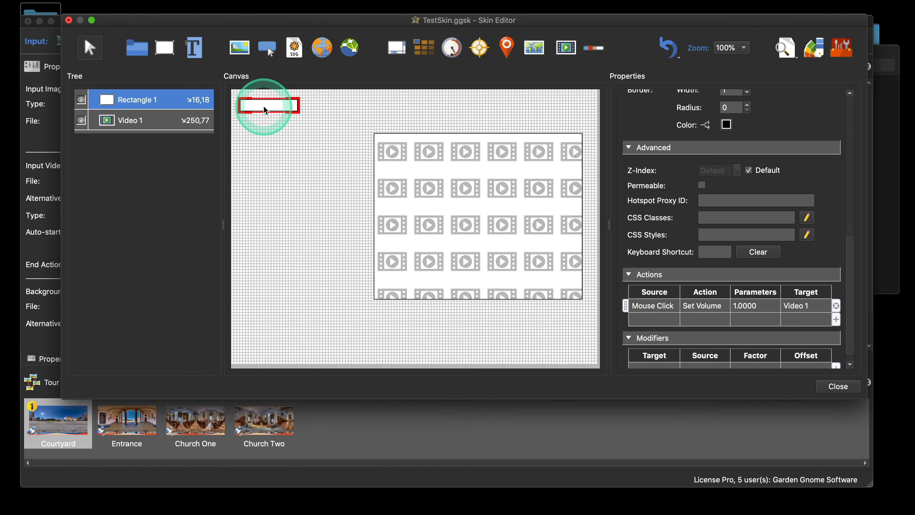
pyautogui.press('BackSpace')
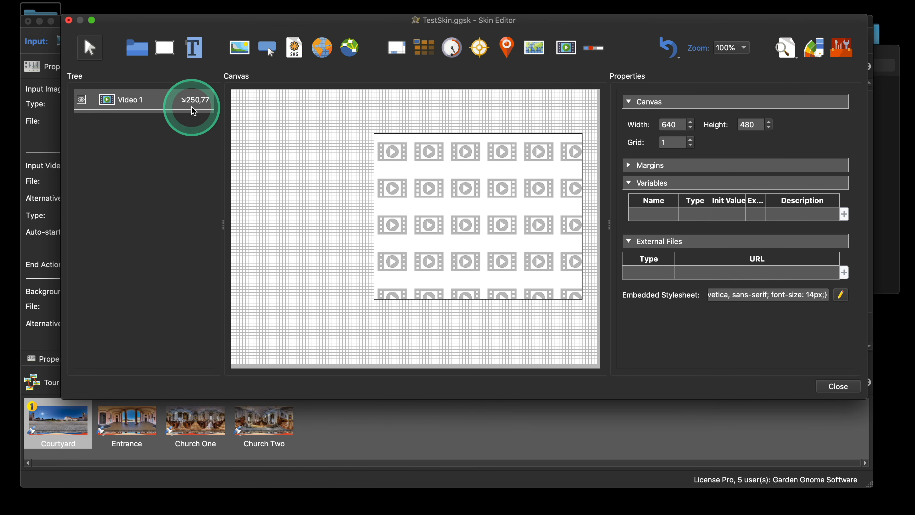
pyautogui.click(191, 106)
pyautogui.scroll(-10, 793, 266)
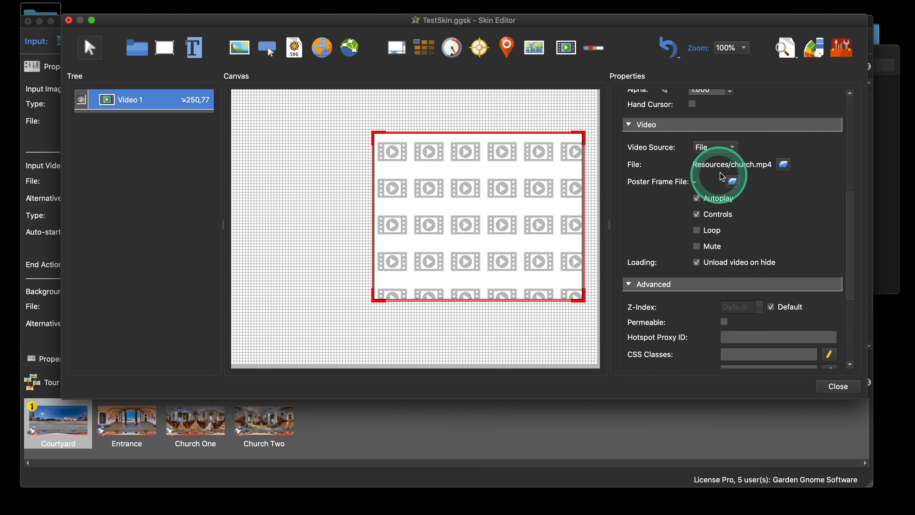
pyautogui.click(706, 147)
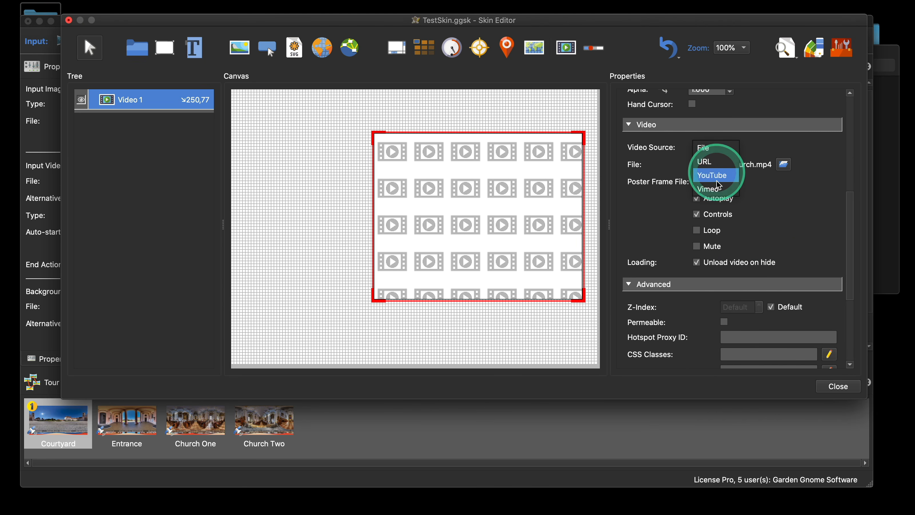
pyautogui.click(704, 162)
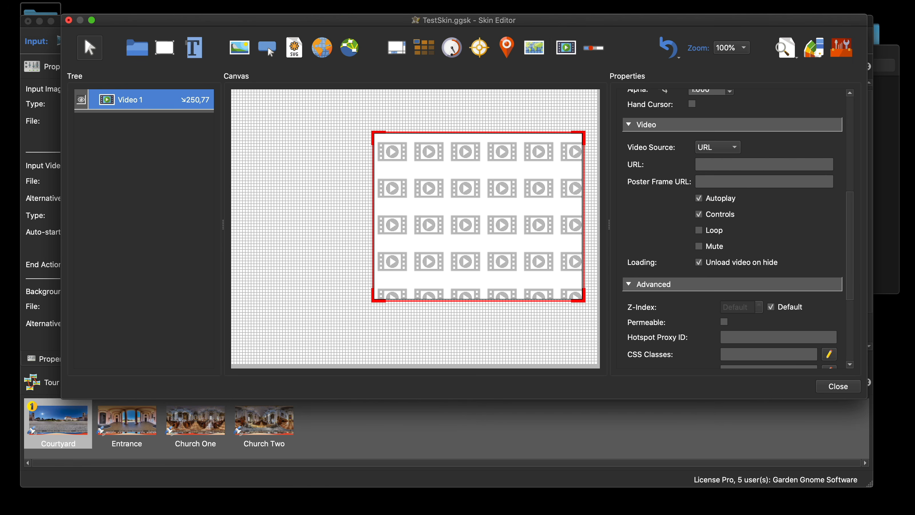
pyautogui.press('super+Tab')
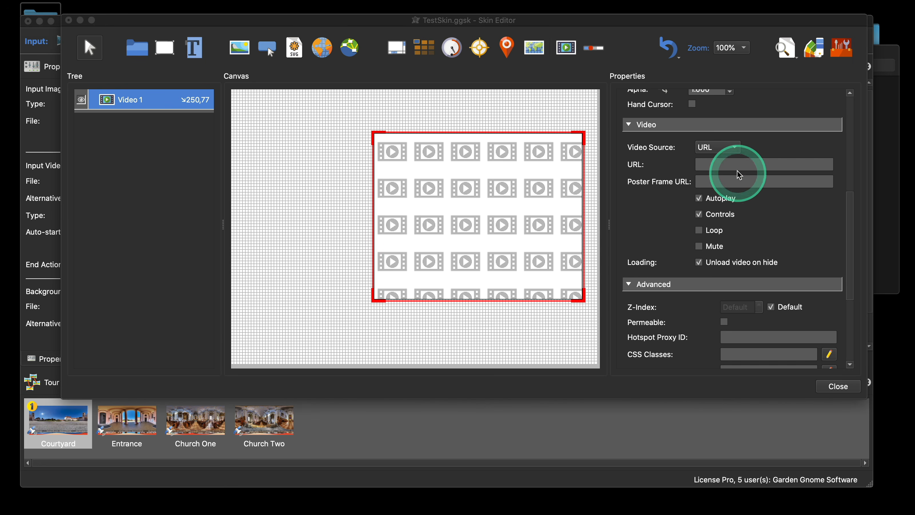
pyautogui.click(731, 165)
pyautogui.write('https://support.ggno.me/church.mp4')
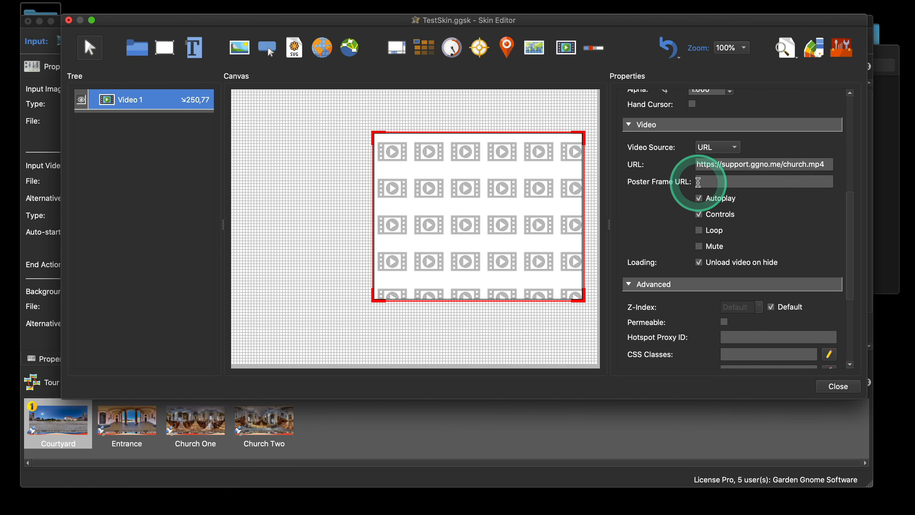
# Save the skin changes and check the URL video in a browser preview, pausing it and closing the preview
pyautogui.click(829, 385)
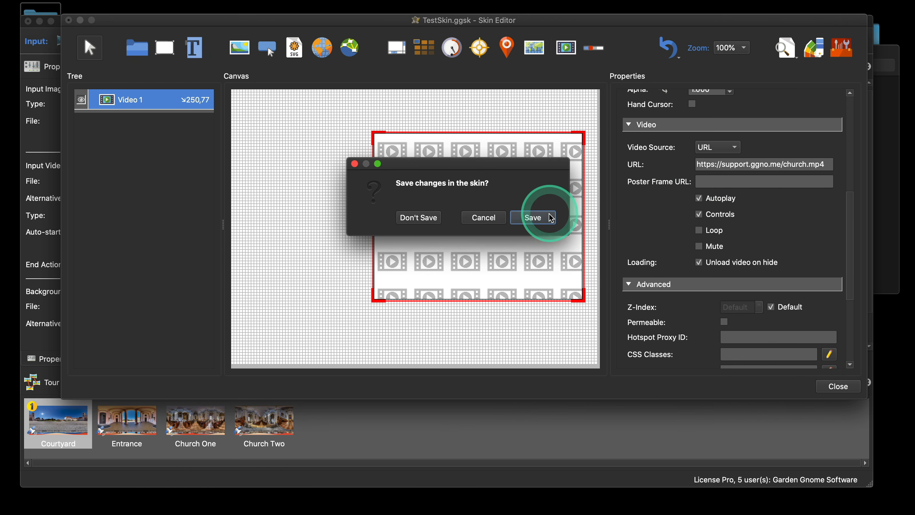
pyautogui.click(537, 214)
pyautogui.click(684, 218)
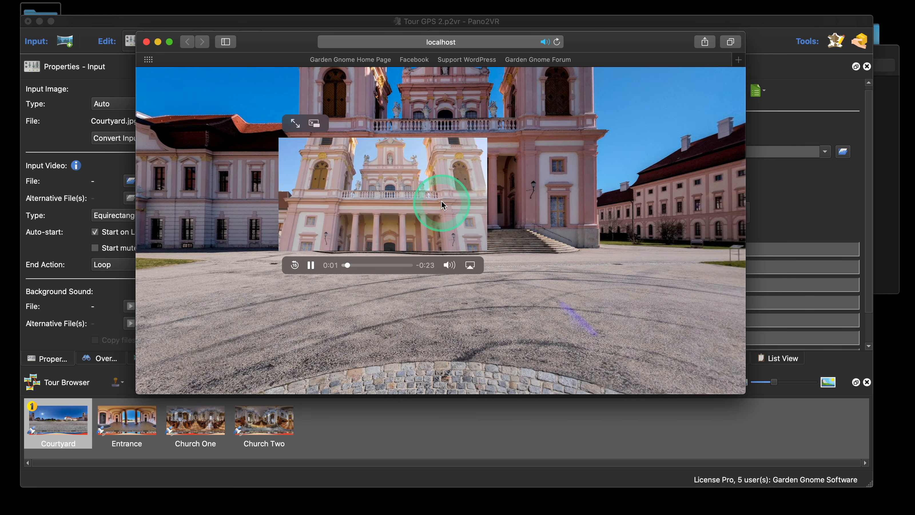
pyautogui.click(440, 198)
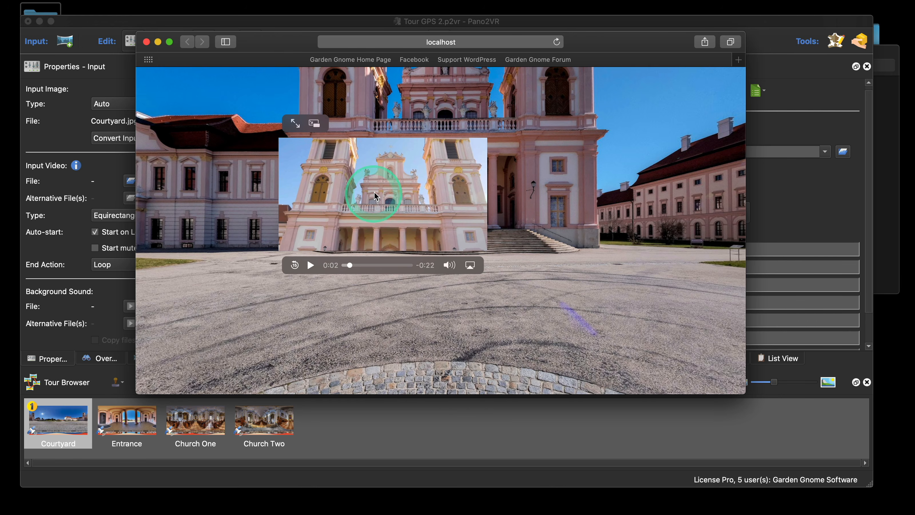
pyautogui.click(146, 42)
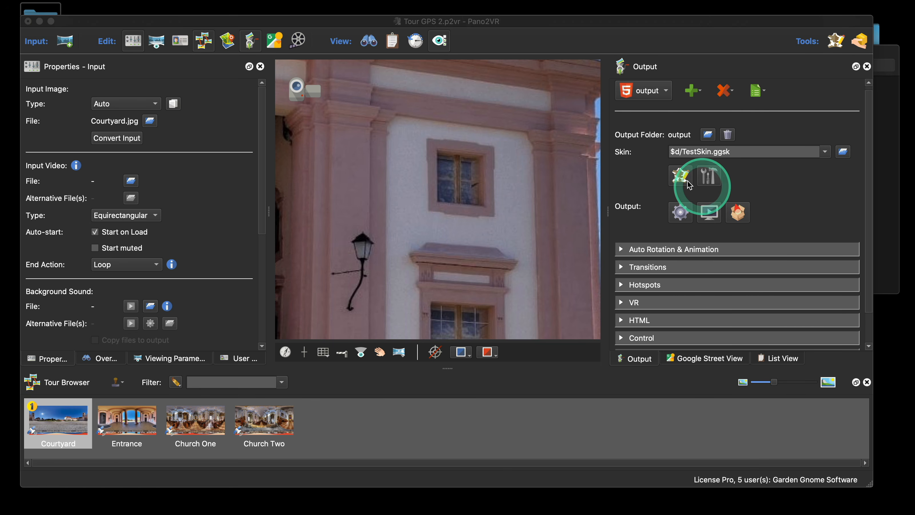
pyautogui.click(680, 176)
pyautogui.click(539, 191)
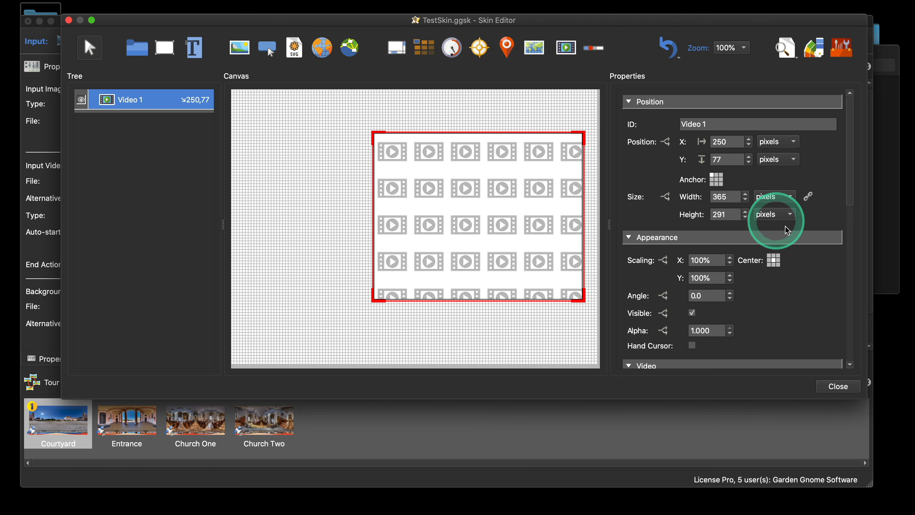
pyautogui.scroll(-3, 829, 253)
pyautogui.scroll(-3, 836, 257)
pyautogui.click(717, 193)
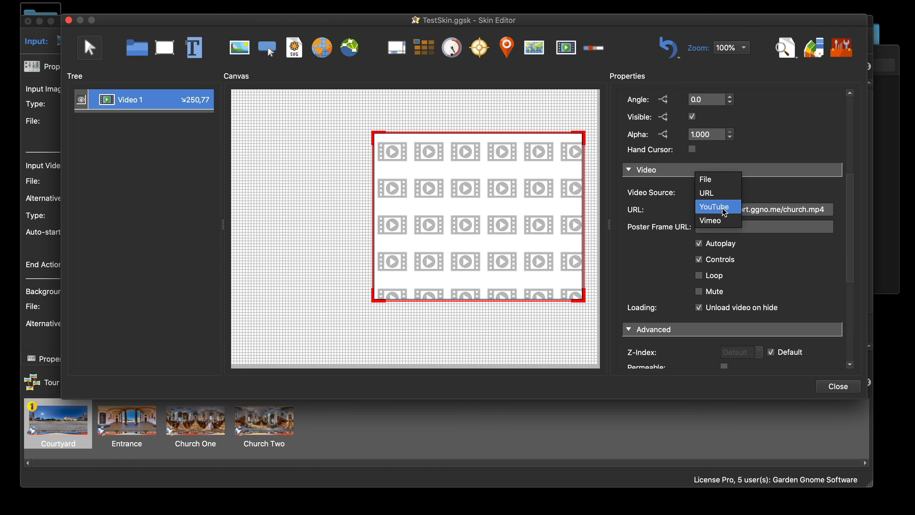
pyautogui.click(724, 211)
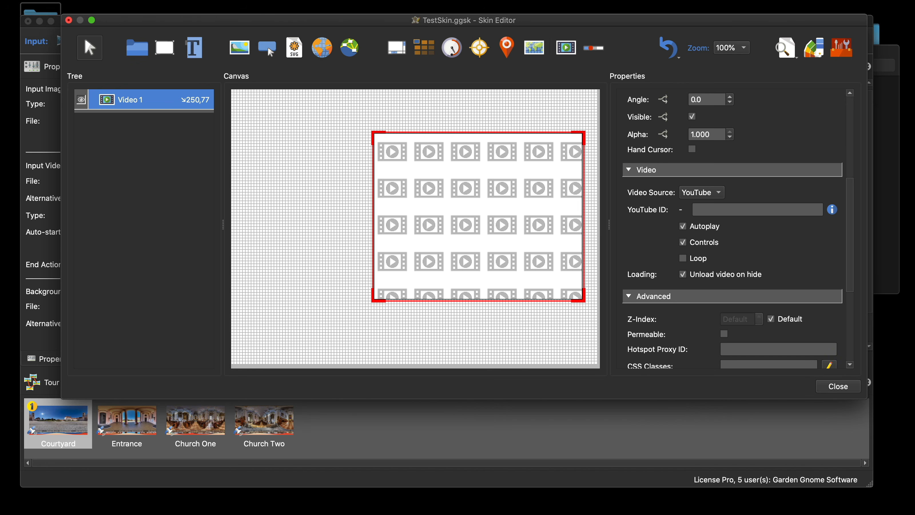
pyautogui.press('super+Tab')
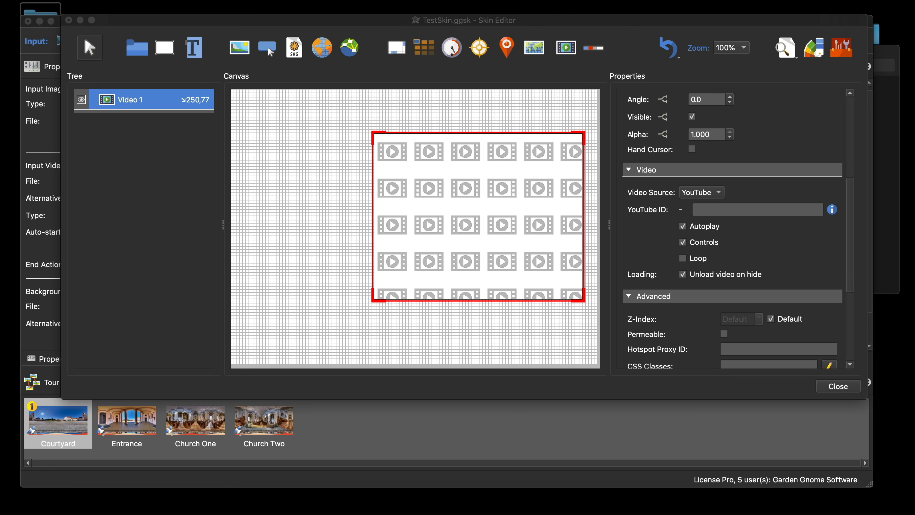
pyautogui.click(708, 209)
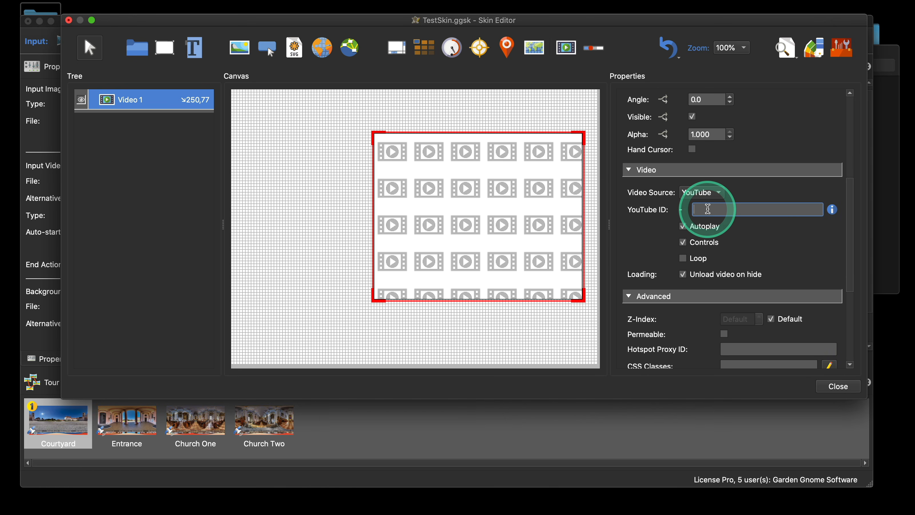
pyautogui.write('https://youtu.be/AIS4hJomG-M')
pyautogui.click(804, 267)
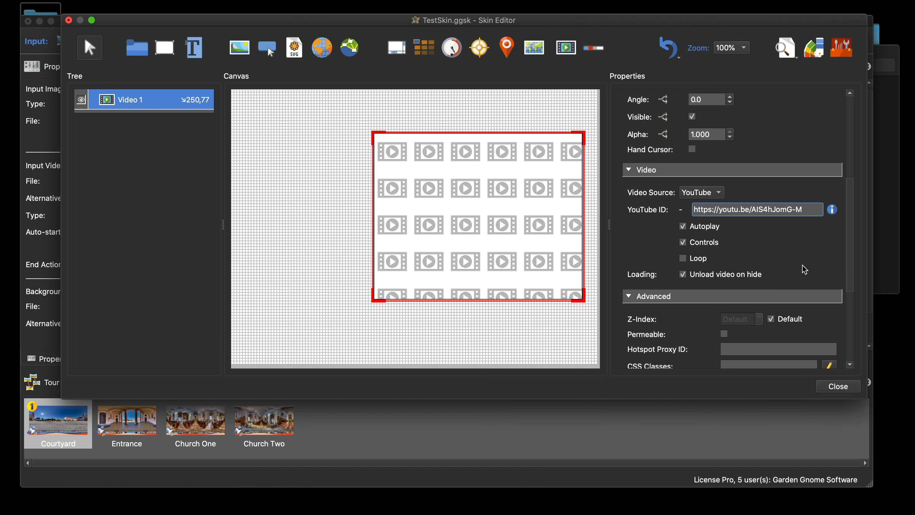
pyautogui.press('Return')
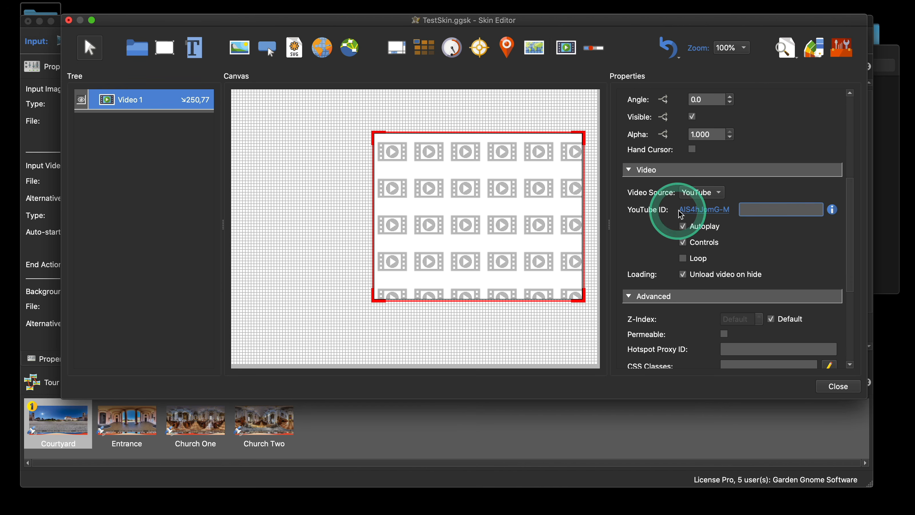
# Check the linked YouTube video in the browser and review the video source options for Video 1
pyautogui.click(701, 210)
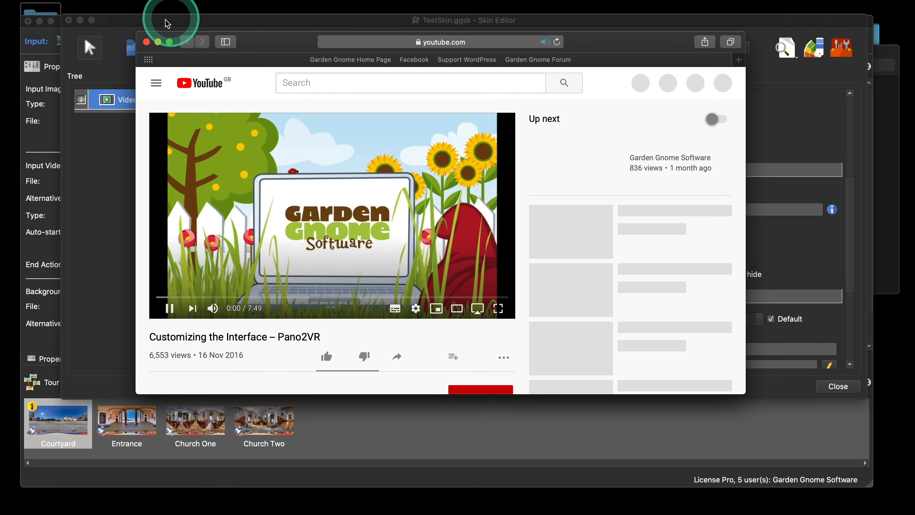
pyautogui.click(147, 42)
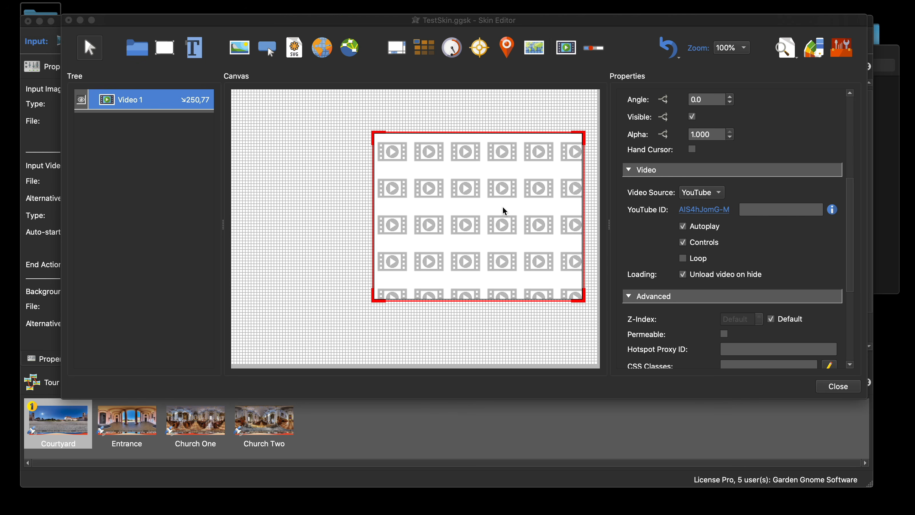
pyautogui.click(698, 193)
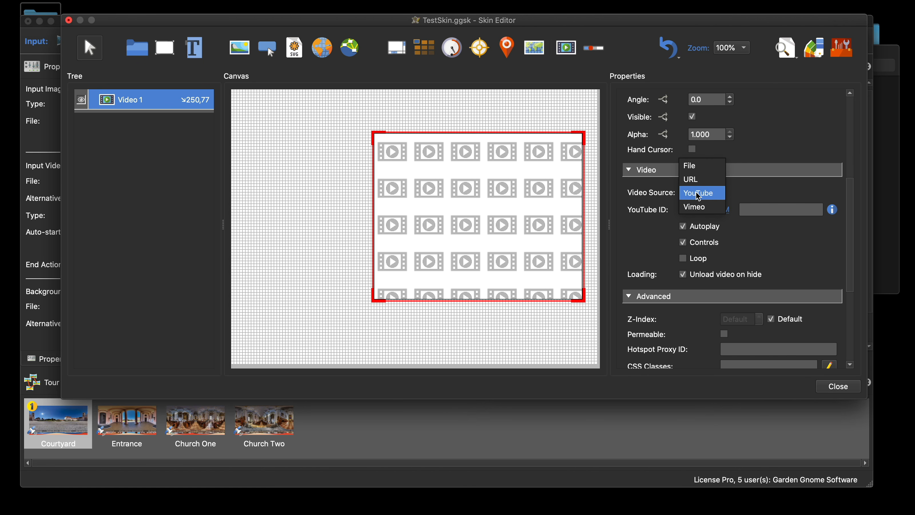
pyautogui.click(702, 166)
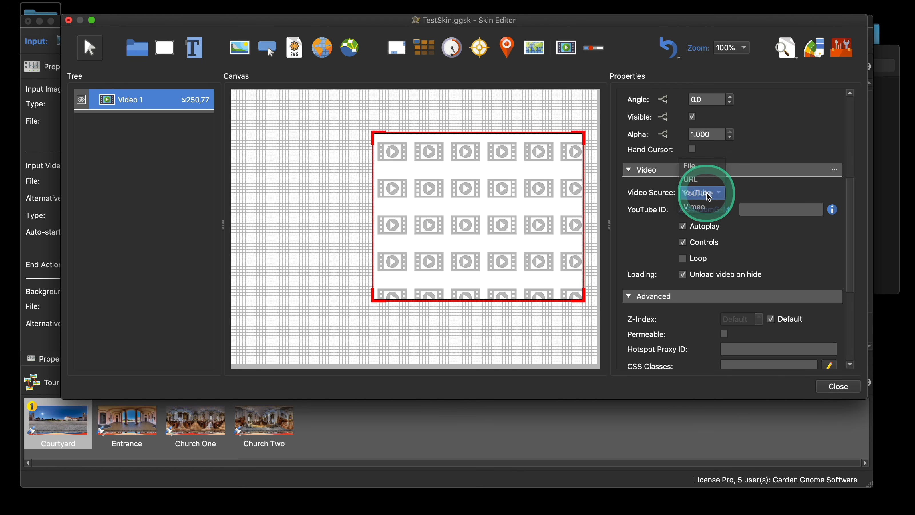
pyautogui.click(713, 199)
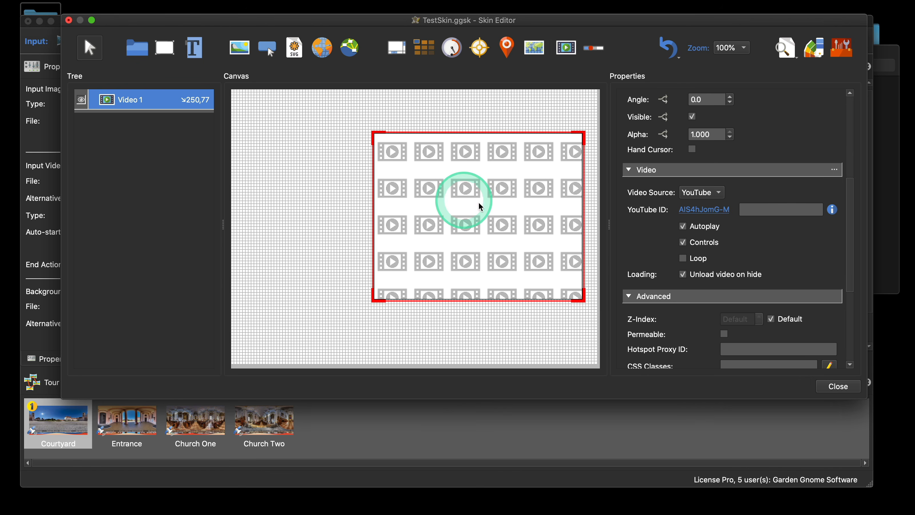
# Clear Video 1's YouTube ID and deselect the video element
pyautogui.click(695, 209)
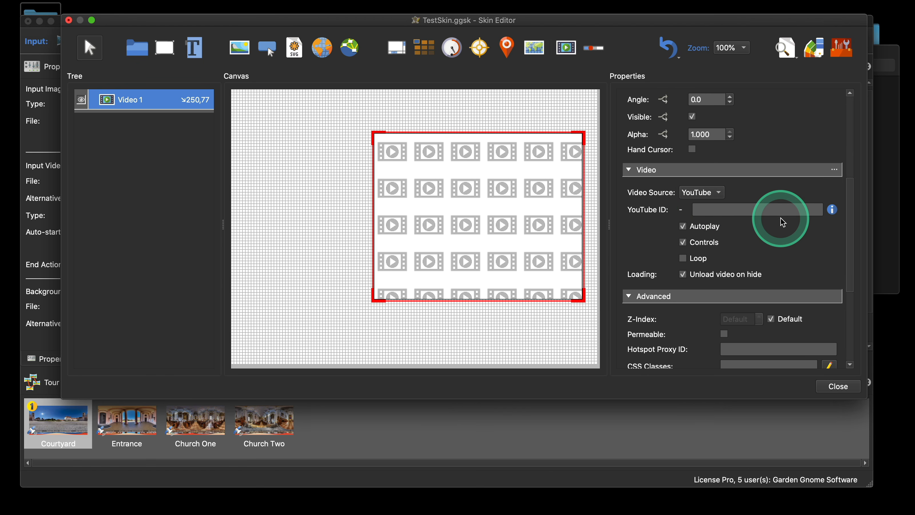
pyautogui.press('super+Tab')
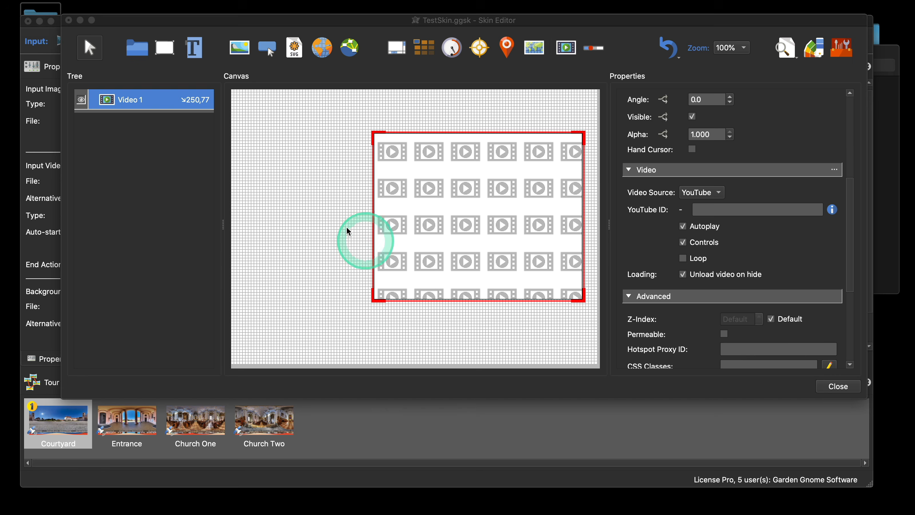
pyautogui.click(343, 216)
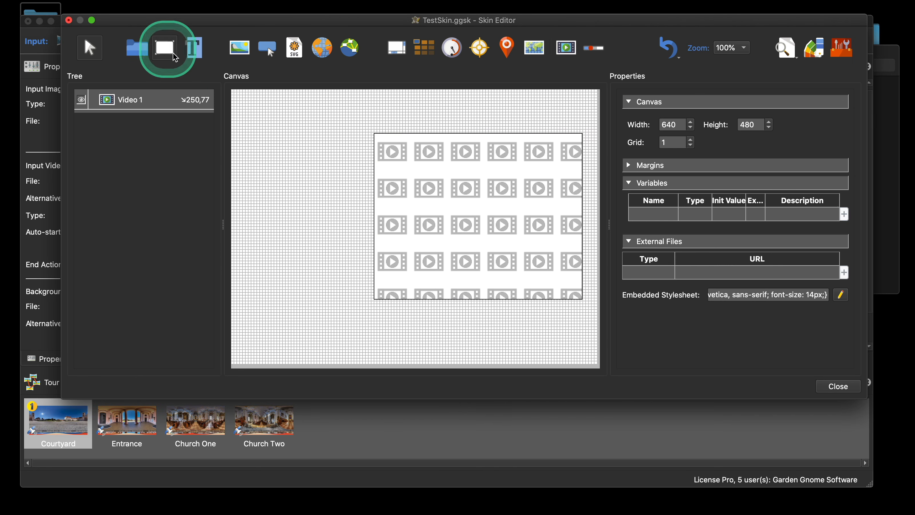
# Add a 100 × 20 px rectangle near the canvas's upper corner, at about X 7, Y 8
pyautogui.click(165, 47)
pyautogui.moveTo(250, 106)
pyautogui.mouseDown()
pyautogui.moveTo(267, 114)
pyautogui.moveTo(253, 101)
pyautogui.mouseUp()
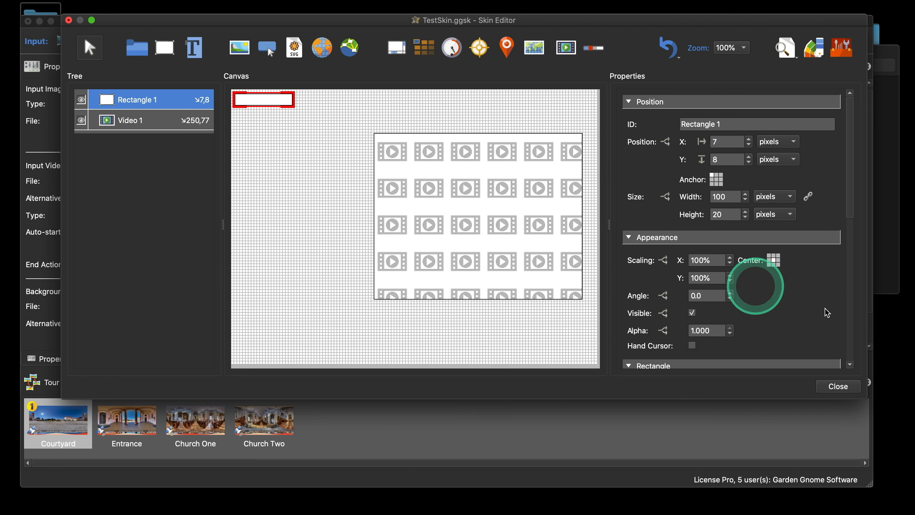
# Add an action to Rectangle 1 with Mouse Click as its source and Set Value as its action
pyautogui.scroll(-10, 787, 303)
pyautogui.doubleClick(650, 309)
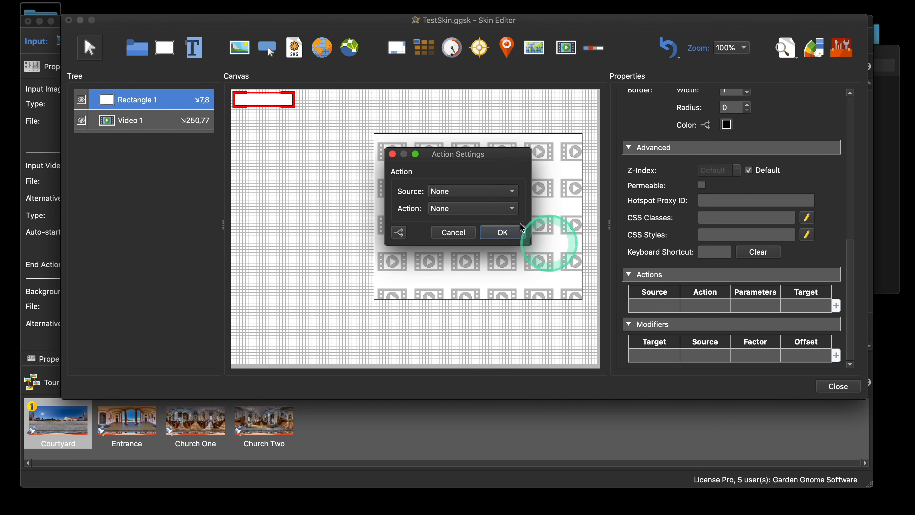
pyautogui.click(474, 190)
pyautogui.click(487, 203)
pyautogui.click(489, 215)
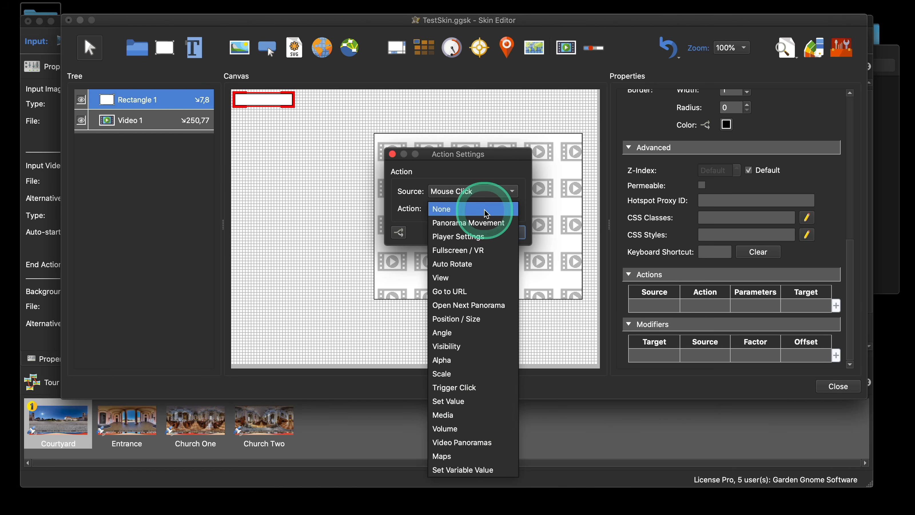
pyautogui.click(481, 401)
# Set the new action's value to the YouTube ID AIS4hJomG-M and its target to Video 1
pyautogui.rightClick(453, 226)
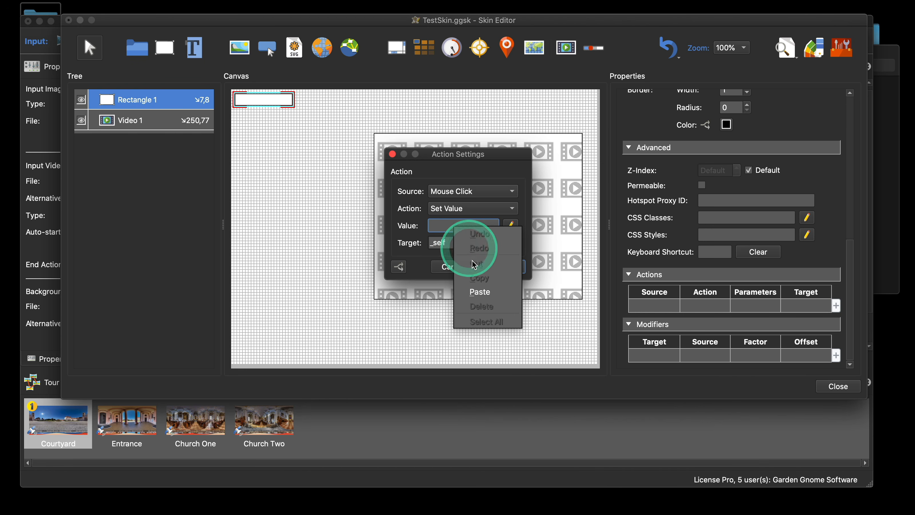
pyautogui.click(475, 291)
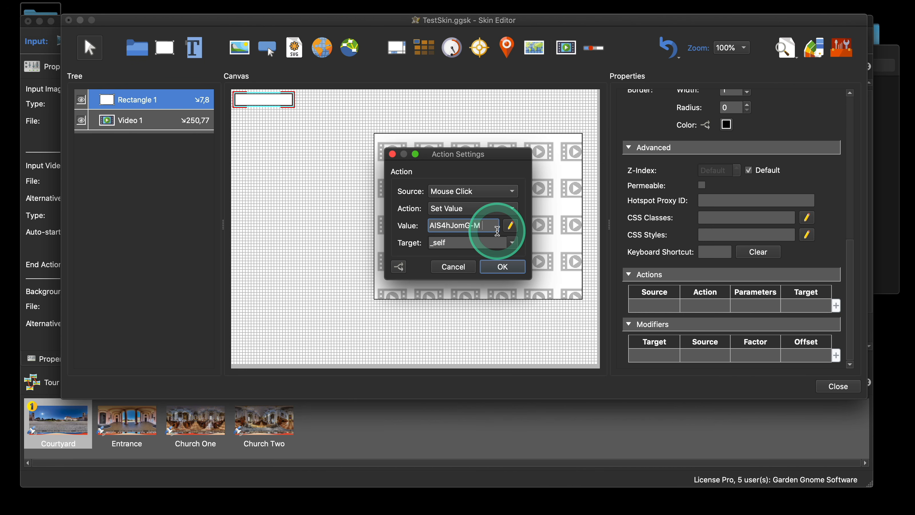
pyautogui.press('BackSpace')
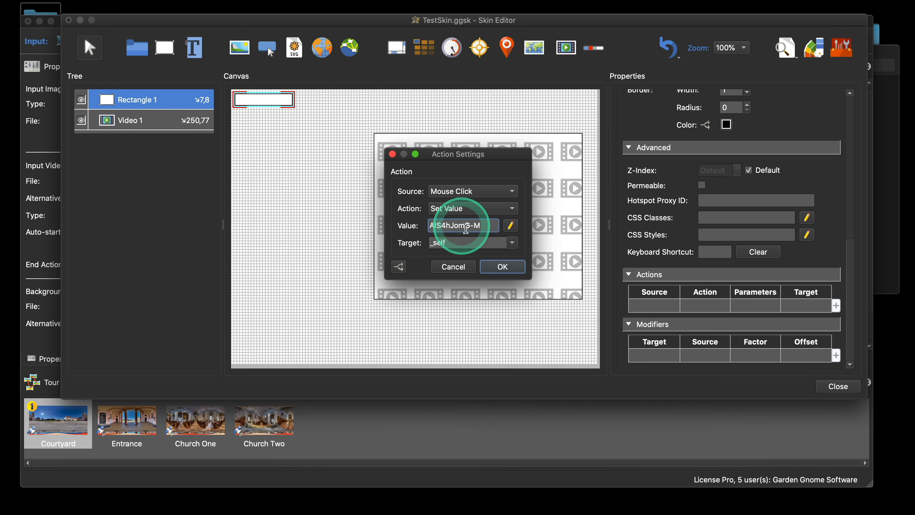
pyautogui.click(513, 243)
pyautogui.click(453, 281)
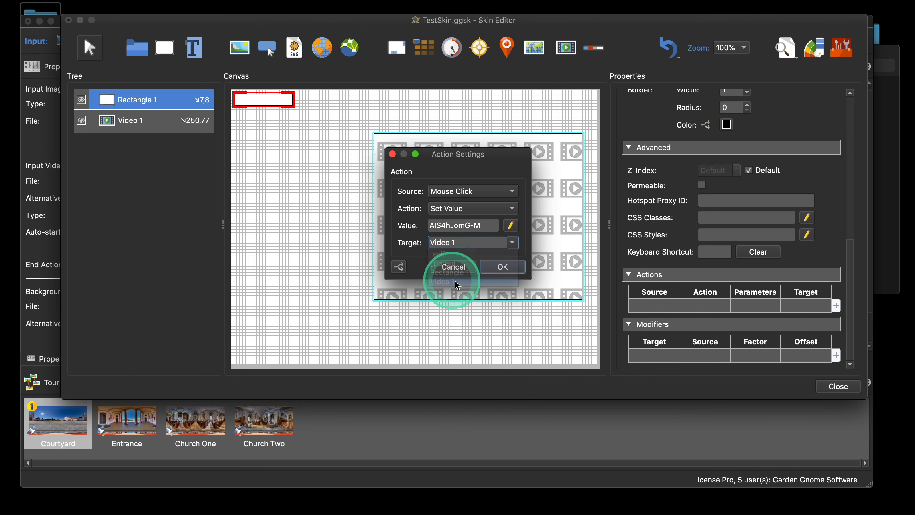
pyautogui.click(503, 267)
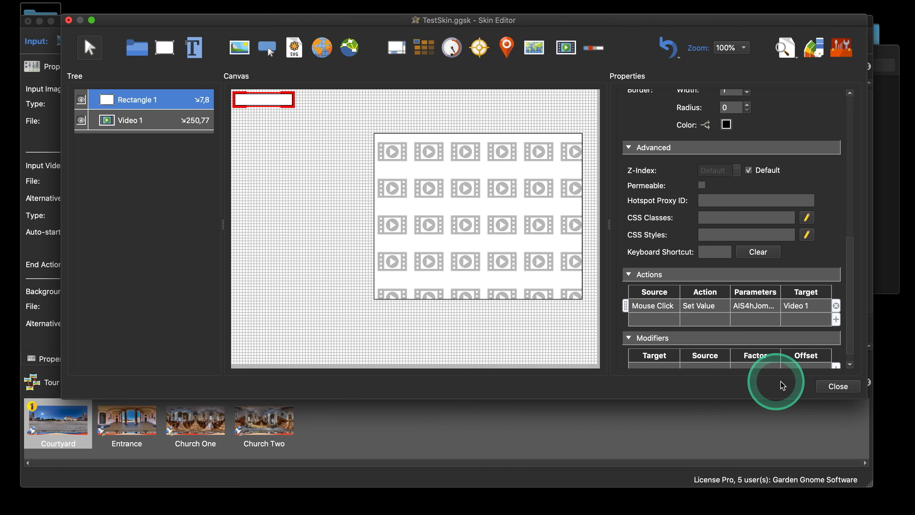
# Output the tour with the saved skin and test the rectangle's video action in the browser preview
pyautogui.click(833, 385)
pyautogui.click(532, 218)
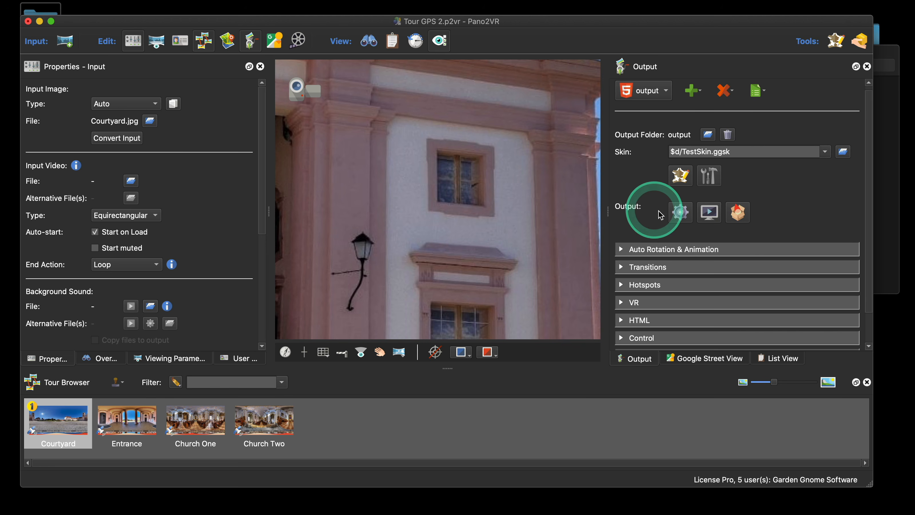
pyautogui.click(681, 214)
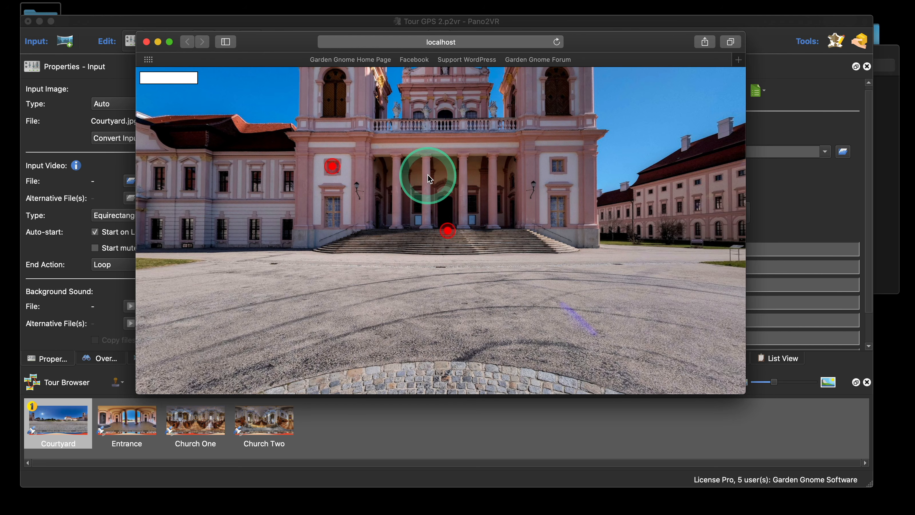
pyautogui.click(178, 82)
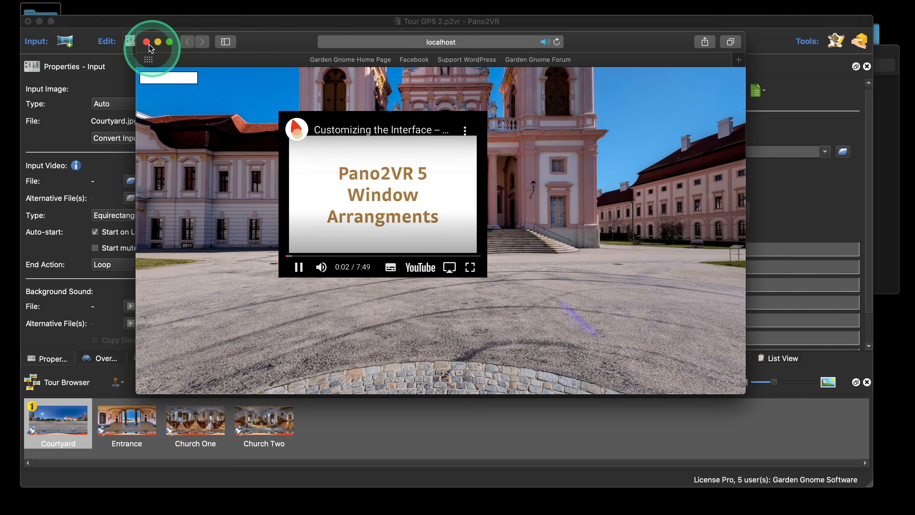
pyautogui.click(146, 43)
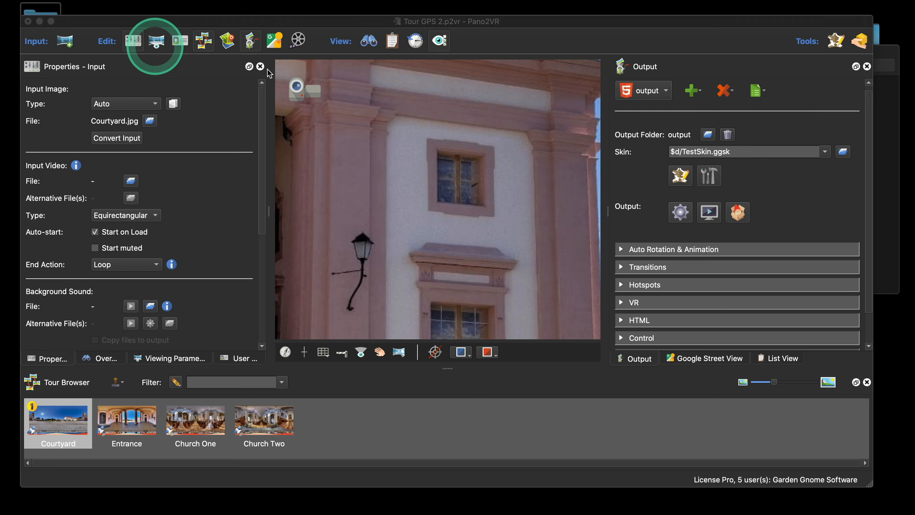
# Reopen TestSkin in the Skin Editor and review Video 1's video source options
pyautogui.click(675, 179)
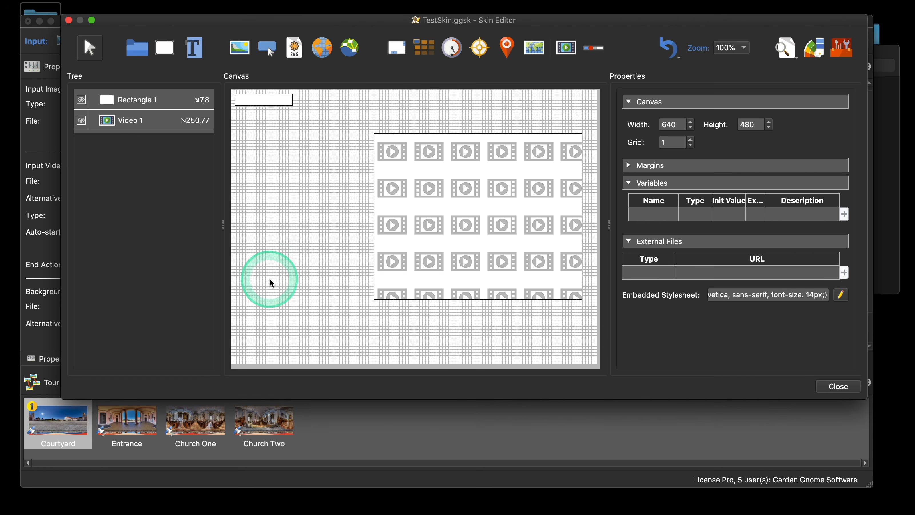
pyautogui.click(492, 185)
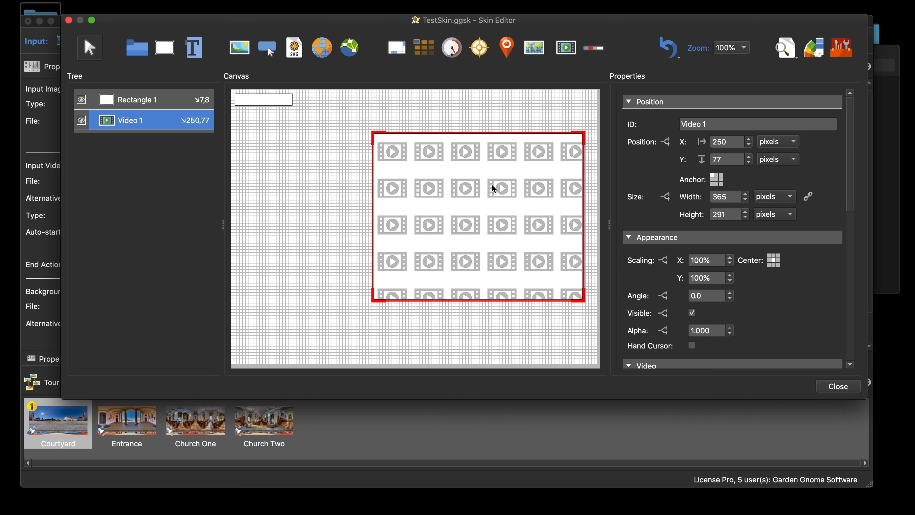
pyautogui.scroll(-6, 650, 246)
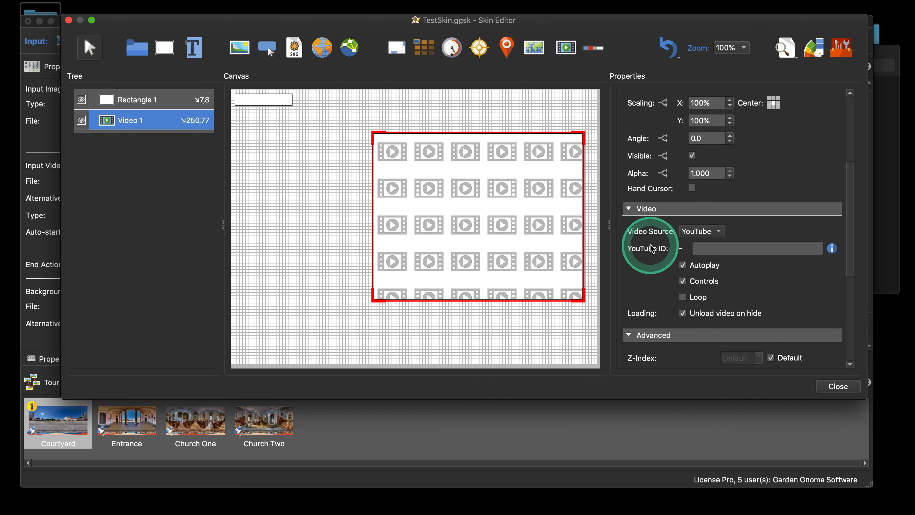
pyautogui.click(706, 200)
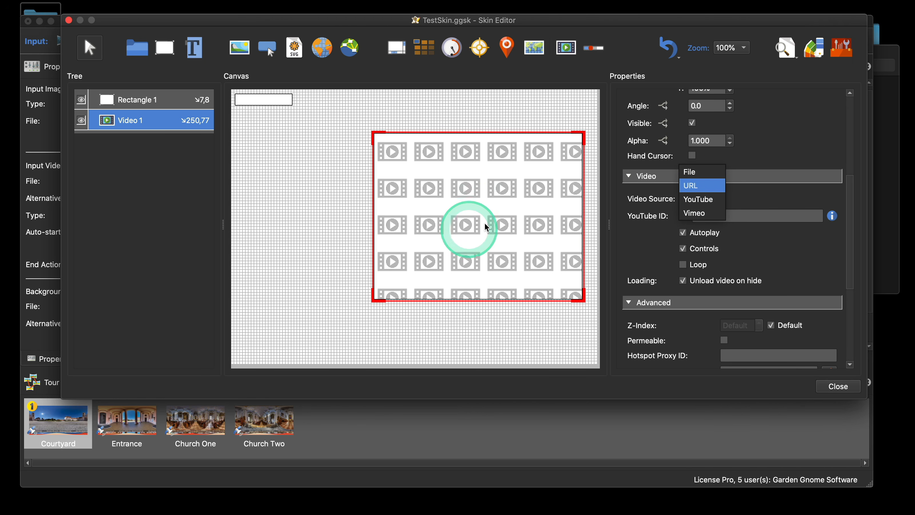
pyautogui.click(503, 228)
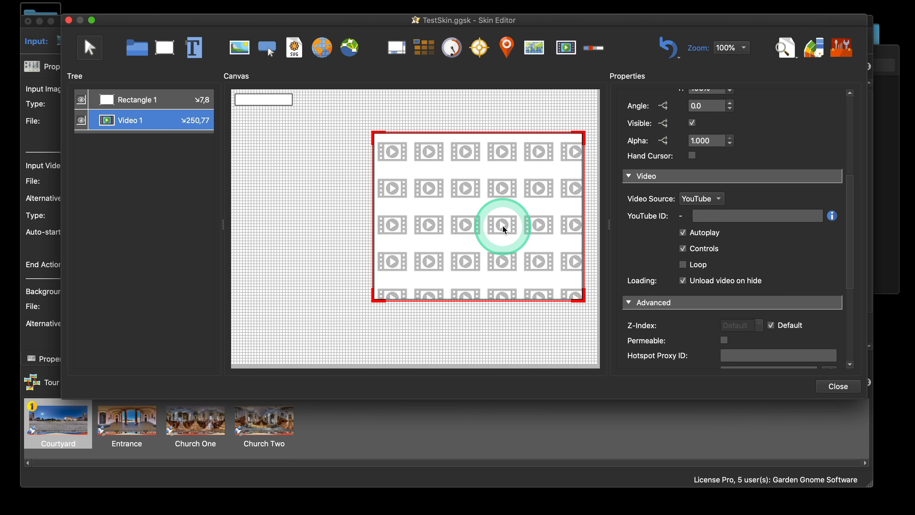
# Delete Video 1 and Rectangle 1 from the skin, leaving an empty canvas
pyautogui.press('BackSpace')
pyautogui.click(502, 226)
pyautogui.press('BackSpace')
pyautogui.click(269, 102)
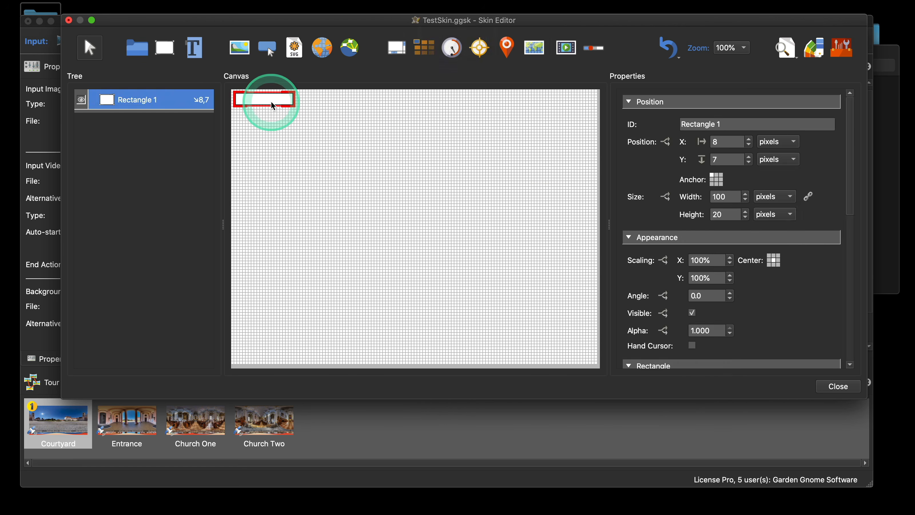
pyautogui.press('BackSpace')
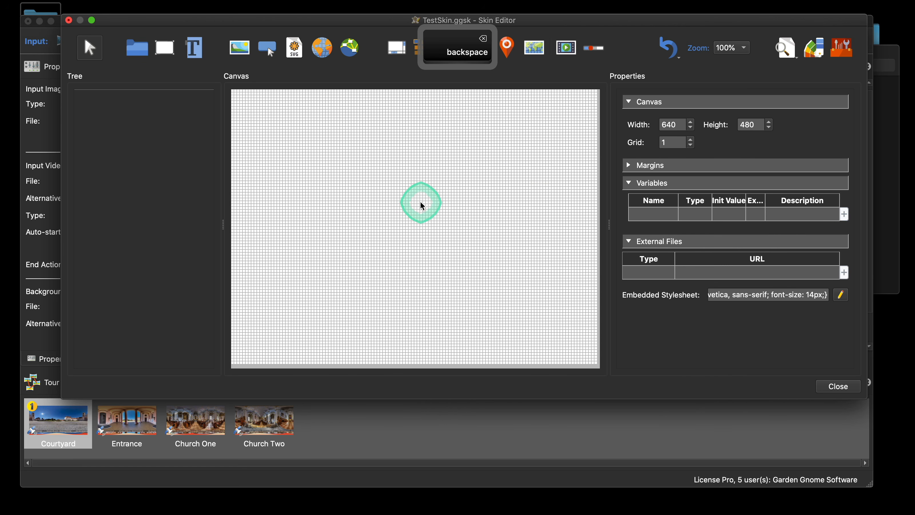
# Add the built-in Video Popup Silhouette components for Vimeo and YouTube to the skin and save it
pyautogui.click(843, 49)
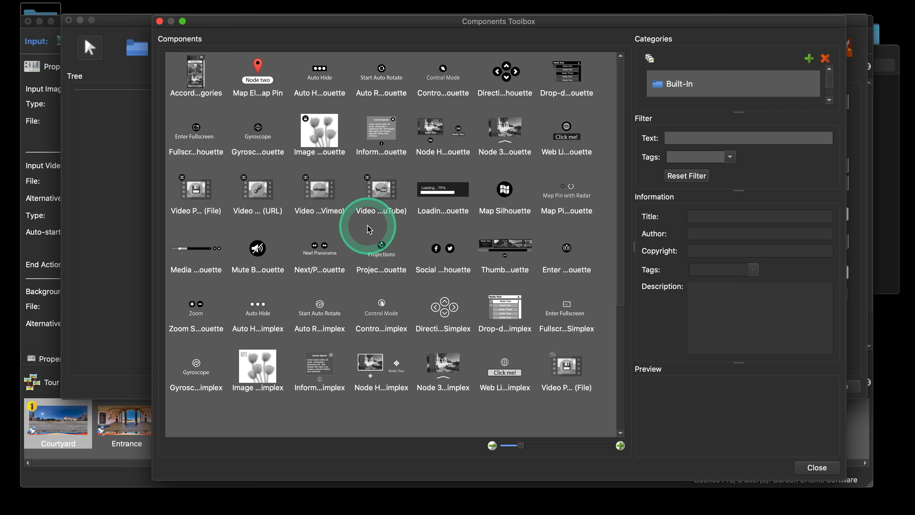
pyautogui.doubleClick(320, 192)
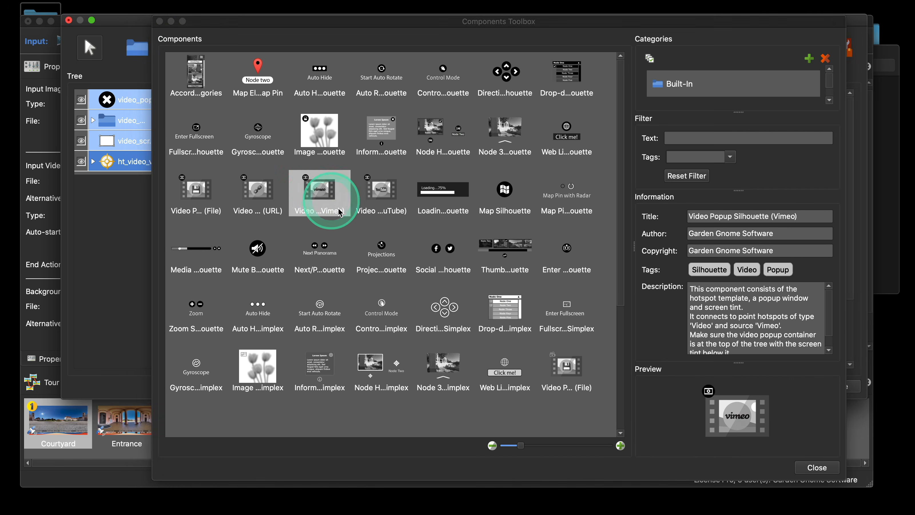
pyautogui.doubleClick(377, 198)
pyautogui.click(817, 467)
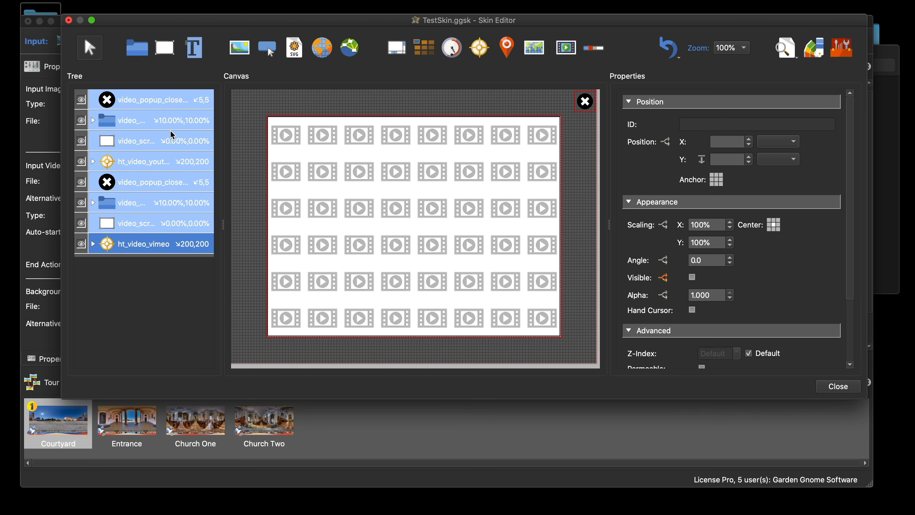
pyautogui.click(854, 388)
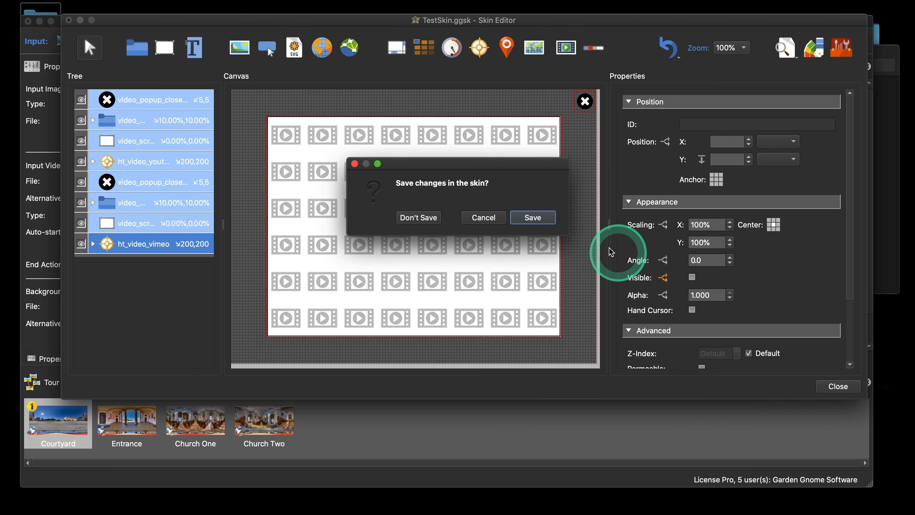
pyautogui.click(537, 218)
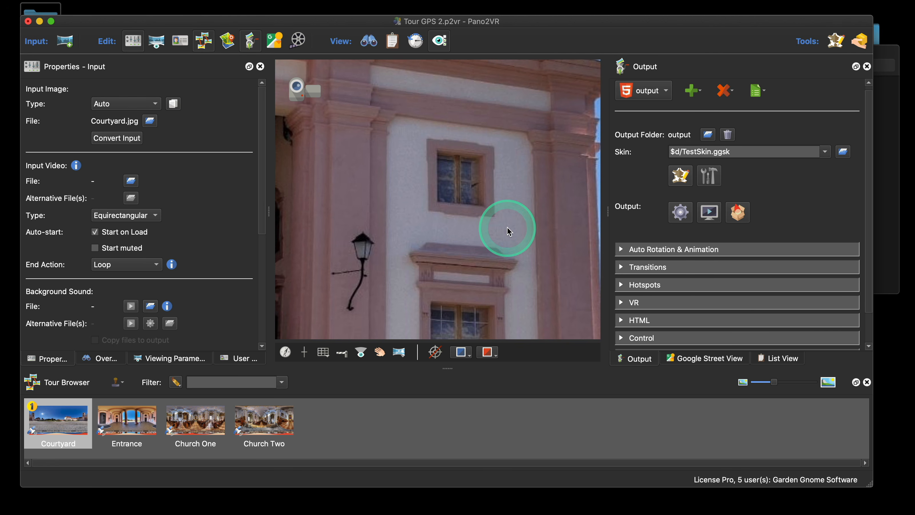
# Add church.mp4 from the Resources folder as a point hotspot above the Courtyard church's entrance columns and title it kjwehfbiwebjf
pyautogui.scroll(-10, 507, 227)
pyautogui.moveTo(425, 246); pyautogui.dragTo(503, 245)
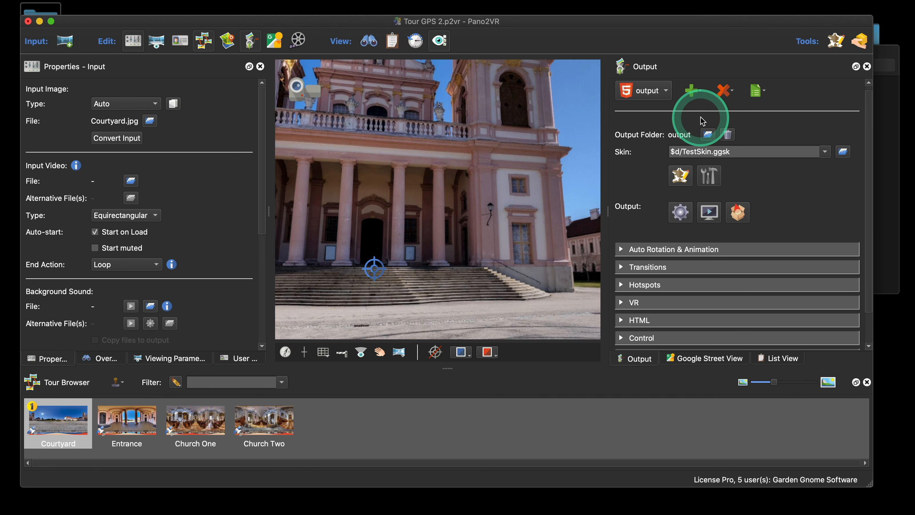
pyautogui.moveTo(743, 25); pyautogui.dragTo(750, 54)
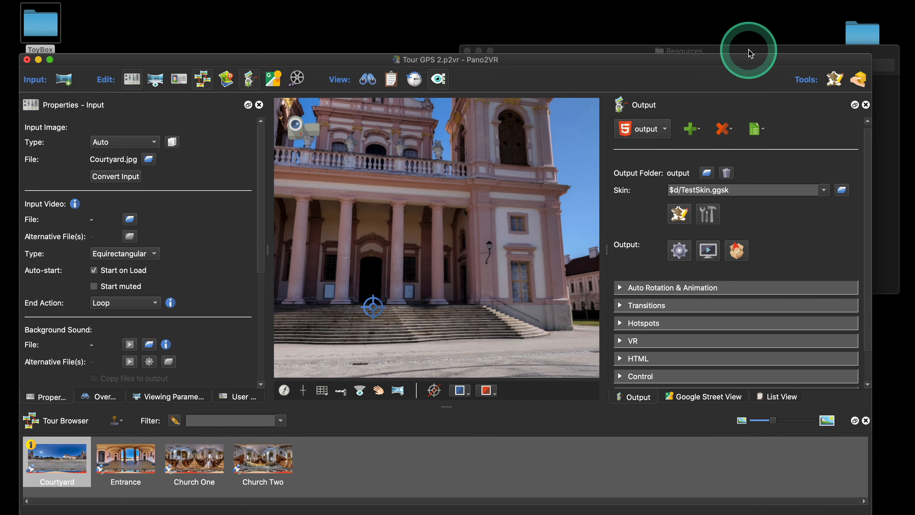
pyautogui.click(750, 52)
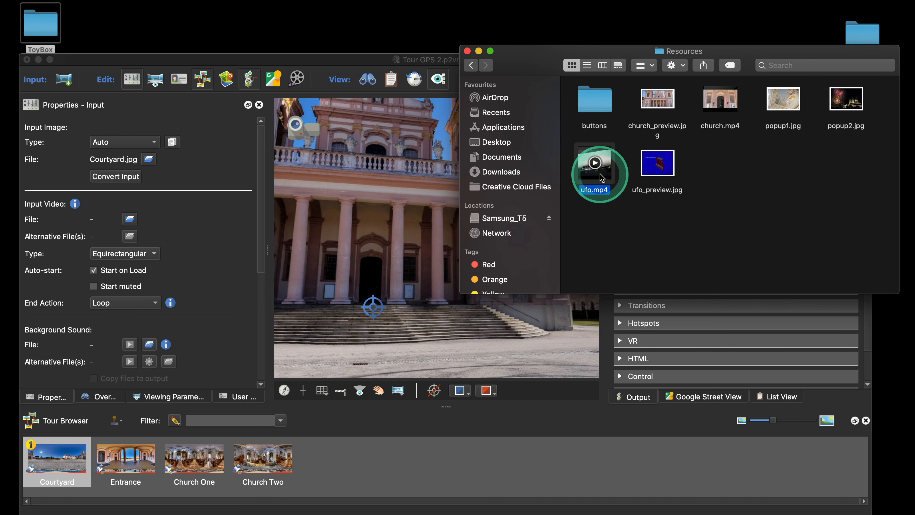
pyautogui.moveTo(602, 177); pyautogui.dragTo(306, 237)
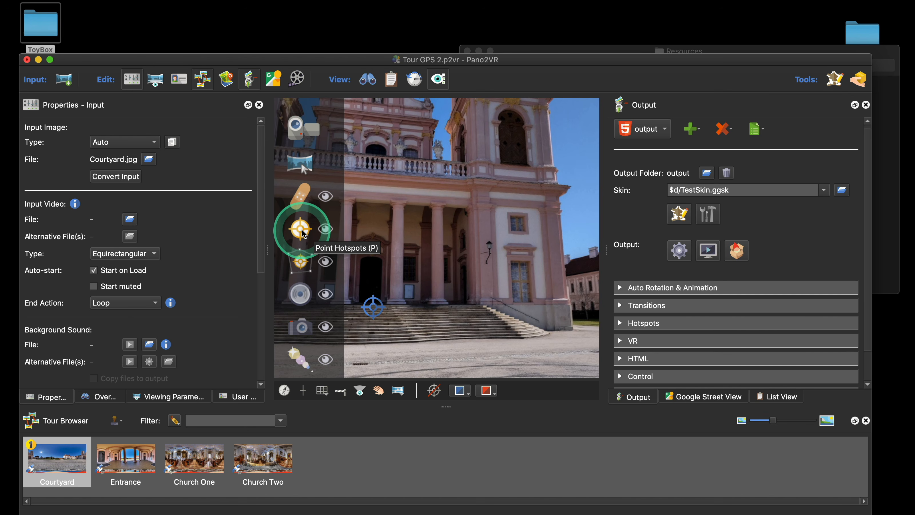
pyautogui.moveTo(302, 230); pyautogui.dragTo(302, 230)
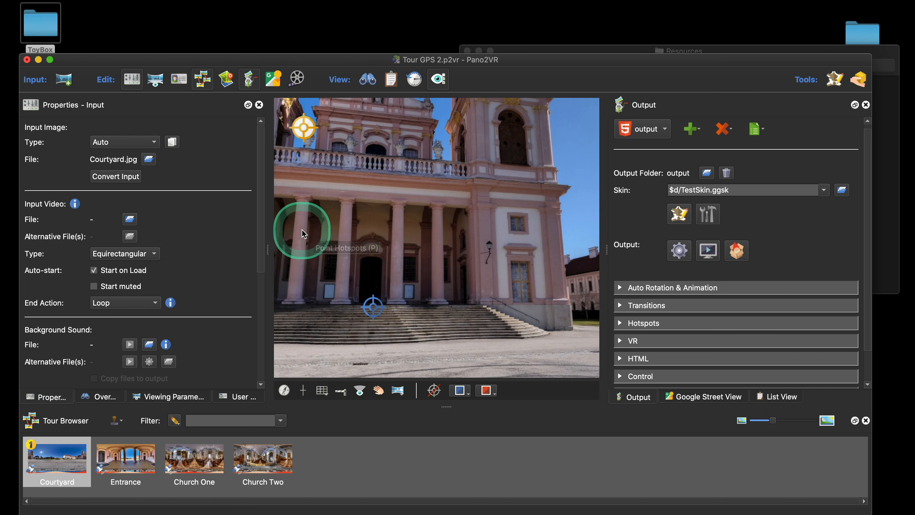
pyautogui.moveTo(398, 204); pyautogui.dragTo(446, 199)
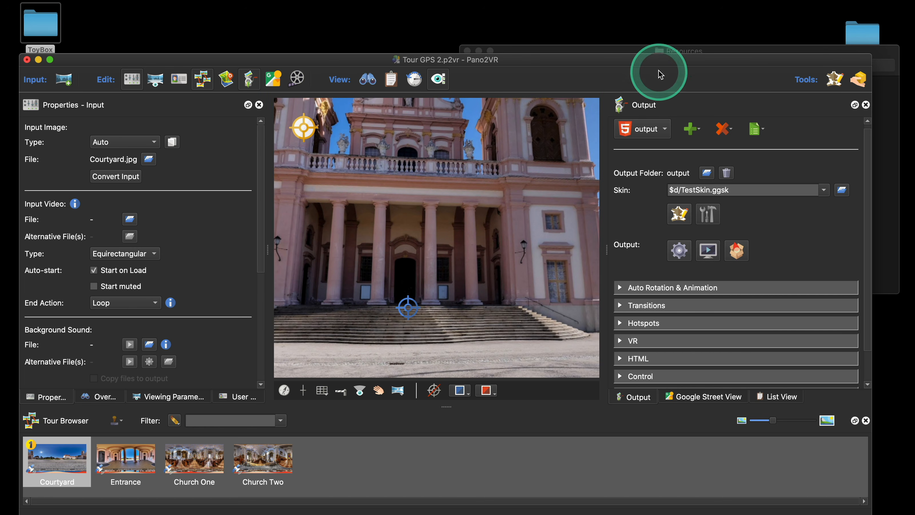
pyautogui.click(637, 53)
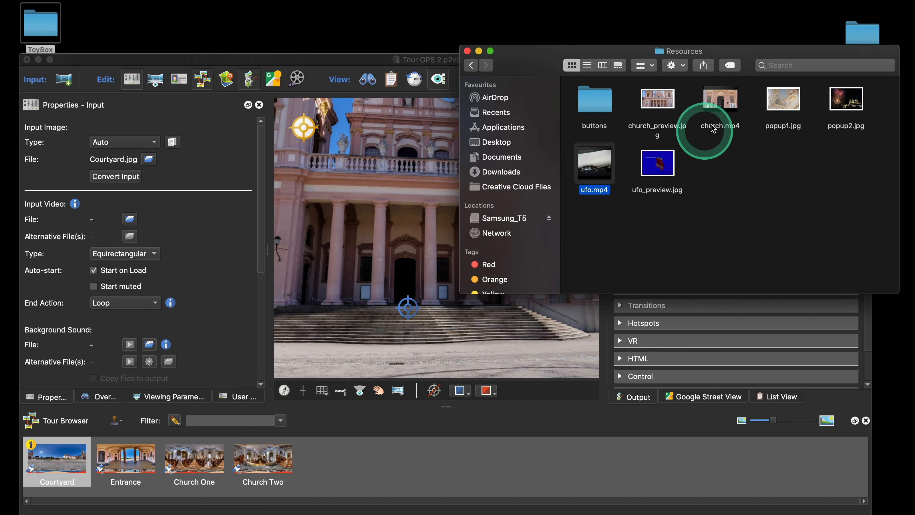
pyautogui.moveTo(726, 112); pyautogui.dragTo(405, 194)
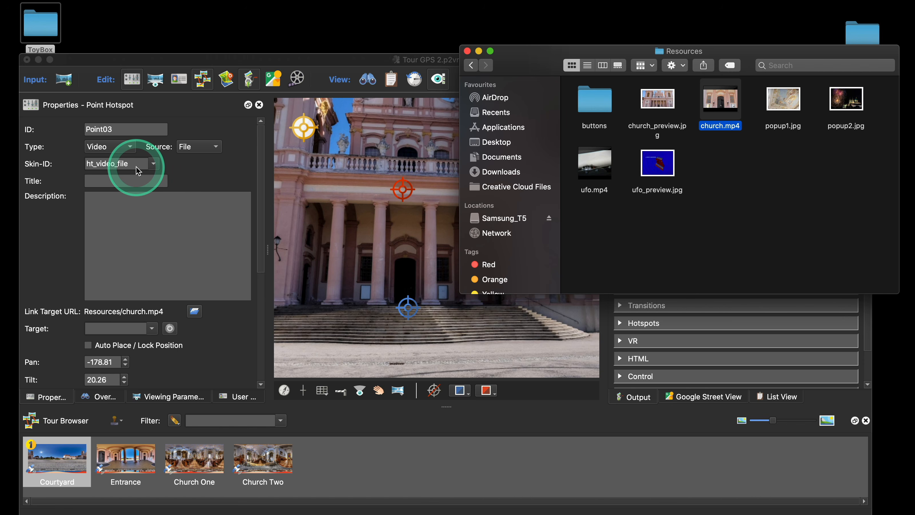
pyautogui.click(119, 181)
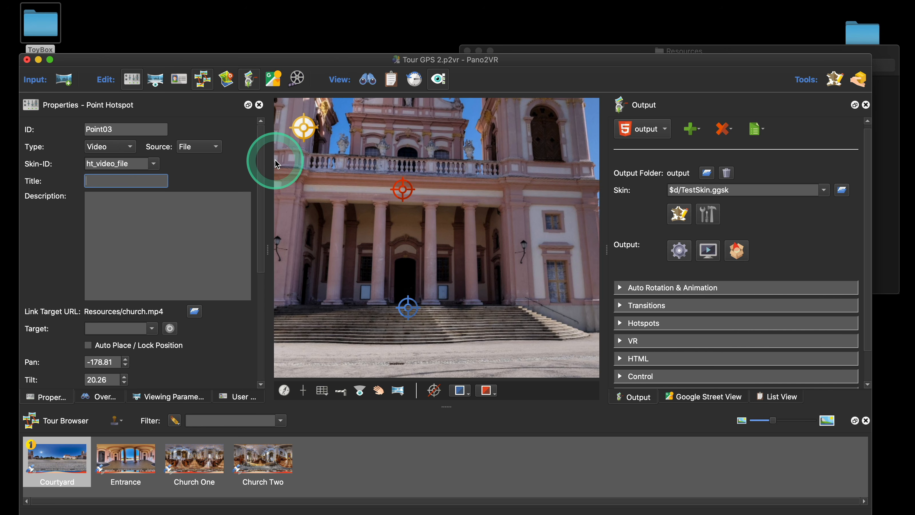
pyautogui.write('kjwehfbiwebjf')
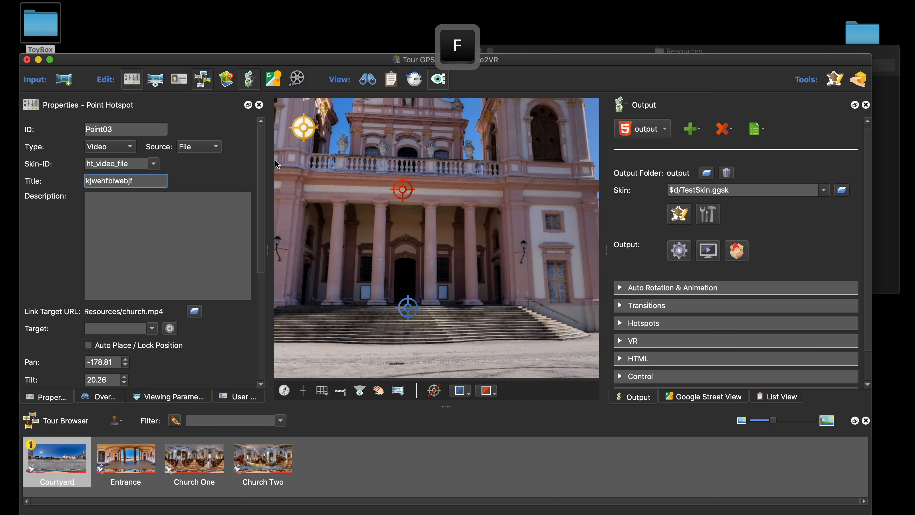
# Output the tour and open the church video hotspot's popup in the browser preview
pyautogui.click(680, 250)
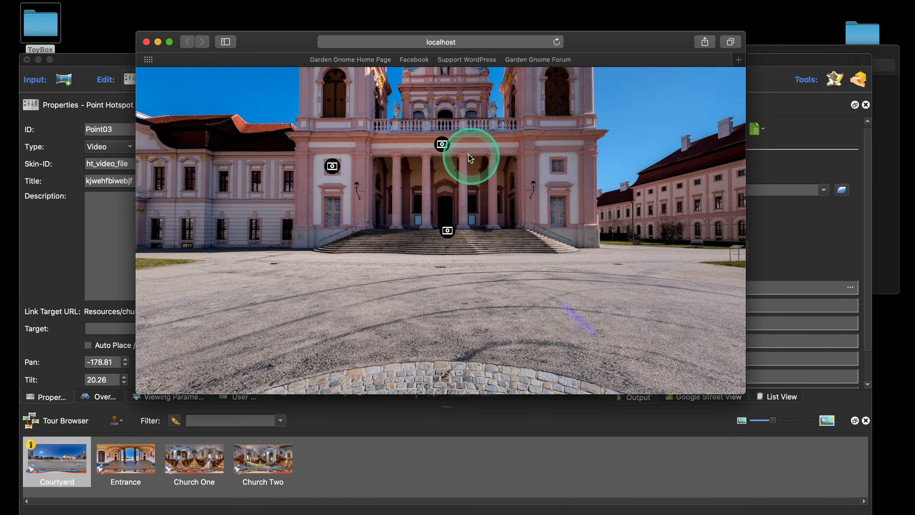
pyautogui.click(443, 146)
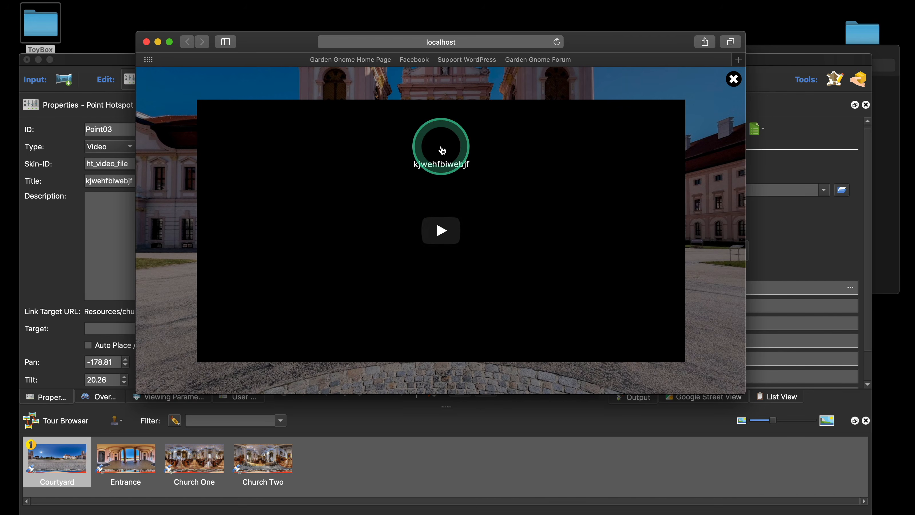
# Try to play the video in the open popup, then close the popup and the browser preview
pyautogui.click(451, 236)
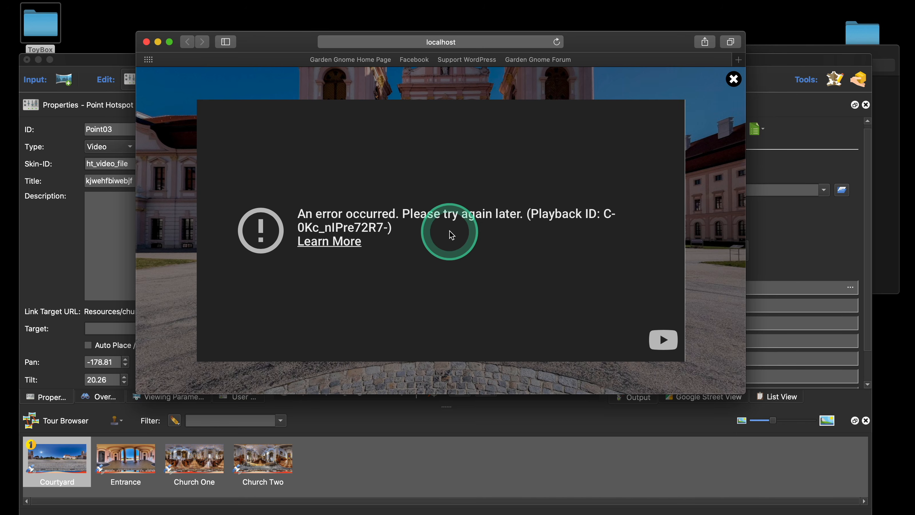
pyautogui.click(733, 79)
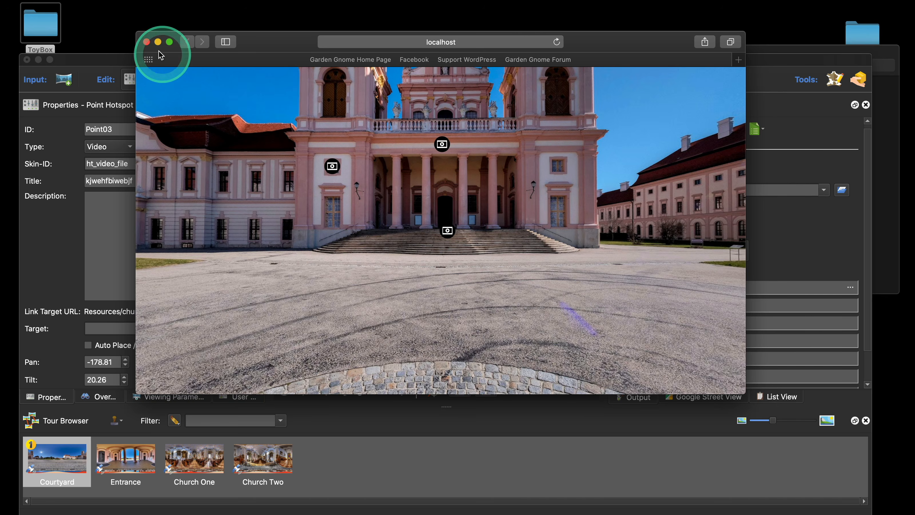
pyautogui.click(147, 42)
# Check the ht_video_youtube hotspot template in the skin and close the Skin Editor
pyautogui.click(678, 216)
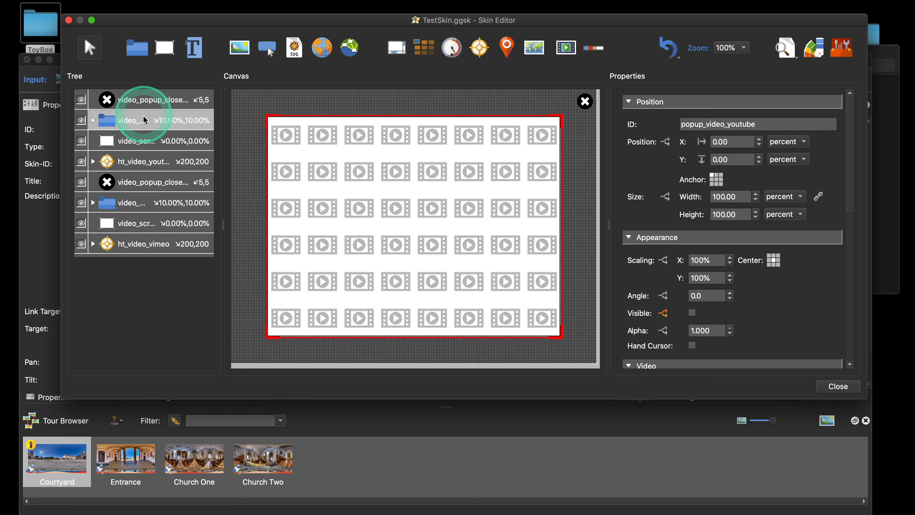
pyautogui.click(144, 161)
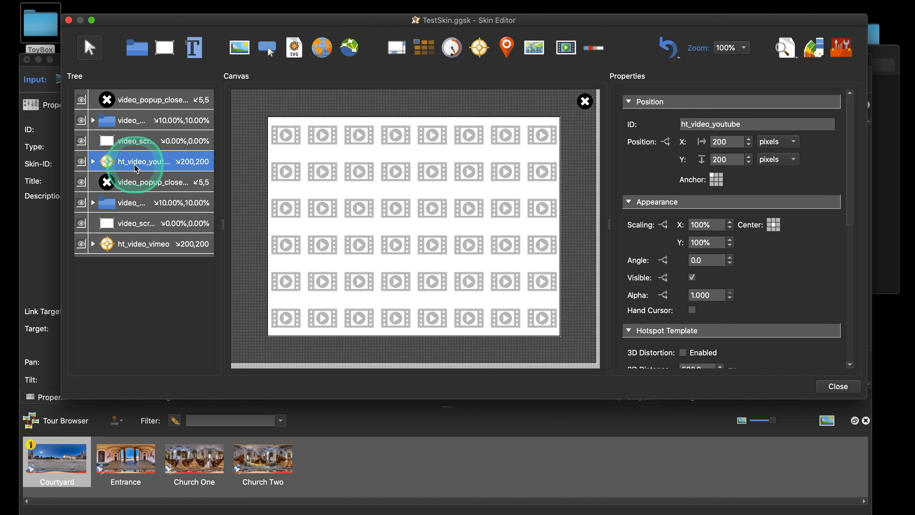
pyautogui.click(838, 386)
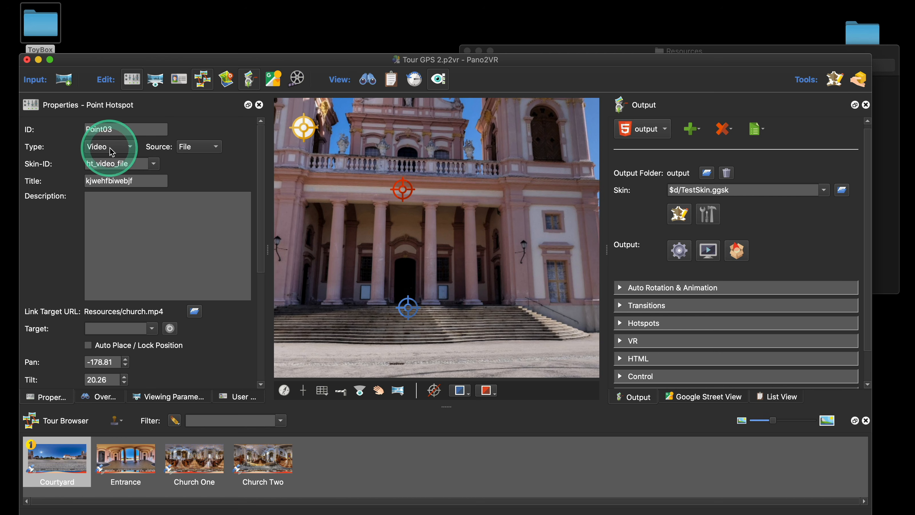
# Switch the church video hotspot's source to YouTube and back to File
pyautogui.click(212, 147)
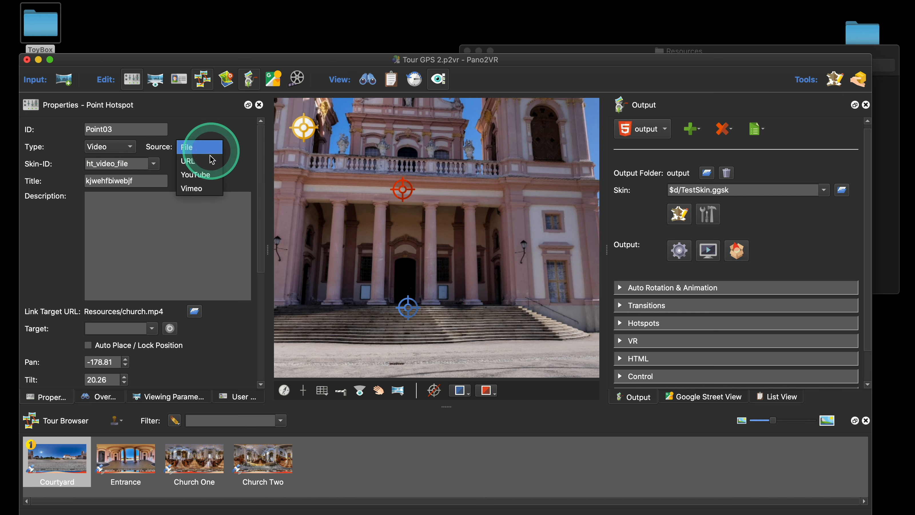
pyautogui.click(211, 176)
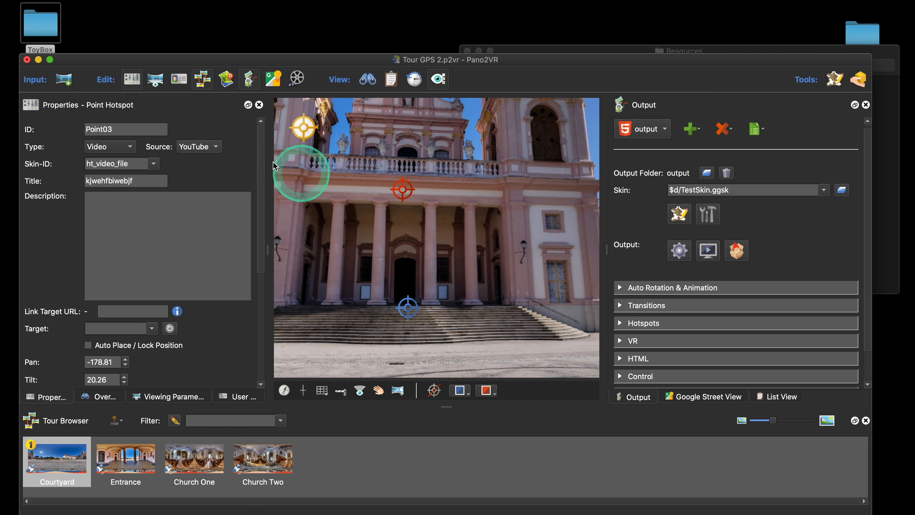
pyautogui.click(209, 120)
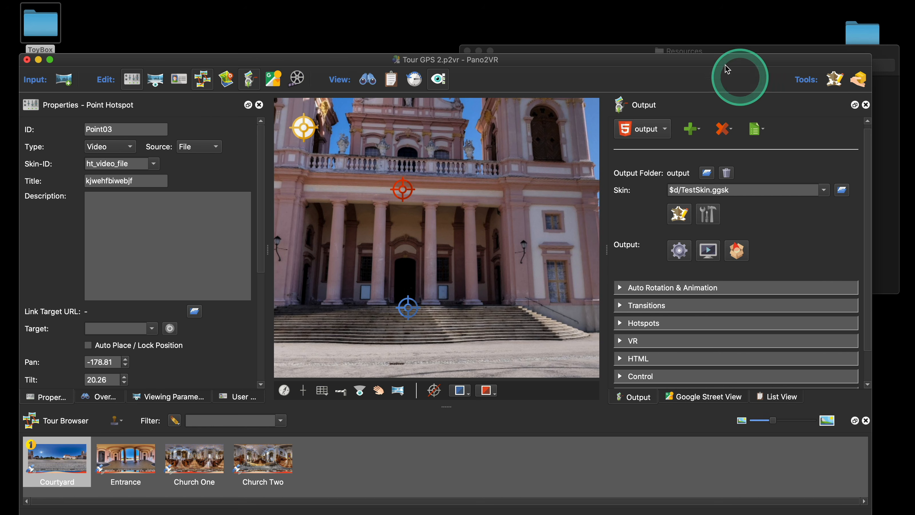
pyautogui.moveTo(727, 60); pyautogui.dragTo(725, 148)
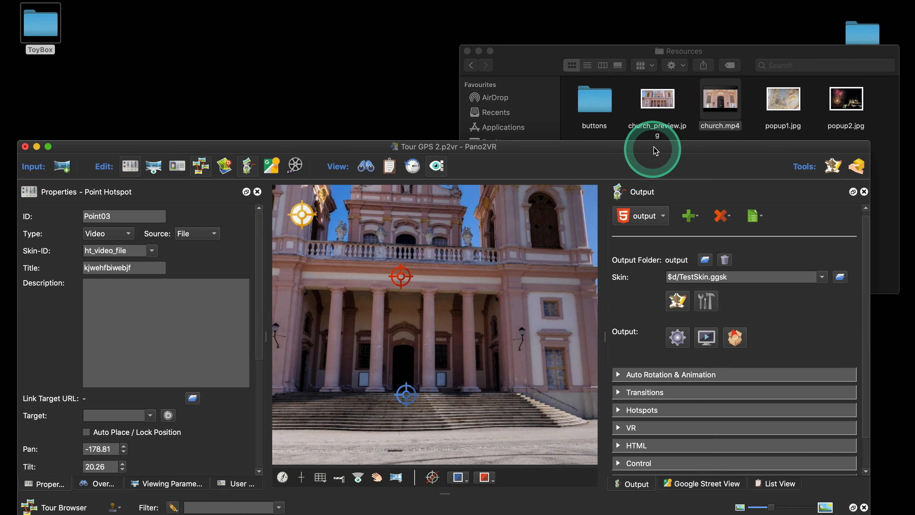
pyautogui.moveTo(654, 147); pyautogui.dragTo(661, 64)
# Add the built-in Video Popup Silhouette (File) component to the skin, then save and close the skin
pyautogui.click(685, 219)
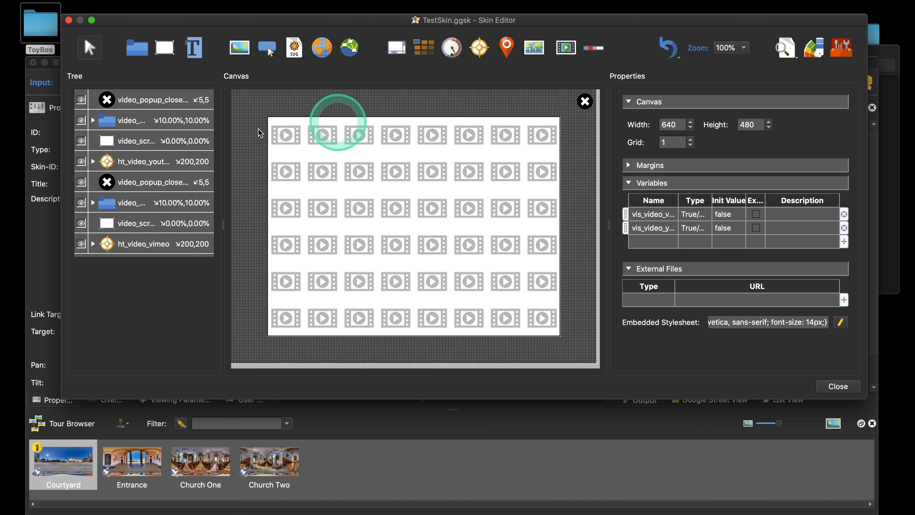
pyautogui.click(842, 57)
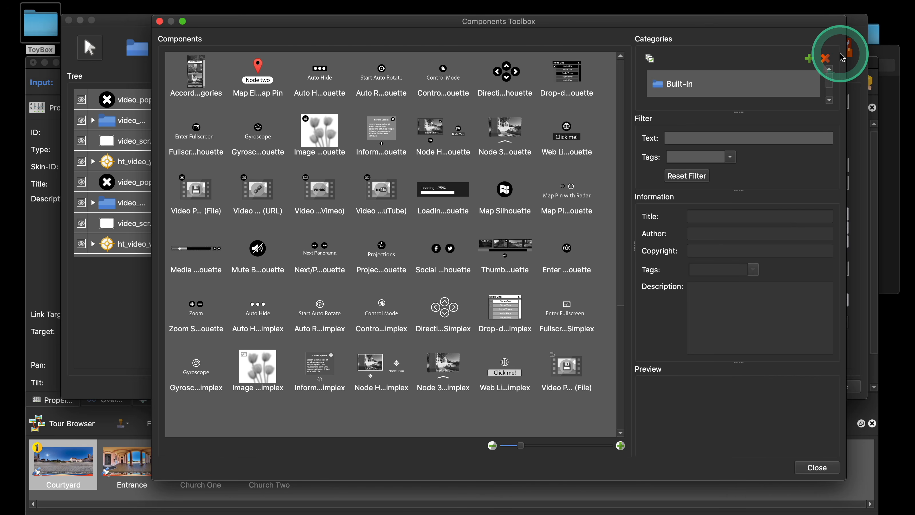
pyautogui.doubleClick(192, 194)
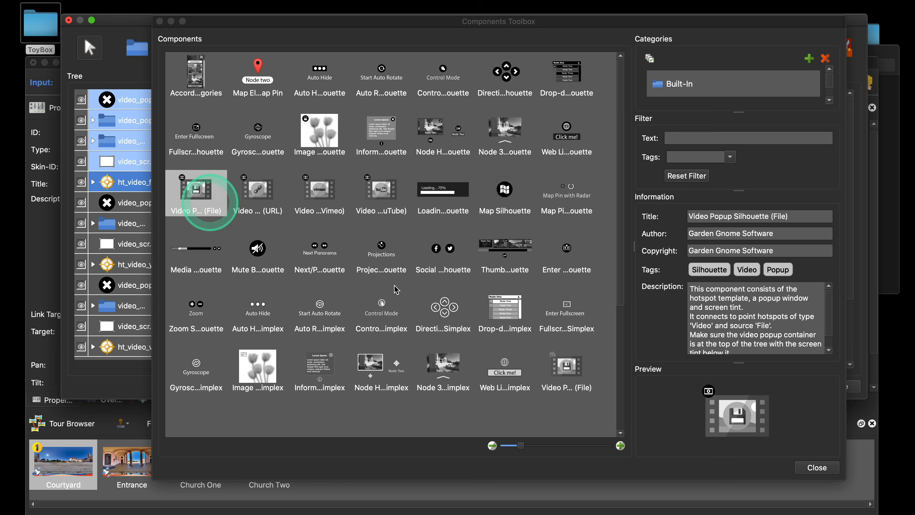
pyautogui.click(817, 468)
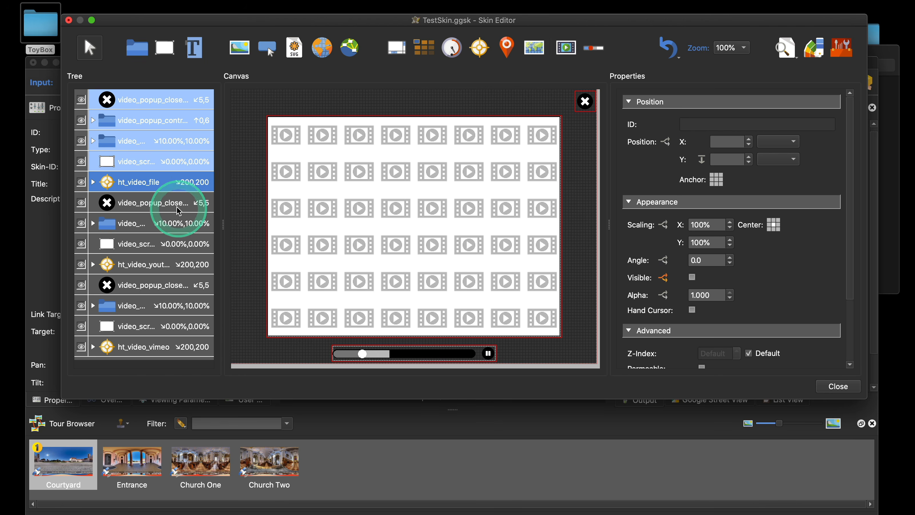
pyautogui.click(167, 218)
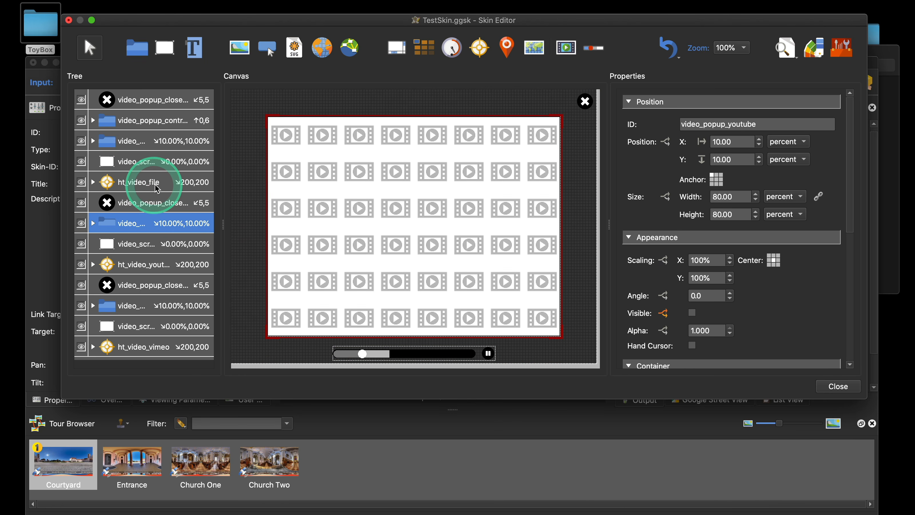
pyautogui.click(838, 386)
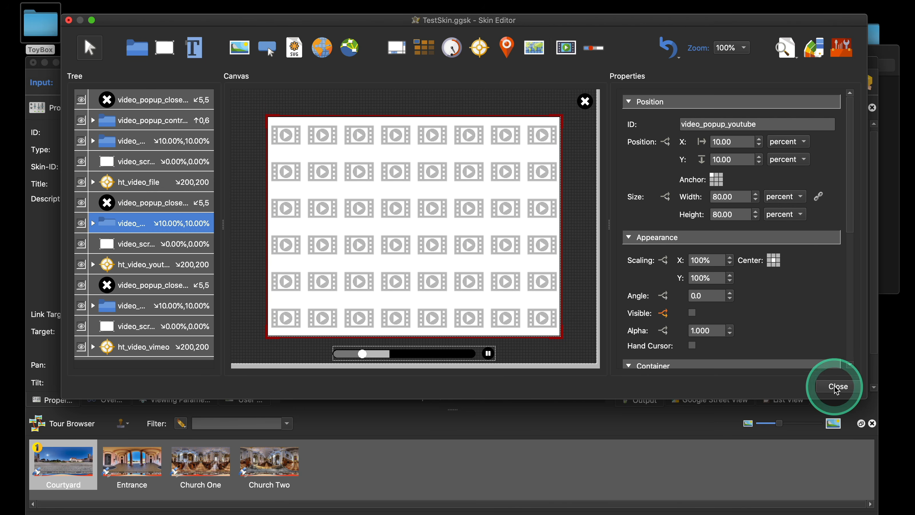
pyautogui.click(536, 220)
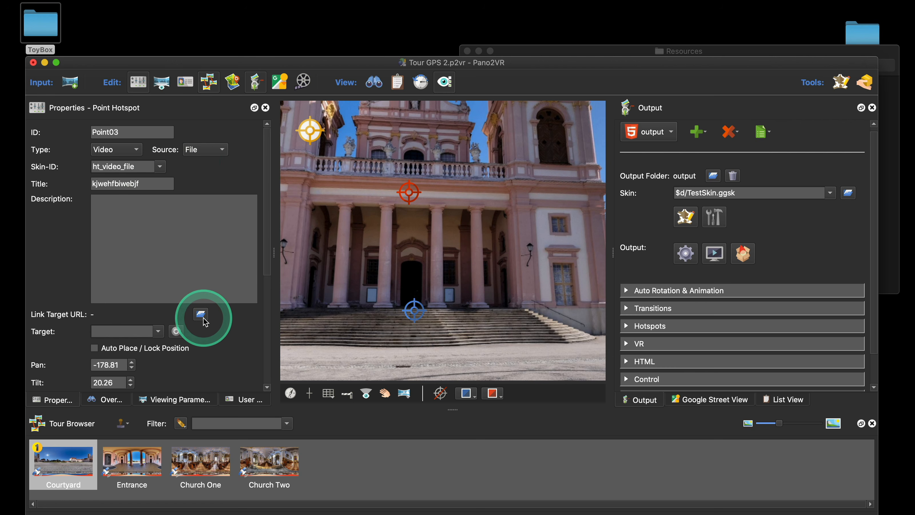
# Replace the church video hotspot with a new one from church.mp4 in the Resources folder, placed at the balcony and titled kljenv
pyautogui.press('BackSpace')
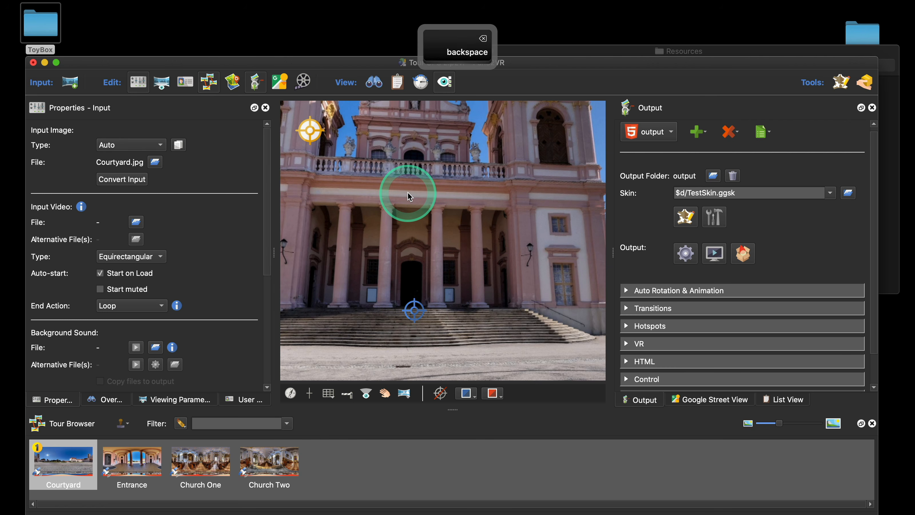
pyautogui.click(609, 57)
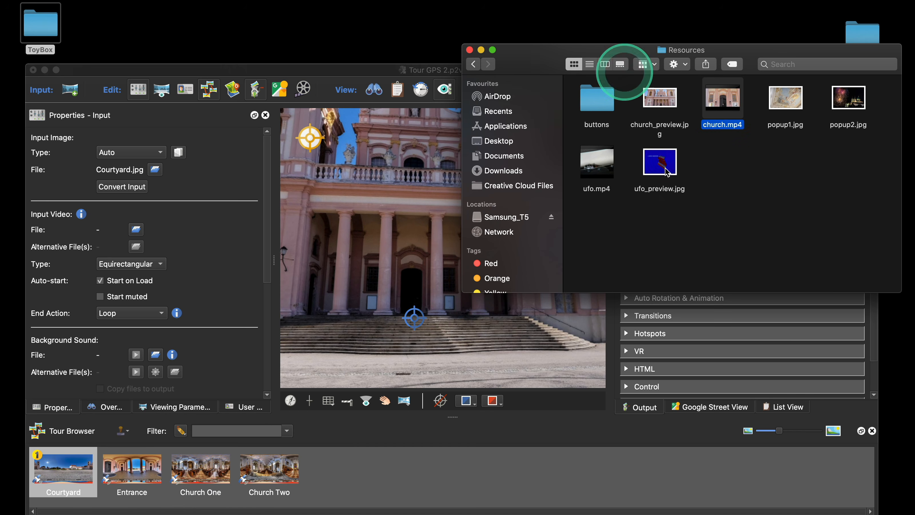
pyautogui.moveTo(722, 98); pyautogui.dragTo(370, 184)
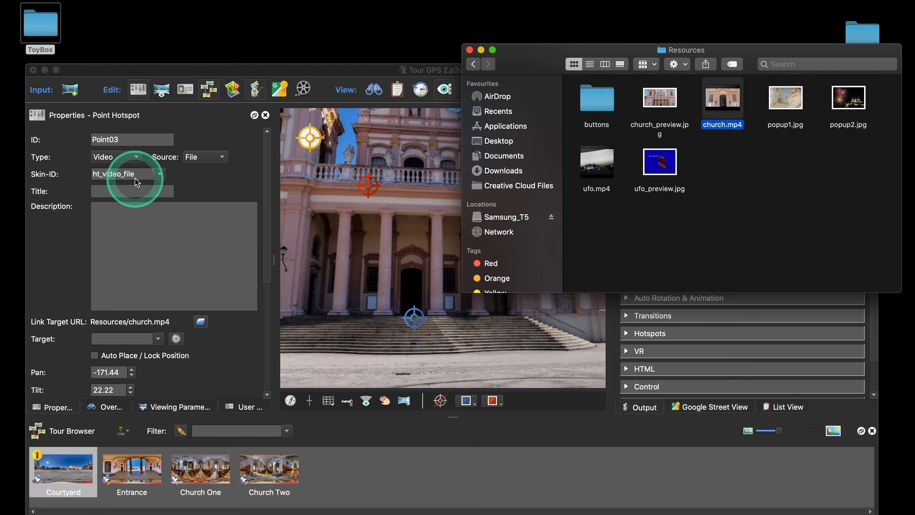
pyautogui.click(136, 192)
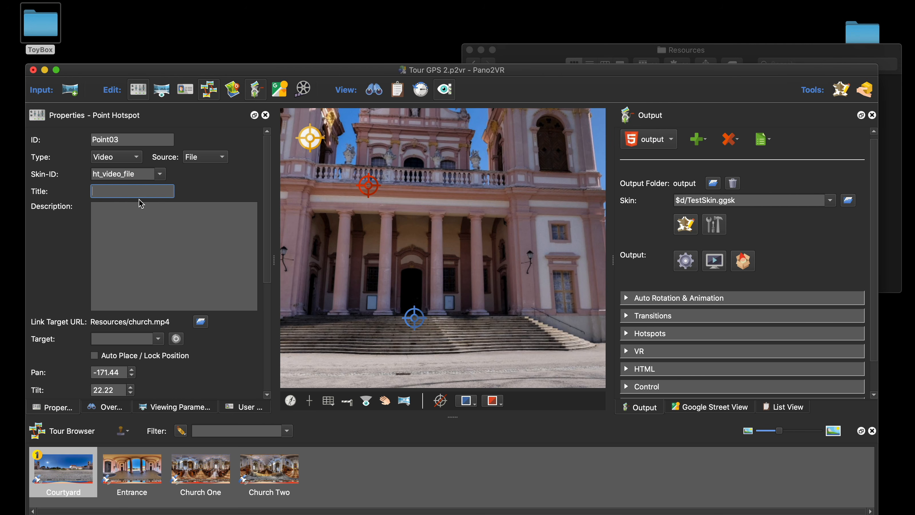
pyautogui.write('kljenv')
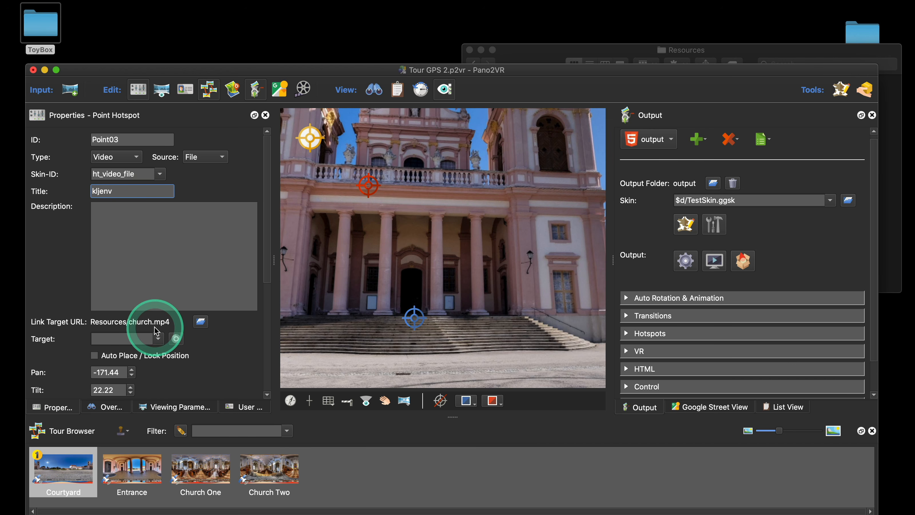
# Output the tour, play the kljenv hotspot's video popup in the browser preview, and close the preview
pyautogui.click(685, 261)
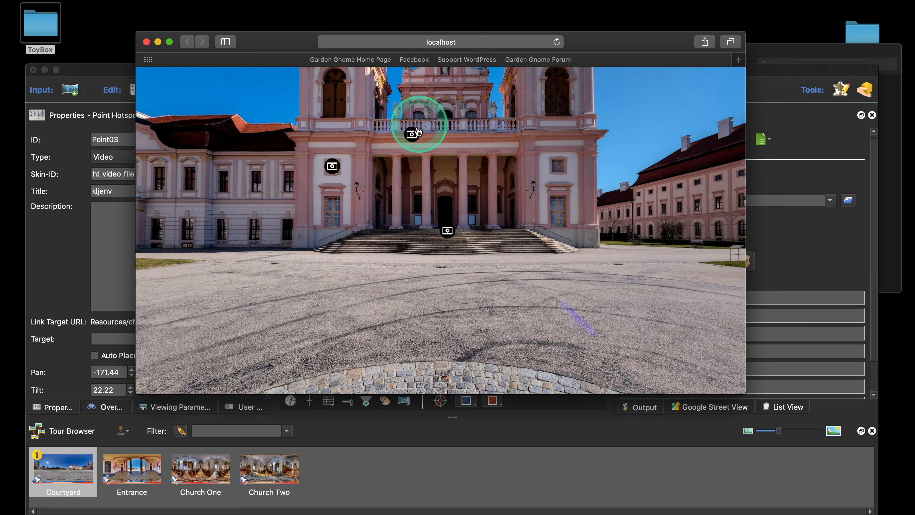
pyautogui.click(418, 133)
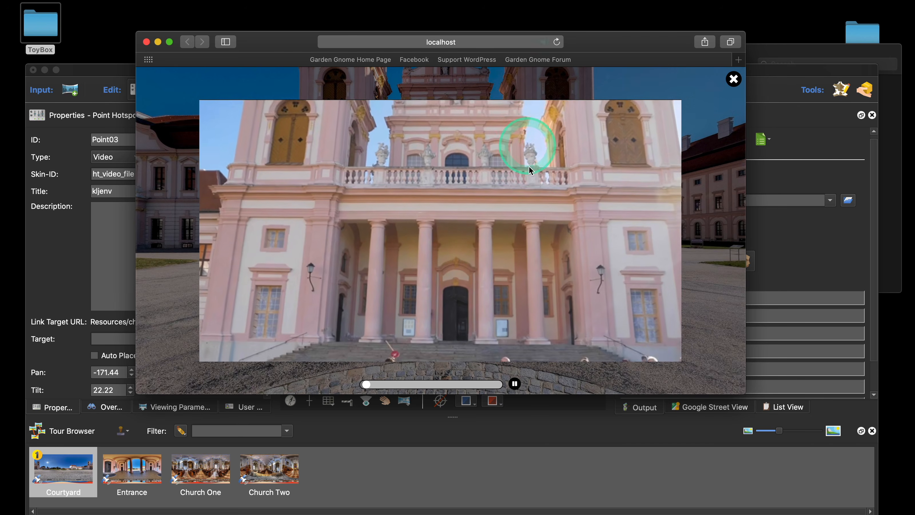
pyautogui.click(733, 79)
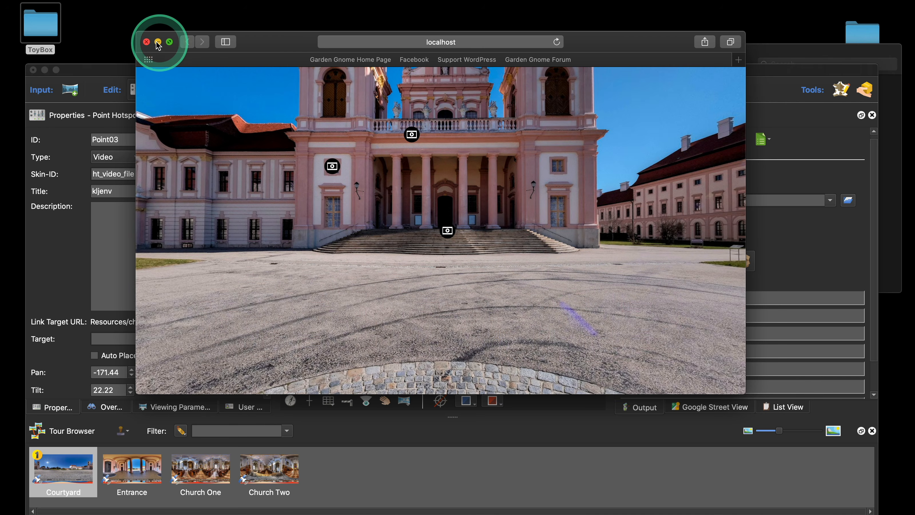
pyautogui.click(146, 41)
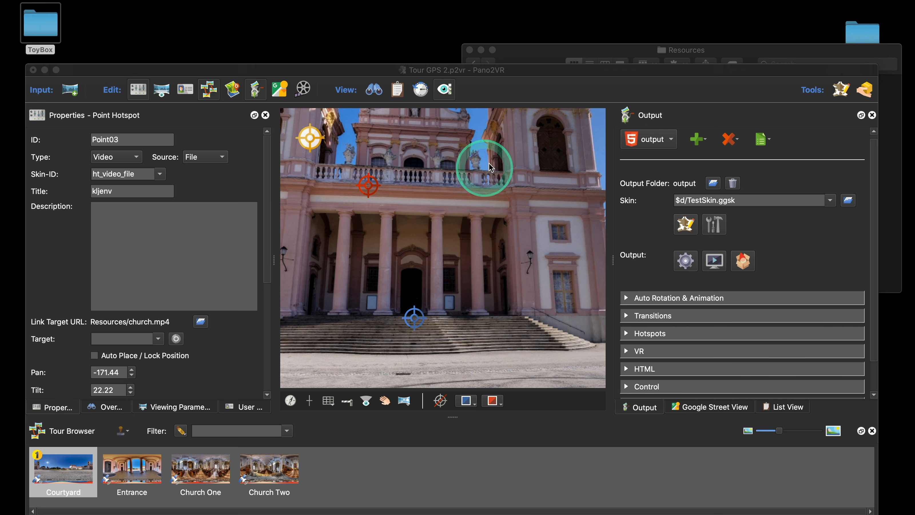
# Delete the kljenv video hotspot from the Courtyard panorama
pyautogui.click(367, 187)
pyautogui.press('BackSpace')
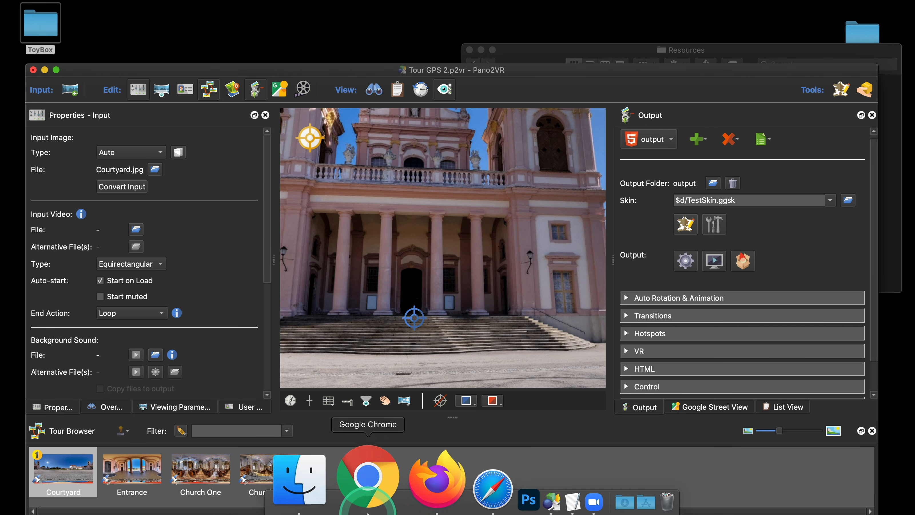
# Switch to Safari and open the Layout Customization tutorial from Garden Gnome's Pano2VR documentation
pyautogui.click(404, 496)
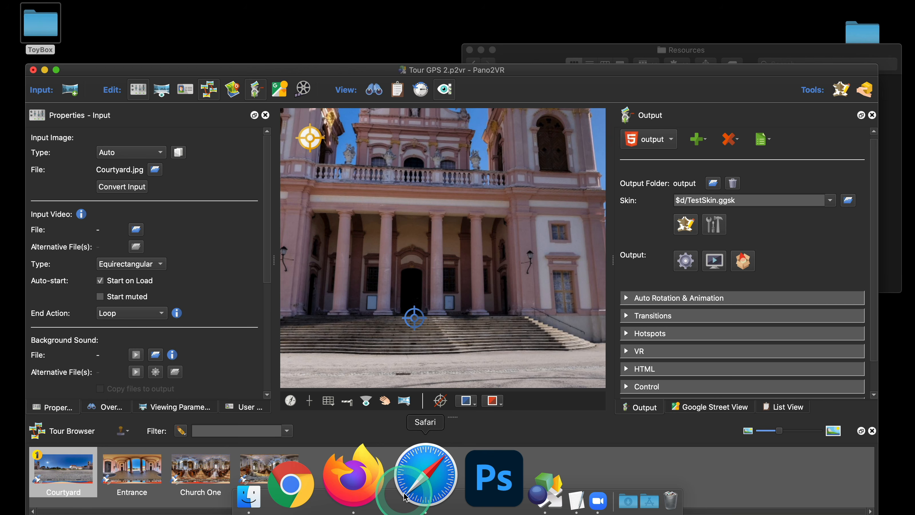
pyautogui.click(413, 492)
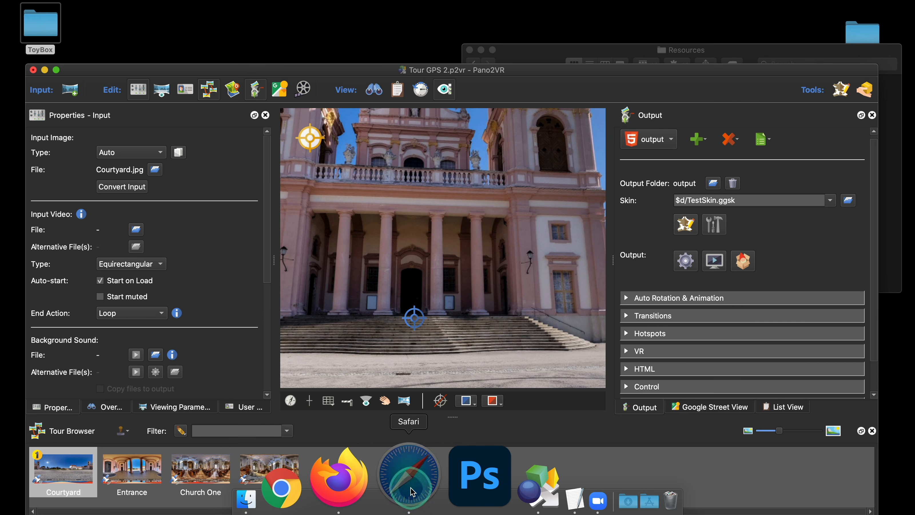
pyautogui.click(305, 147)
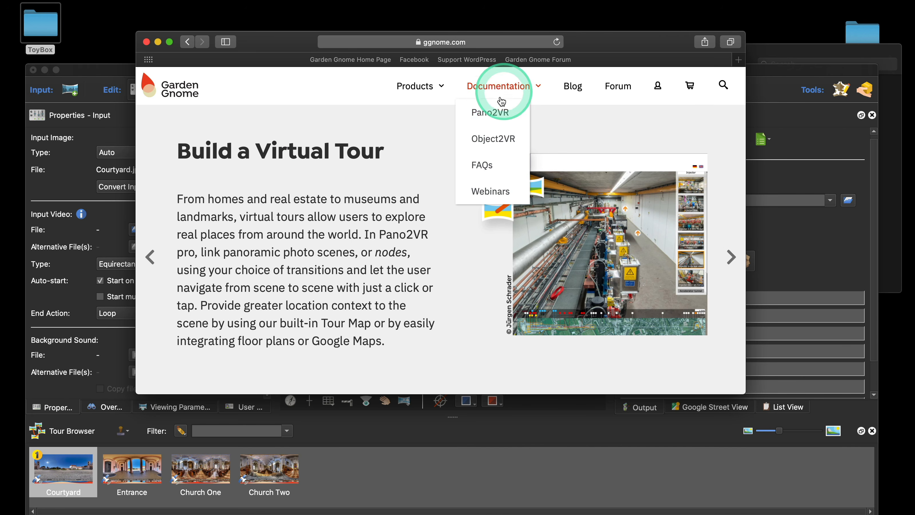
pyautogui.click(491, 112)
pyautogui.scroll(-5, 375, 220)
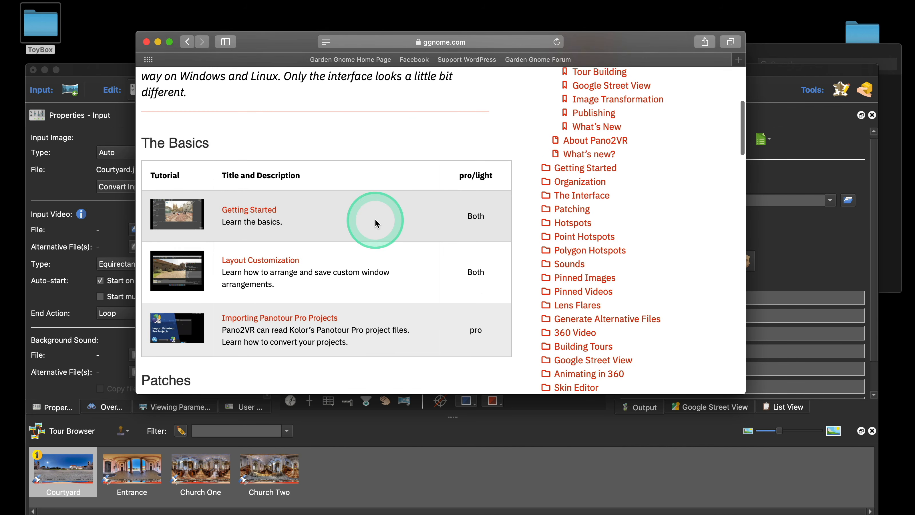
pyautogui.scroll(-2, 375, 224)
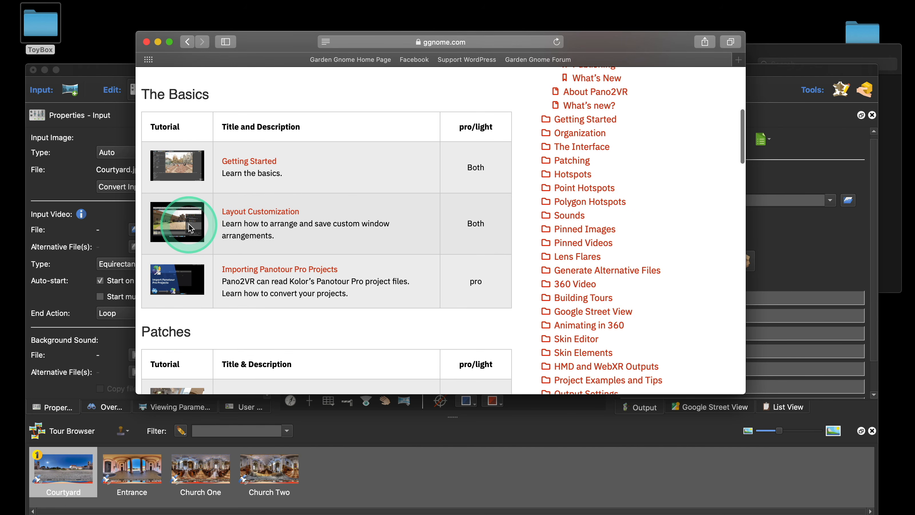
pyautogui.click(185, 223)
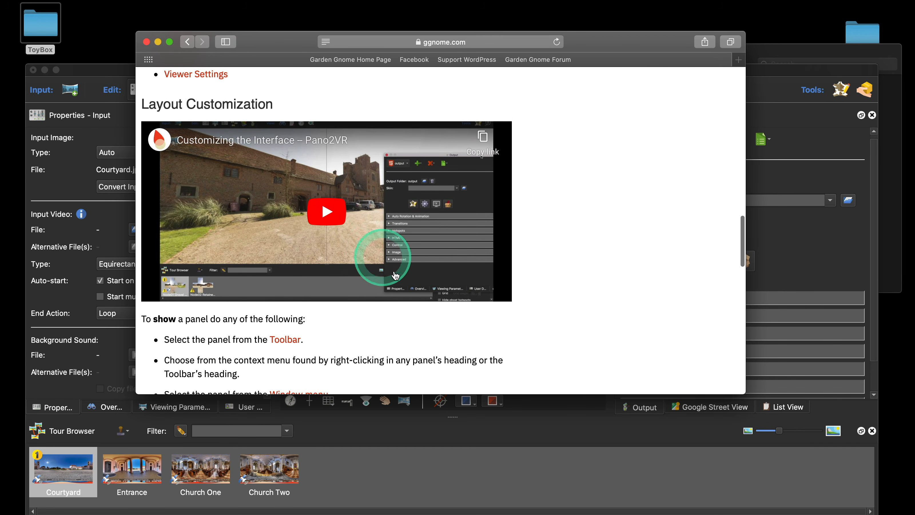
# Open the tutorial video Customizing the Interface – Pano2VR on YouTube and pause it
pyautogui.click(421, 252)
pyautogui.click(445, 290)
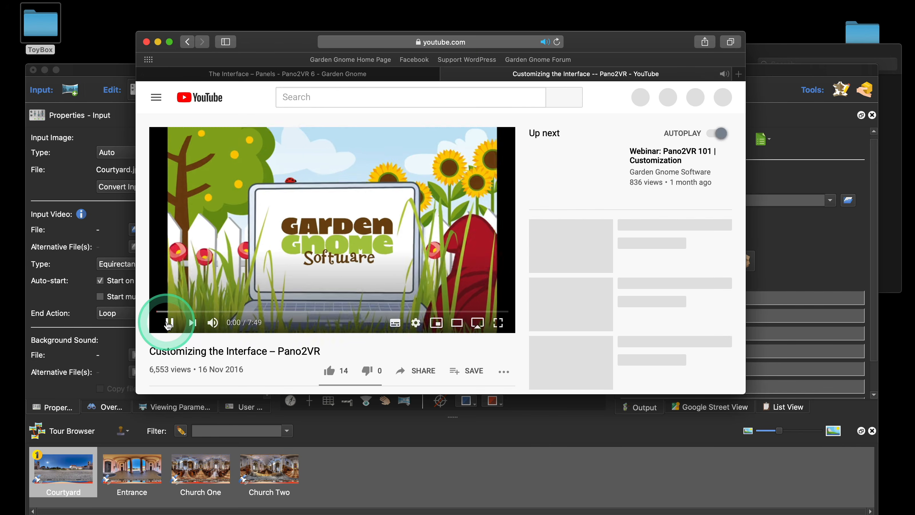
pyautogui.click(169, 323)
# Add the YouTube video's URL to the Courtyard panorama as a point hotspot on the church balcony
pyautogui.moveTo(310, 45); pyautogui.dragTo(459, 155)
pyautogui.click(578, 151)
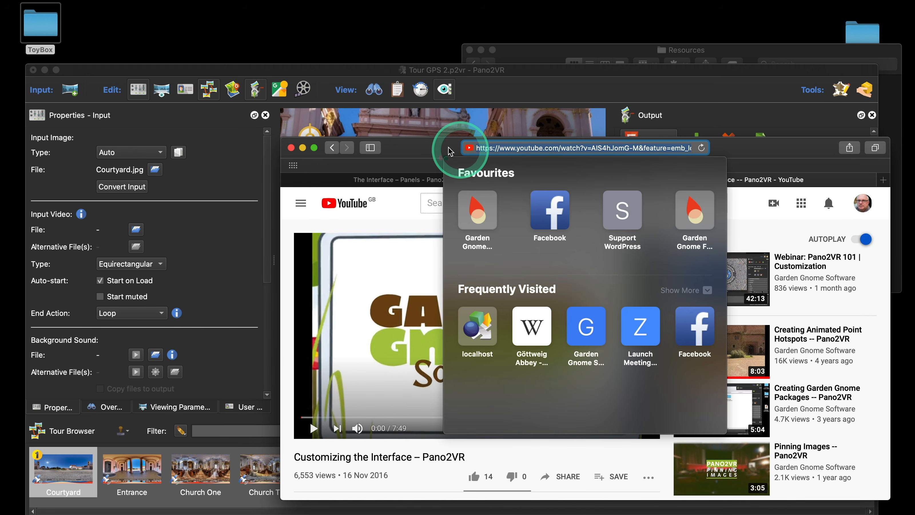
pyautogui.moveTo(437, 153); pyautogui.dragTo(438, 176)
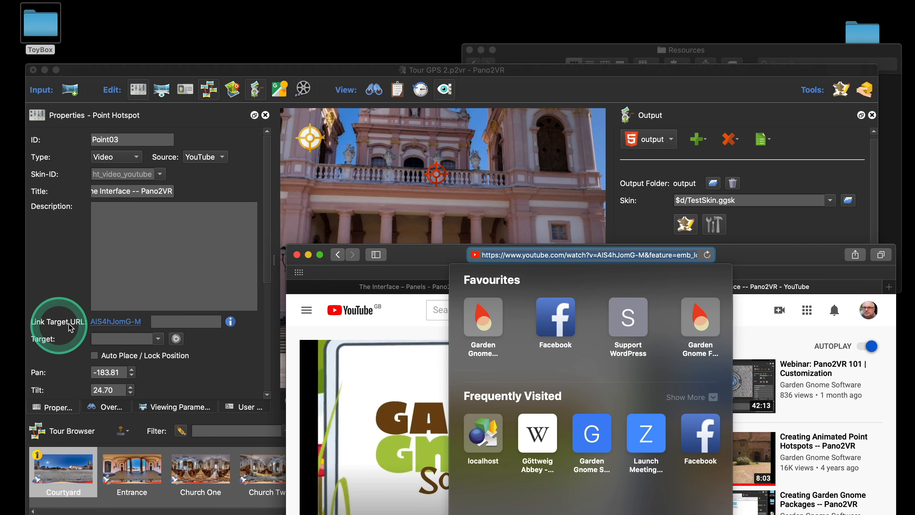
# Close the YouTube page, generate the tour output, test the YouTube popup from the church balcony hotspot, and close the preview
pyautogui.moveTo(434, 262); pyautogui.dragTo(425, 223)
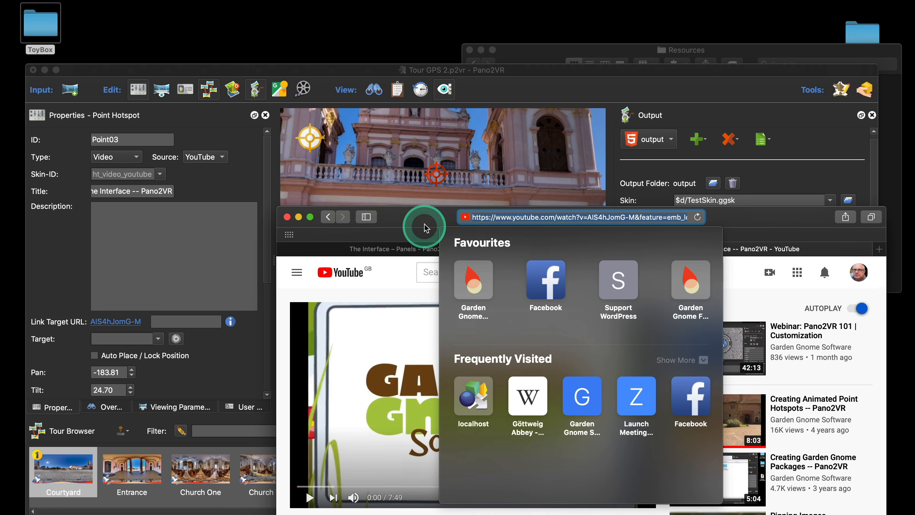
pyautogui.click(288, 216)
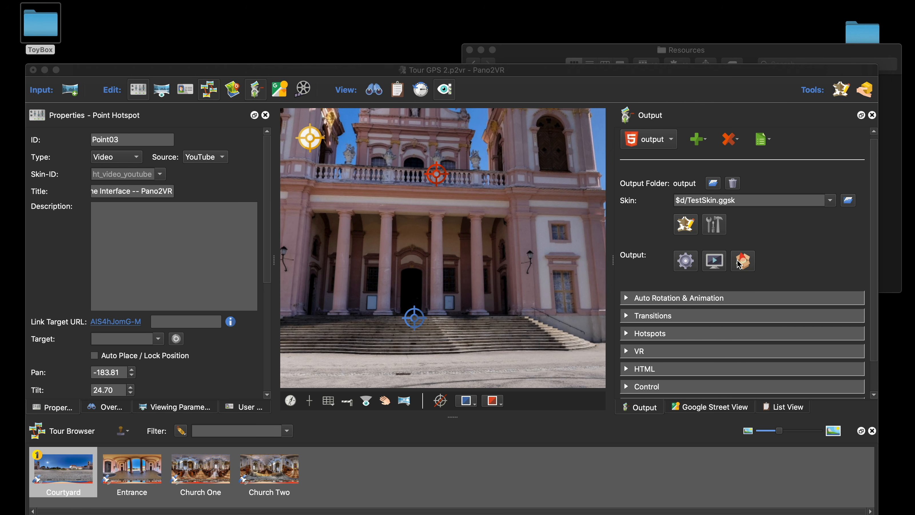
pyautogui.click(685, 261)
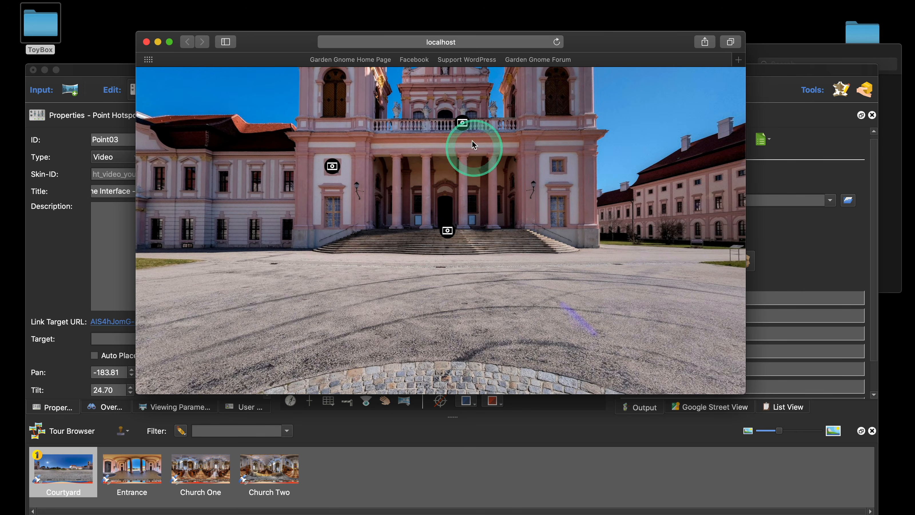
pyautogui.click(462, 123)
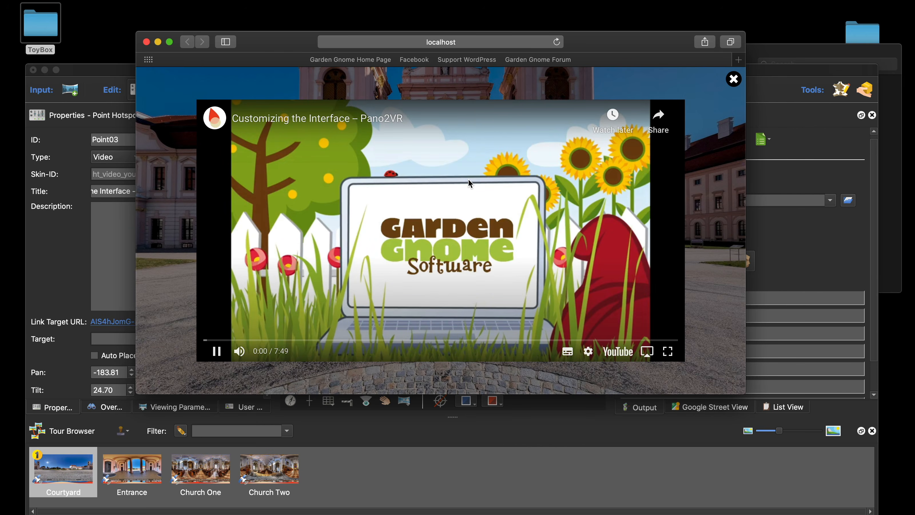
pyautogui.click(713, 93)
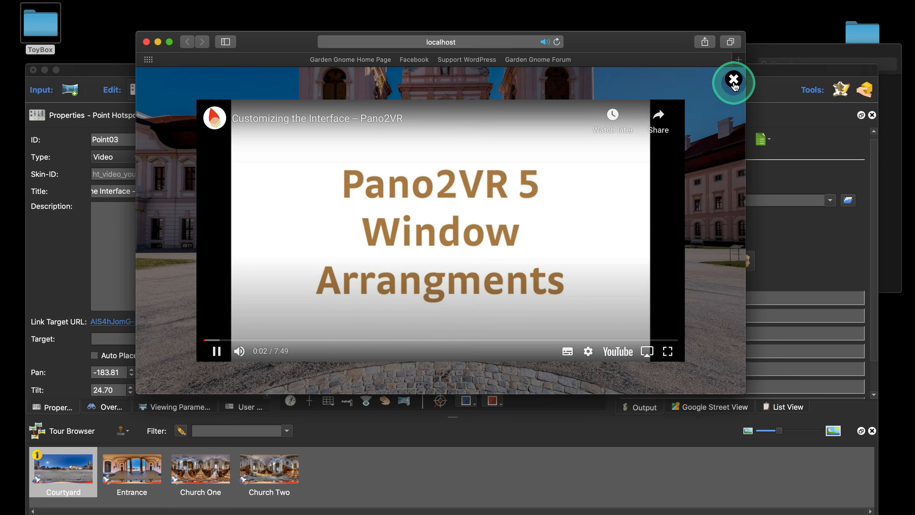
pyautogui.click(733, 79)
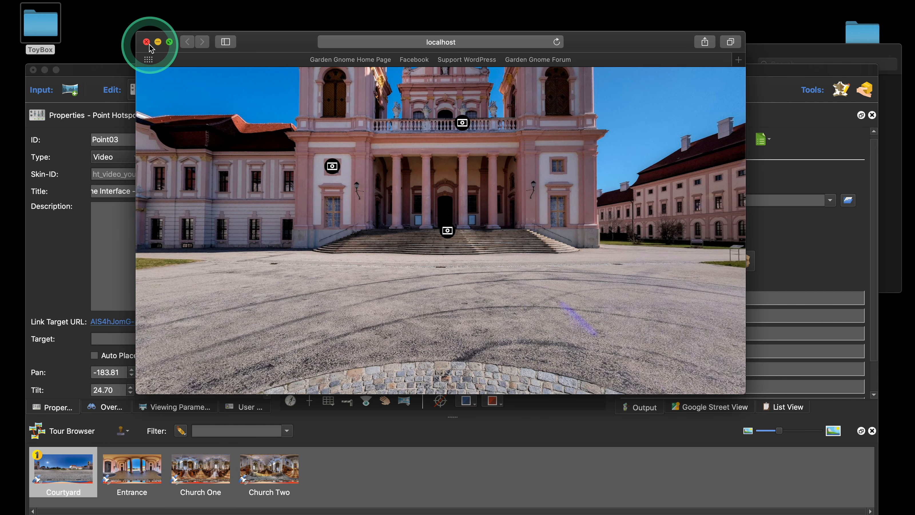
pyautogui.click(146, 42)
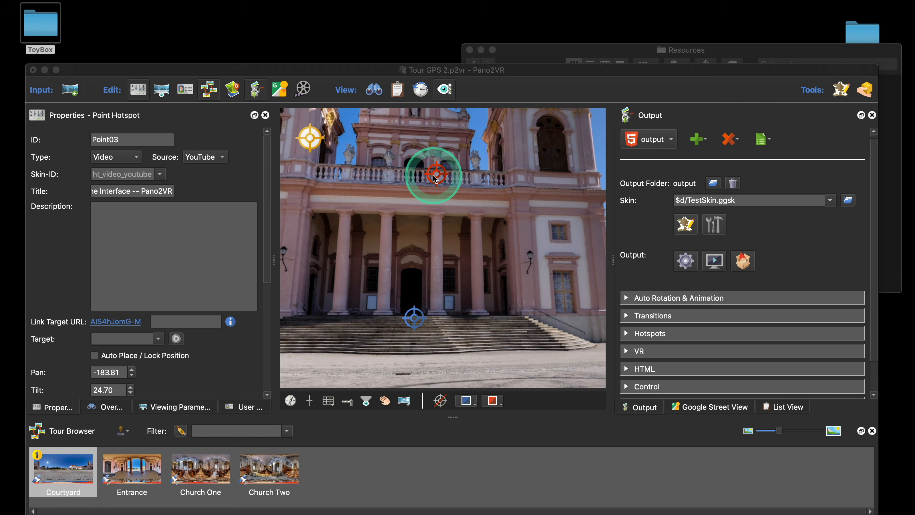
# Review the video popup components of TestSkin.ggsk in the Skin Editor and close it
pyautogui.click(685, 225)
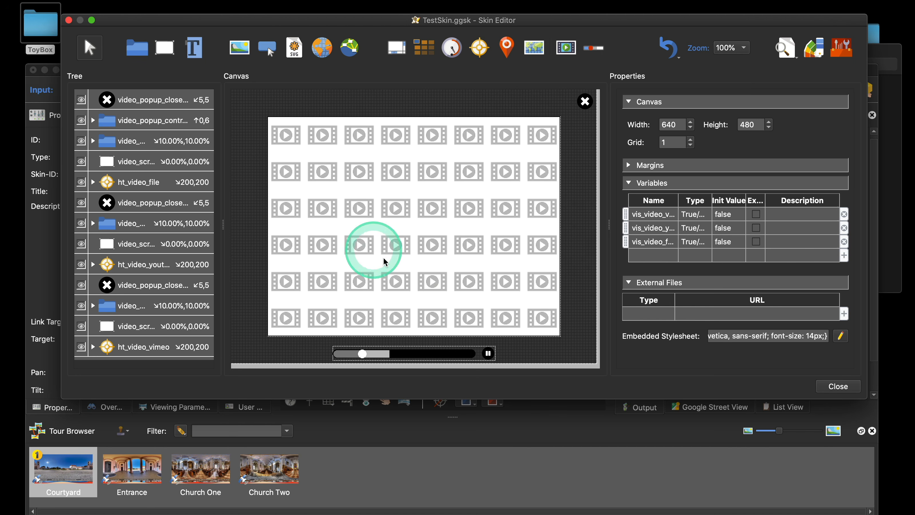
pyautogui.click(839, 386)
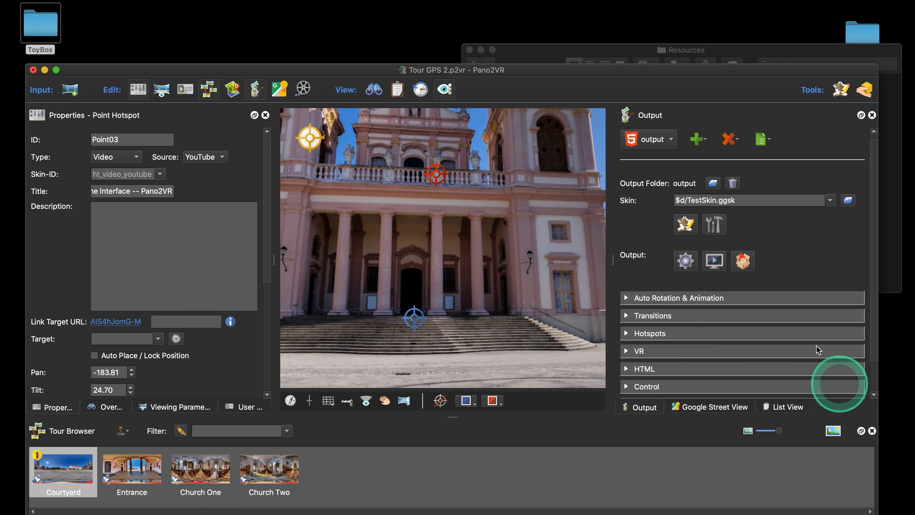
pyautogui.moveTo(638, 71); pyautogui.dragTo(640, 40)
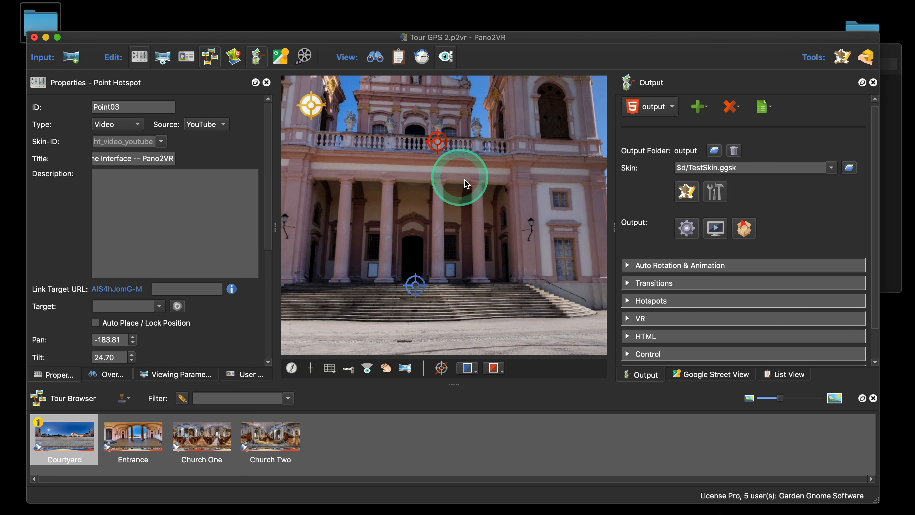
pyautogui.moveTo(460, 174); pyautogui.dragTo(497, 179)
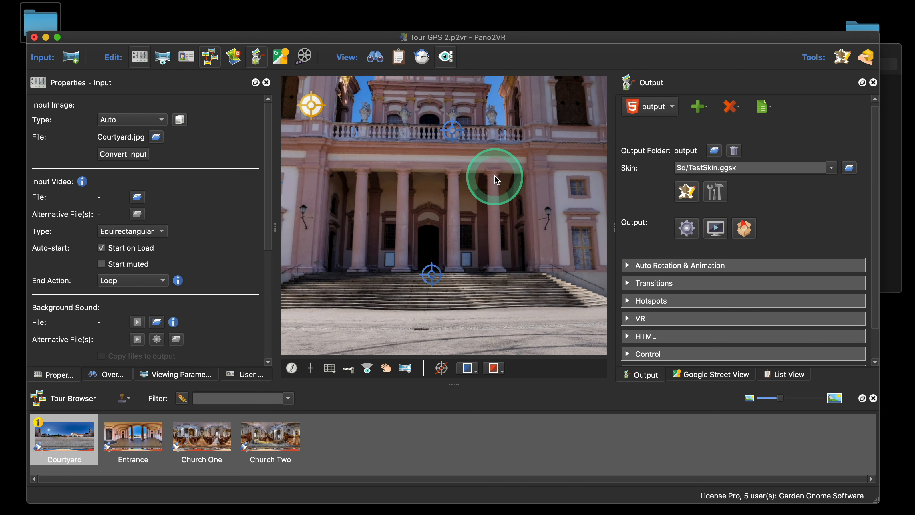
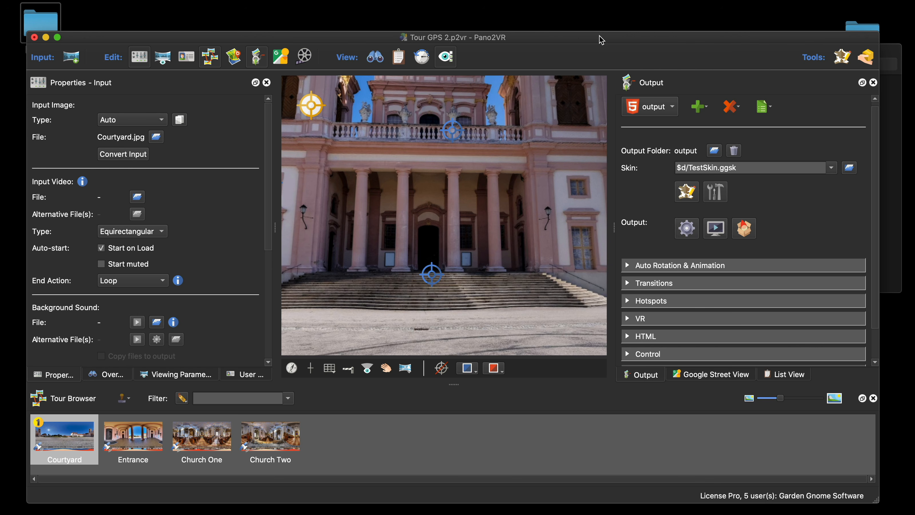
pyautogui.click(631, 41)
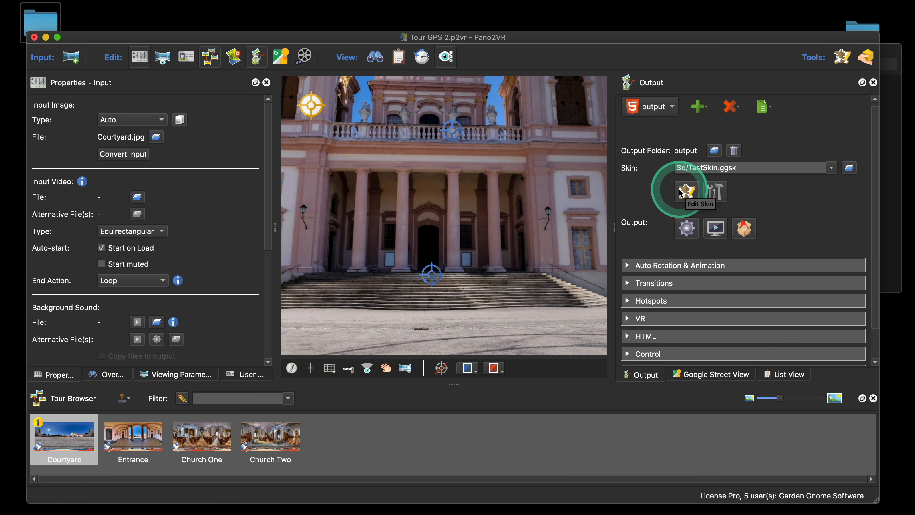
# Set the output skin to $d/skin 2.ggsk, generate the tour output and close the preview
pyautogui.click(833, 168)
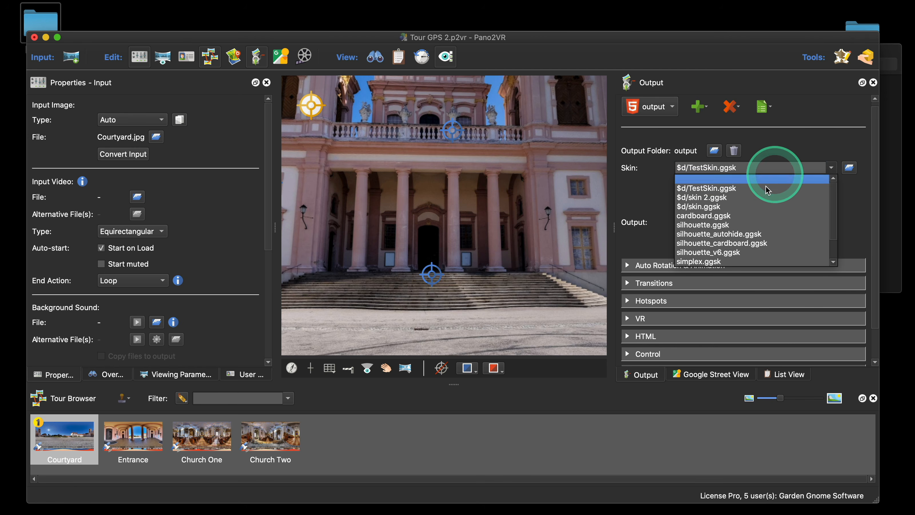
pyautogui.click(766, 196)
pyautogui.click(687, 228)
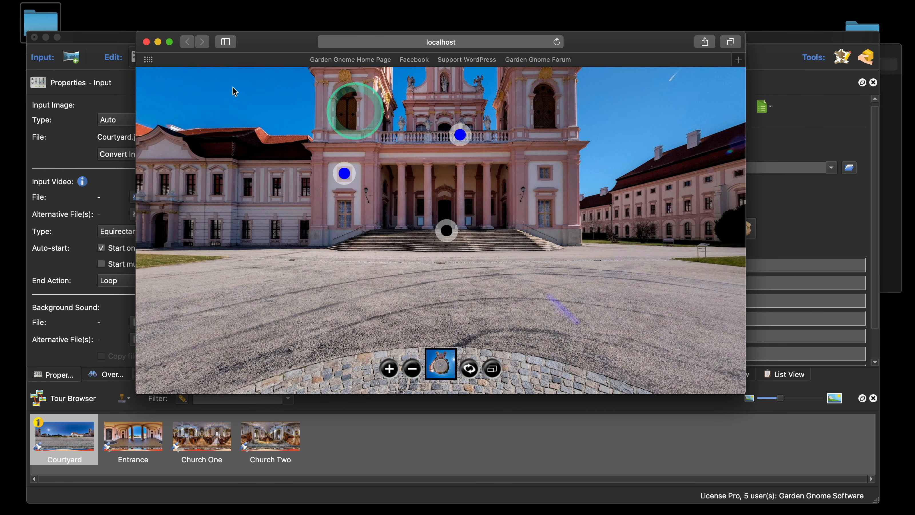
pyautogui.click(146, 41)
# Delete the YouTube video hotspot from the church balcony in the Courtyard panorama and regenerate the tour output
pyautogui.click(453, 131)
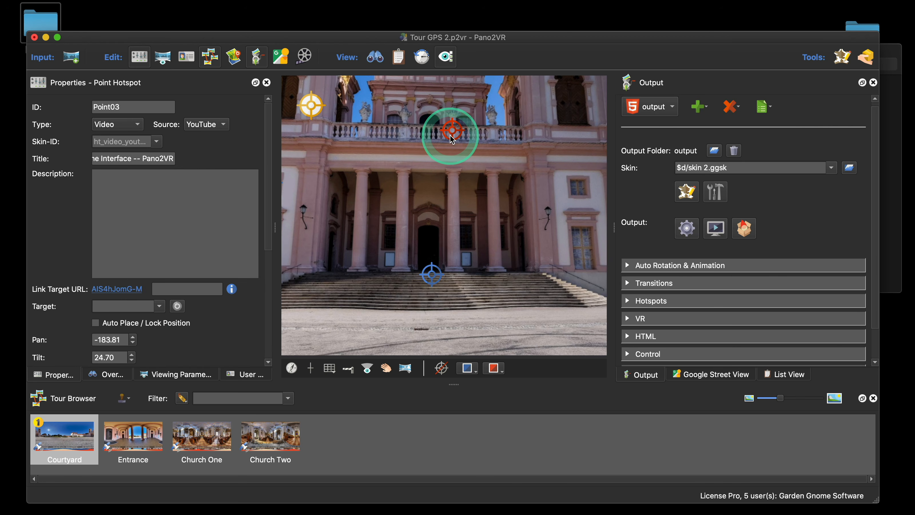
pyautogui.press('BackSpace')
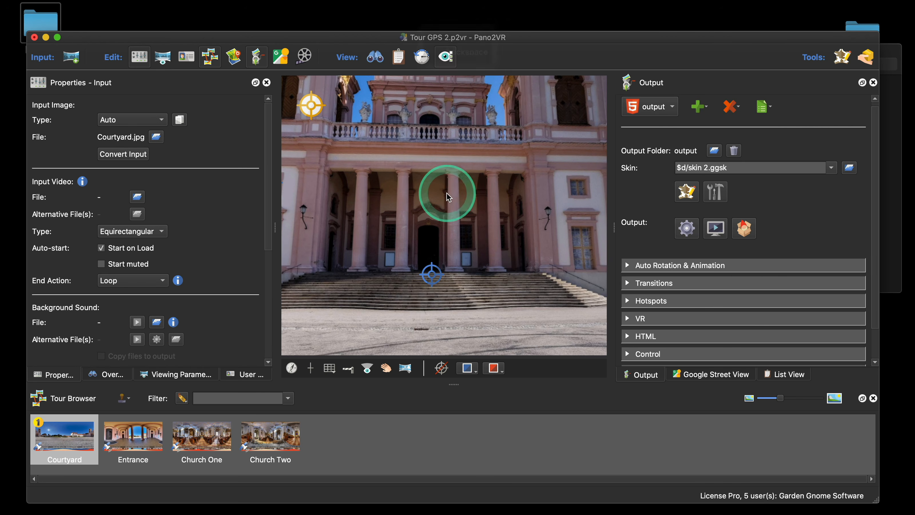
pyautogui.moveTo(450, 194); pyautogui.dragTo(546, 211)
pyautogui.click(687, 228)
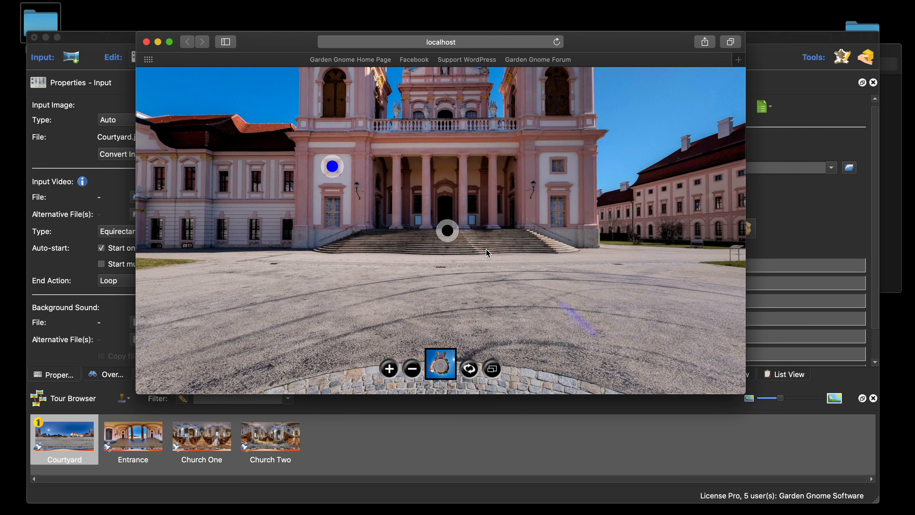
pyautogui.click(145, 42)
# Add church.mp4 from the Resources folder to the Assets in the output's Advanced settings
pyautogui.moveTo(214, 39); pyautogui.dragTo(212, 22)
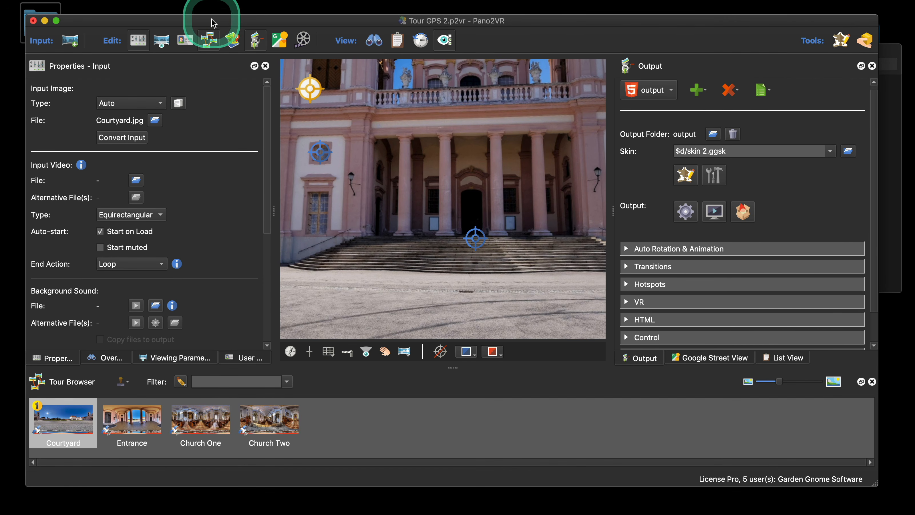
pyautogui.click(707, 248)
pyautogui.scroll(-2, 707, 249)
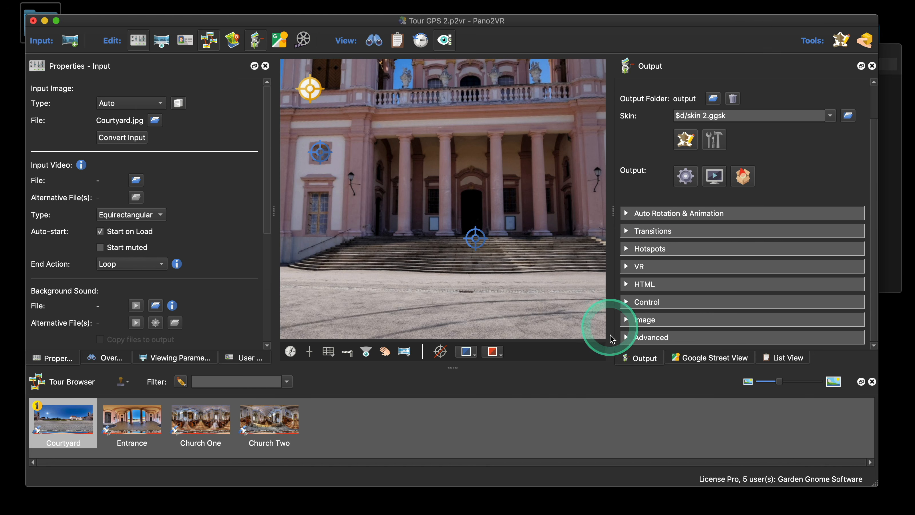
pyautogui.scroll(2, 641, 237)
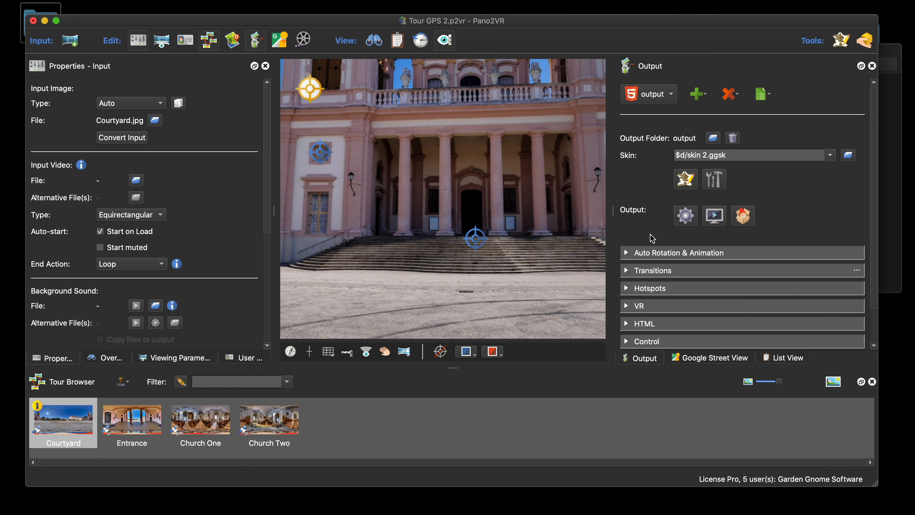
pyautogui.scroll(-3, 653, 238)
pyautogui.click(632, 338)
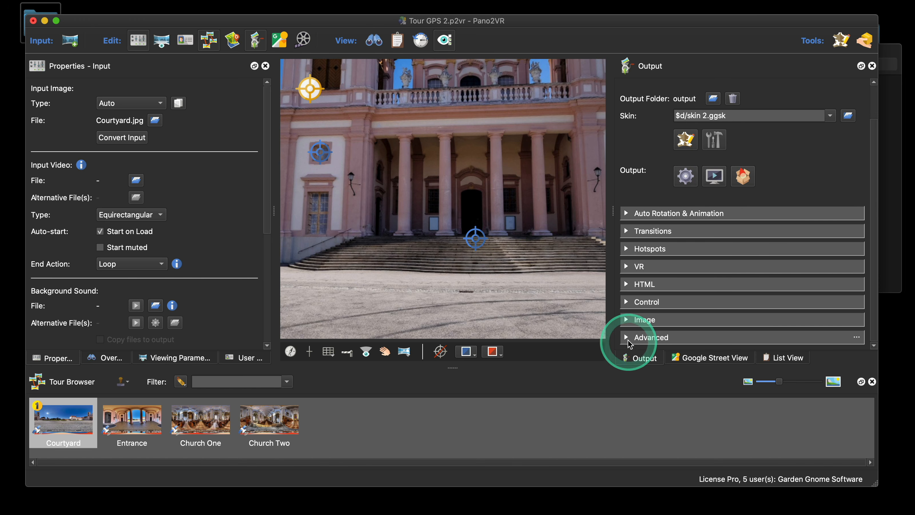
pyautogui.scroll(-10, 680, 301)
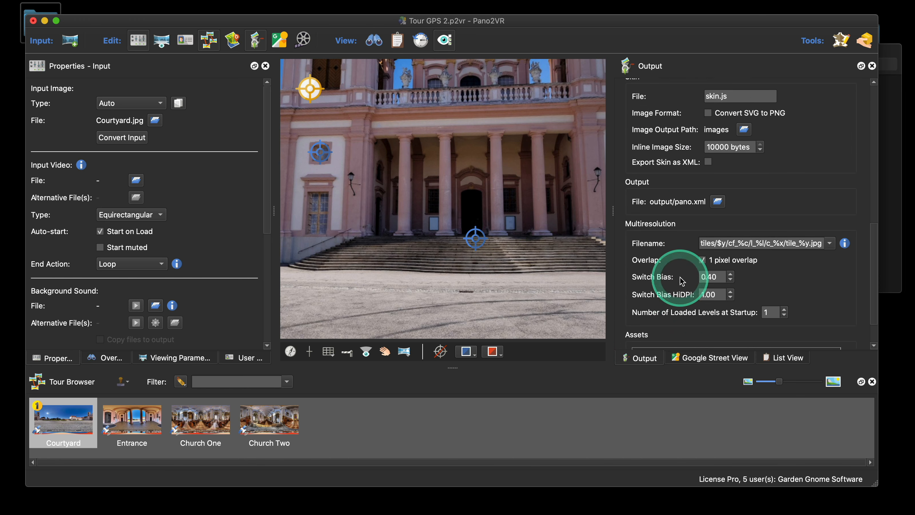
pyautogui.click(846, 325)
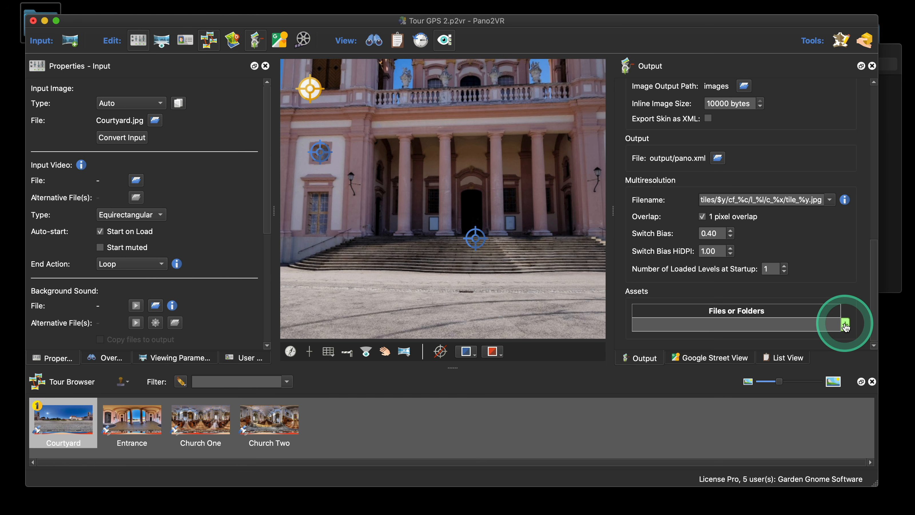
pyautogui.click(846, 325)
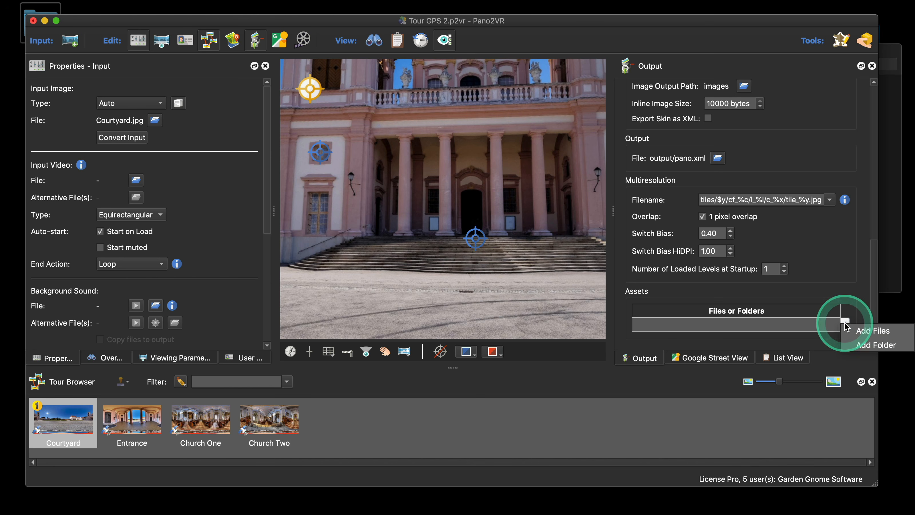
pyautogui.click(864, 331)
pyautogui.doubleClick(573, 182)
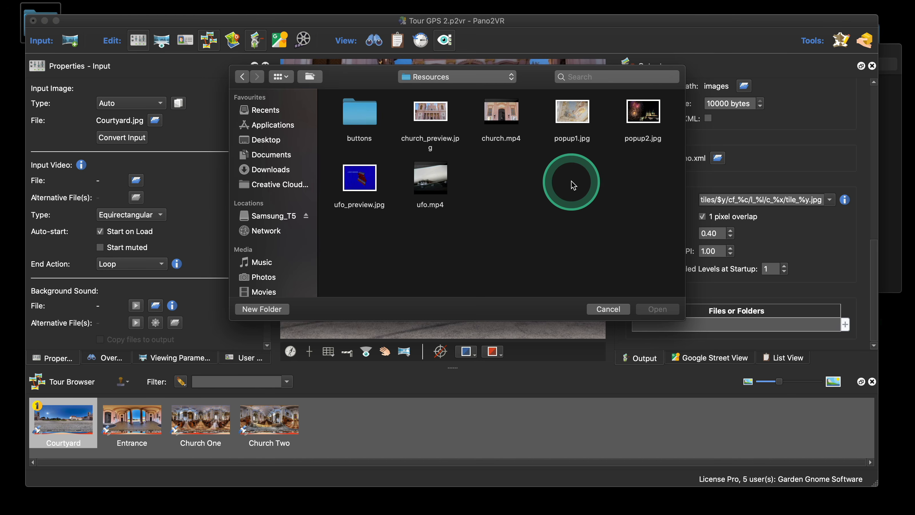
pyautogui.click(501, 112)
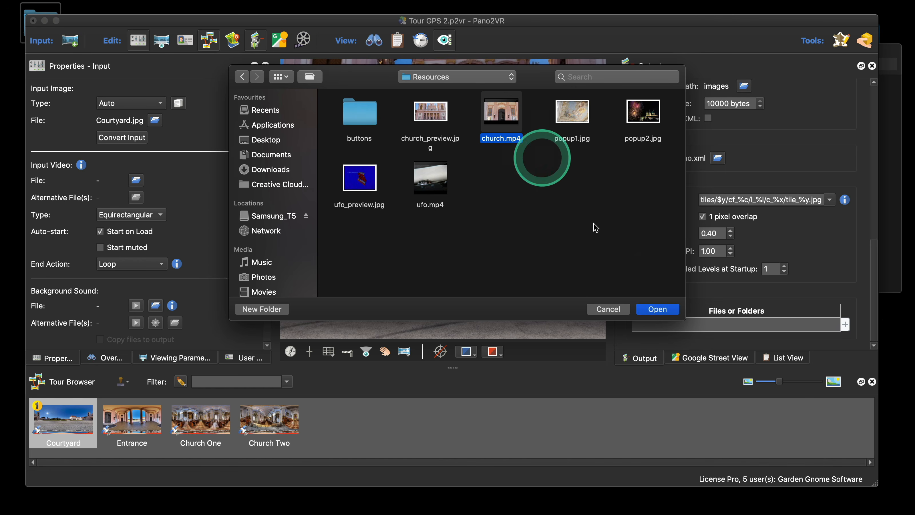
pyautogui.click(657, 309)
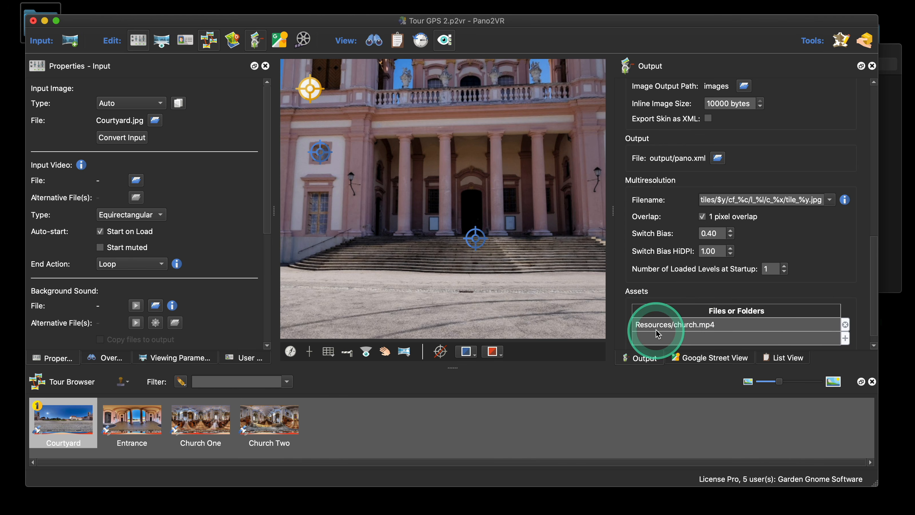
# Generate the tour output with the church.mp4 asset included and close the preview
pyautogui.scroll(15, 796, 238)
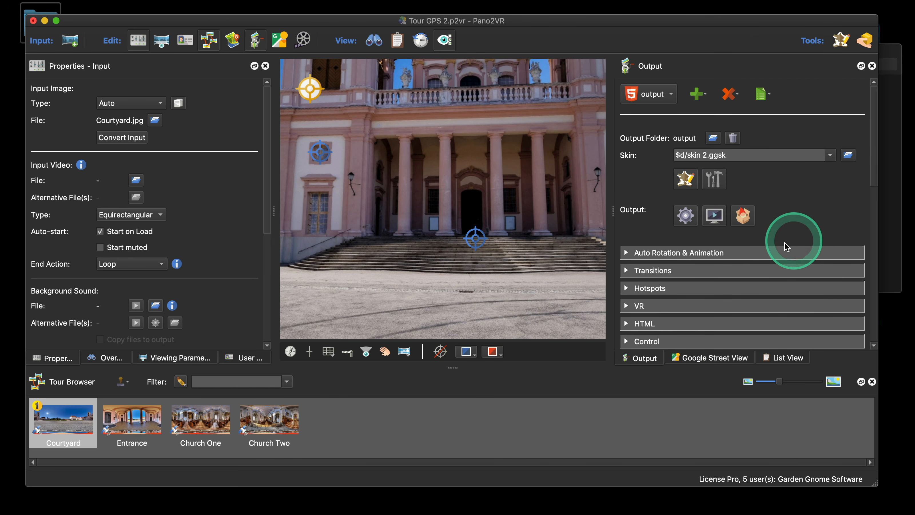
pyautogui.click(687, 216)
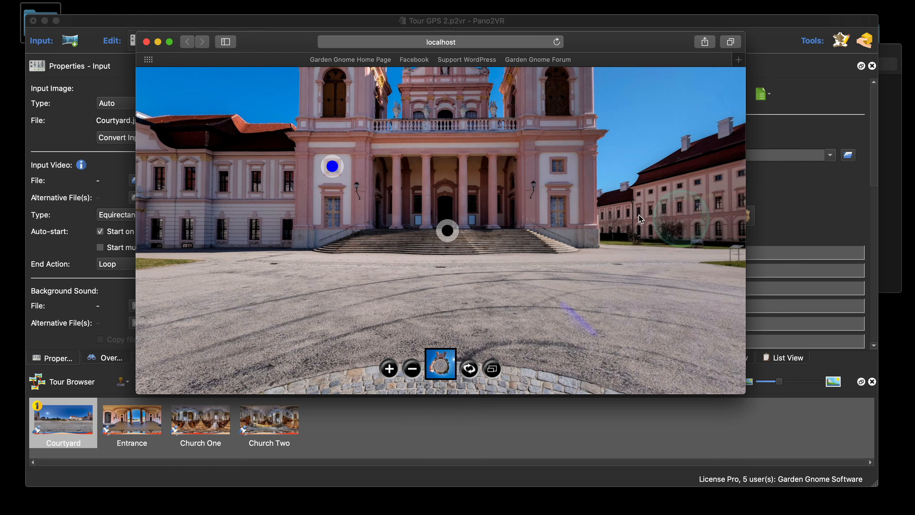
pyautogui.click(146, 42)
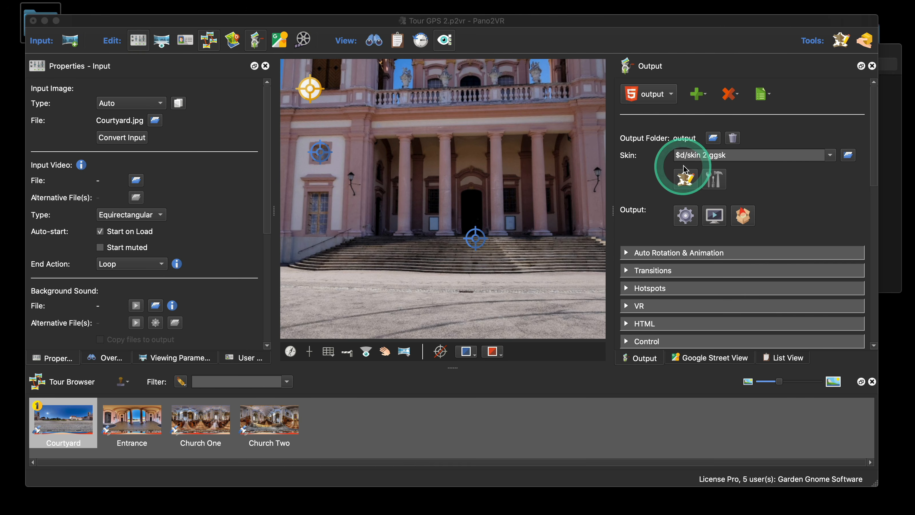
# Open the output folder in Finder and examine the contents of its assets folder
pyautogui.rightClick(686, 140)
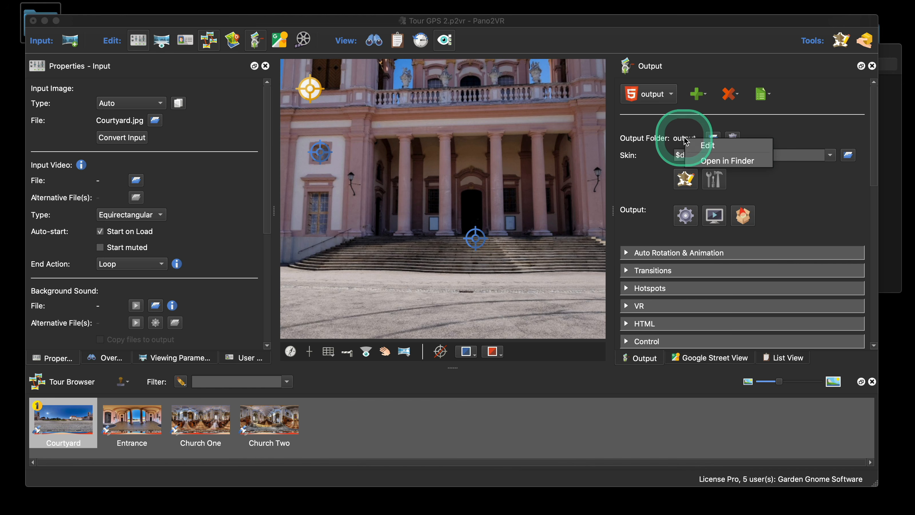
pyautogui.click(707, 162)
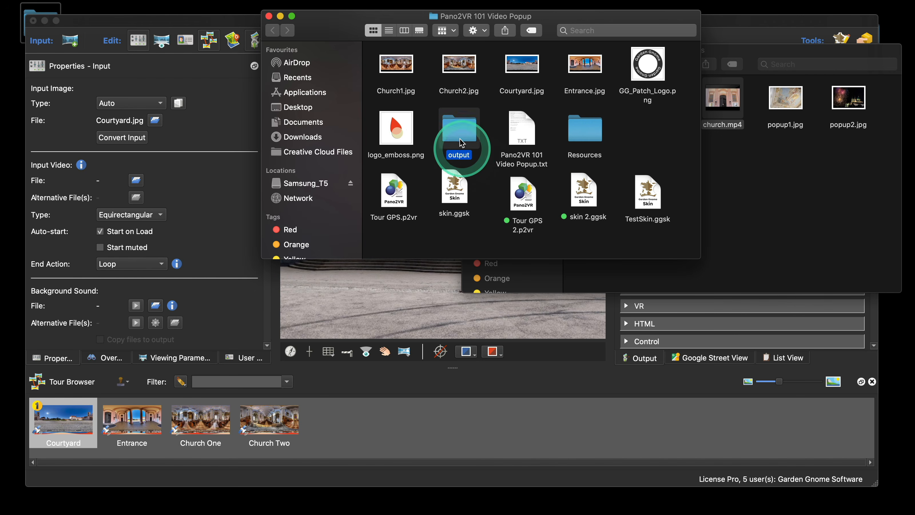
pyautogui.doubleClick(460, 132)
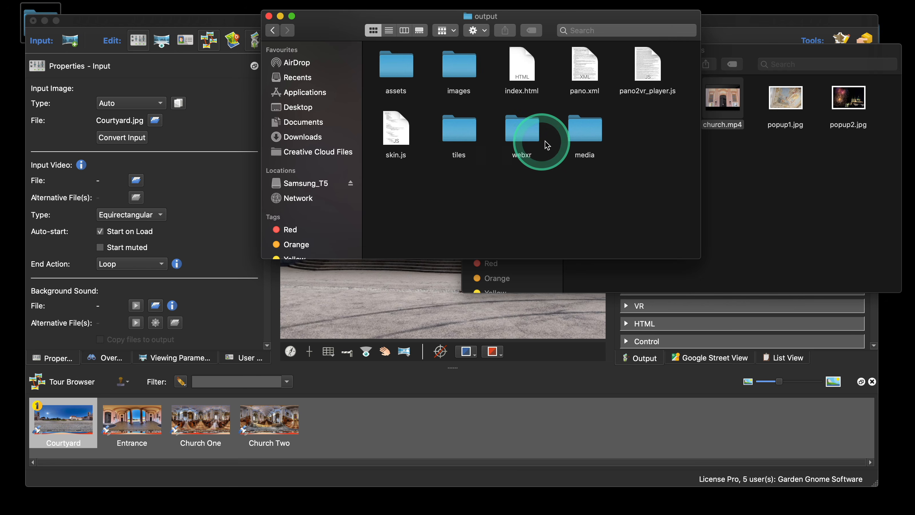
pyautogui.doubleClick(398, 72)
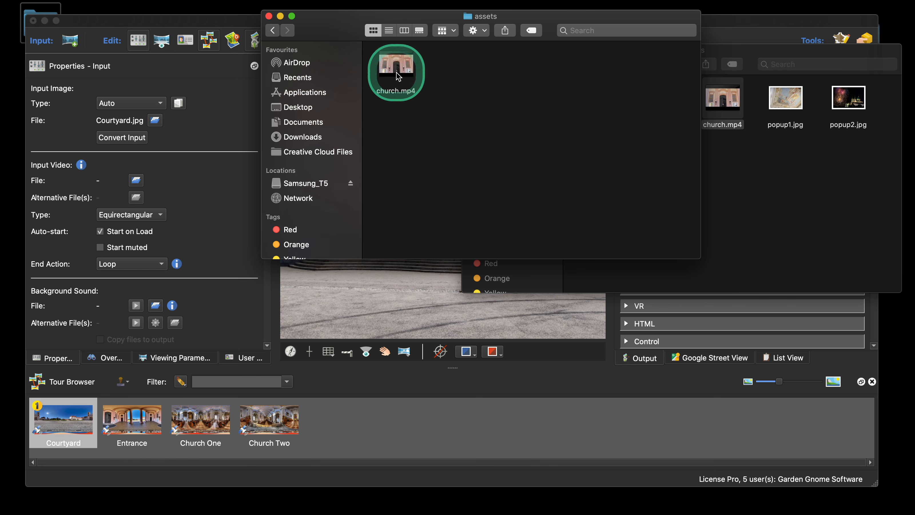
# Check church.mp4 in the output's assets folder and close the Finder windows
pyautogui.click(397, 72)
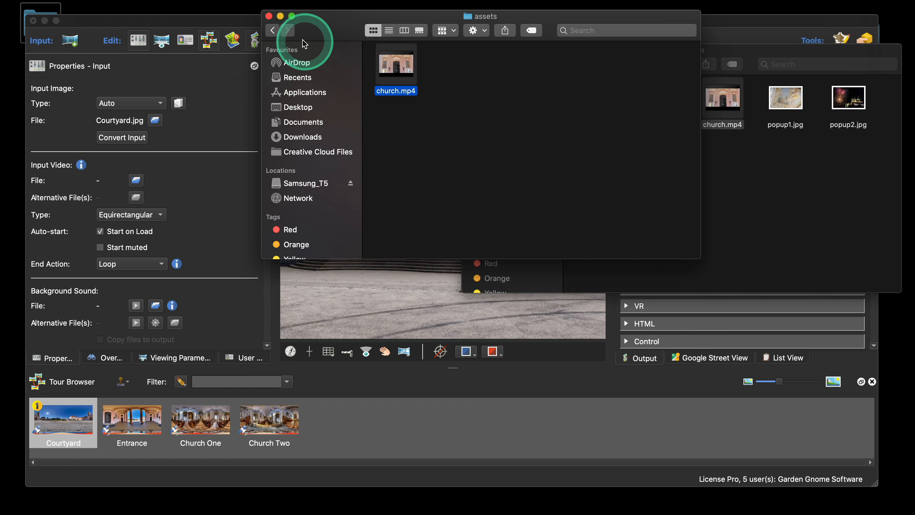
pyautogui.click(273, 30)
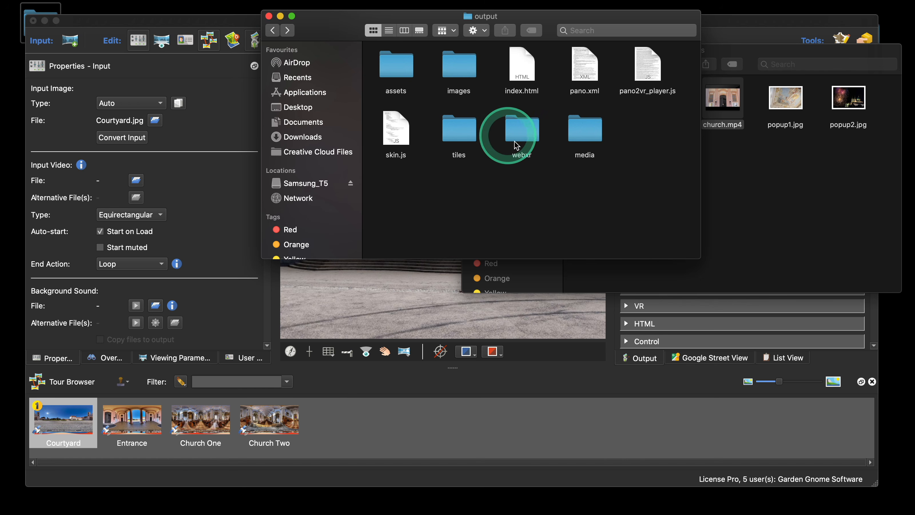
pyautogui.click(654, 212)
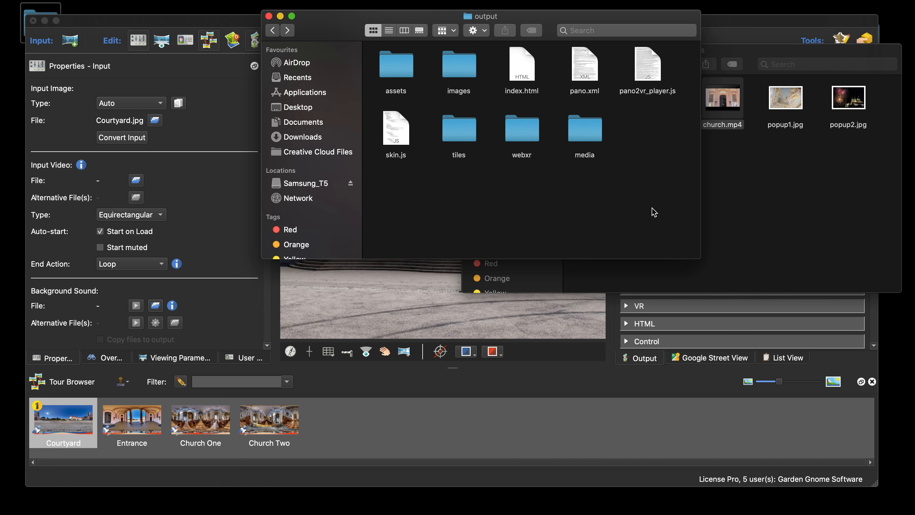
pyautogui.doubleClick(397, 67)
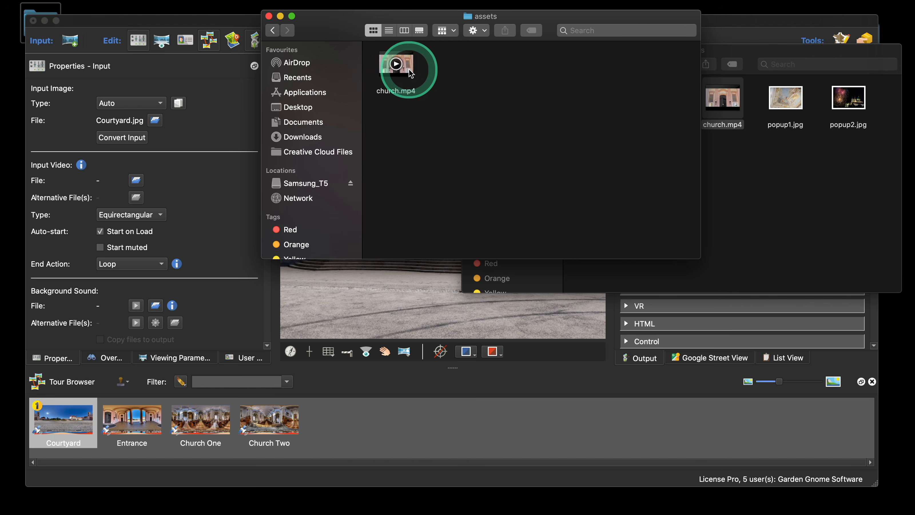
pyautogui.click(269, 16)
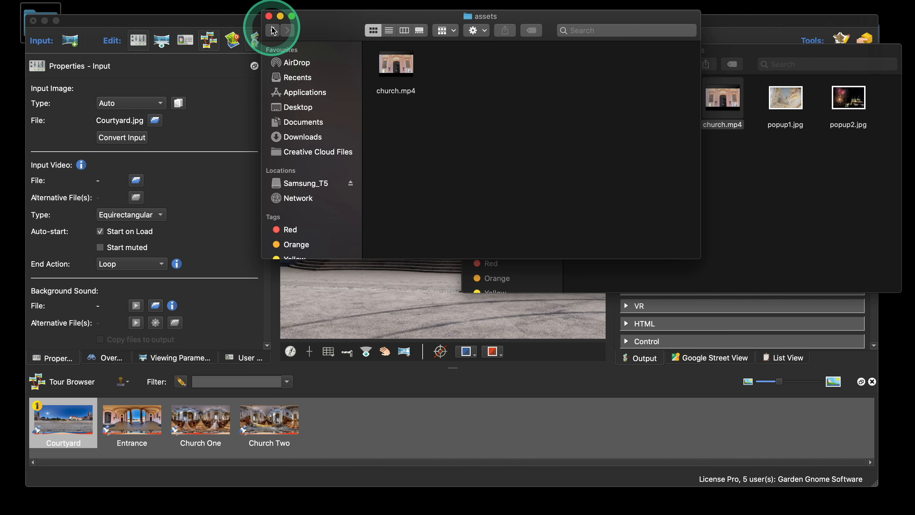
pyautogui.click(758, 204)
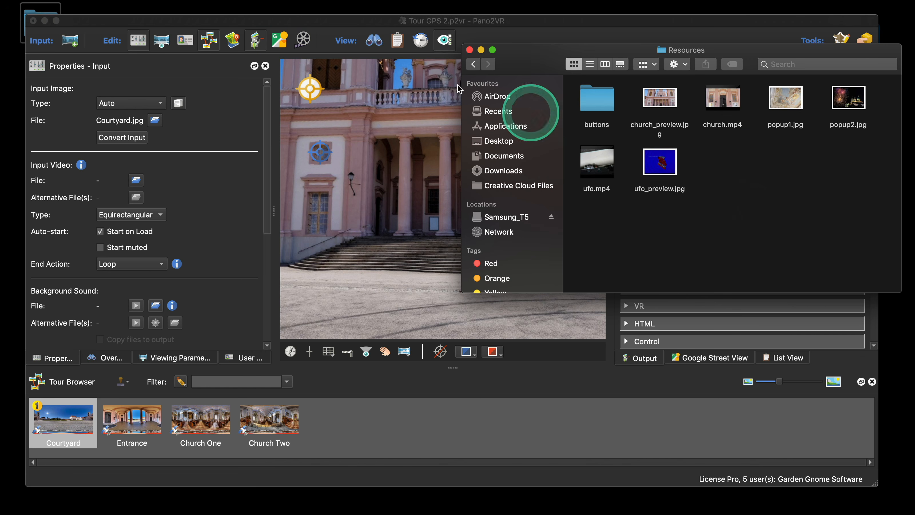
pyautogui.click(471, 51)
pyautogui.click(525, 97)
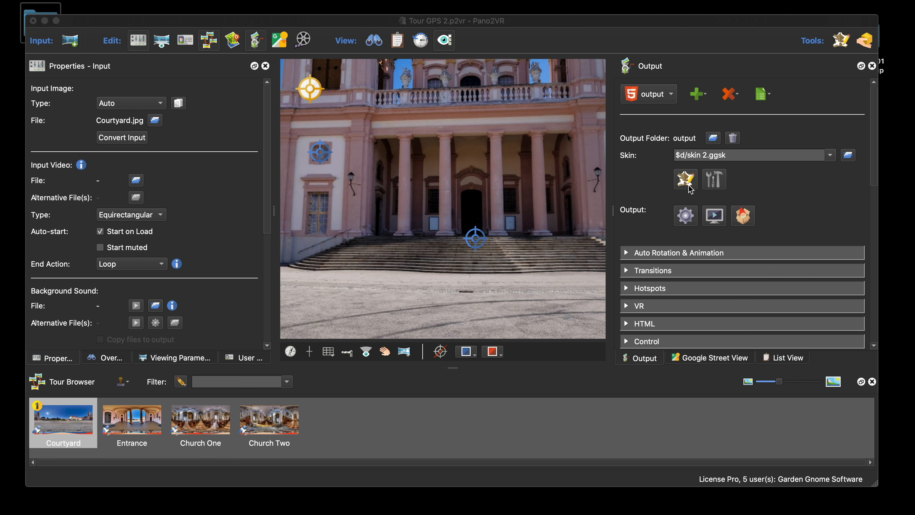
# Review the Assets file list in the output's Advanced settings
pyautogui.scroll(-10, 702, 300)
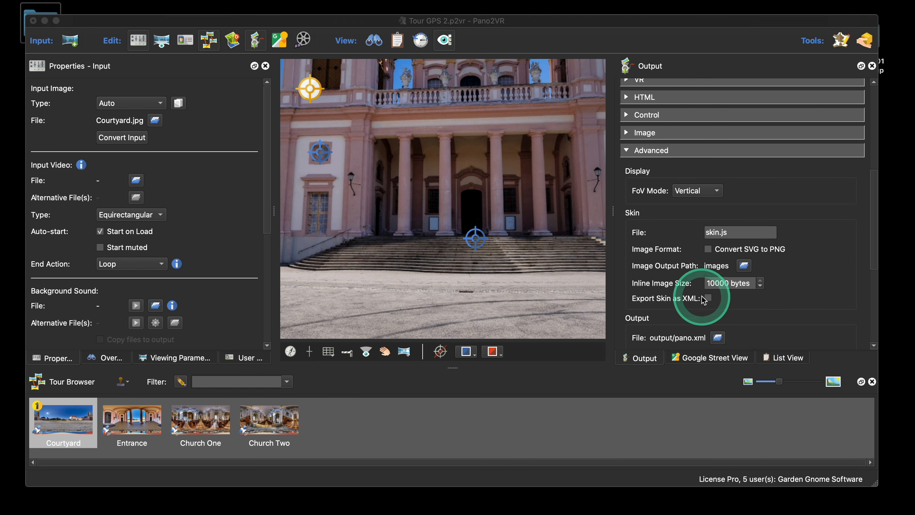
pyautogui.scroll(-3, 642, 284)
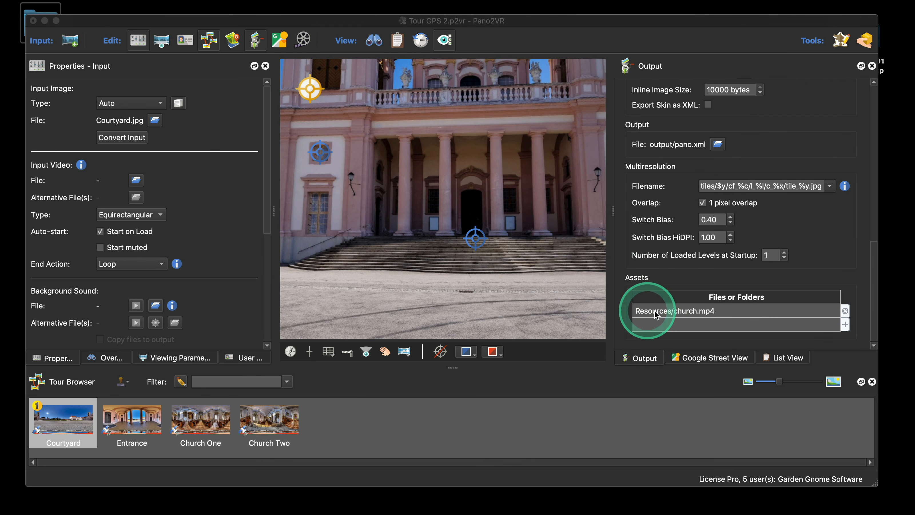
pyautogui.scroll(1, 706, 306)
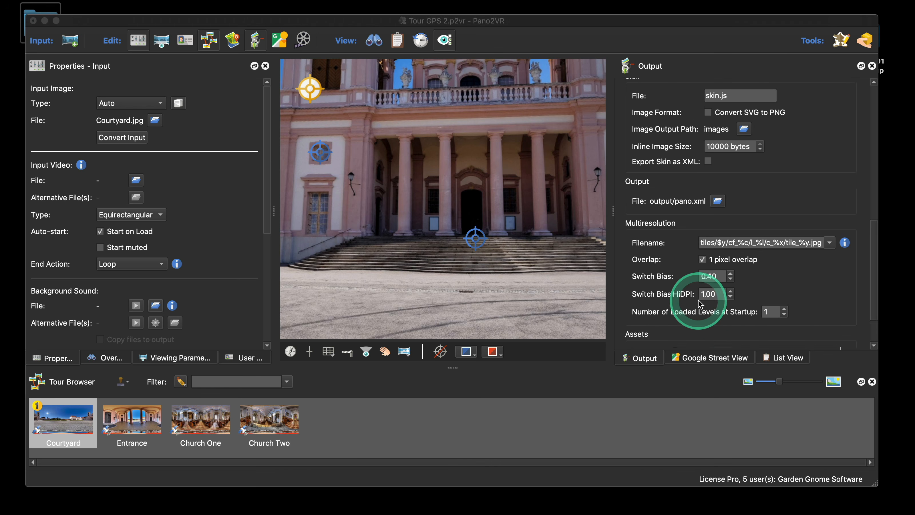
pyautogui.scroll(-1, 700, 303)
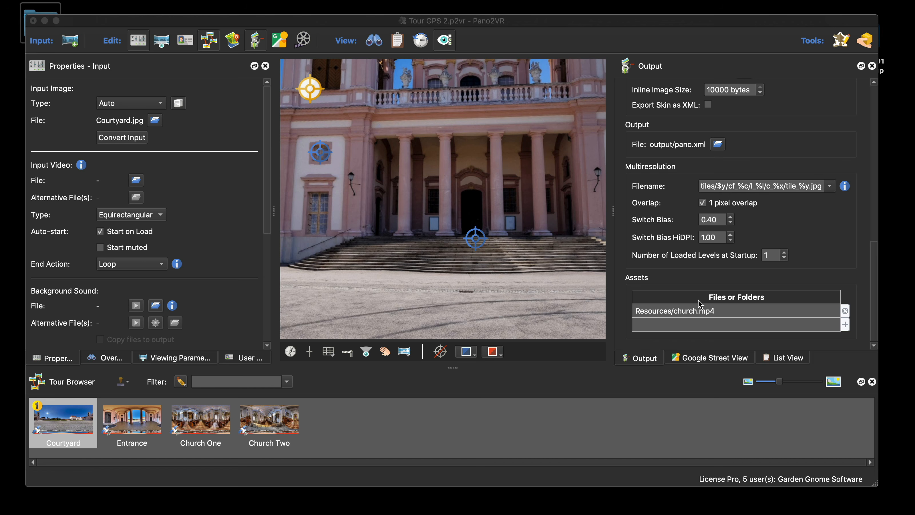
pyautogui.scroll(15, 699, 303)
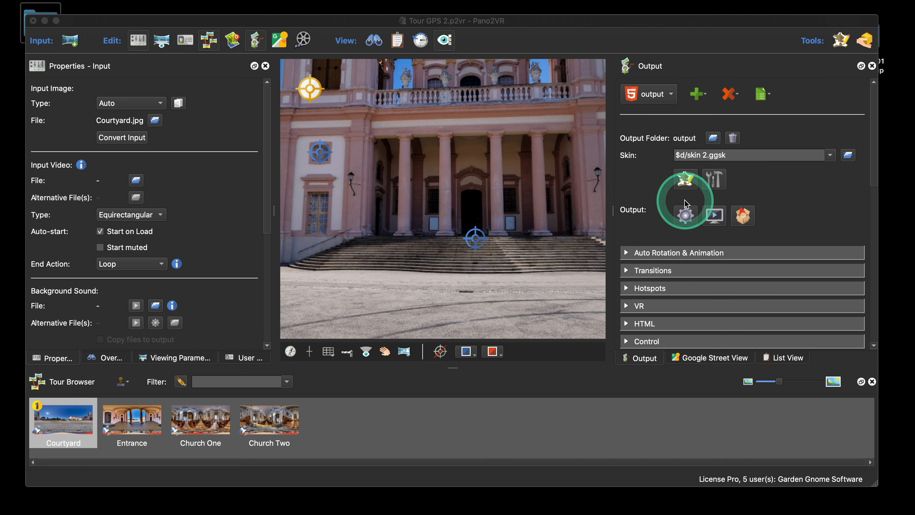
# Choose $d/TestSkin.ggsk as the output skin and open it in the Skin Editor
pyautogui.click(829, 155)
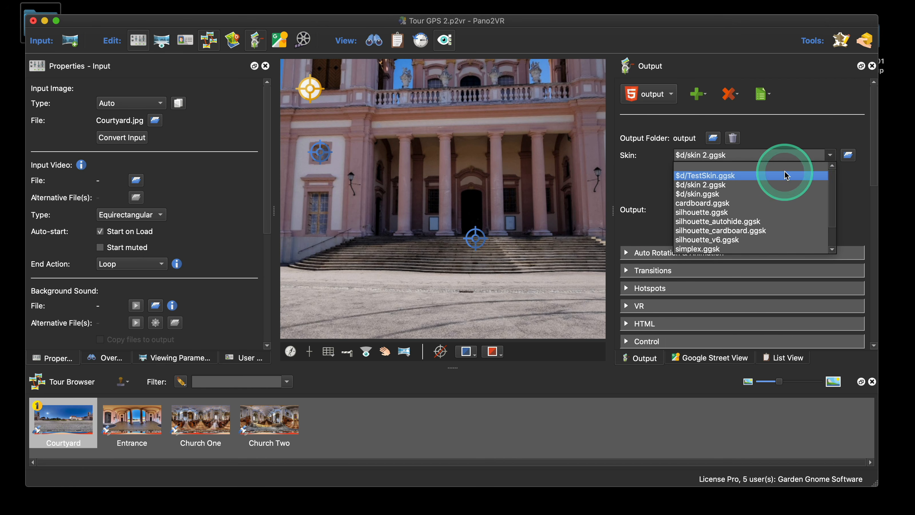
pyautogui.click(775, 174)
pyautogui.click(685, 179)
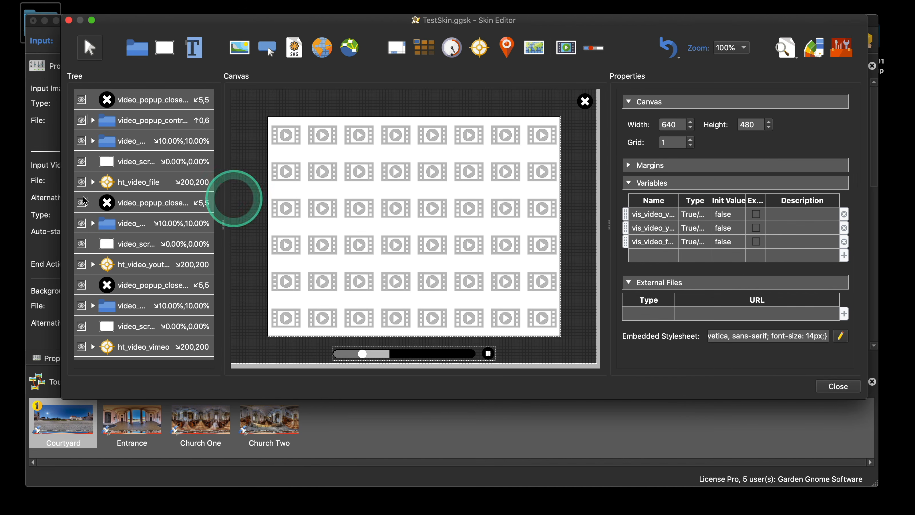
# Clear the test skin by deleting all elements in the tree and the three video visibility variables
pyautogui.click(122, 110)
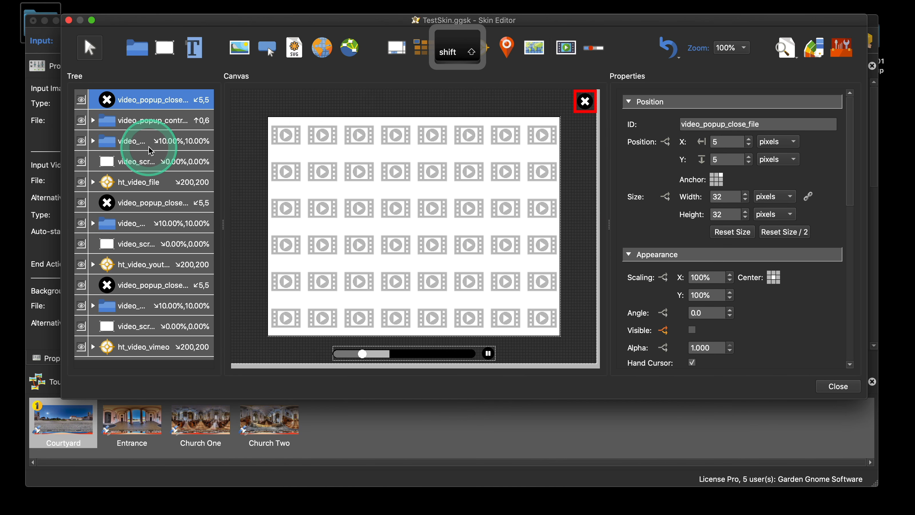
pyautogui.keyDown('shift'); pyautogui.click(126, 348); pyautogui.keyUp('shift')
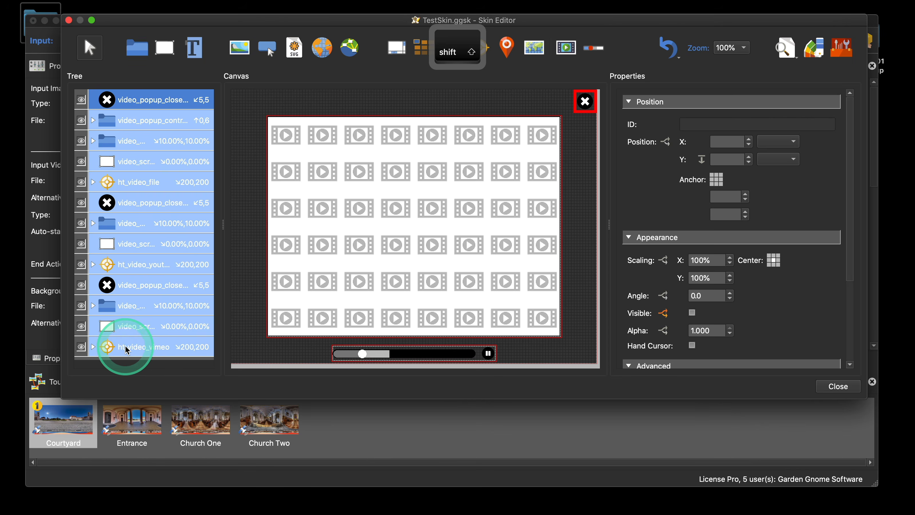
pyautogui.press('BackSpace')
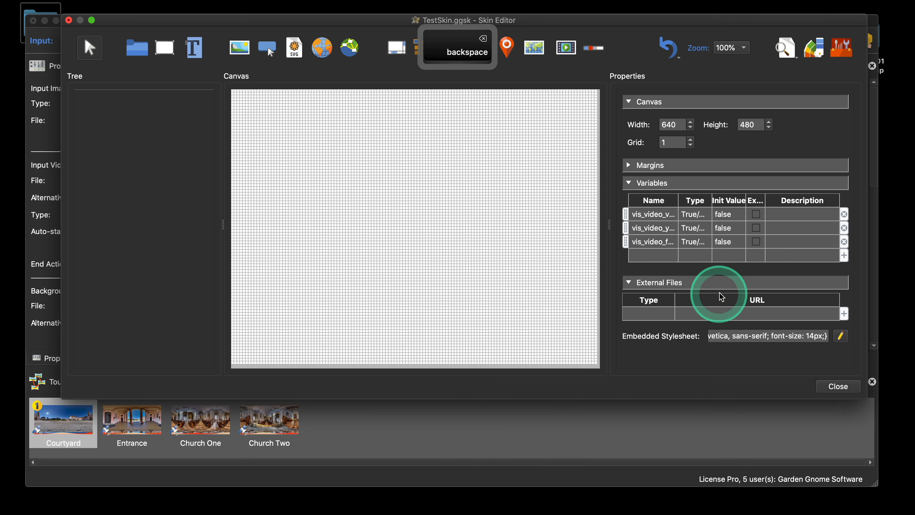
pyautogui.click(844, 215)
pyautogui.click(845, 215)
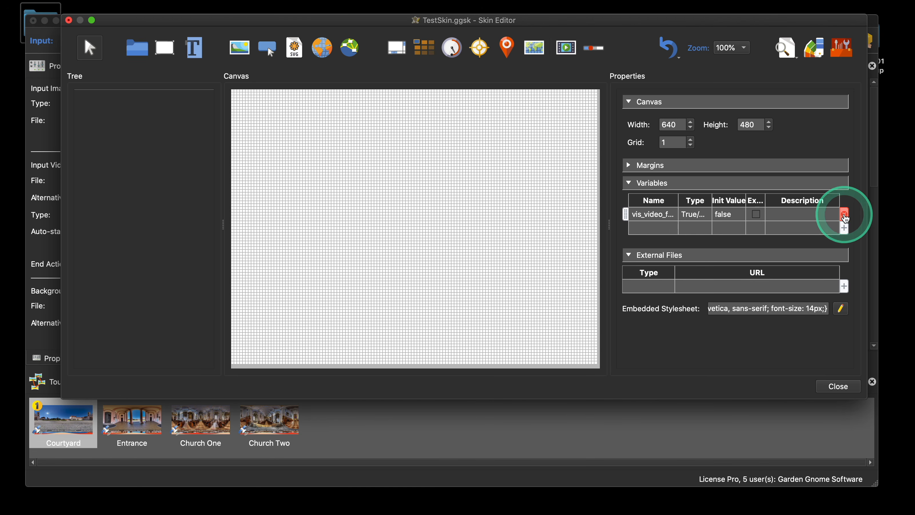
pyautogui.click(844, 214)
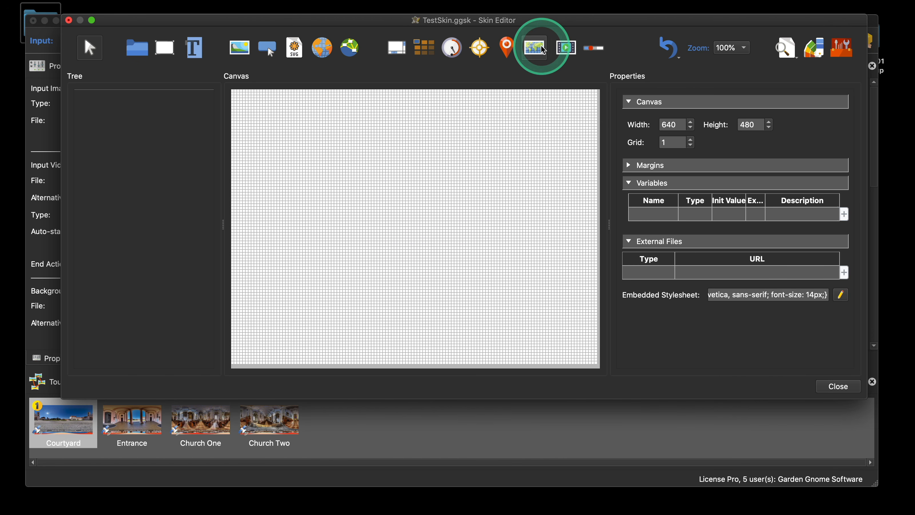
# Draw a video element about 209 × 303 px on the canvas's right side and a small rectangle in its upper-left corner
pyautogui.click(567, 47)
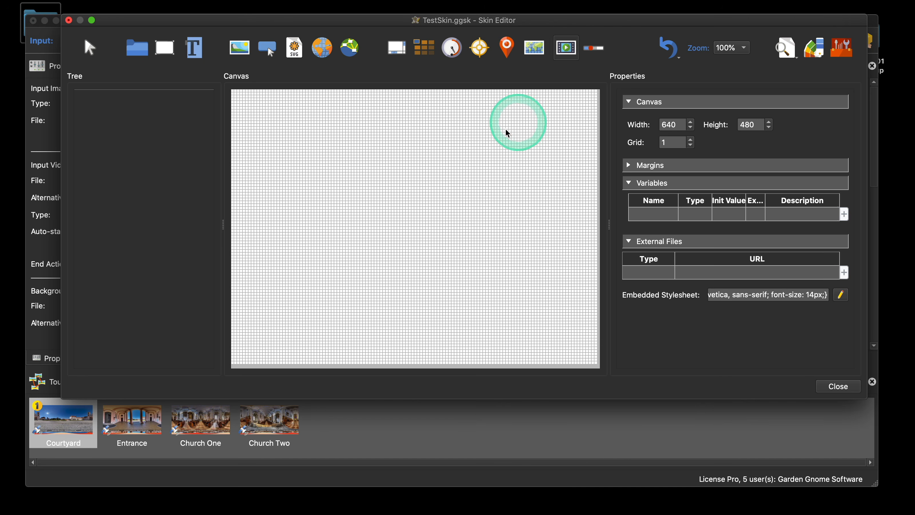
pyautogui.moveTo(450, 111); pyautogui.dragTo(572, 285)
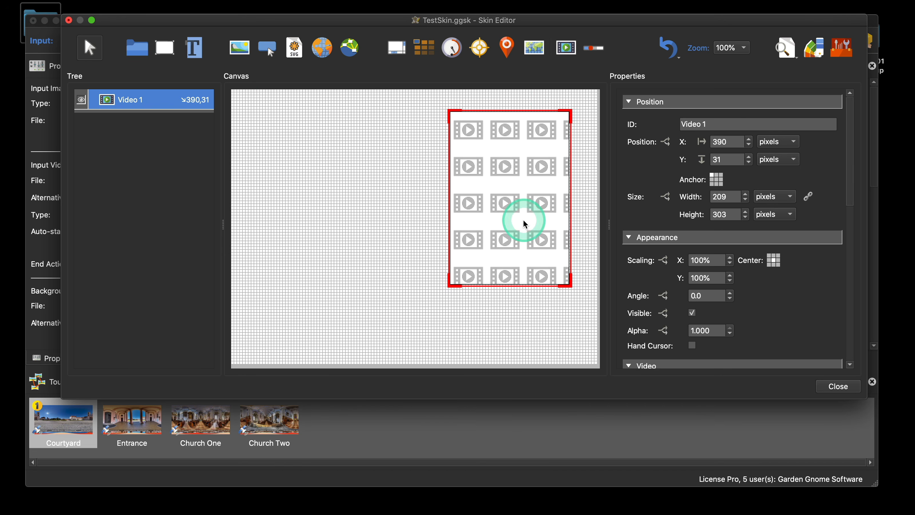
pyautogui.click(165, 48)
pyautogui.moveTo(246, 96); pyautogui.dragTo(253, 109)
# Add an action to the rectangle with Mouse Click as the source and Set Value as the action
pyautogui.scroll(-10, 742, 256)
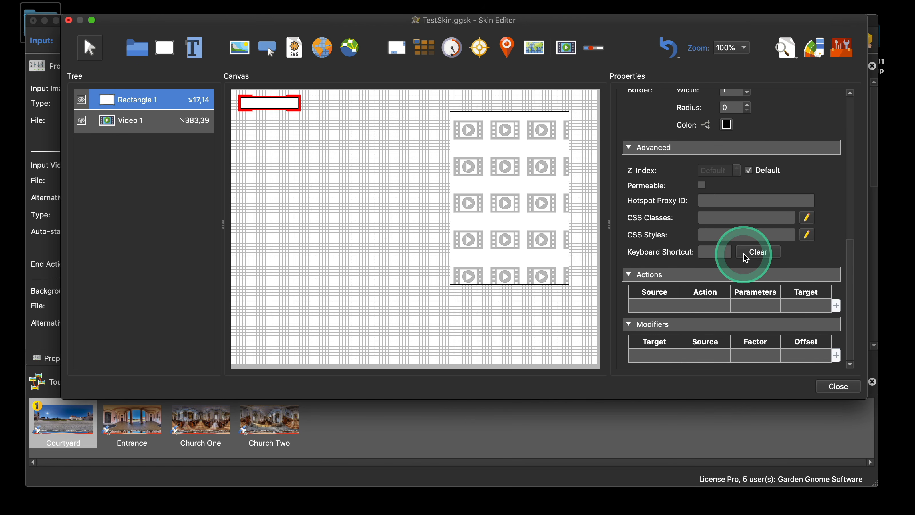
pyautogui.doubleClick(657, 306)
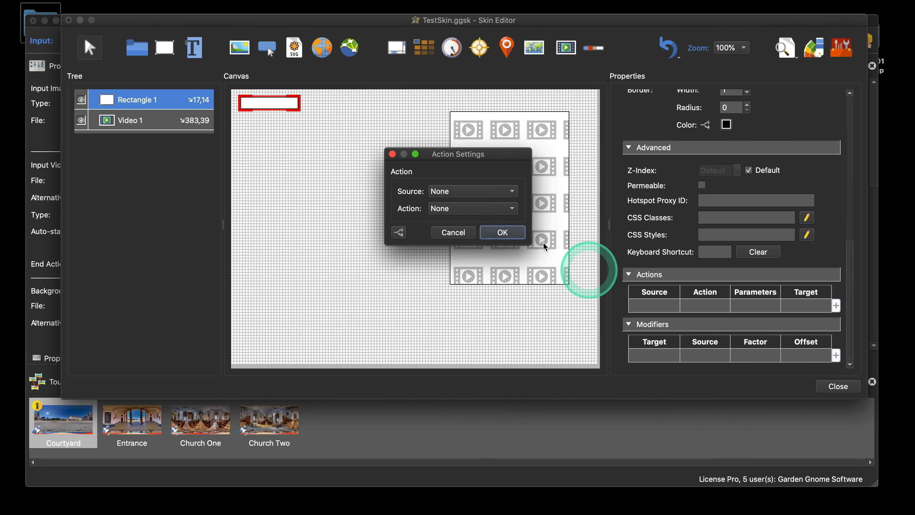
pyautogui.click(467, 199)
pyautogui.click(464, 204)
pyautogui.click(468, 209)
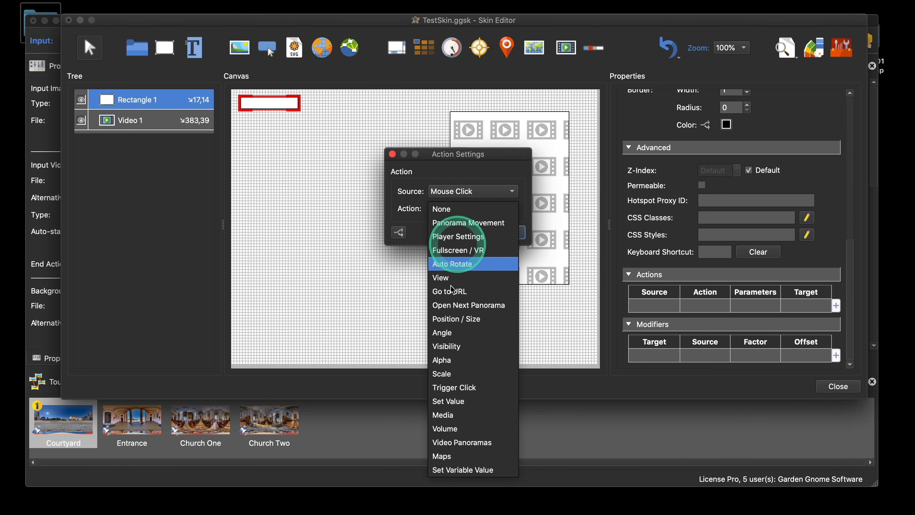
pyautogui.click(456, 400)
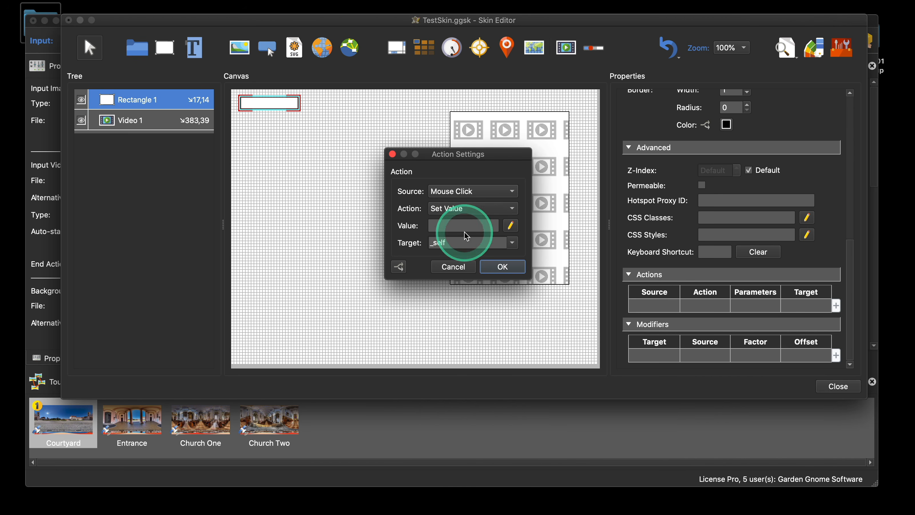
# Set the rectangle action's value to assets/church.mp4 and its target to Video 1, and confirm the action
pyautogui.click(466, 231)
pyautogui.click(340, 179)
pyautogui.write('assets')
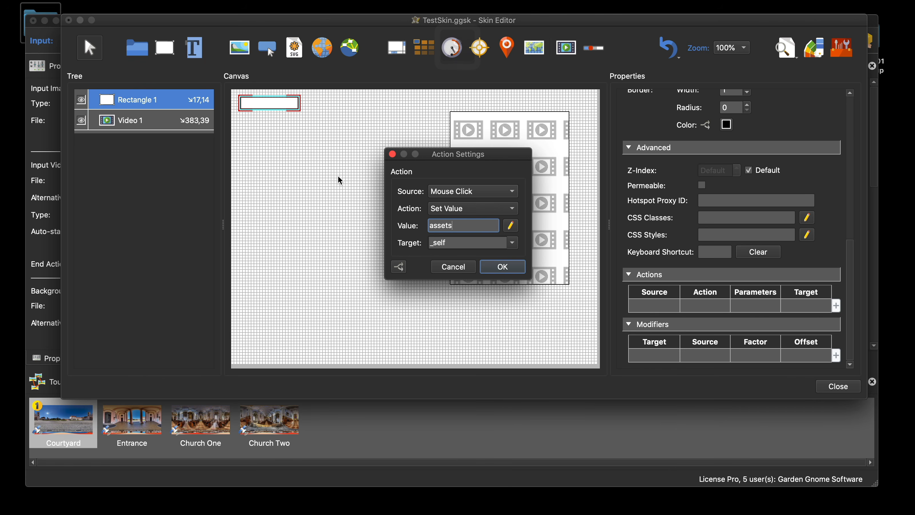
pyautogui.write('/chi')
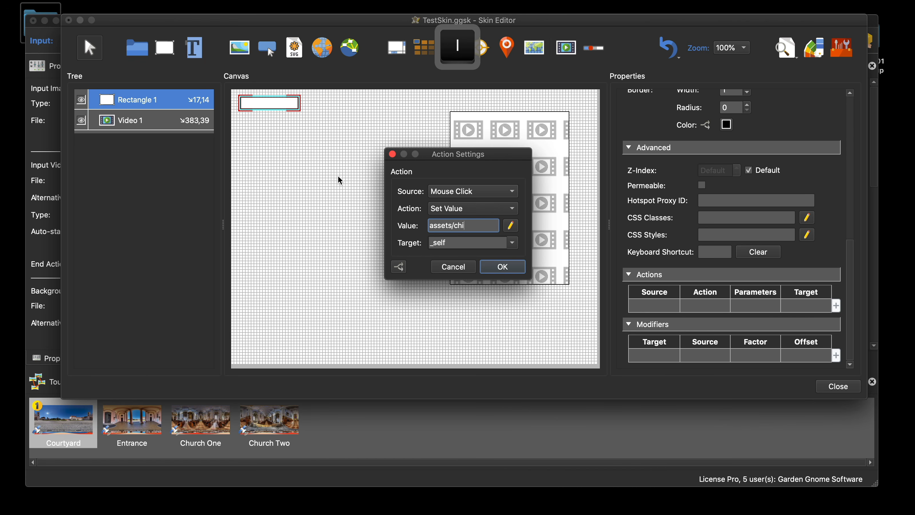
pyautogui.write('r')
pyautogui.press('BackSpace')
pyautogui.press('BackSpace')
pyautogui.press('BackSpace')
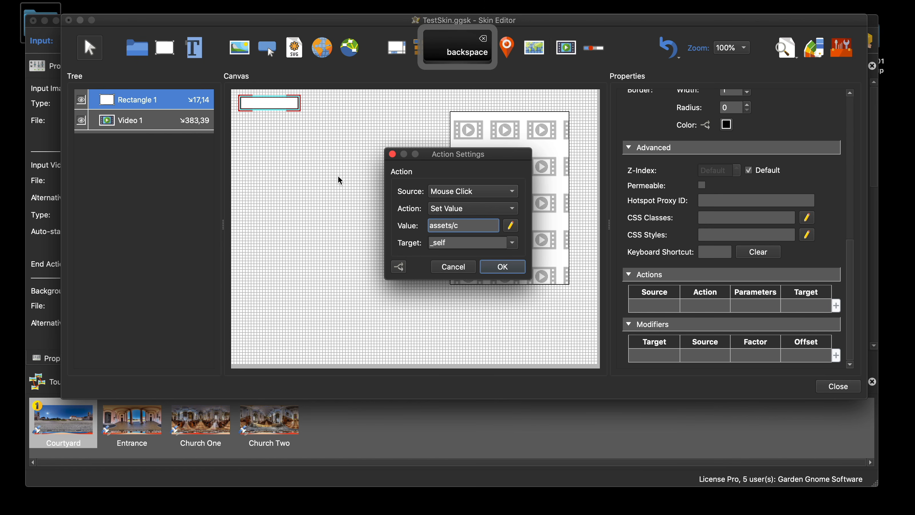
pyautogui.write('urch.mp4')
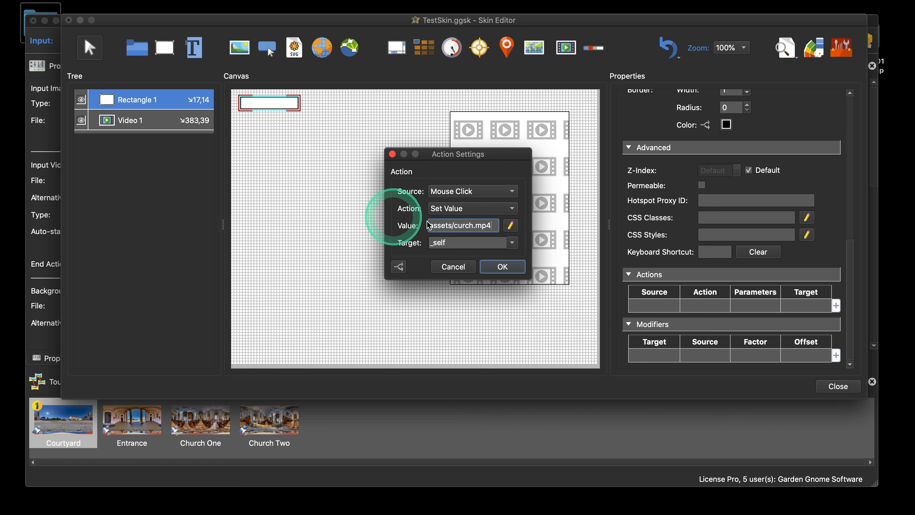
pyautogui.click(512, 242)
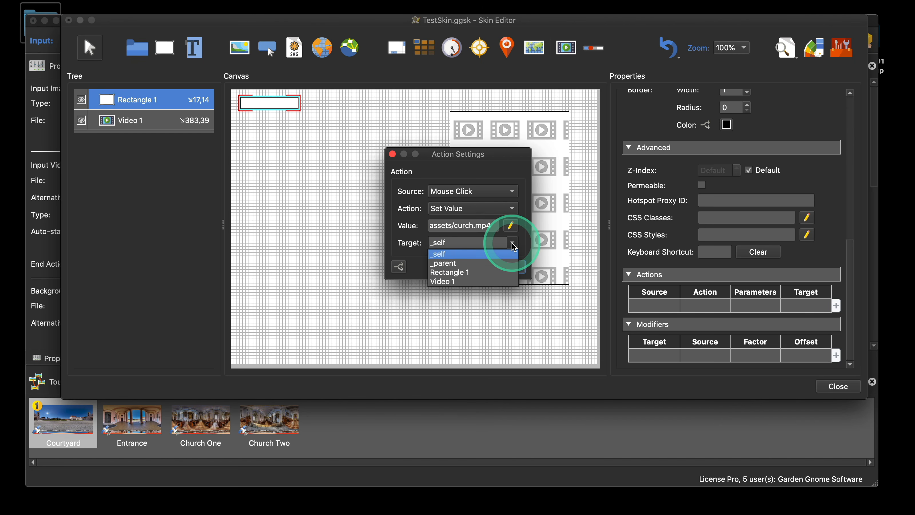
pyautogui.click(487, 281)
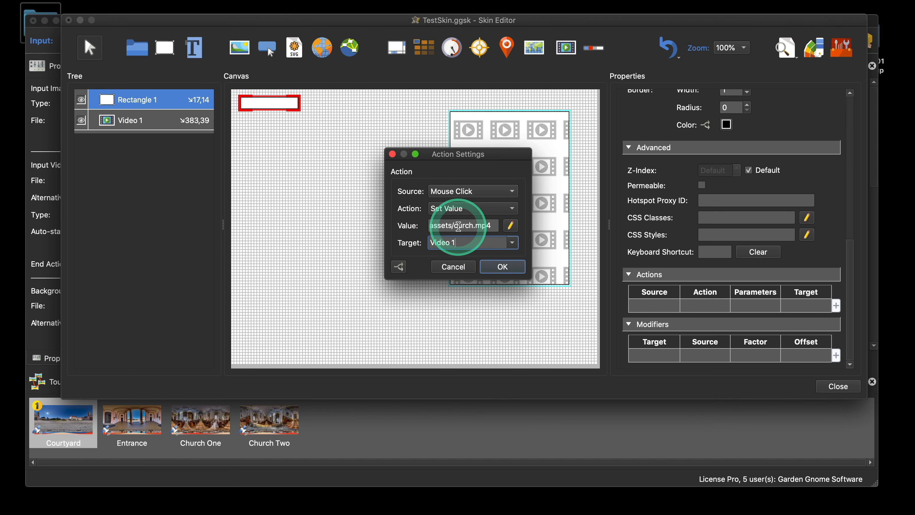
pyautogui.click(458, 226)
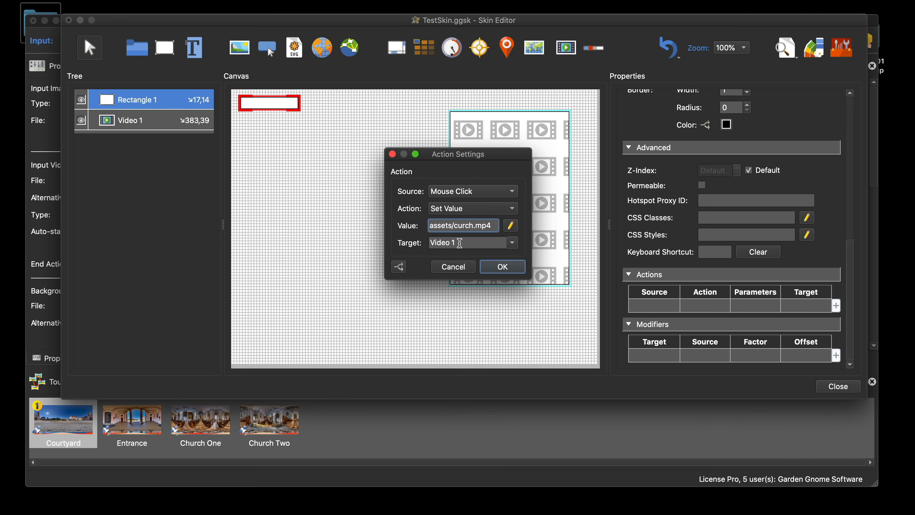
pyautogui.write('h')
pyautogui.click(492, 266)
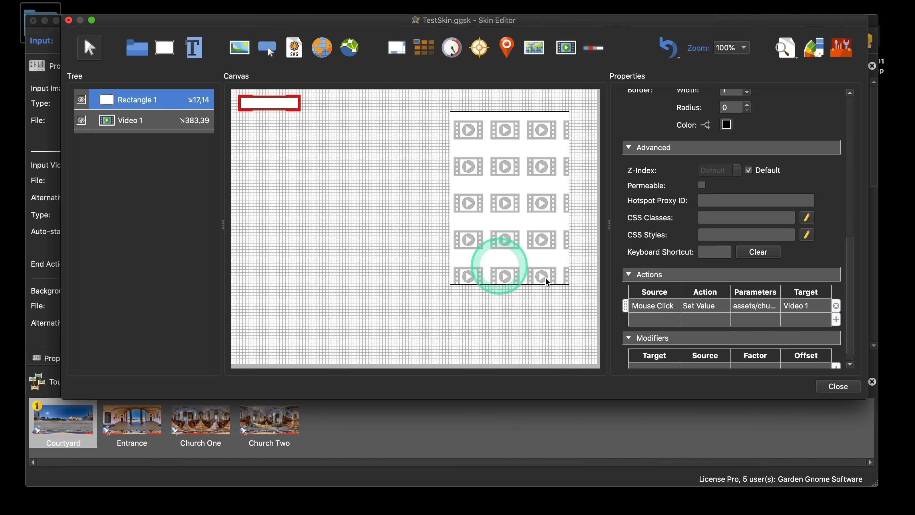
# Close the Skin Editor and generate the tour output with the TestSkin.ggsk skin
pyautogui.click(835, 386)
pyautogui.click(532, 215)
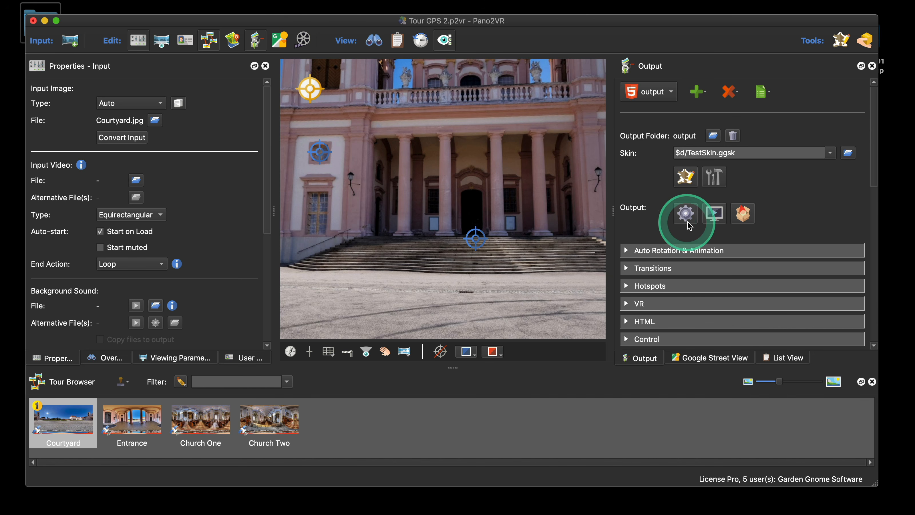
pyautogui.click(685, 213)
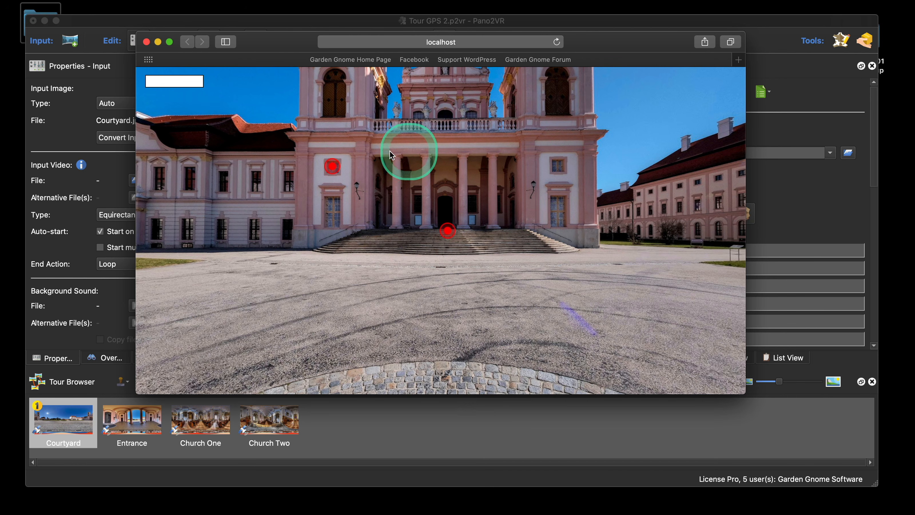
# Check the asset video's playback in the browser output, close it, and look over the TestSkin.ggsk layout in the Skin Editor
pyautogui.moveTo(311, 174)
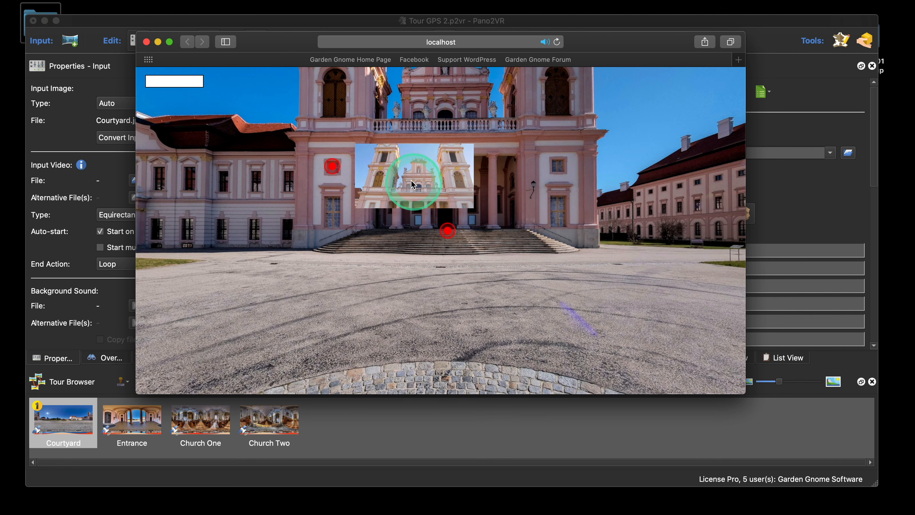
pyautogui.click(147, 42)
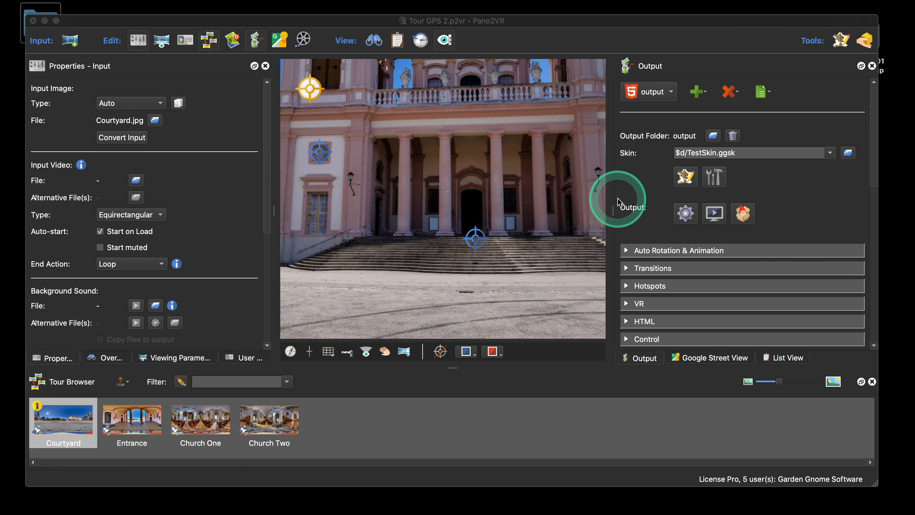
pyautogui.click(686, 176)
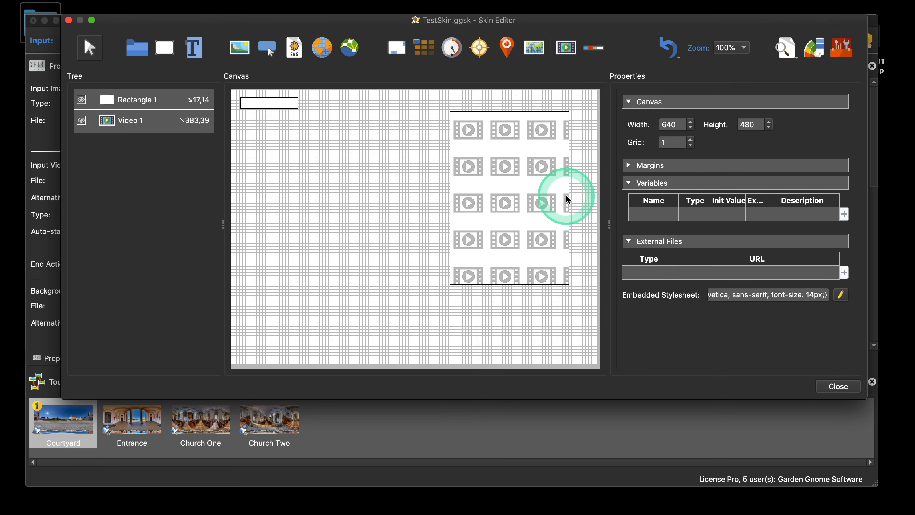
pyautogui.click(69, 20)
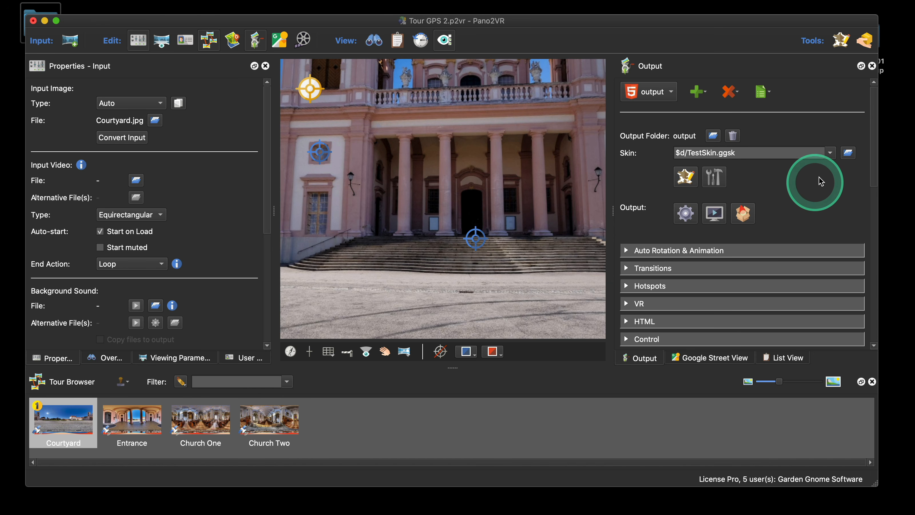
# Switch the output skin to skin 2.ggsk and open it in the Skin Editor
pyautogui.click(830, 152)
pyautogui.click(782, 182)
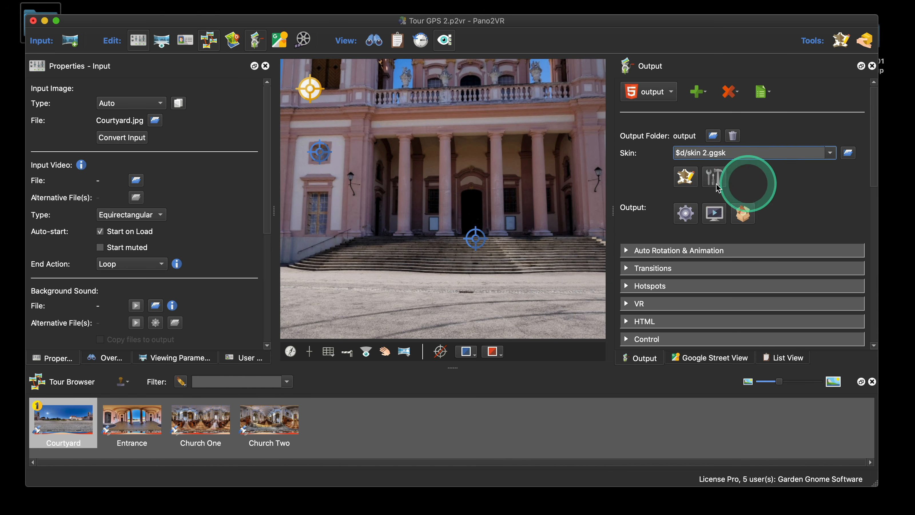
pyautogui.click(694, 178)
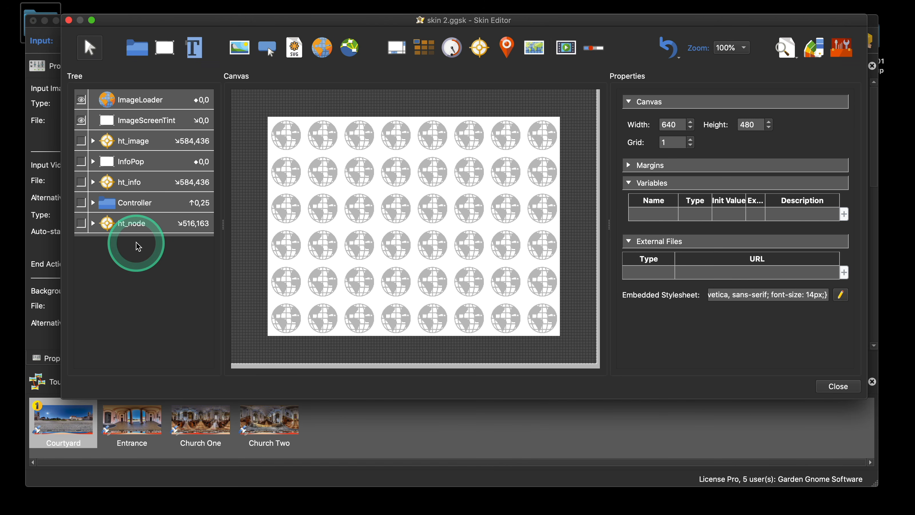
# Hide ImageLoader and ImageScreenTint on the canvas and place a new video element at about X 198, Y 110 px
pyautogui.click(85, 102)
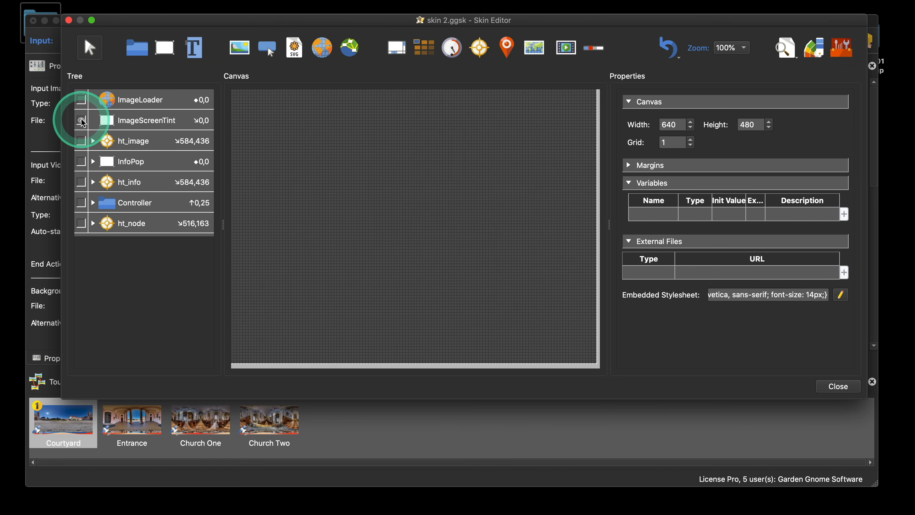
pyautogui.click(83, 121)
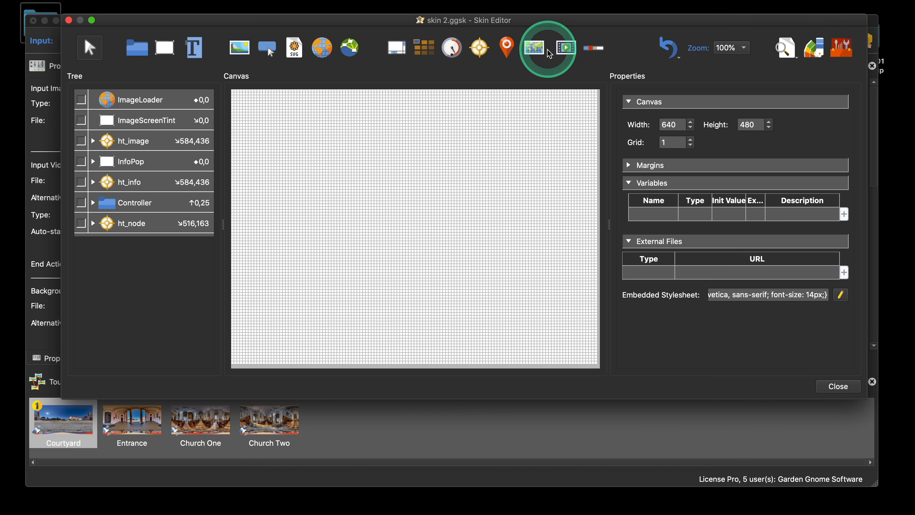
pyautogui.click(565, 54)
pyautogui.click(462, 155)
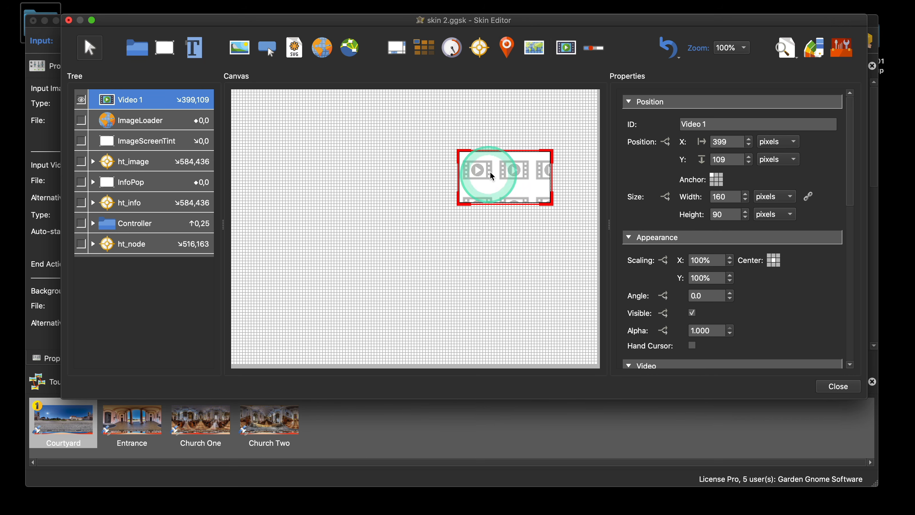
pyautogui.moveTo(490, 171); pyautogui.dragTo(375, 166)
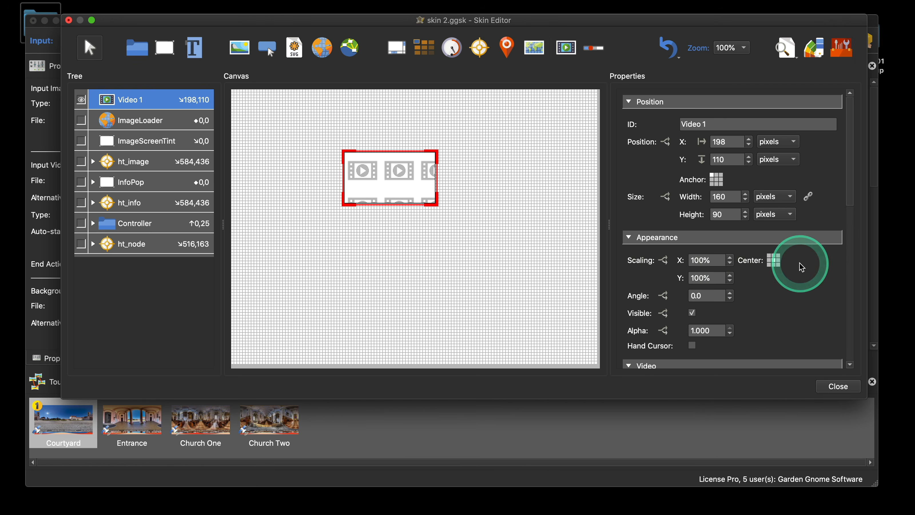
# Rename the new video element's ID to VideoPop
pyautogui.moveTo(707, 124); pyautogui.dragTo(660, 123)
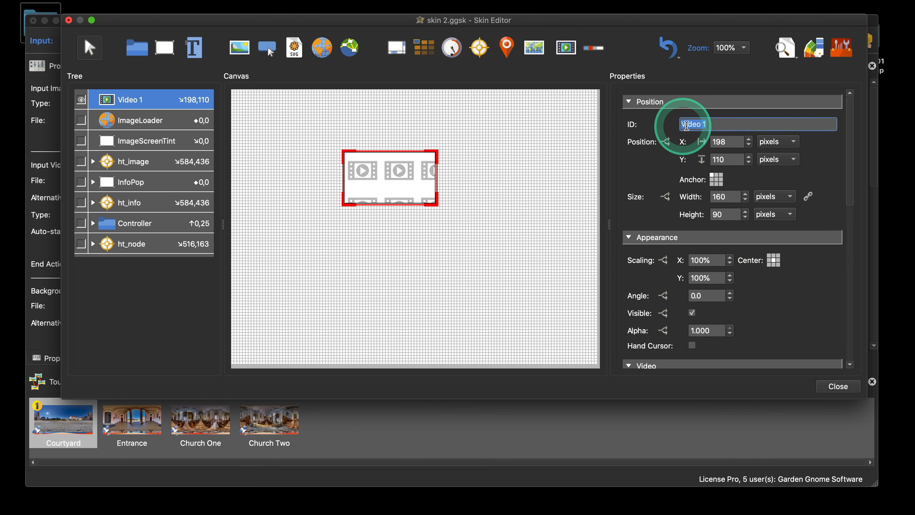
pyautogui.press('Right')
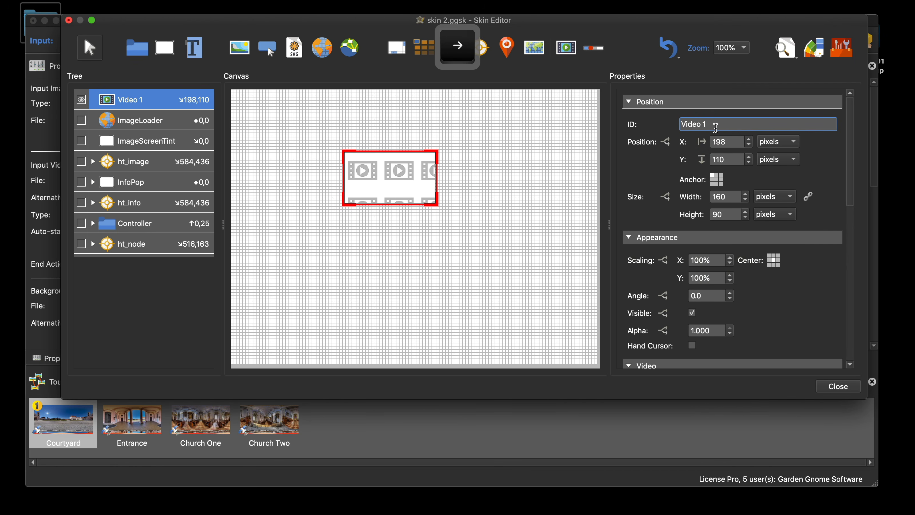
pyautogui.press('BackSpace')
pyautogui.press('BackSpace')
pyautogui.write('Pop')
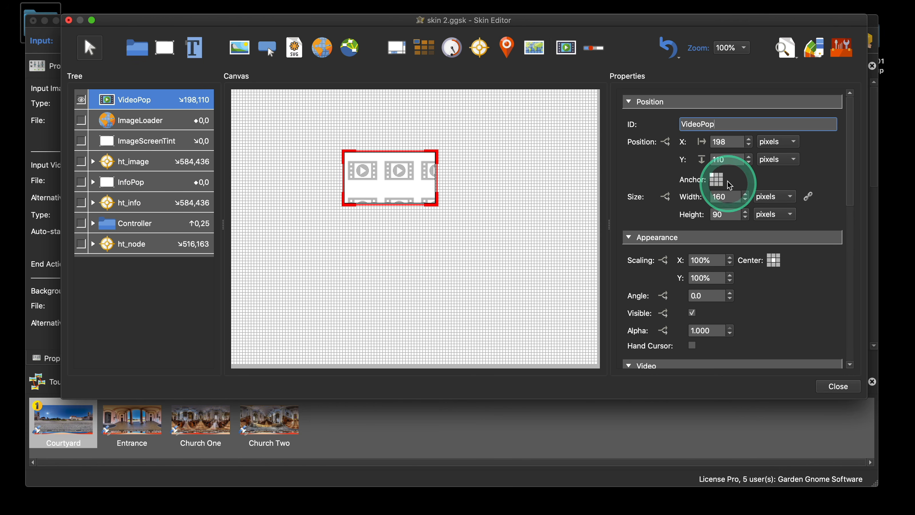
# Anchor VideoPop to the center of the canvas and set its X and Y position to 0 pixels
pyautogui.click(717, 179)
pyautogui.moveTo(735, 143); pyautogui.dragTo(701, 143)
pyautogui.write('0')
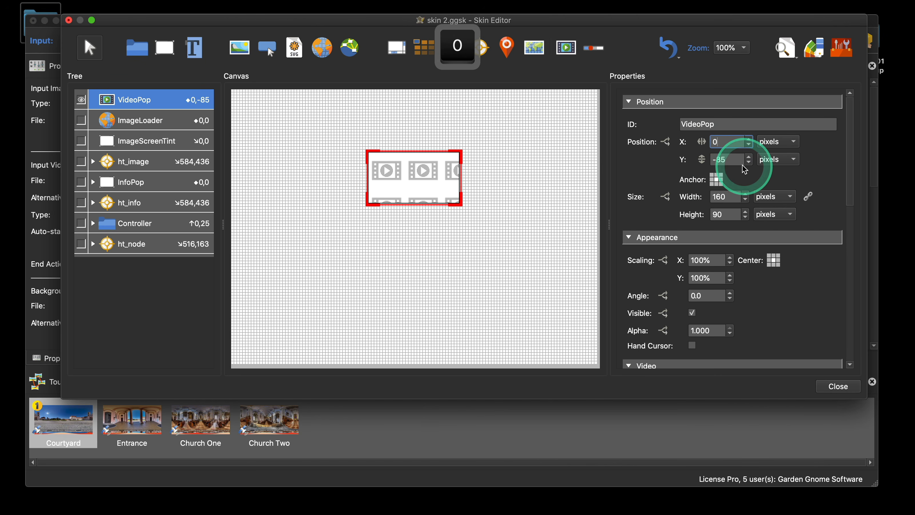
pyautogui.doubleClick(725, 159)
pyautogui.write('0')
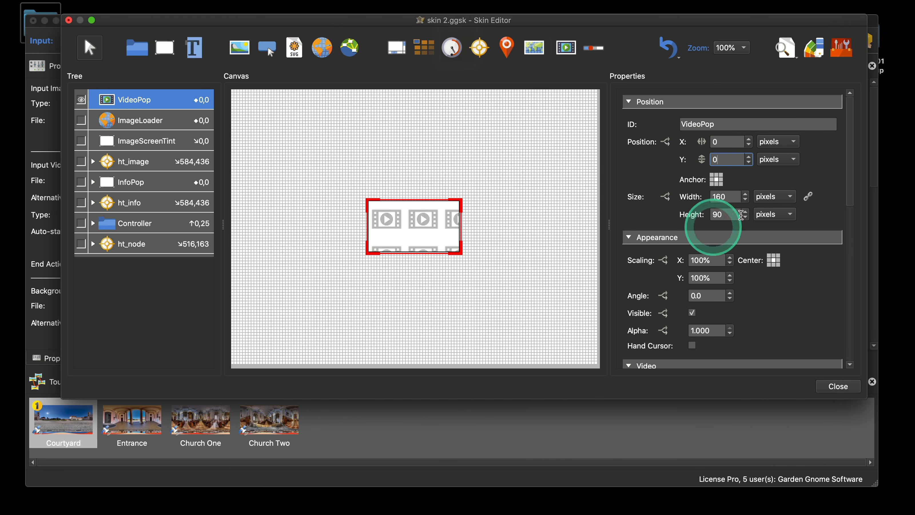
# Change VideoPop's size units to percent and set both width and height to 80
pyautogui.moveTo(739, 196); pyautogui.dragTo(698, 219)
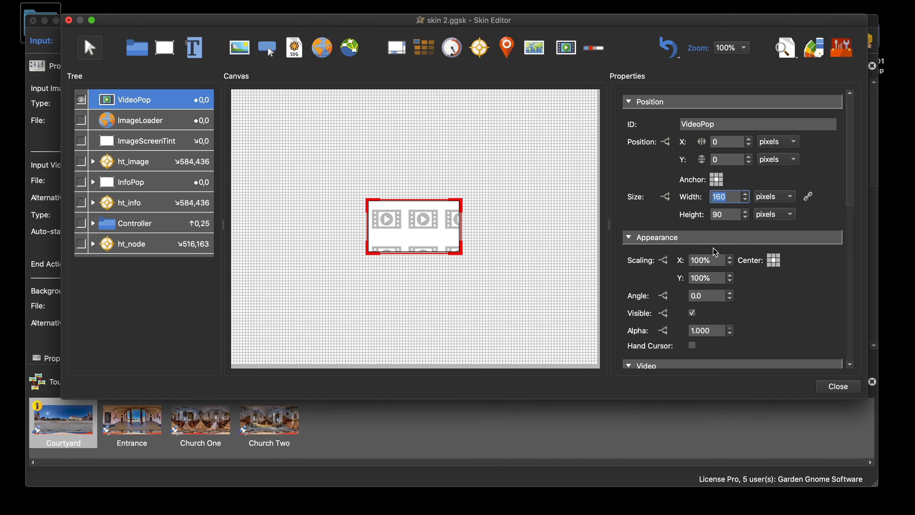
pyautogui.click(774, 197)
pyautogui.click(781, 216)
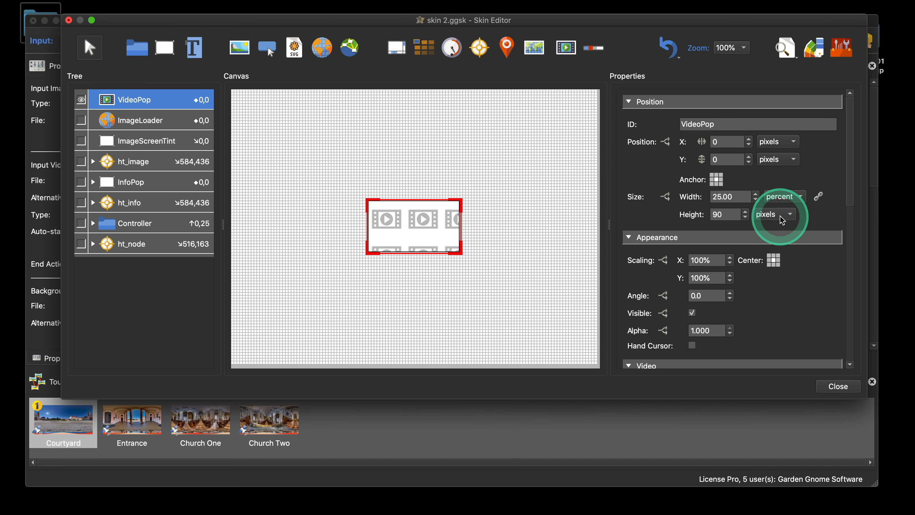
pyautogui.moveTo(746, 198); pyautogui.dragTo(703, 198)
pyautogui.write('80')
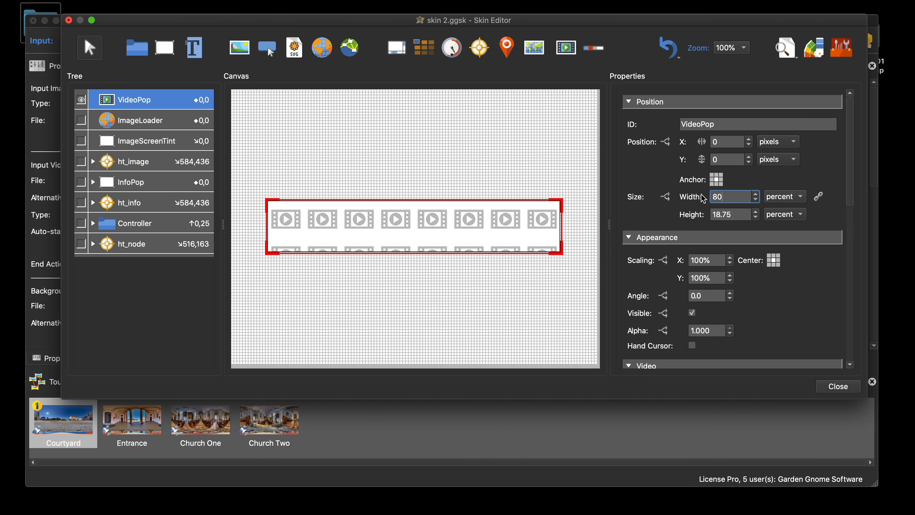
pyautogui.press('Tab')
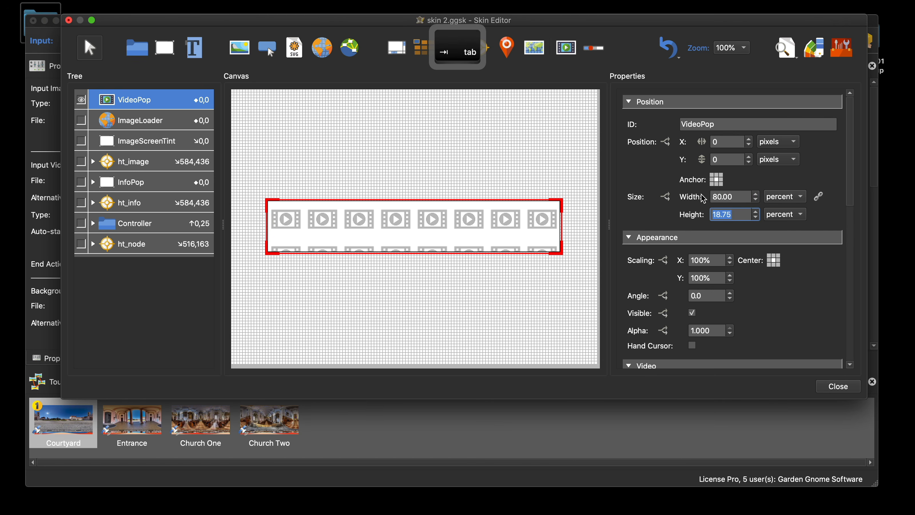
pyautogui.write('80')
pyautogui.press('Tab')
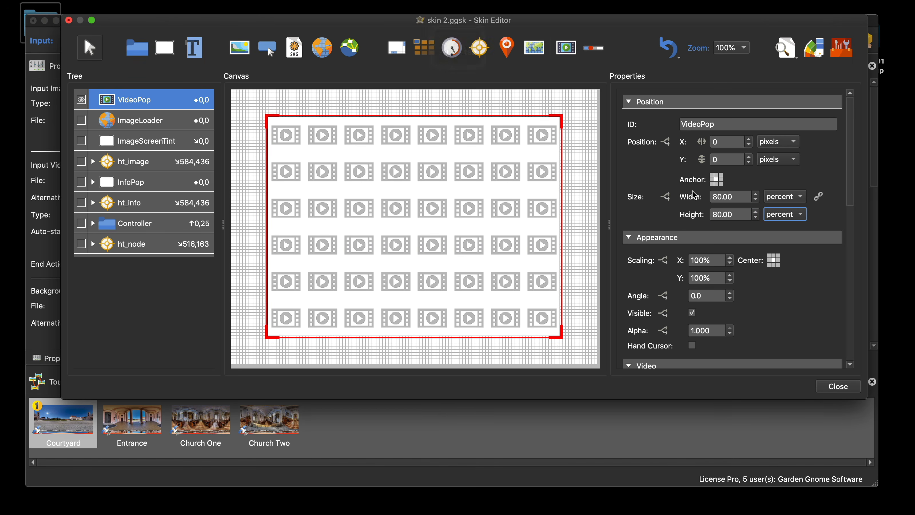
# Examine how VideoPop scales in the live preview by enlarging the preview window to about 804 × 536, and close the preview
pyautogui.scroll(-1, 695, 197)
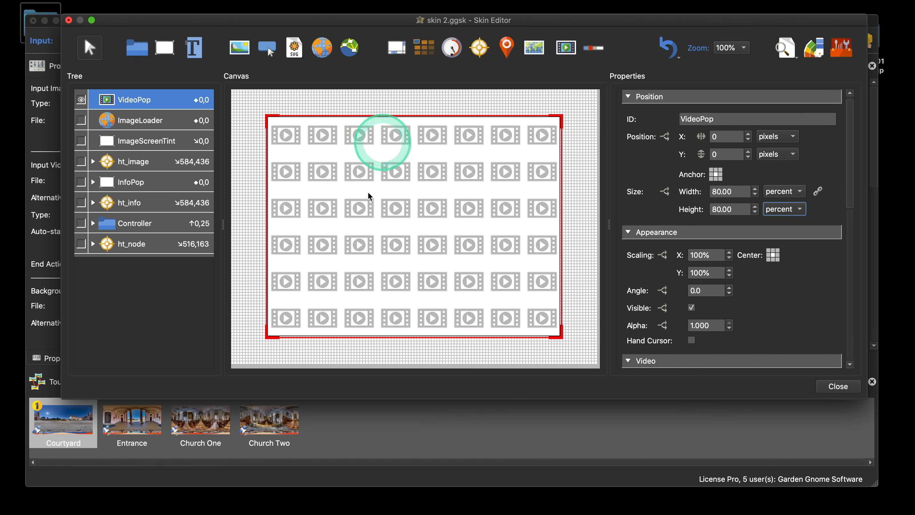
pyautogui.click(786, 50)
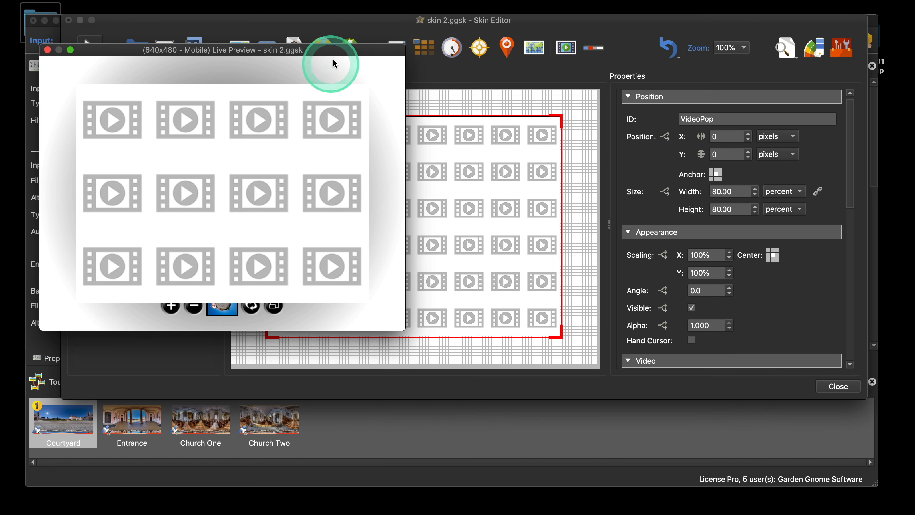
pyautogui.moveTo(333, 59); pyautogui.dragTo(396, 65)
pyautogui.moveTo(470, 343); pyautogui.dragTo(563, 370)
pyautogui.click(248, 153)
pyautogui.click(110, 57)
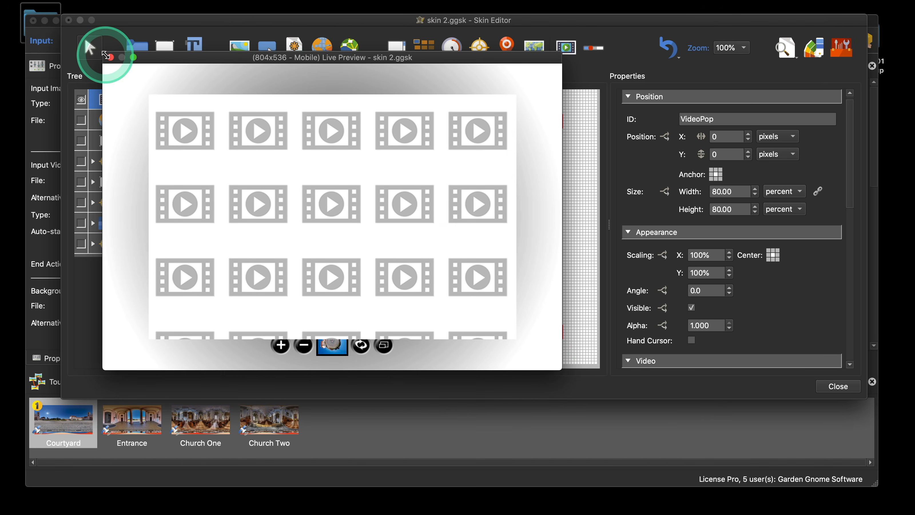
pyautogui.click(642, 175)
pyautogui.click(706, 250)
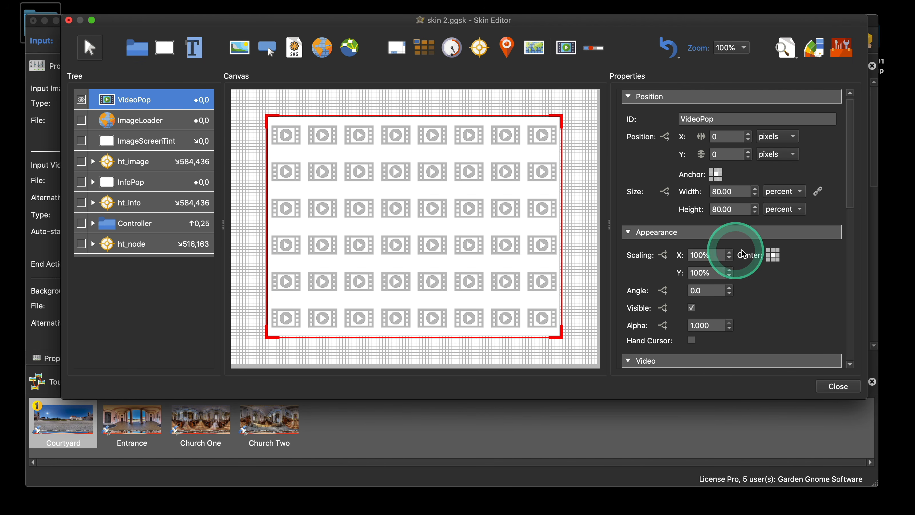
# Enable the hand cursor for the VideoPop element
pyautogui.click(824, 289)
pyautogui.scroll(-5, 825, 292)
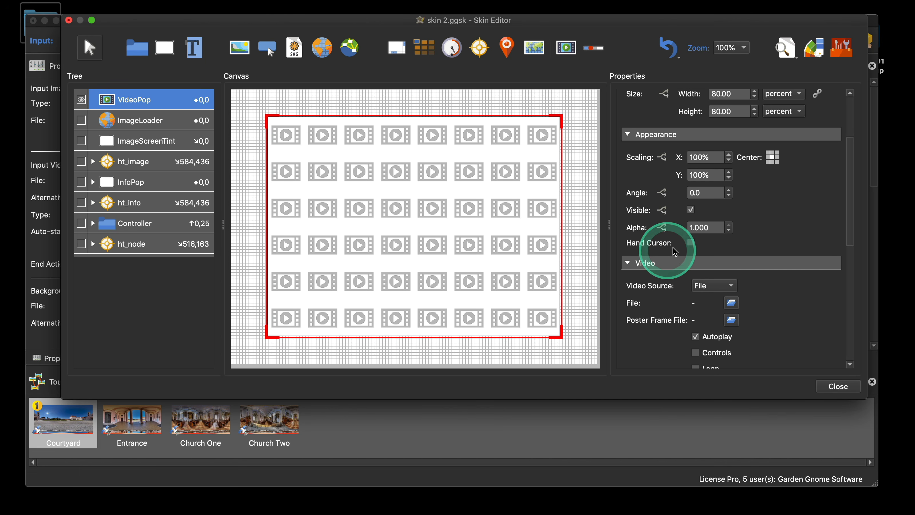
pyautogui.click(691, 243)
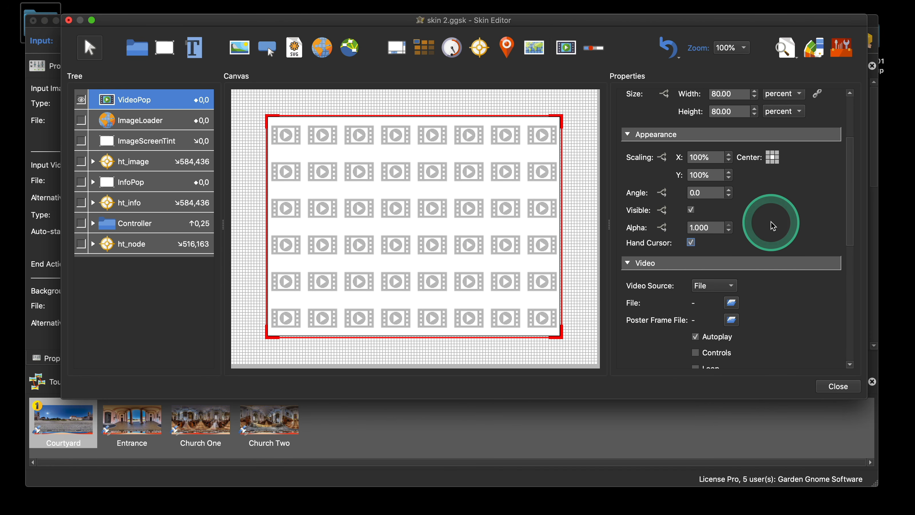
# Review VideoPop's video settings, turn off its Visible property, and hide it on the canvas
pyautogui.scroll(-3, 767, 228)
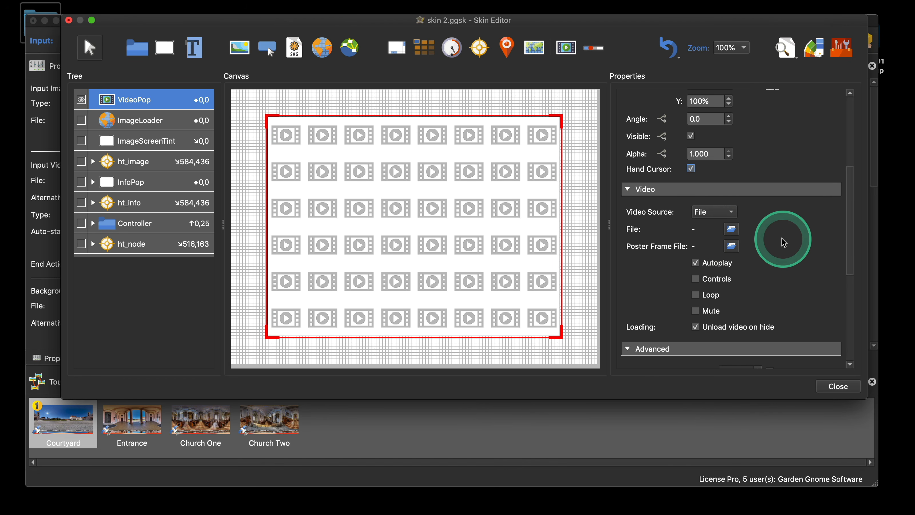
pyautogui.scroll(-4, 784, 242)
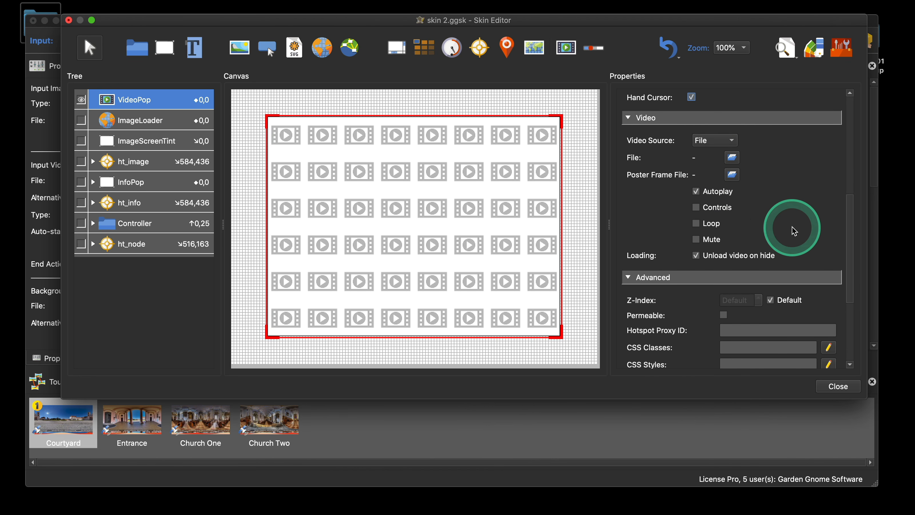
pyautogui.scroll(-2, 795, 231)
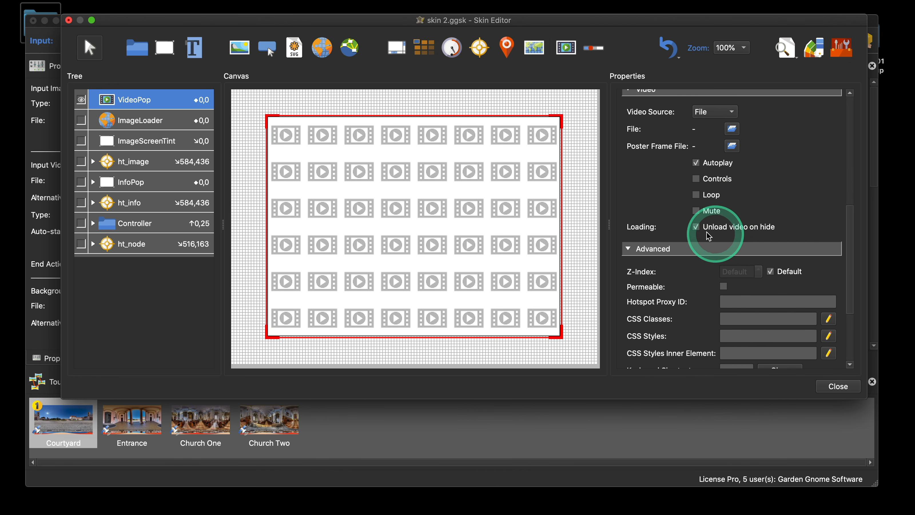
pyautogui.scroll(6, 752, 232)
pyautogui.scroll(1, 755, 241)
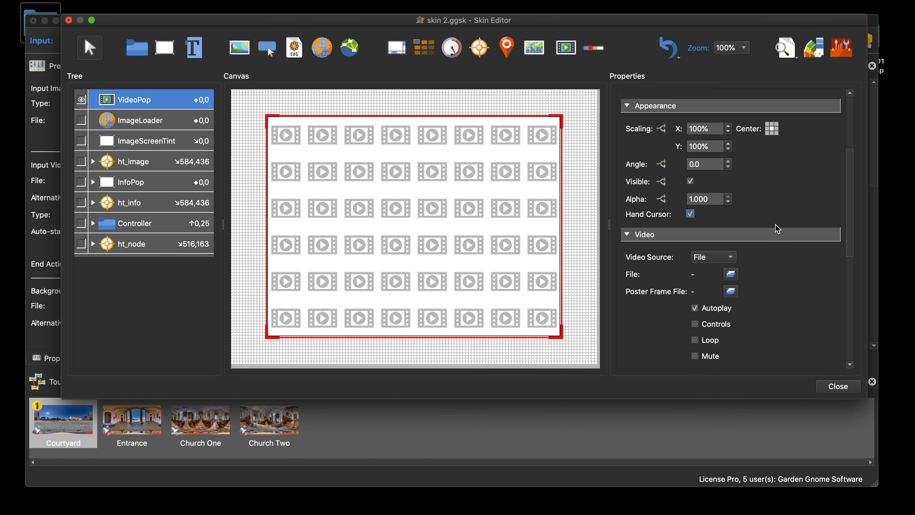
pyautogui.click(691, 182)
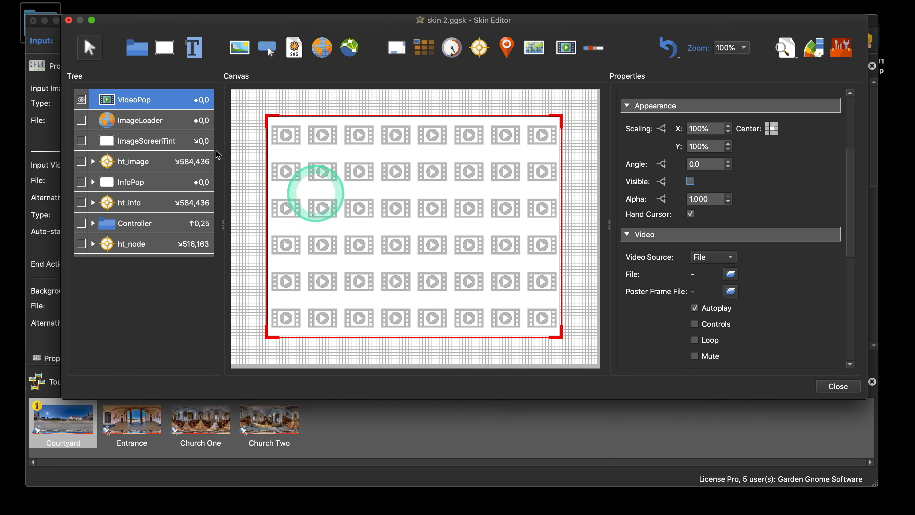
pyautogui.click(82, 100)
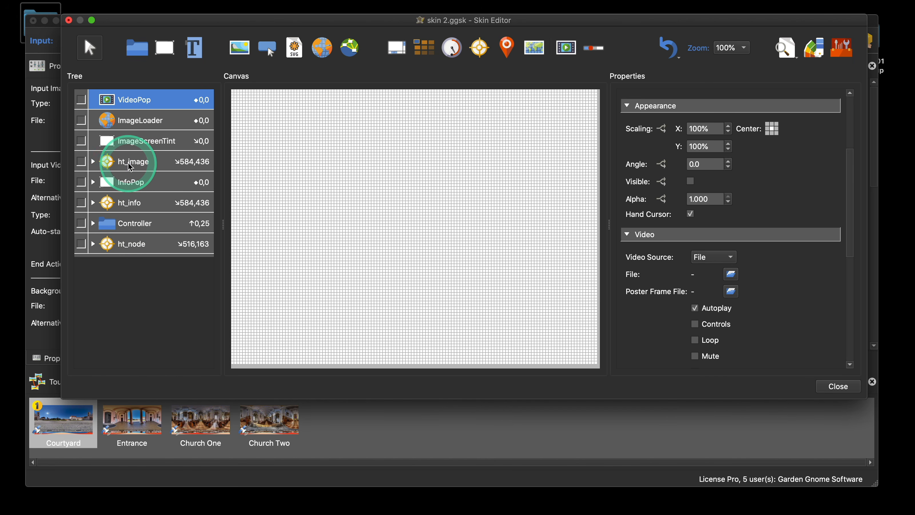
# Duplicate the ht_image hotspot template in the skin tree and select the copy
pyautogui.click(148, 166)
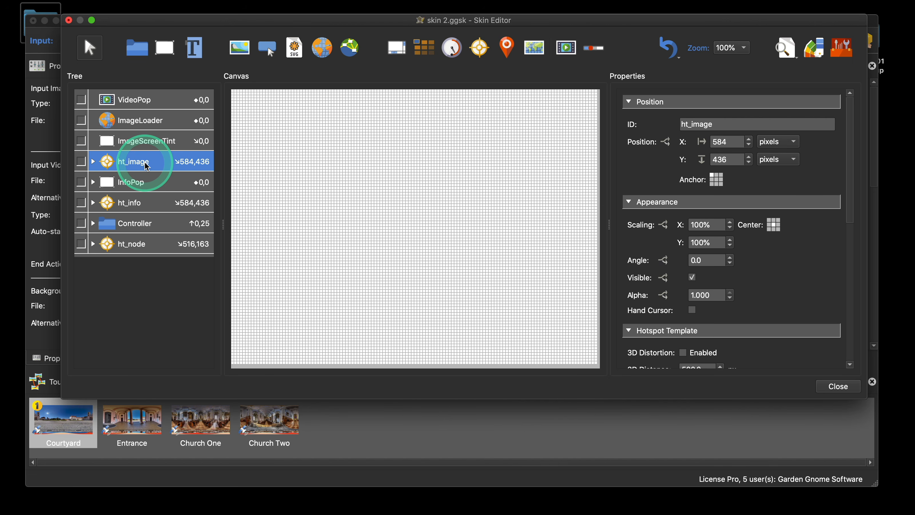
pyautogui.press('super+c')
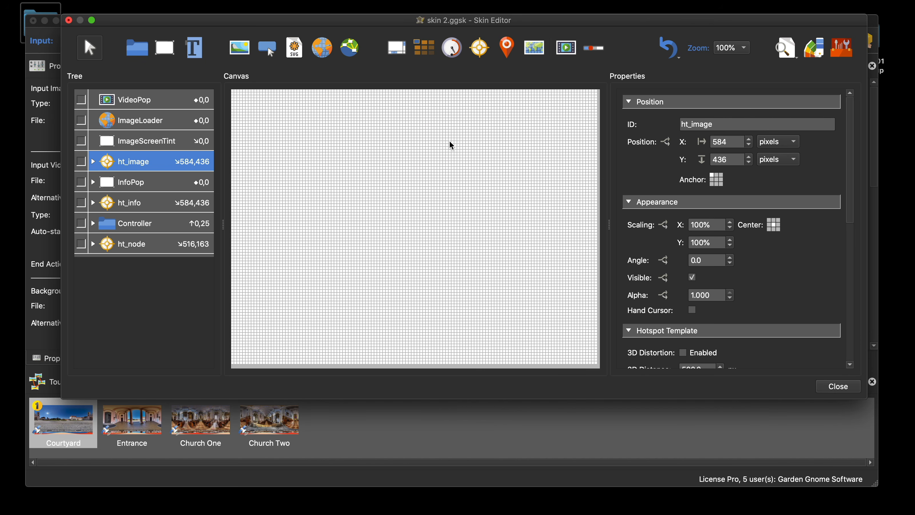
pyautogui.press('super+v')
pyautogui.click(137, 105)
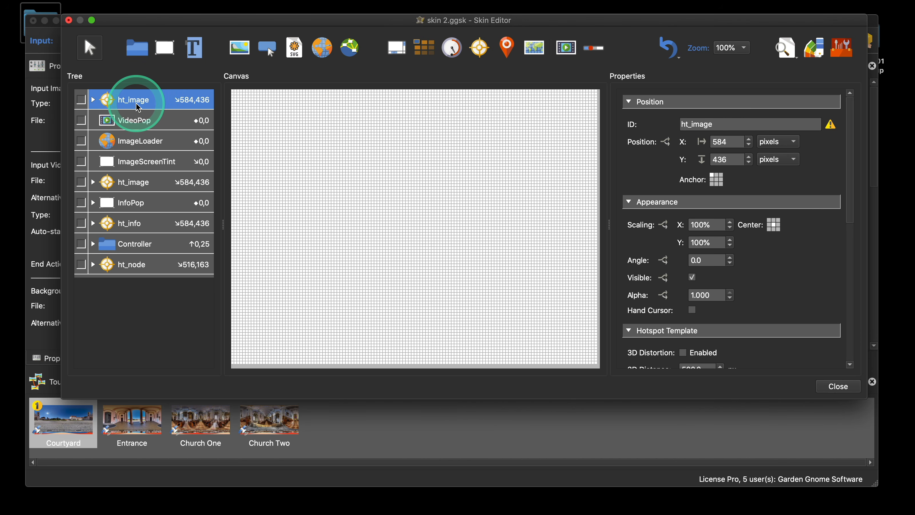
# Rename the duplicated hotspot template's ID to ht_video_file
pyautogui.click(717, 124)
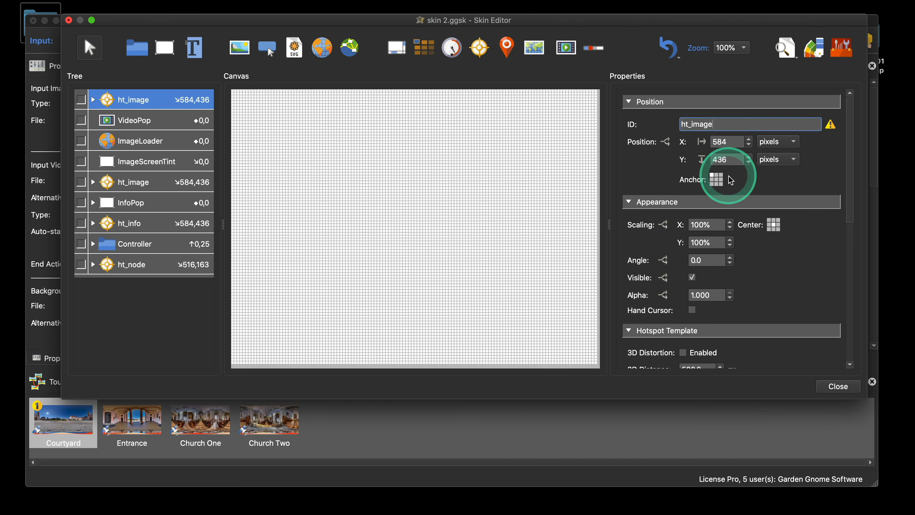
pyautogui.press('BackSpace')
pyautogui.press('BackSpace')
pyautogui.press('BackSpace')
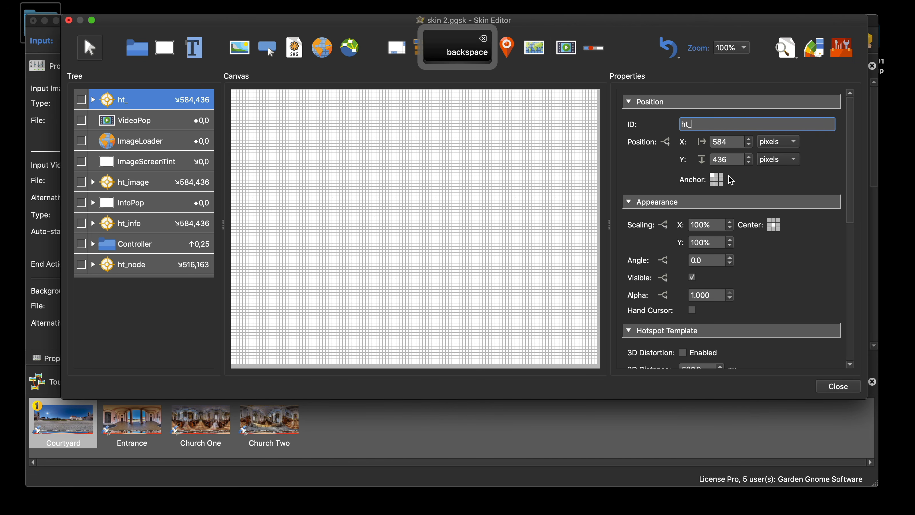
pyautogui.write('vid')
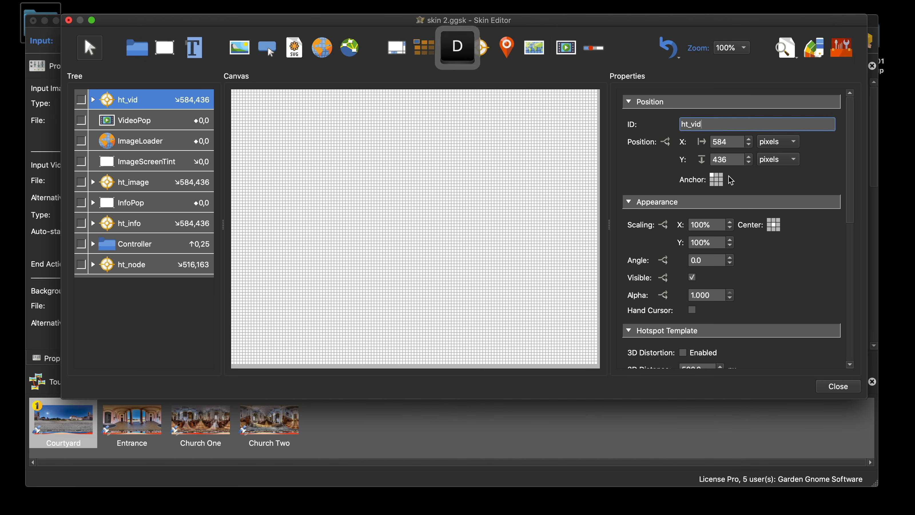
pyautogui.write('eo_')
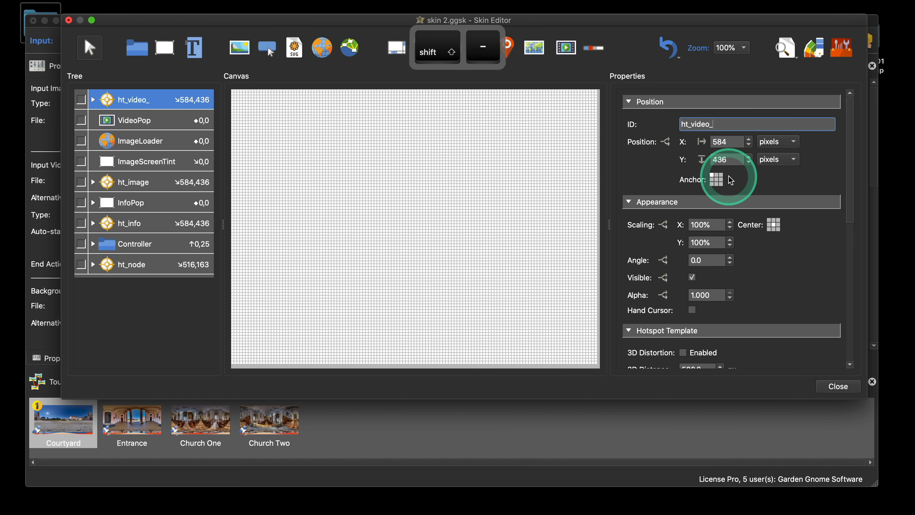
pyautogui.write('fi')
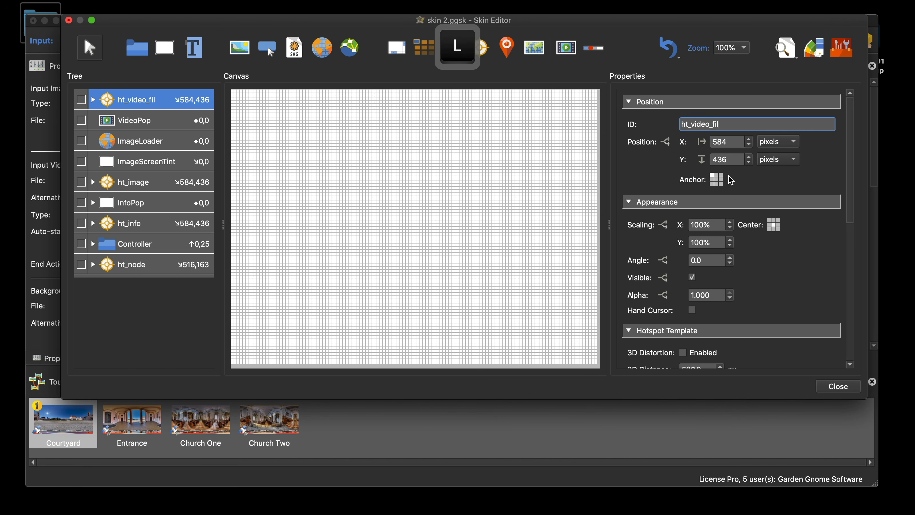
pyautogui.write('le')
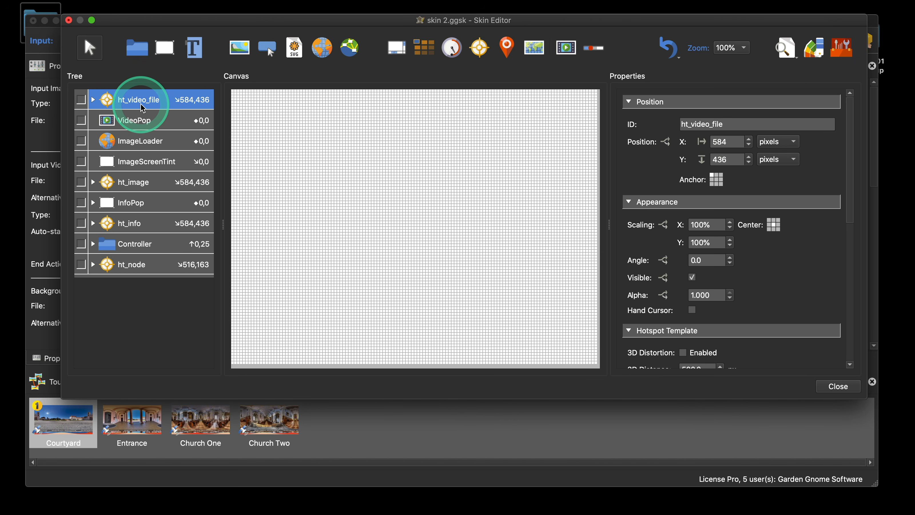
# Delete all three mouse click actions that the ht_video_file template inherited from the image hotspot
pyautogui.scroll(-10, 782, 259)
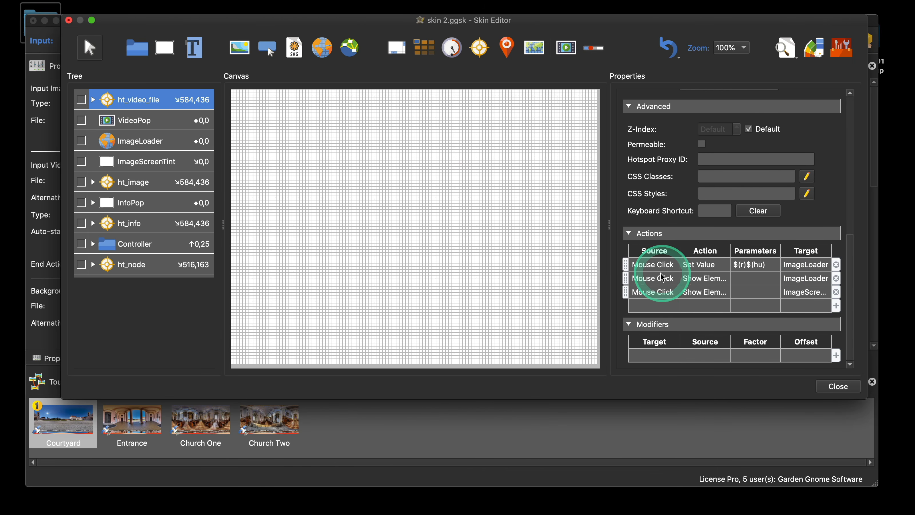
pyautogui.click(836, 292)
pyautogui.click(836, 292)
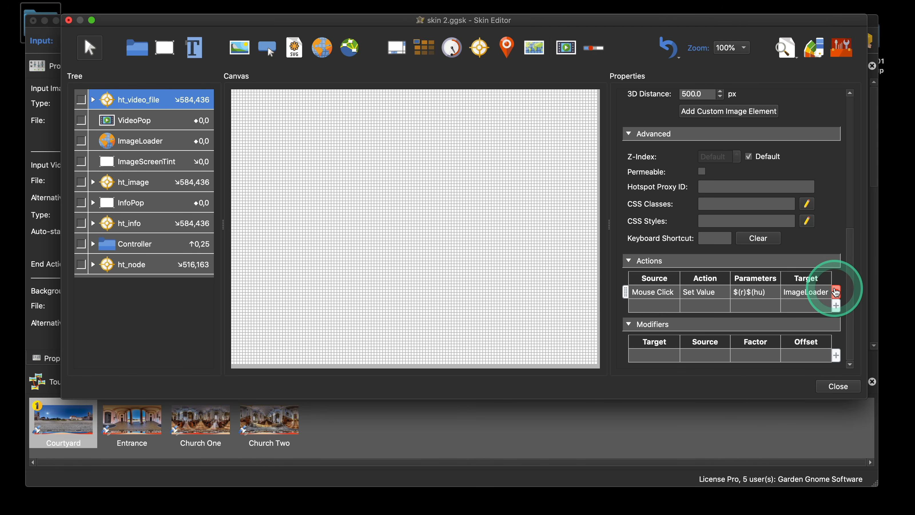
pyautogui.click(836, 292)
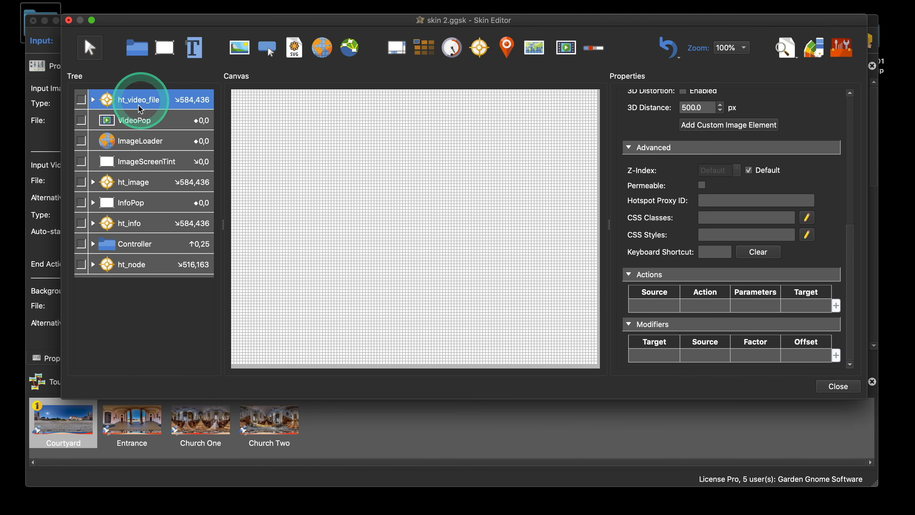
pyautogui.scroll(5, 825, 155)
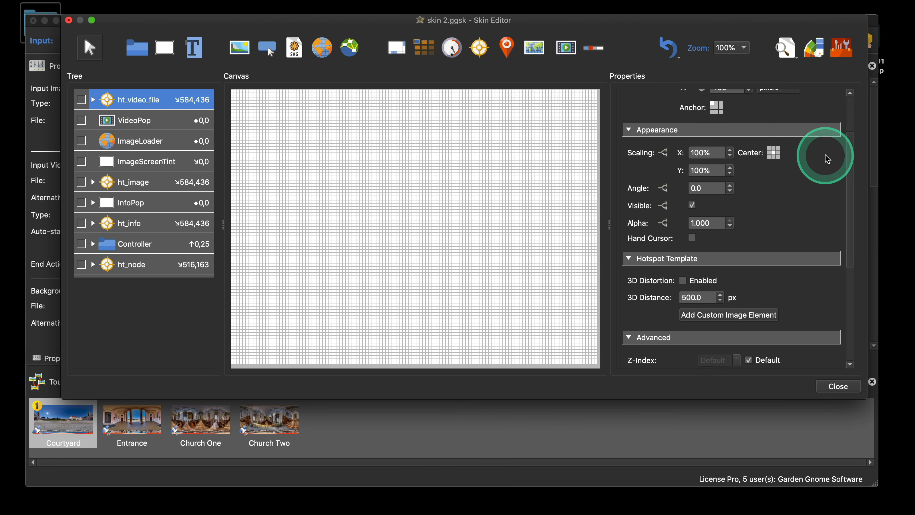
pyautogui.scroll(3, 826, 156)
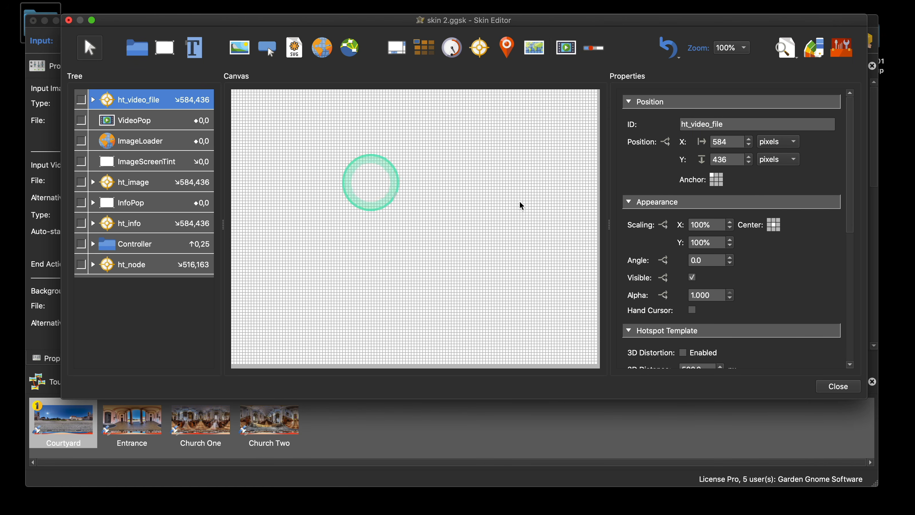
# Add an action to ht_video_file with source Mouse Click, action Visibility, type Show Element and target VideoPop
pyautogui.scroll(-6, 791, 276)
pyautogui.scroll(-2, 792, 277)
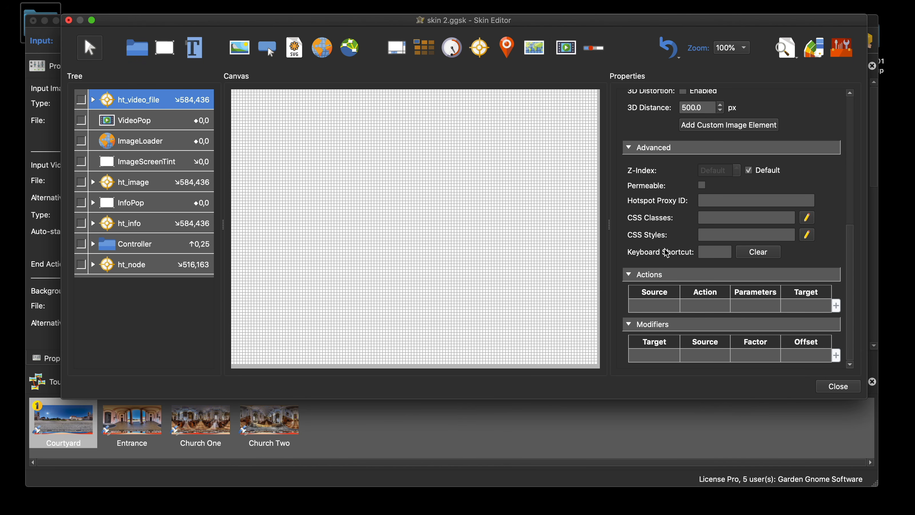
pyautogui.doubleClick(655, 306)
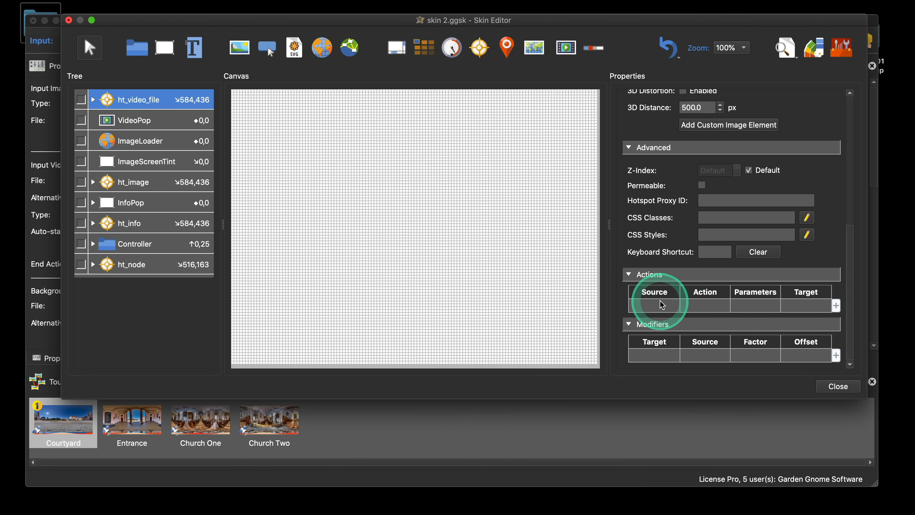
pyautogui.click(449, 191)
pyautogui.click(454, 206)
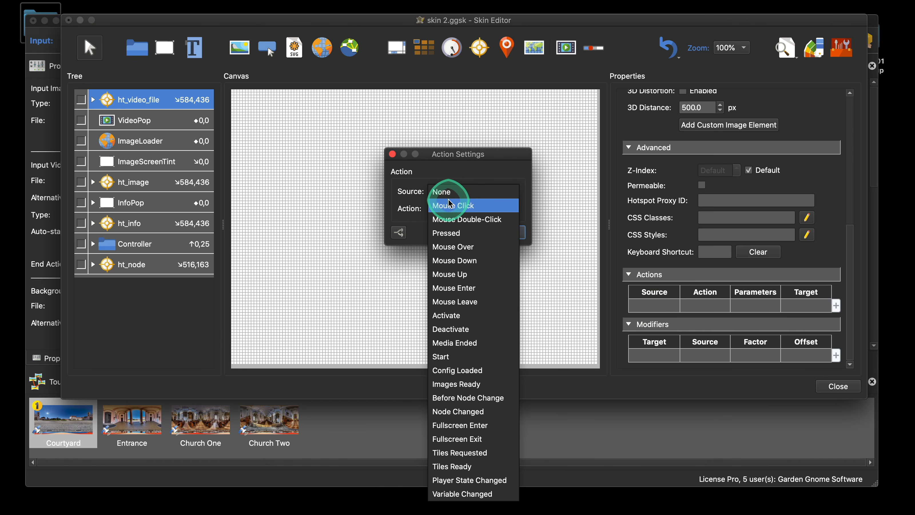
pyautogui.click(468, 209)
pyautogui.click(467, 339)
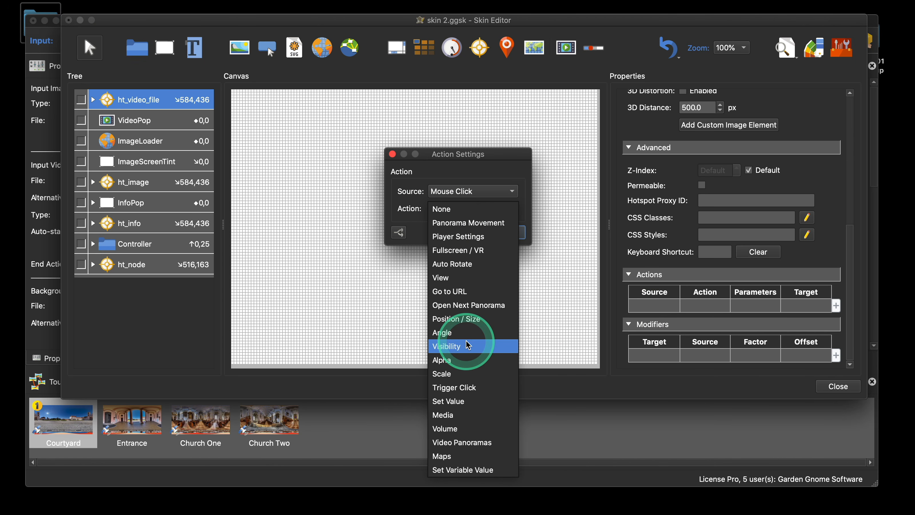
pyautogui.click(456, 231)
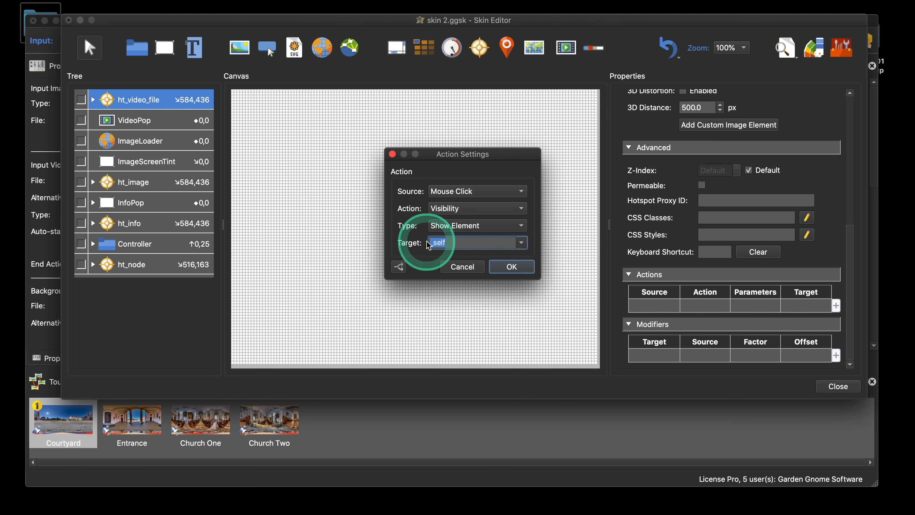
pyautogui.click(524, 247)
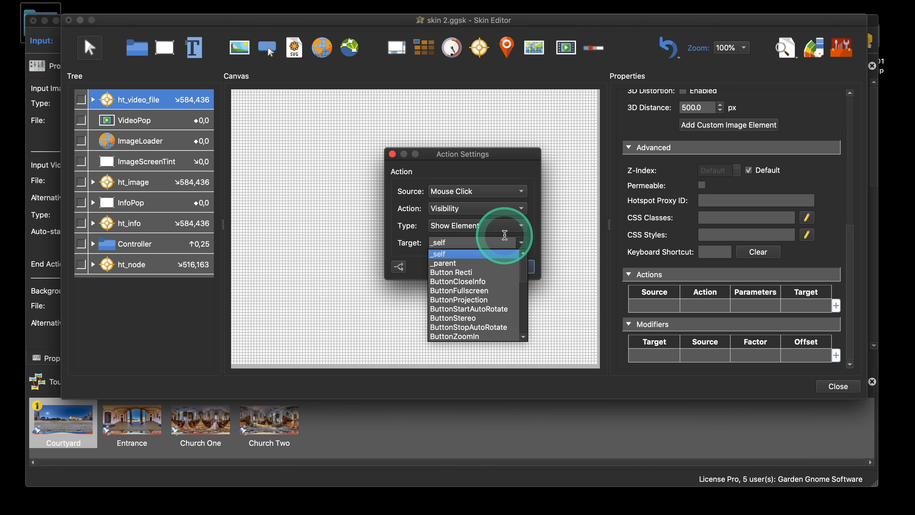
pyautogui.click(534, 271)
pyautogui.click(522, 243)
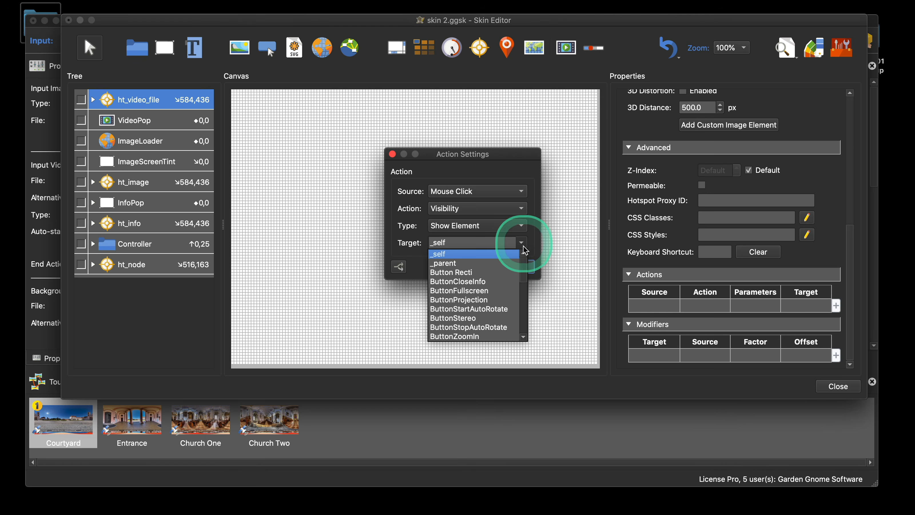
pyautogui.scroll(-5, 518, 339)
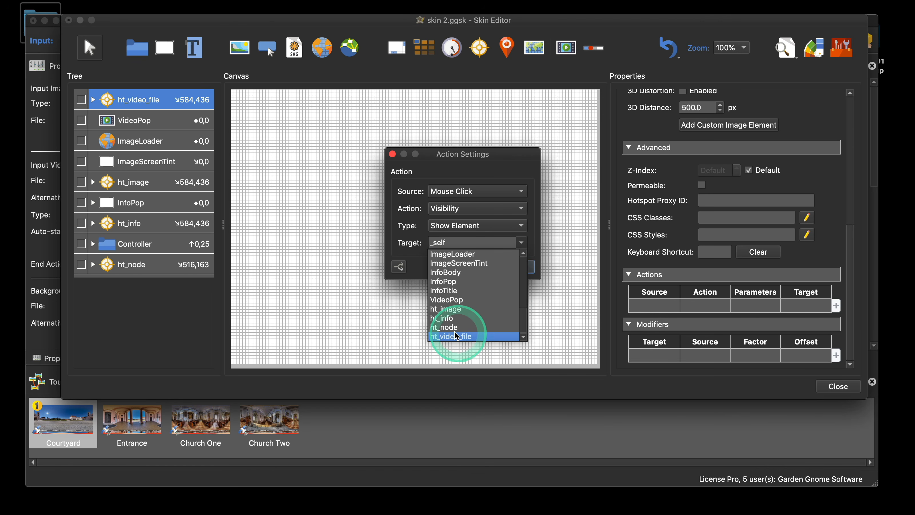
pyautogui.click(454, 299)
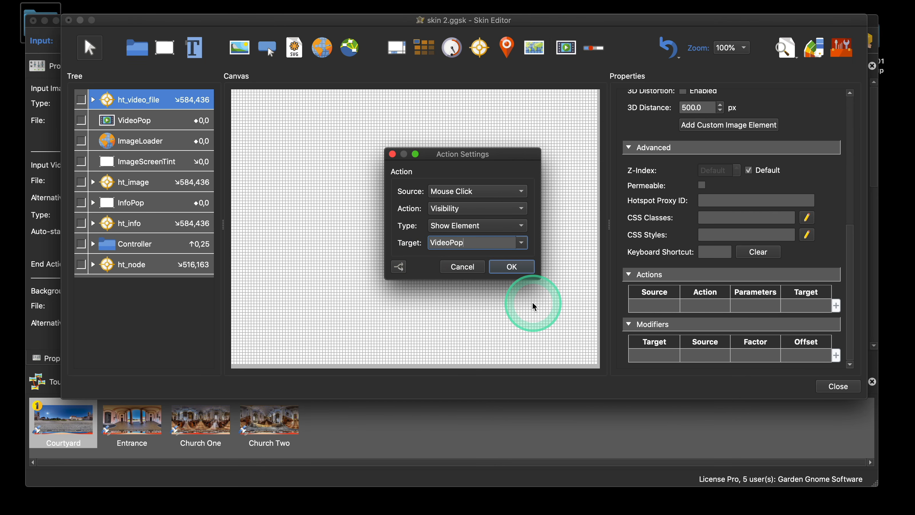
pyautogui.click(512, 267)
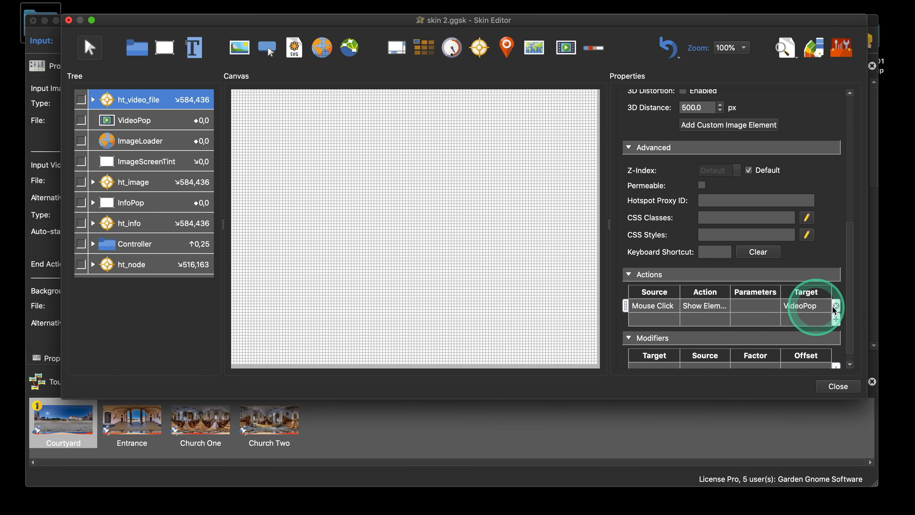
# Copy the Show Element action from ht_video_file and paste it into the VideoPop element's actions
pyautogui.click(652, 310)
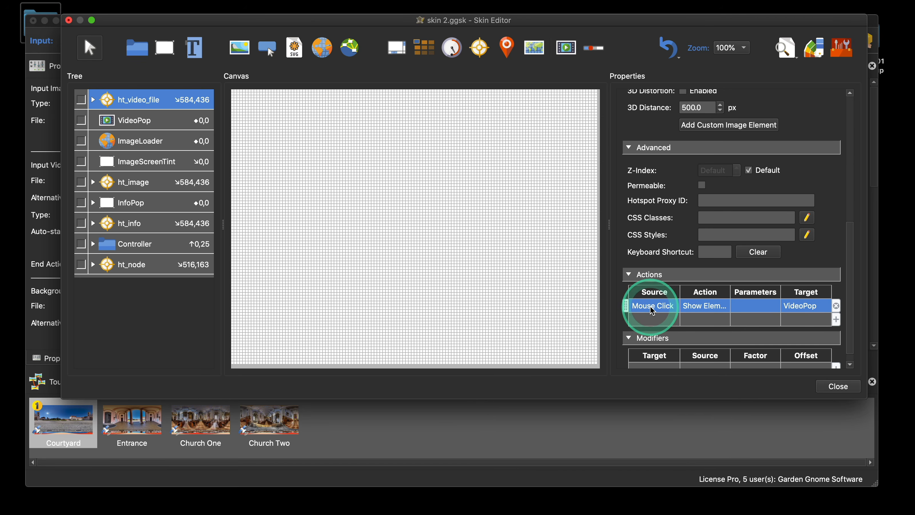
pyautogui.press('super+c')
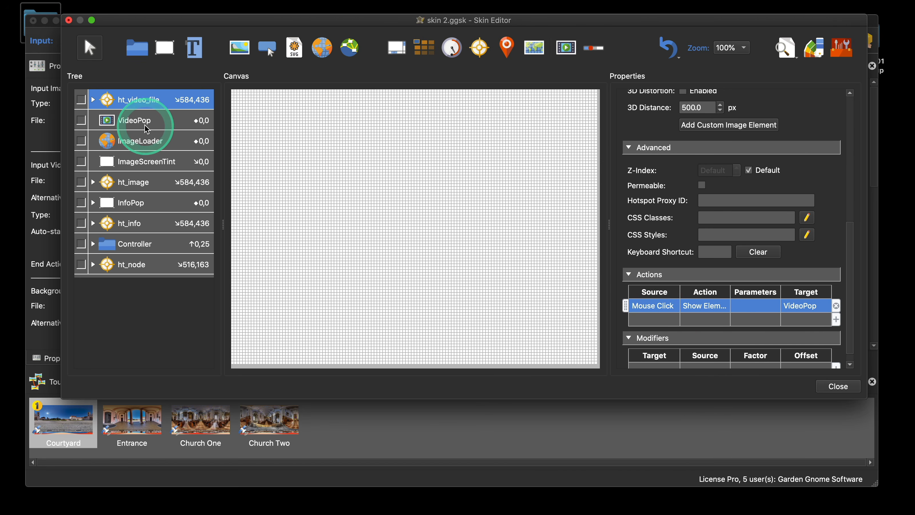
pyautogui.click(133, 120)
pyautogui.scroll(-10, 724, 229)
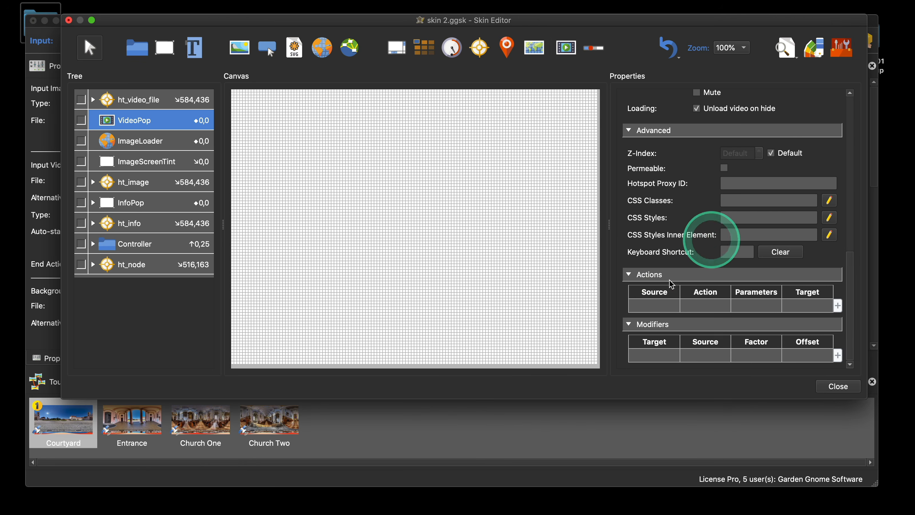
pyautogui.press('super+v')
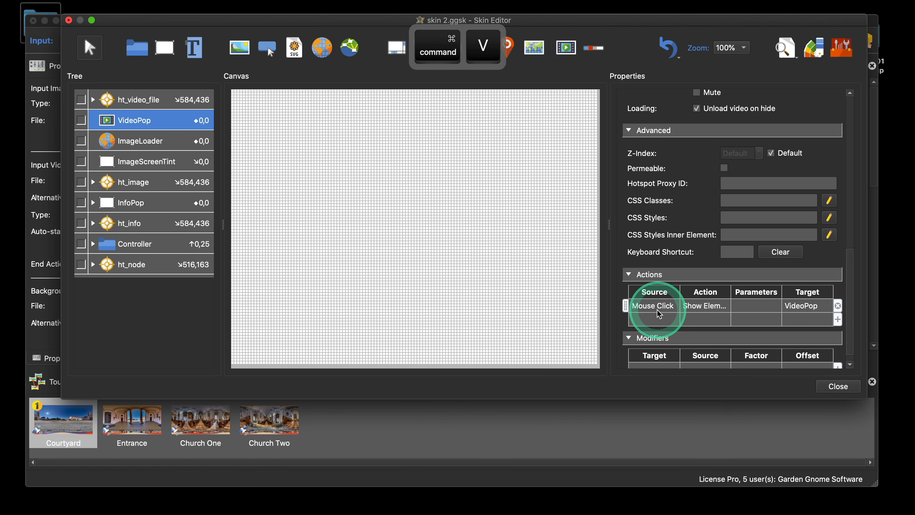
# Change VideoPop's pasted mouse click action to type Hide Element with target _self
pyautogui.doubleClick(651, 306)
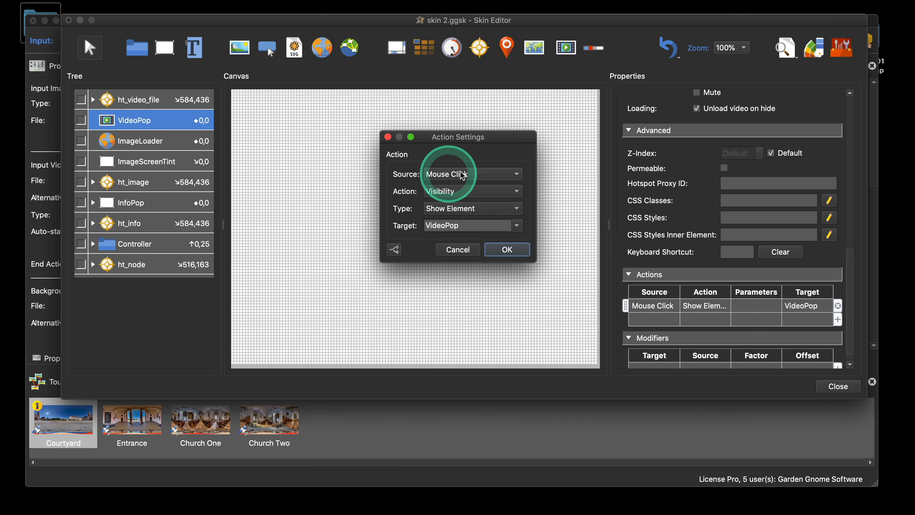
pyautogui.click(460, 211)
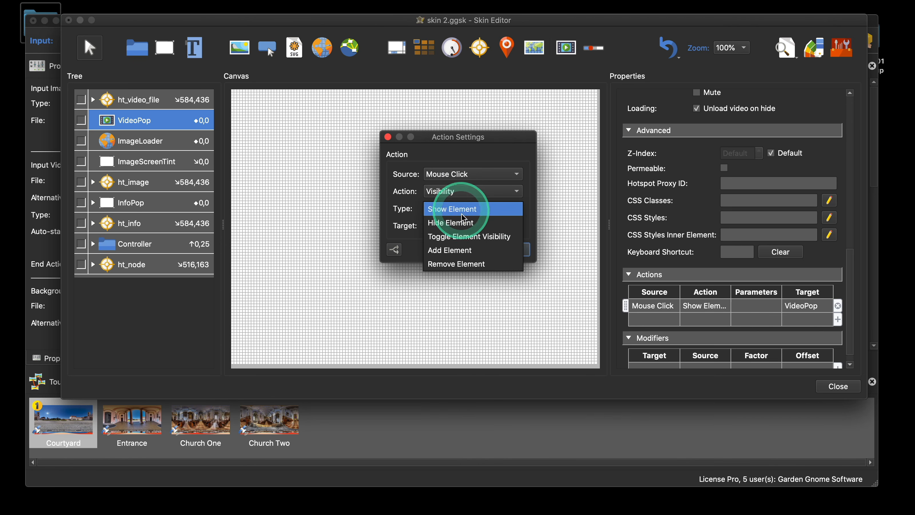
pyautogui.click(437, 221)
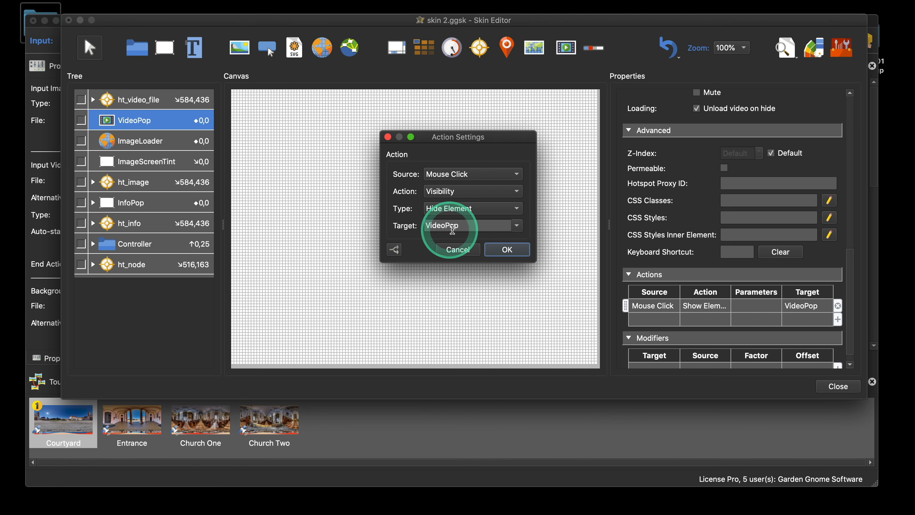
pyautogui.click(518, 226)
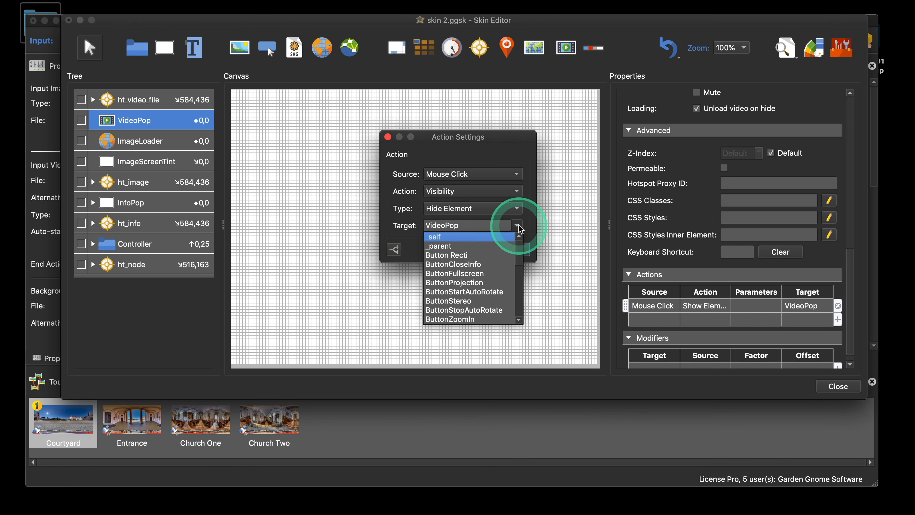
pyautogui.click(476, 238)
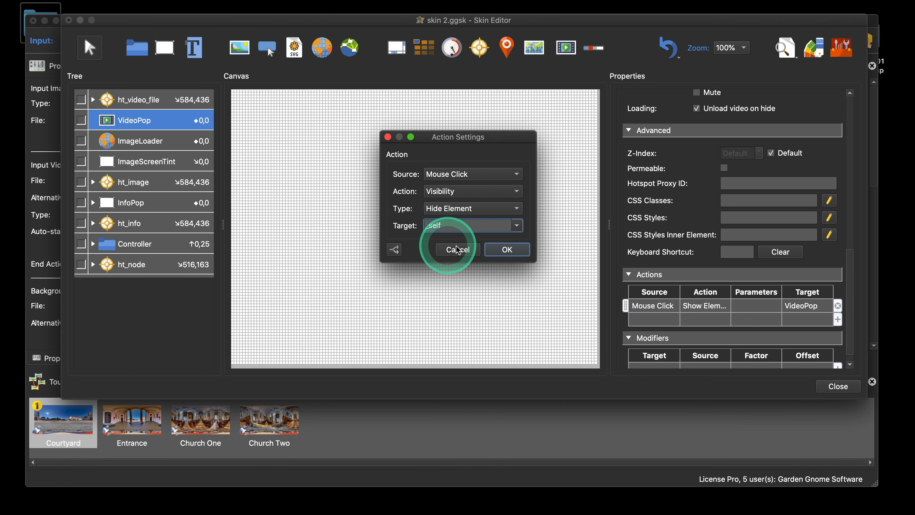
pyautogui.click(508, 250)
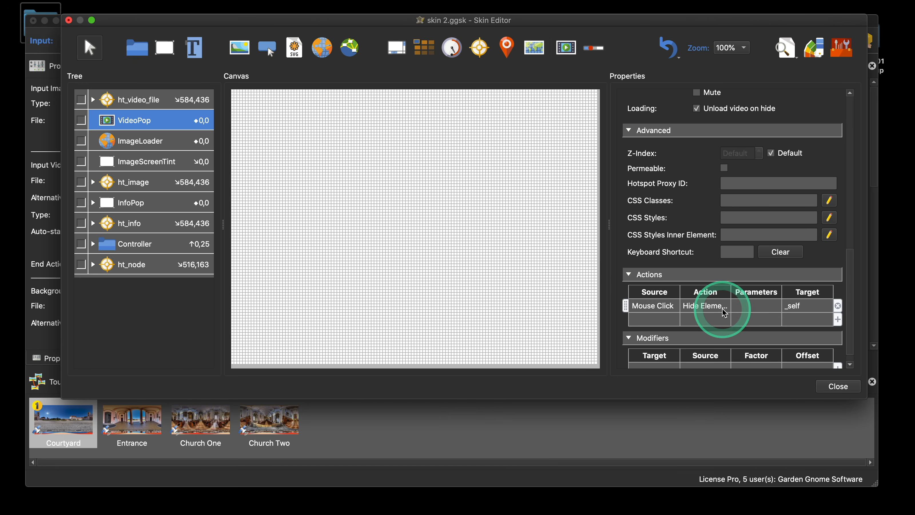
# Review the properties of ht_video_file and VideoPop's video source settings, and reselect ht_video_file
pyautogui.click(162, 107)
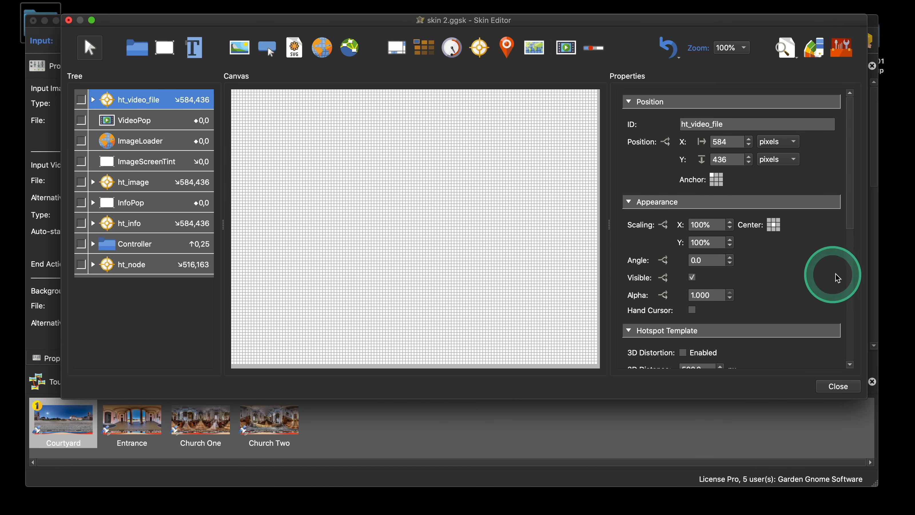
pyautogui.scroll(-5, 833, 274)
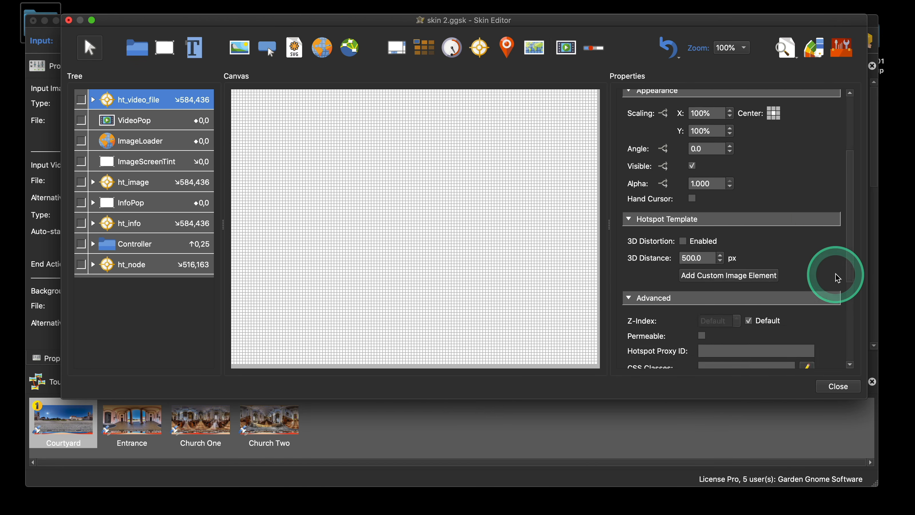
pyautogui.click(138, 127)
pyautogui.scroll(-6, 773, 276)
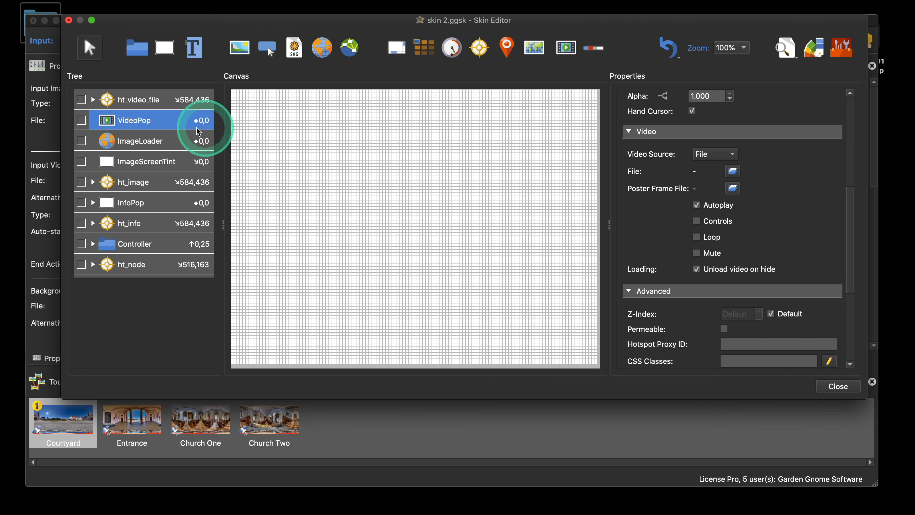
pyautogui.click(136, 100)
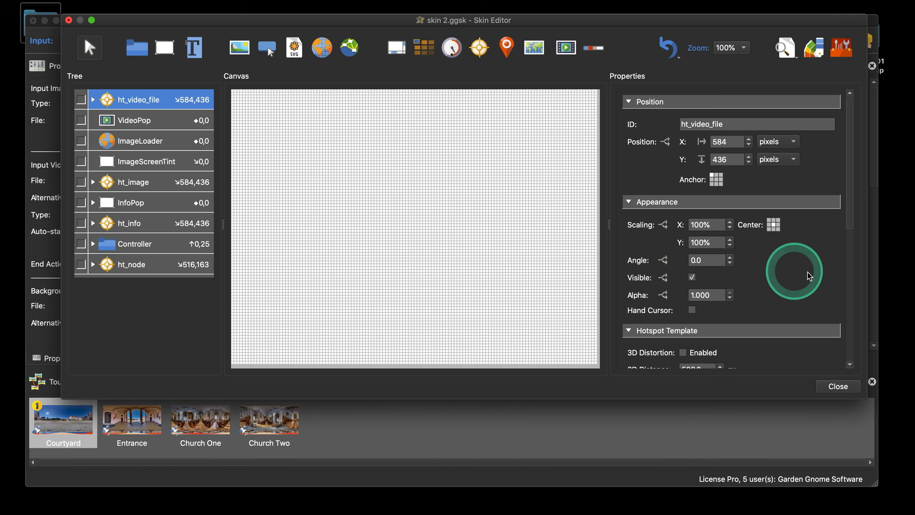
# Start a second action on ht_video_file with source Mouse Click, action Set Value and target VideoPop
pyautogui.scroll(-8, 807, 270)
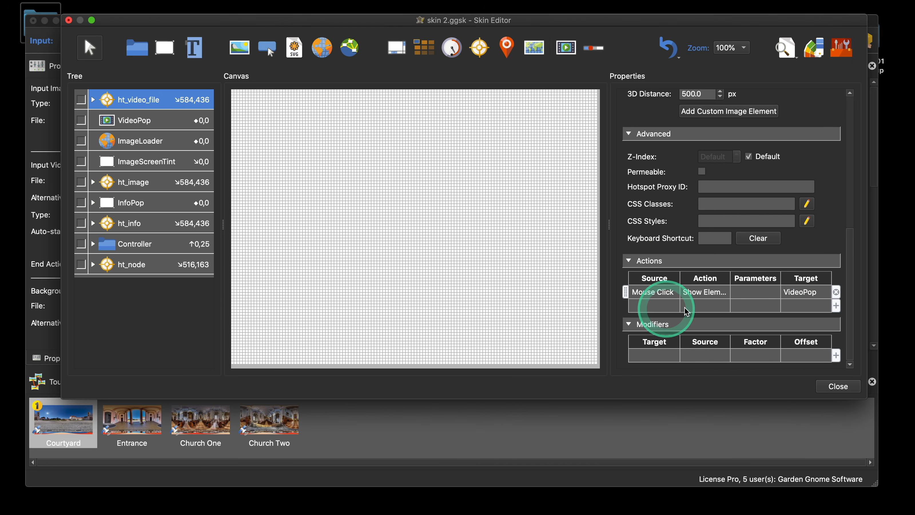
pyautogui.doubleClick(659, 307)
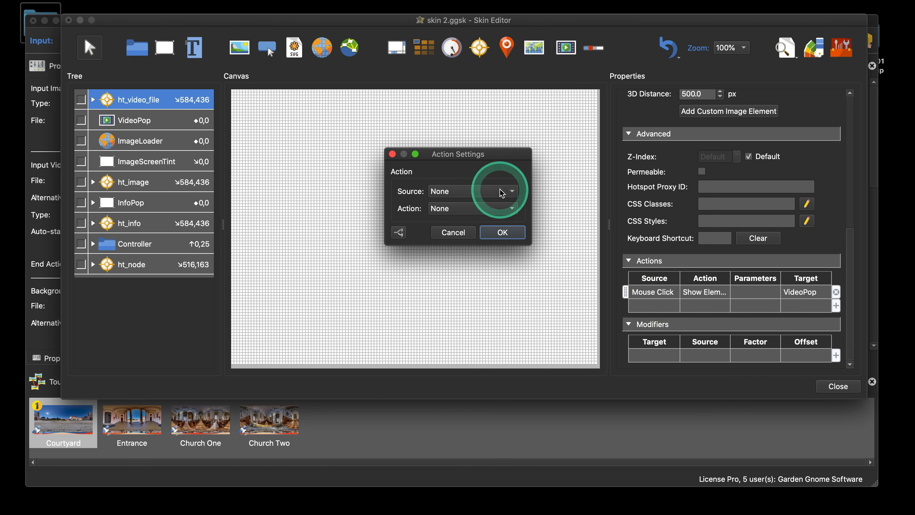
pyautogui.click(477, 191)
pyautogui.click(474, 205)
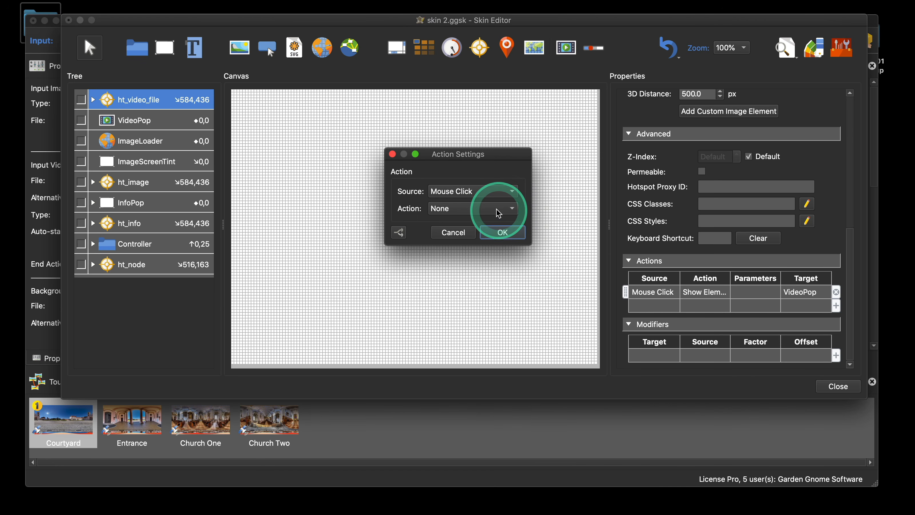
pyautogui.click(485, 209)
pyautogui.click(492, 401)
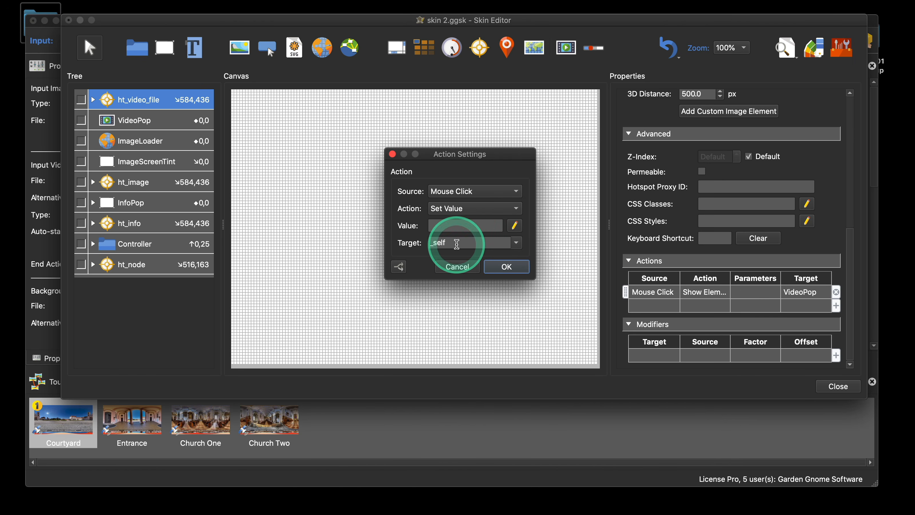
pyautogui.click(517, 243)
pyautogui.moveTo(519, 282); pyautogui.dragTo(519, 327)
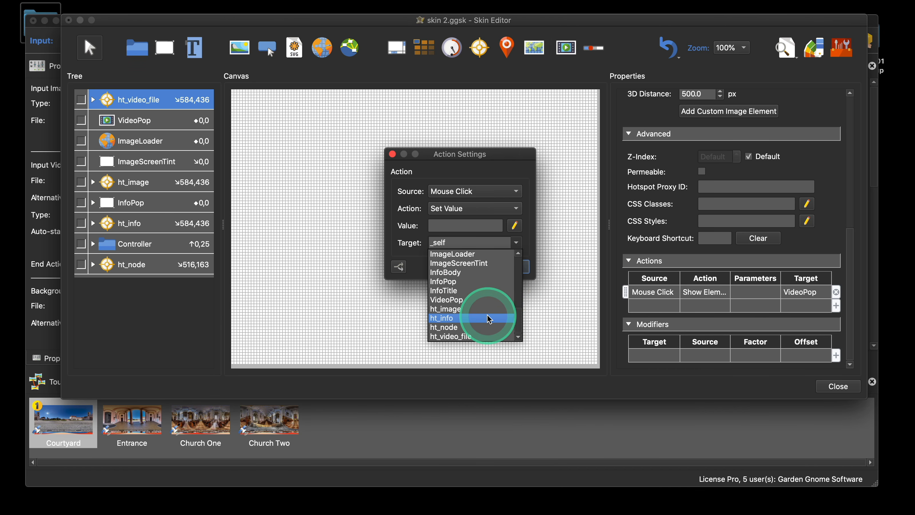
pyautogui.click(468, 299)
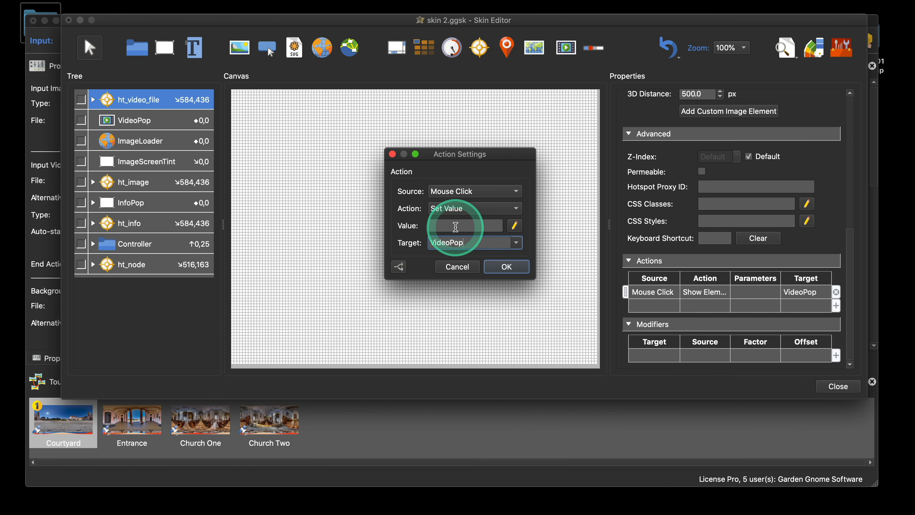
# Set the new action's value to $(hu), then close the Skin Editor and save the skin changes
pyautogui.click(455, 226)
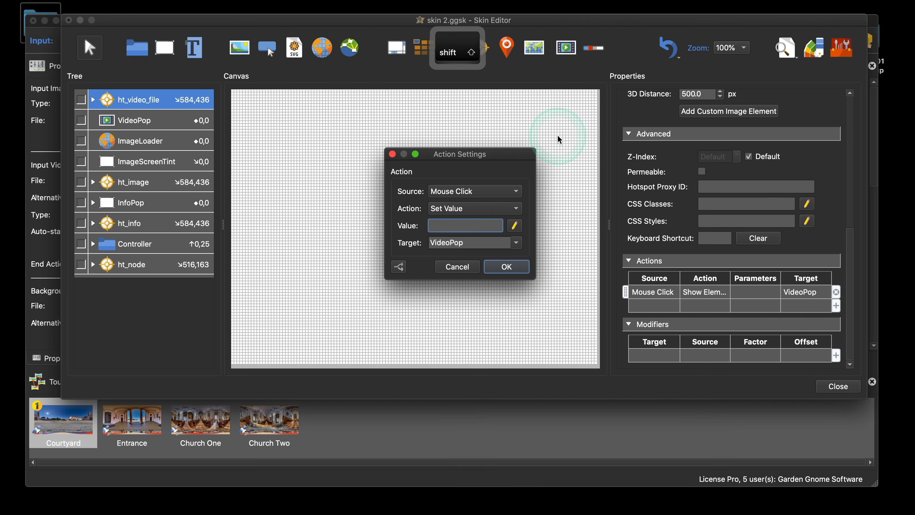
pyautogui.write('$()')
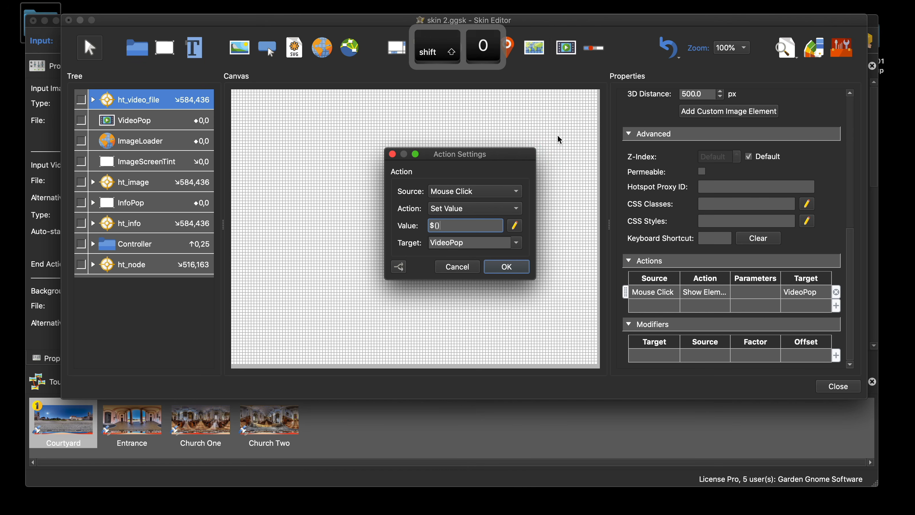
pyautogui.click(558, 134)
pyautogui.press('Left')
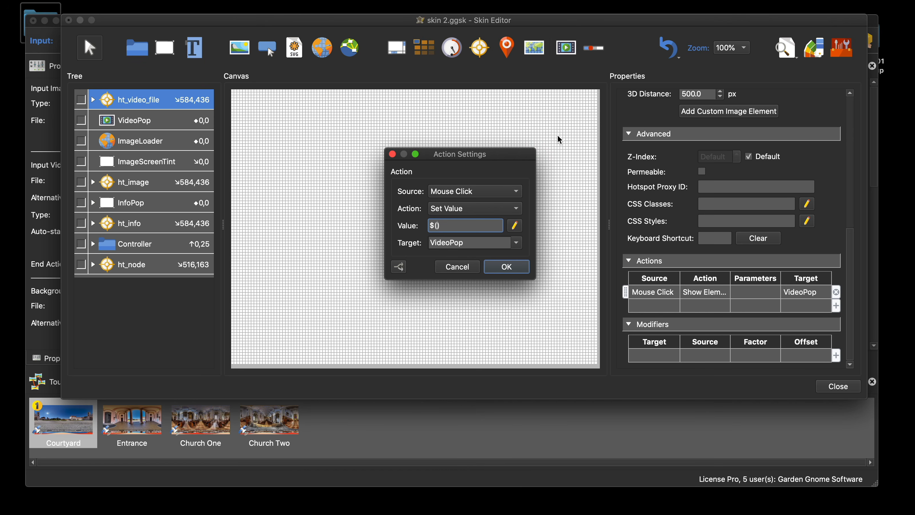
pyautogui.write('hu')
pyautogui.click(512, 267)
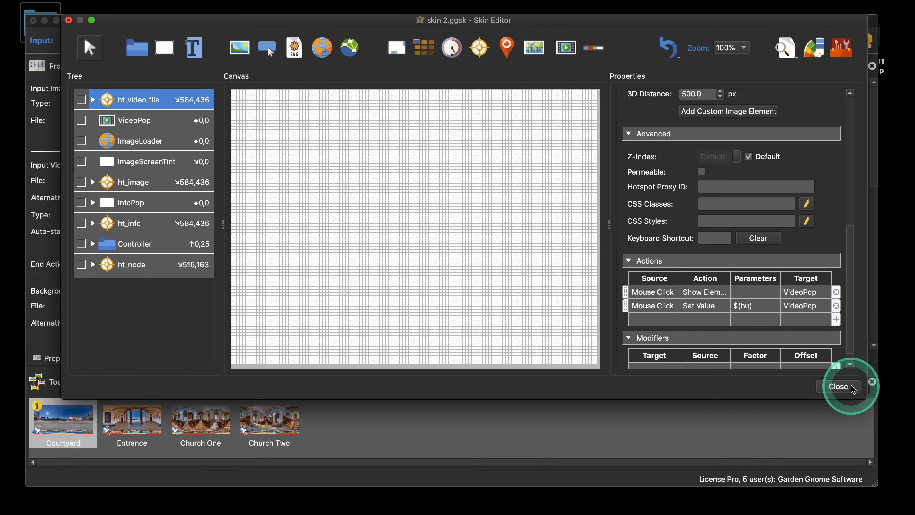
pyautogui.click(838, 386)
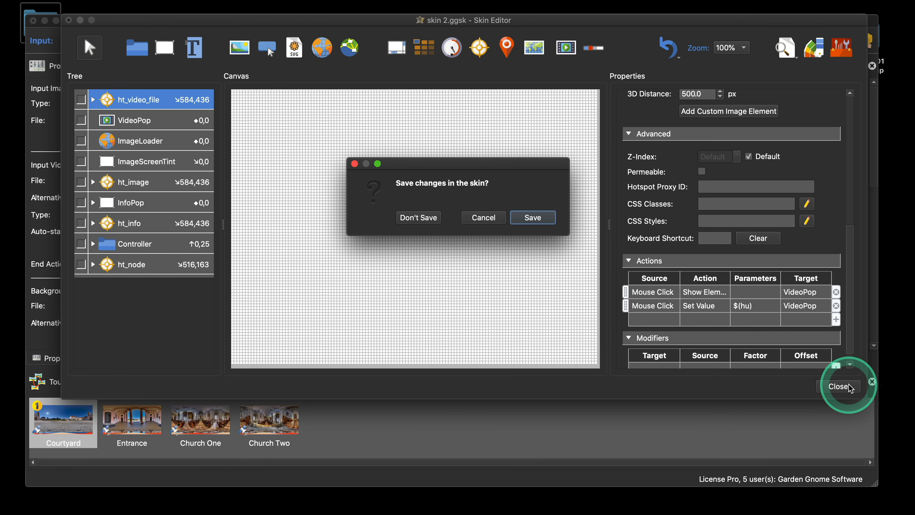
pyautogui.click(541, 219)
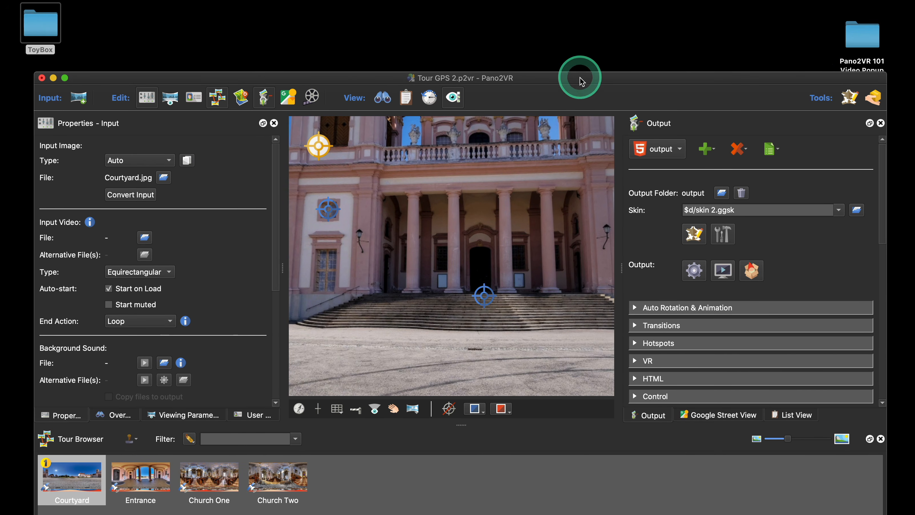
# Add church.mp4 from the Pano2VR 101 Video Popup folder's Resources subfolder to the Courtyard panorama as a video hotspot
pyautogui.doubleClick(863, 34)
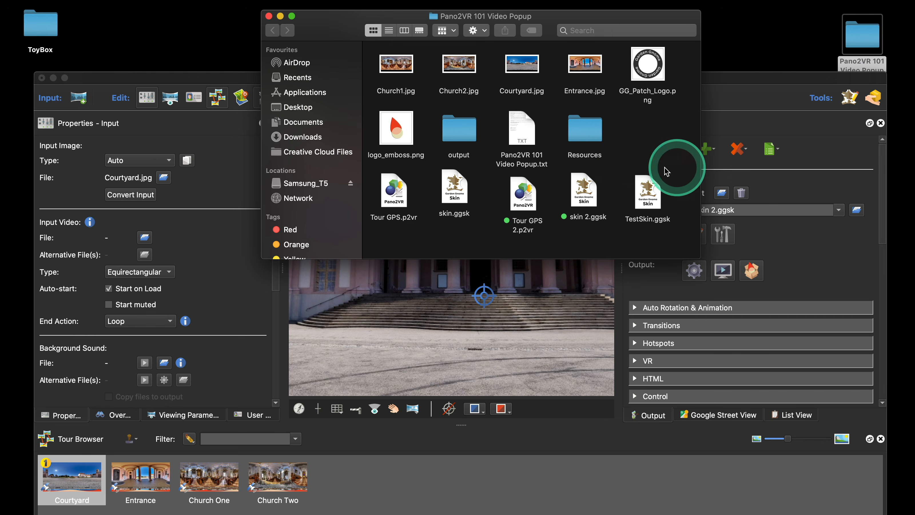
pyautogui.doubleClick(584, 137)
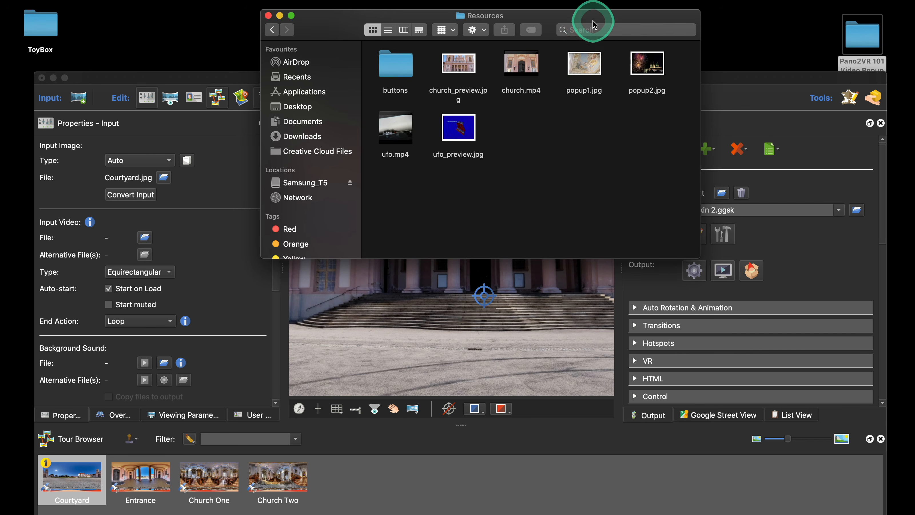
pyautogui.moveTo(592, 25); pyautogui.dragTo(772, 17)
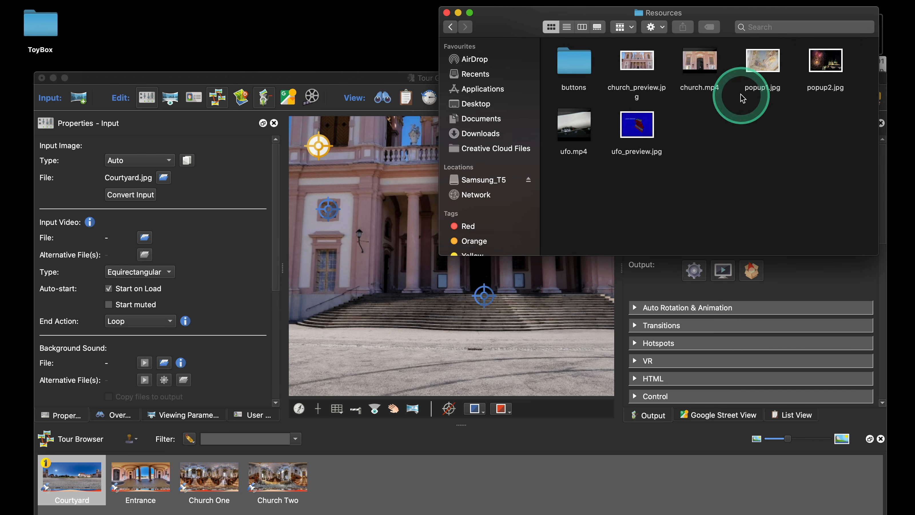
pyautogui.moveTo(703, 62); pyautogui.dragTo(426, 194)
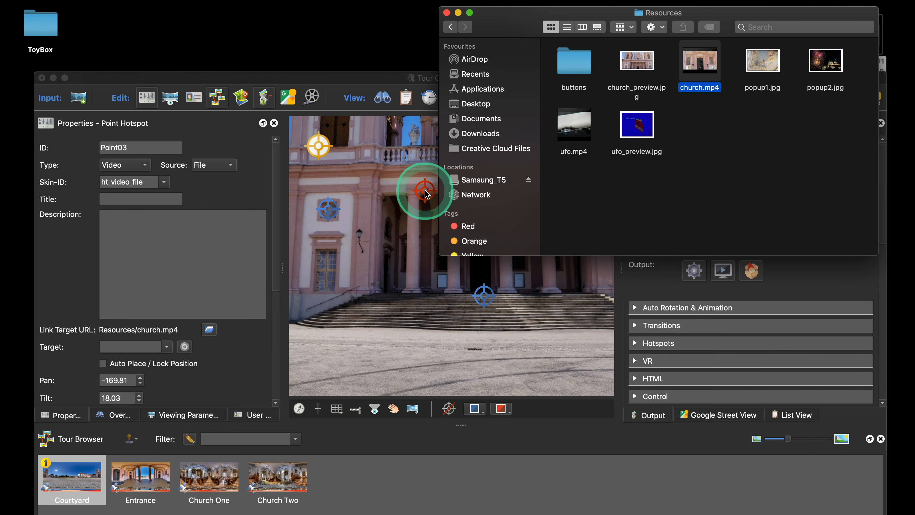
pyautogui.click(447, 13)
# Move the new video hotspot to the church facade just right of the entrance columns
pyautogui.moveTo(538, 77); pyautogui.dragTo(548, 31)
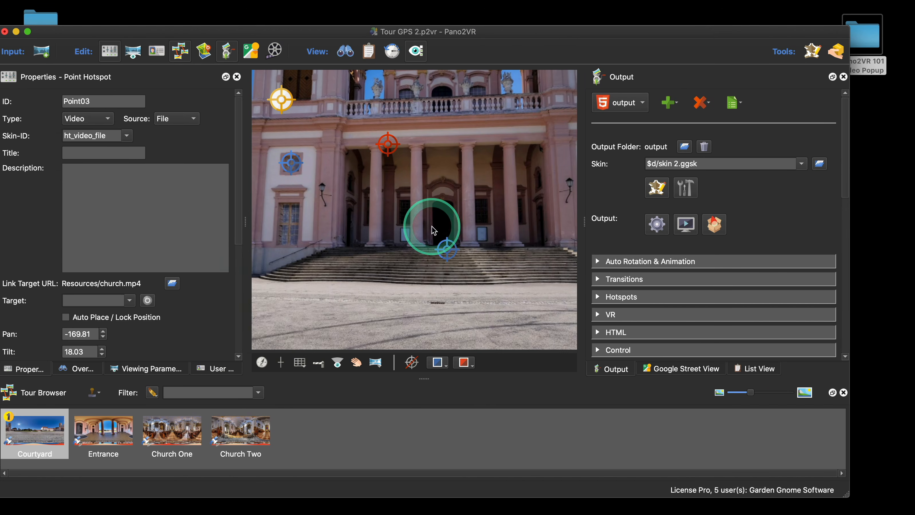
pyautogui.moveTo(463, 198); pyautogui.dragTo(434, 216)
pyautogui.moveTo(363, 160); pyautogui.dragTo(535, 170)
# Title the video hotspot "Video Popup" and assign it the ht_video_file skin ID
pyautogui.click(118, 153)
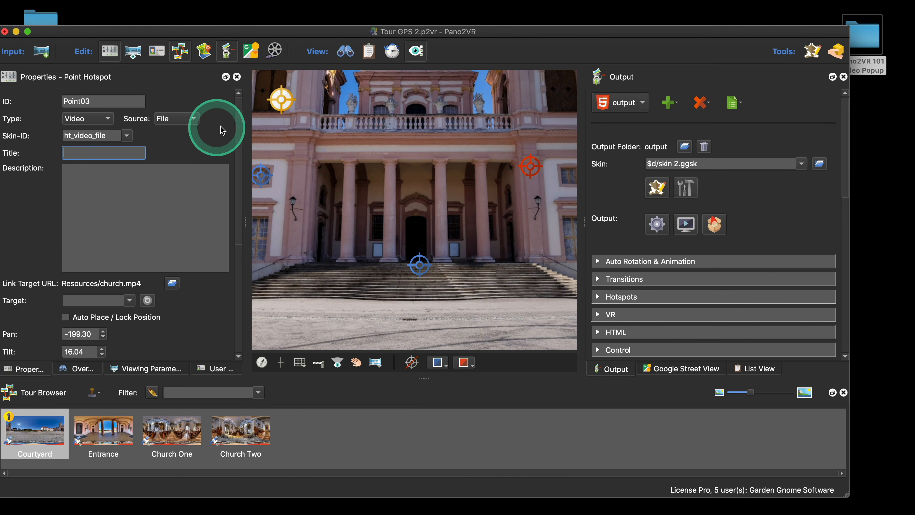
pyautogui.write('V')
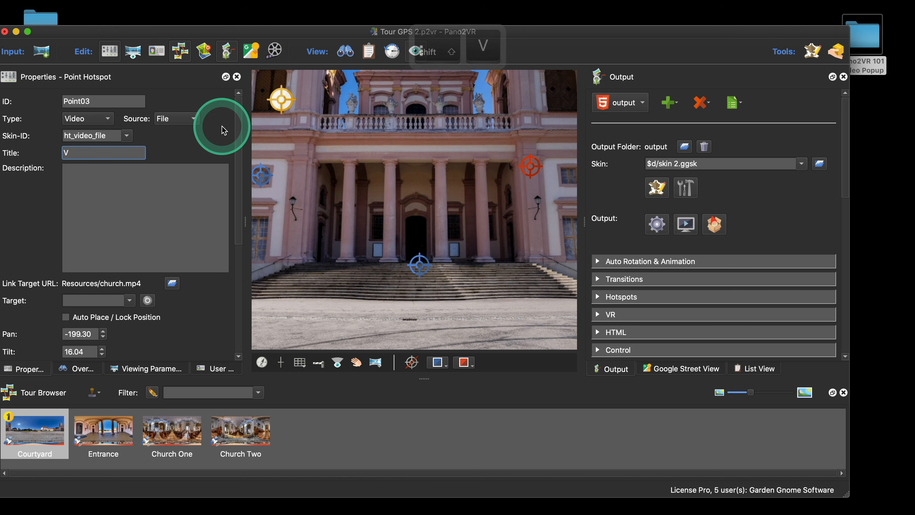
pyautogui.write('ideo Popup')
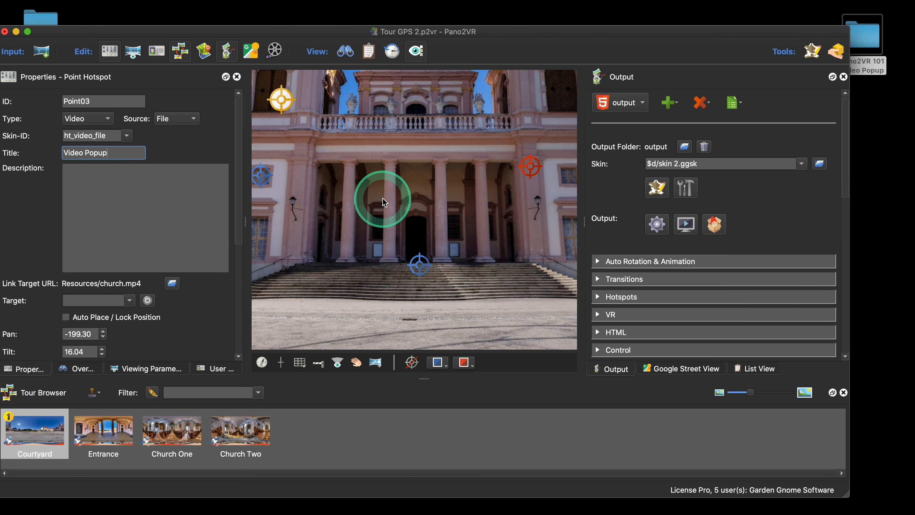
pyautogui.click(126, 140)
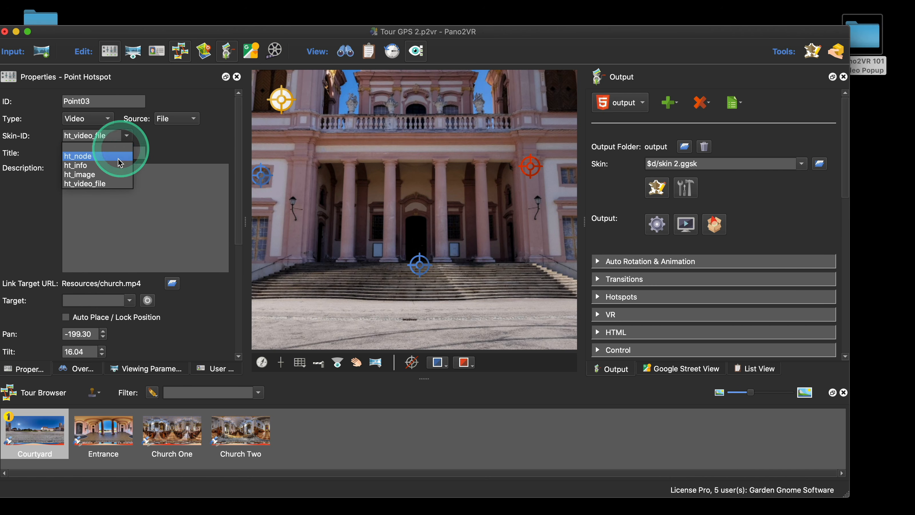
pyautogui.click(114, 184)
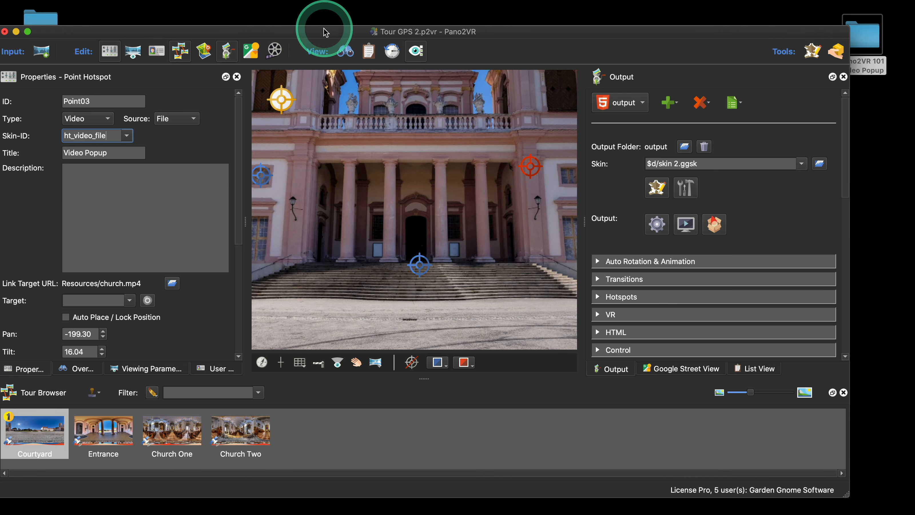
# Generate the tour output and test opening and closing the video popup from its hotspot in the browser
pyautogui.moveTo(325, 32); pyautogui.dragTo(346, 28)
pyautogui.click(678, 220)
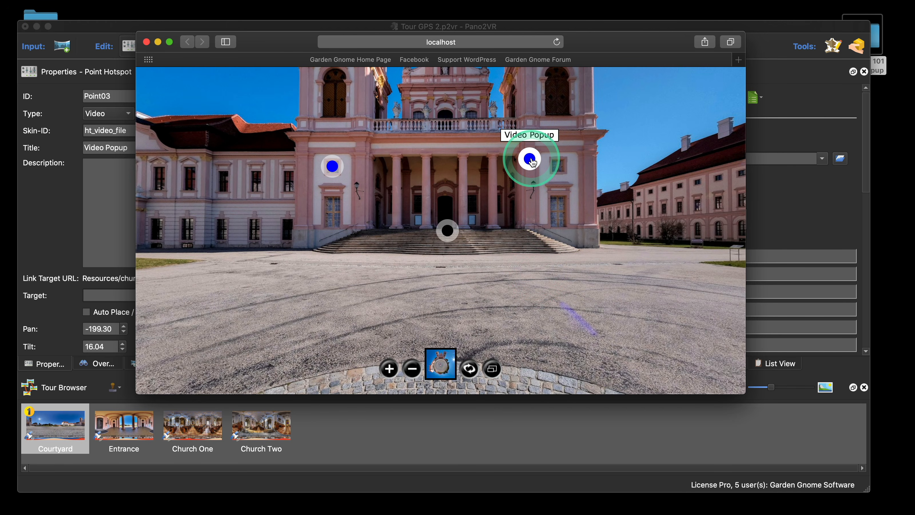
pyautogui.click(531, 160)
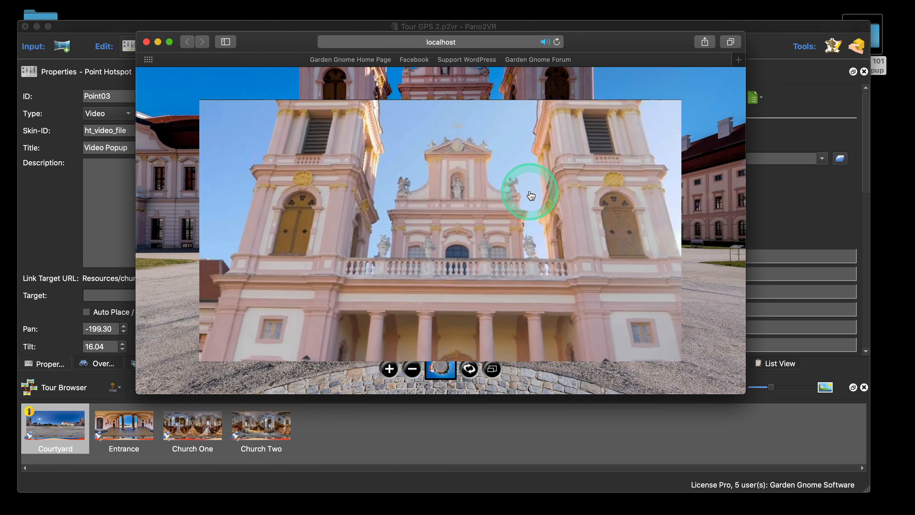
pyautogui.click(530, 192)
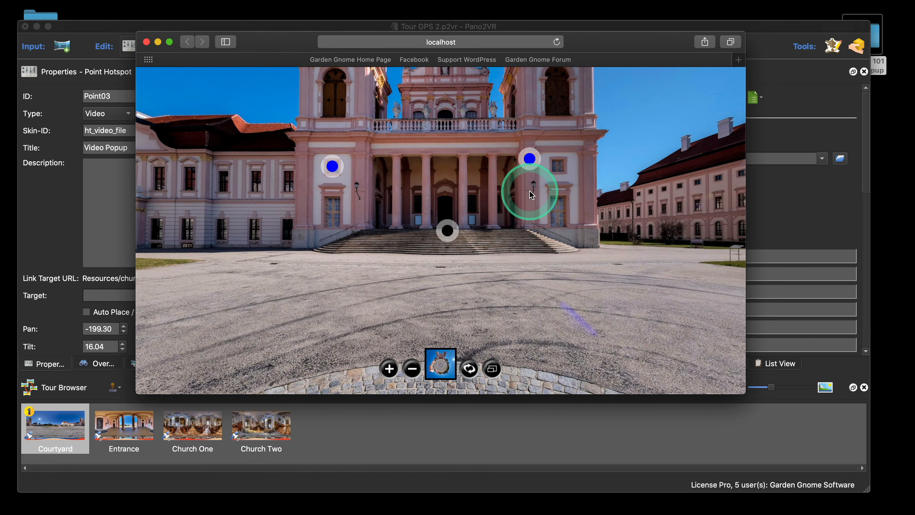
pyautogui.click(146, 42)
# In the skin, set the background color of ht_video_file's HTImageDotInfo rectangle to red (#ff0000)
pyautogui.click(678, 184)
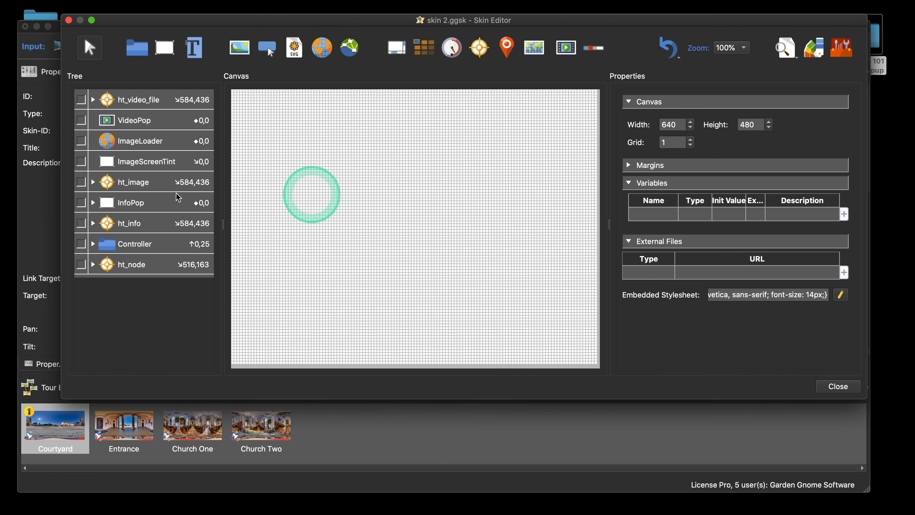
pyautogui.click(93, 101)
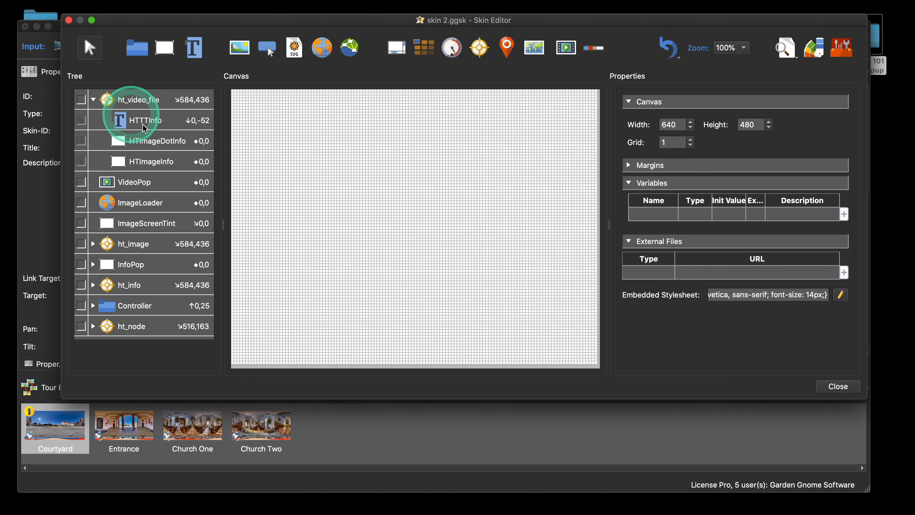
pyautogui.click(170, 145)
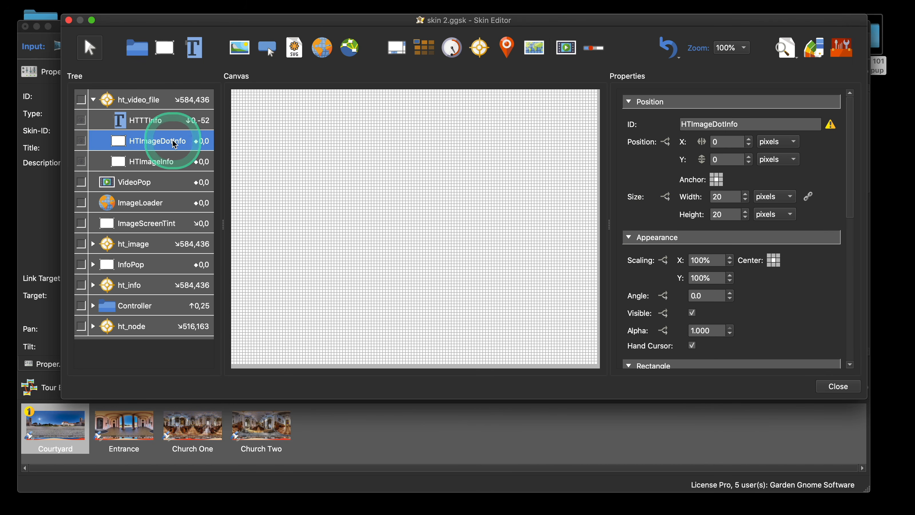
pyautogui.click(337, 160)
pyautogui.click(778, 272)
pyautogui.scroll(-10, 806, 272)
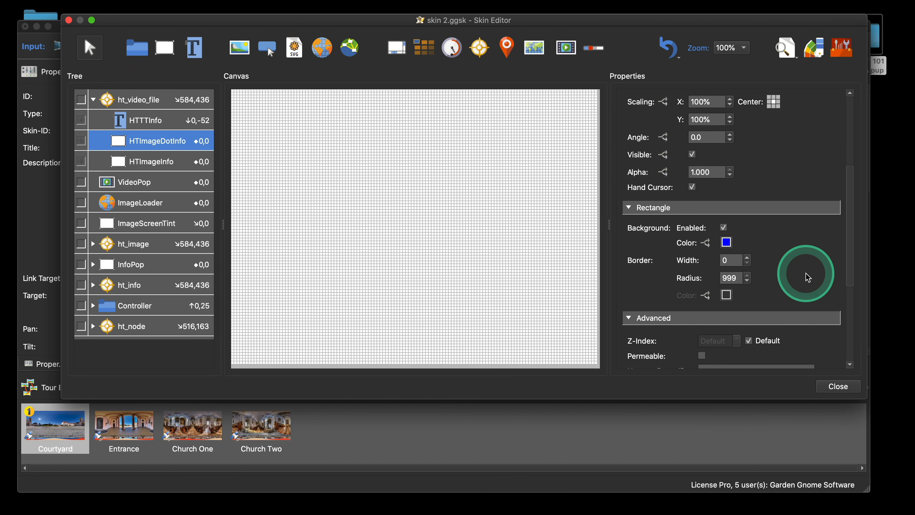
pyautogui.click(727, 218)
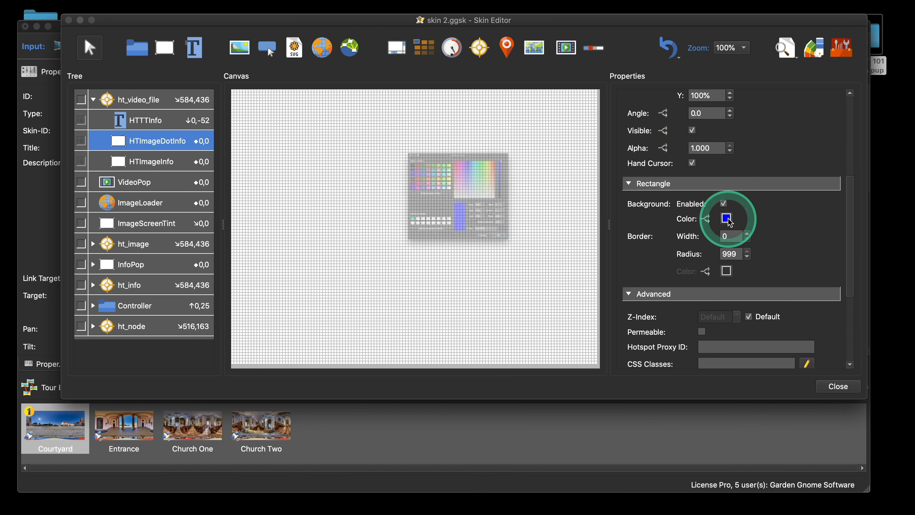
pyautogui.click(334, 143)
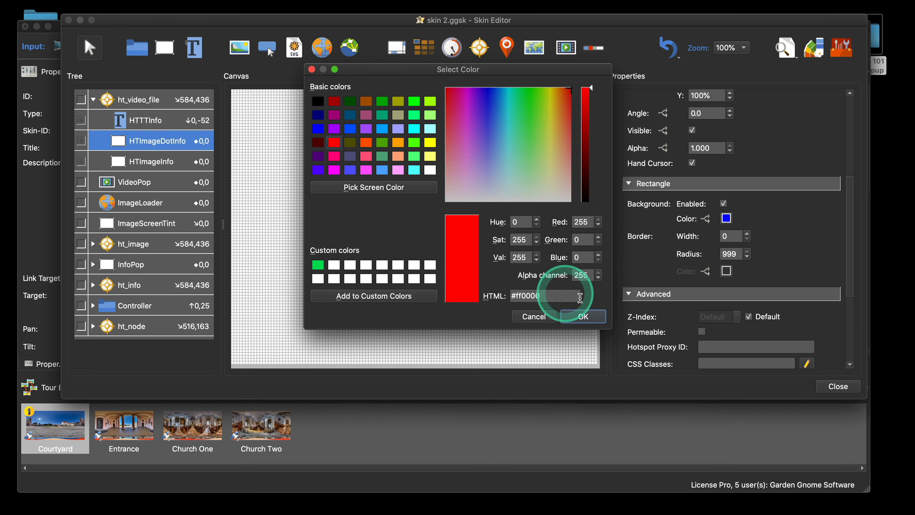
pyautogui.click(583, 316)
pyautogui.scroll(10, 819, 210)
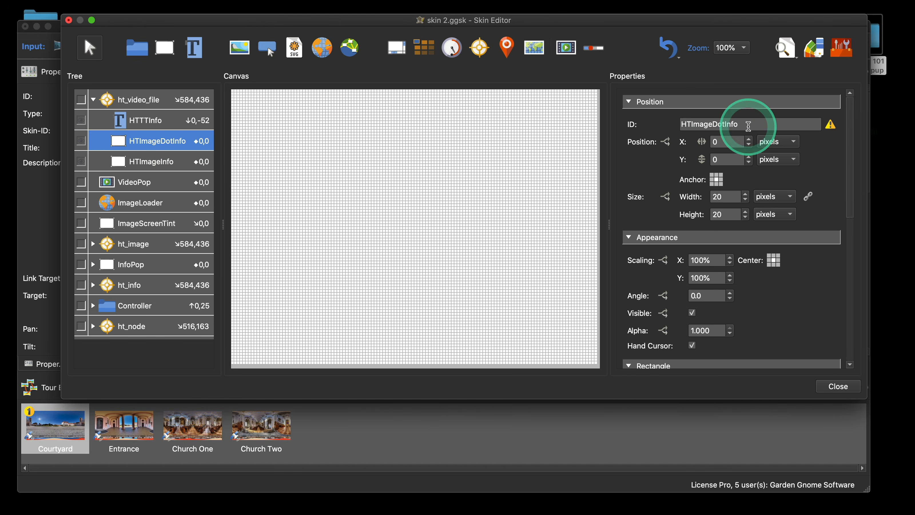
# Rename the red dot rectangle in ht_video_file to HTImageDotVideo
pyautogui.click(759, 126)
pyautogui.press('BackSpace')
pyautogui.press('BackSpace')
pyautogui.press('BackSpace')
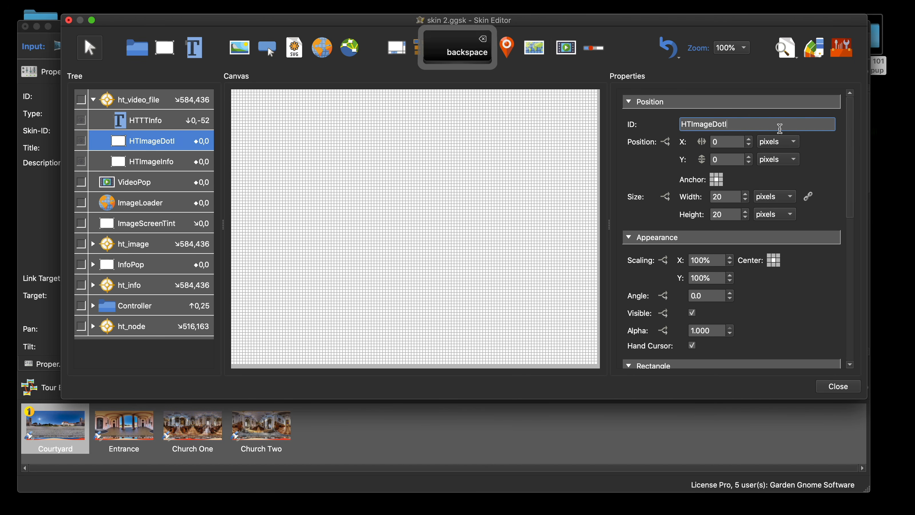
pyautogui.press('BackSpace')
pyautogui.write('V')
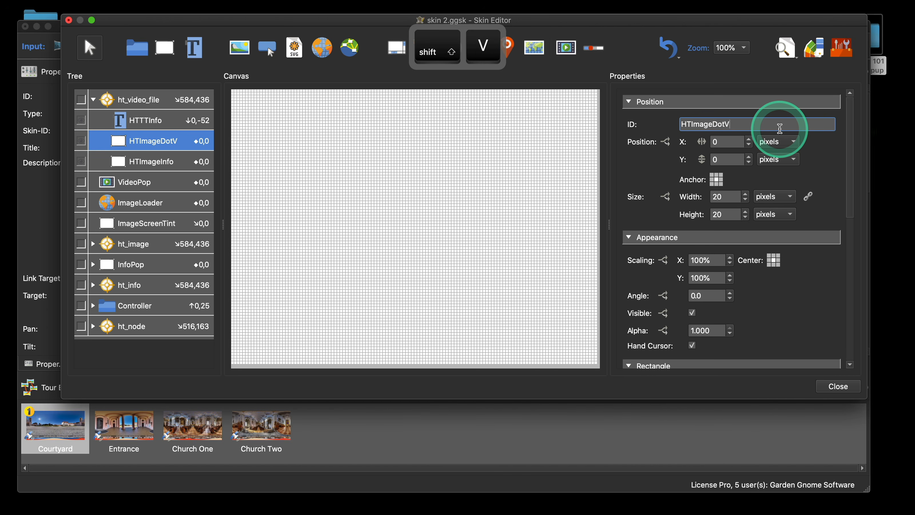
pyautogui.write('ideo')
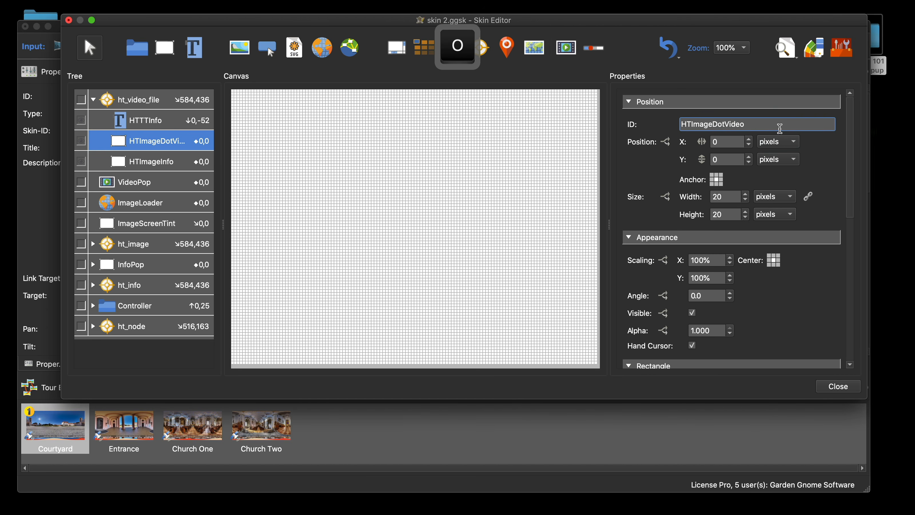
# Rename ht_video_file's HTImageInfo rectangle to HTImageVideo
pyautogui.click(171, 161)
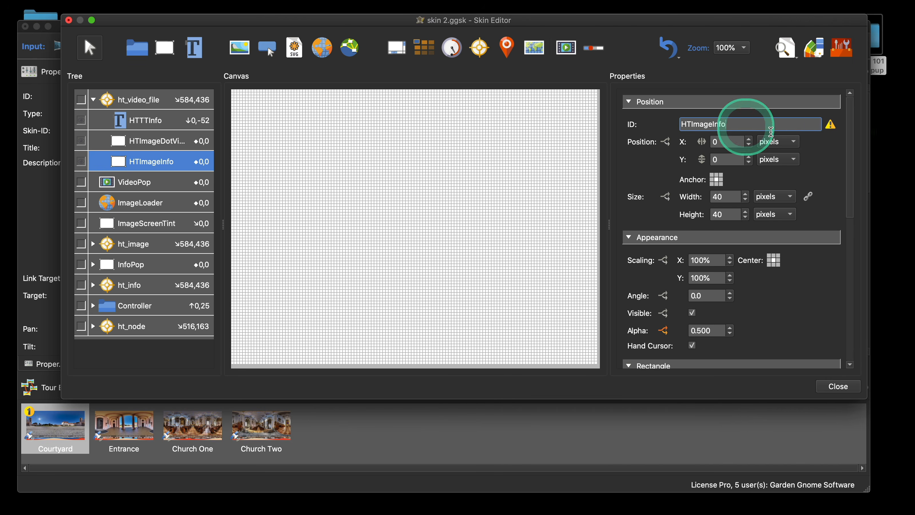
pyautogui.press('BackSpace')
pyautogui.press('BackSpace')
pyautogui.press('BackSpace')
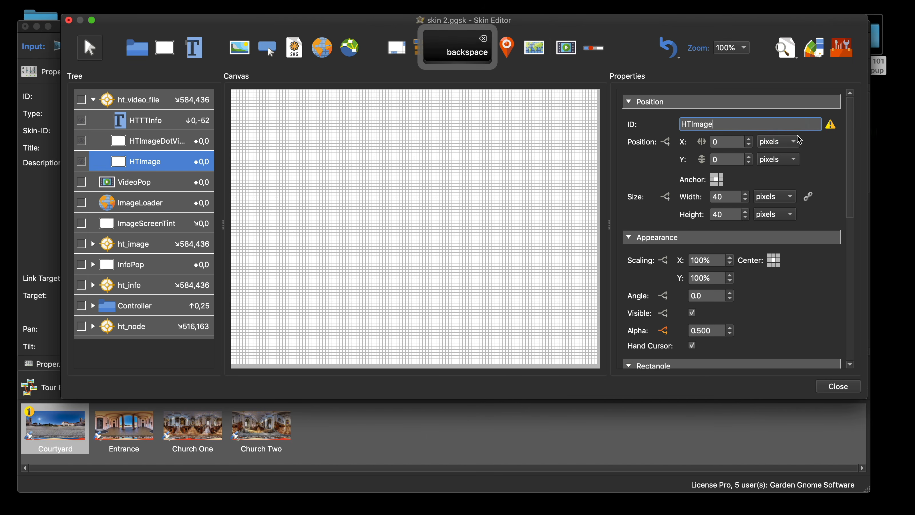
pyautogui.write('Video')
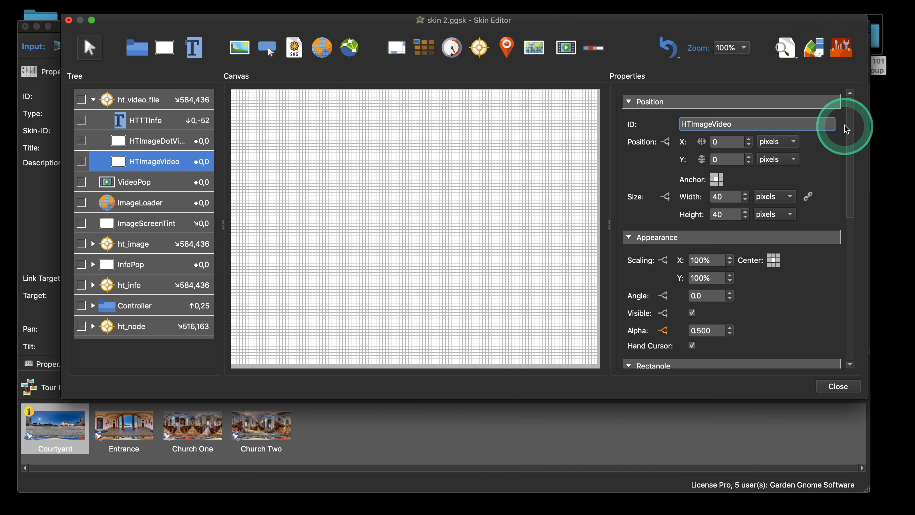
# Rename ht_video_file's HTTTInfo tooltip text to HTTTVideo and close the skin
pyautogui.click(148, 120)
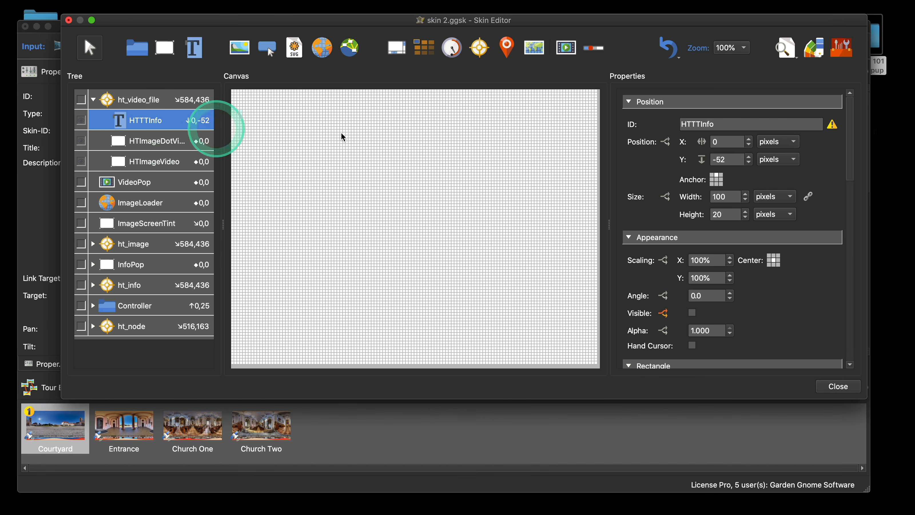
pyautogui.click(725, 126)
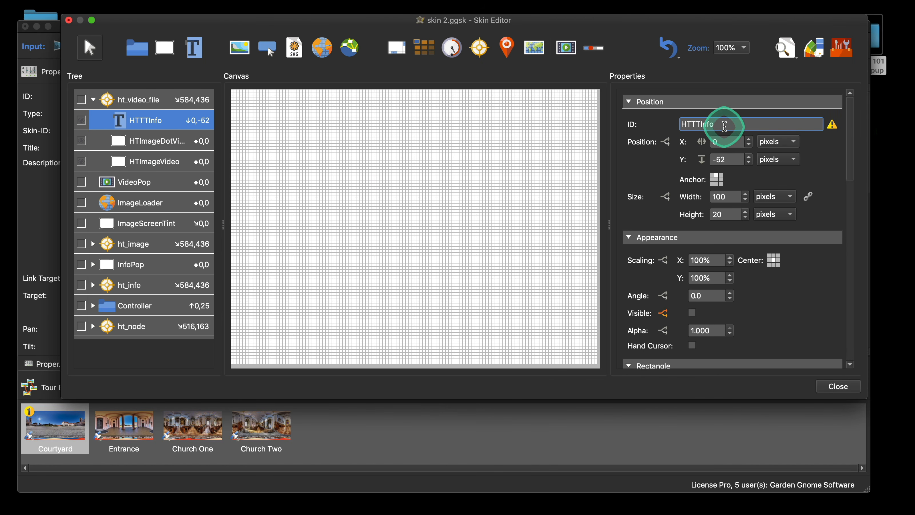
pyautogui.press('BackSpace')
pyautogui.press('BackSpace')
pyautogui.click(743, 127)
pyautogui.write('Vide')
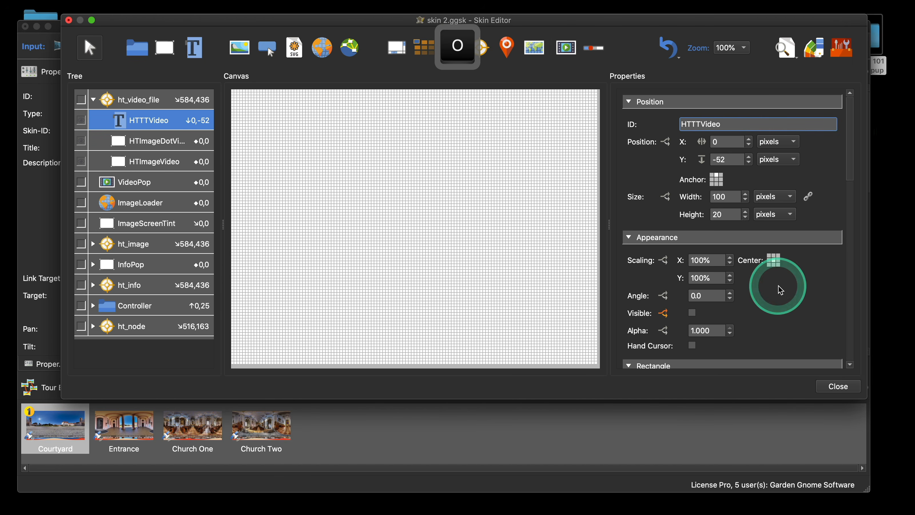
pyautogui.click(837, 386)
# Regenerate the tour output and check the recolored video hotspot and its popup in the browser
pyautogui.click(531, 216)
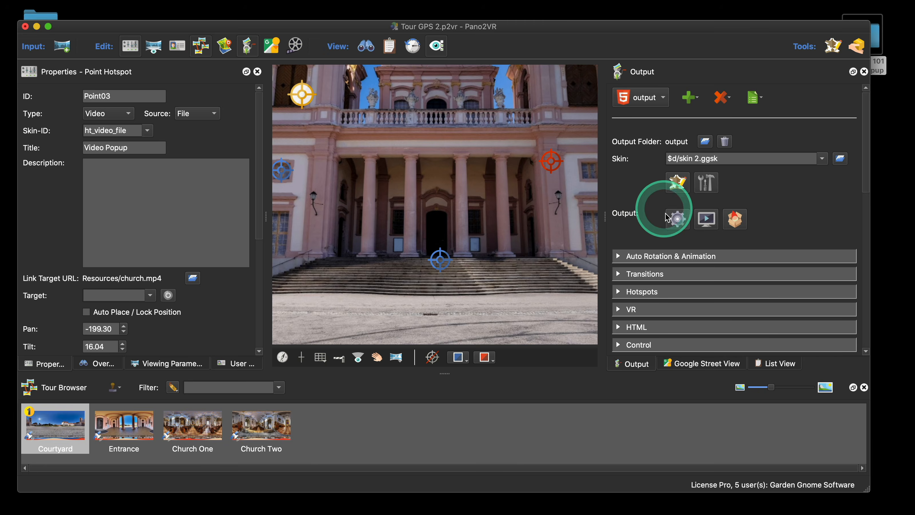
pyautogui.click(667, 217)
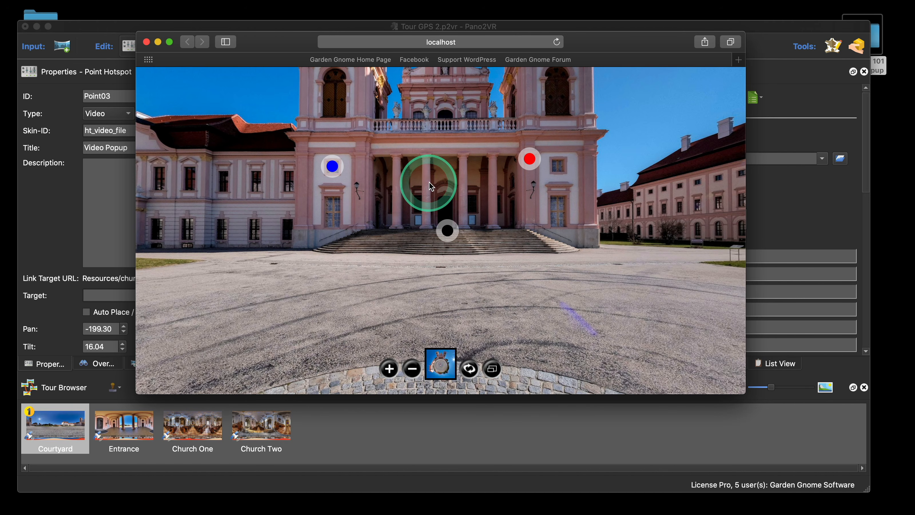
pyautogui.click(529, 159)
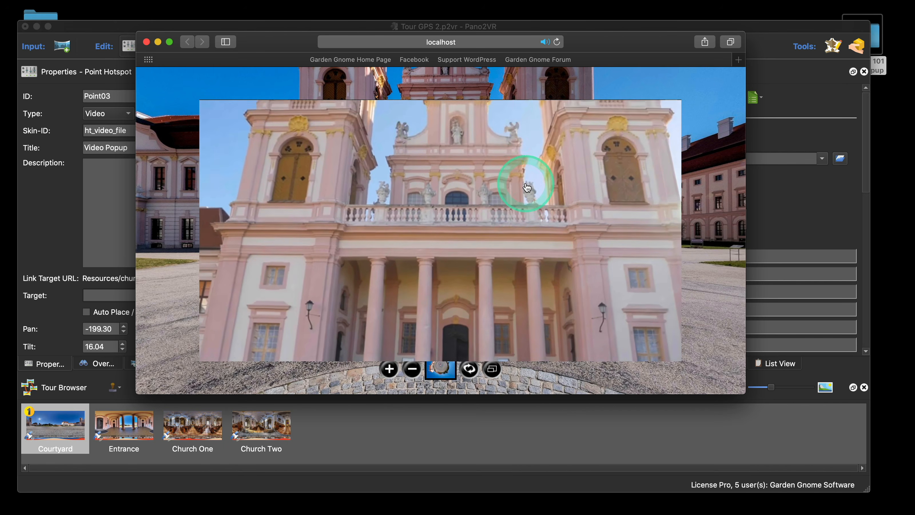
pyautogui.click(527, 187)
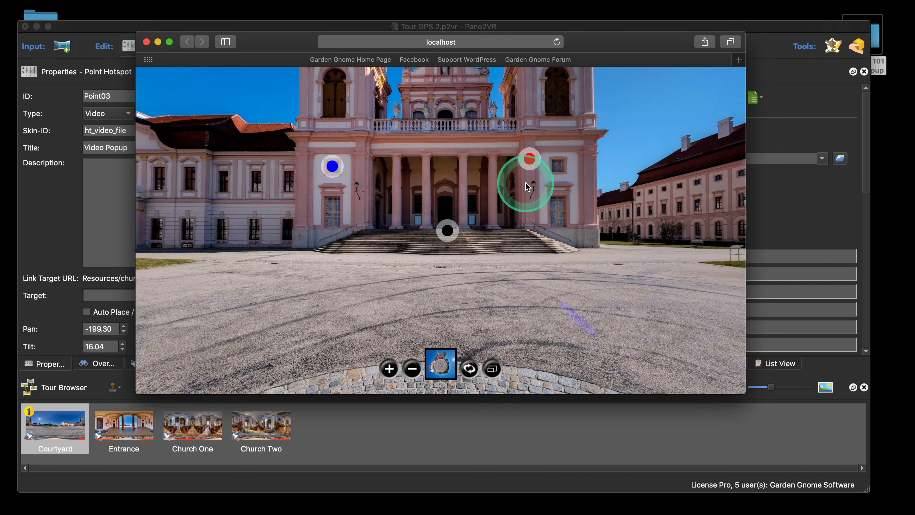
pyautogui.click(146, 42)
# Reopen the tour skin for editing and collapse the ht_video_file hotspot template in the element tree
pyautogui.click(670, 183)
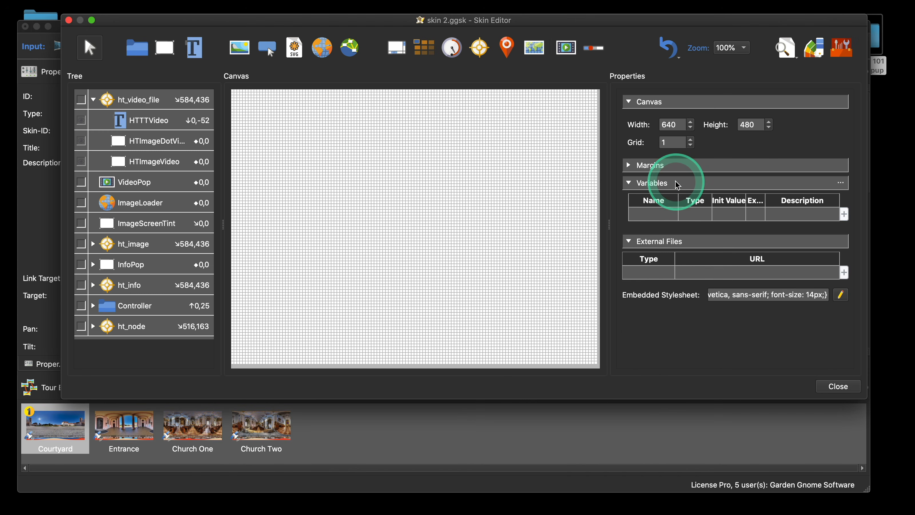
pyautogui.click(94, 100)
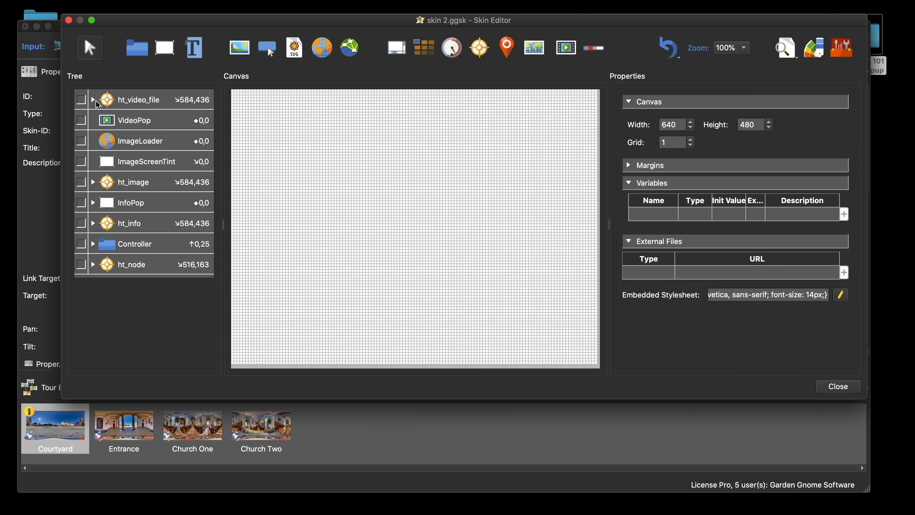
pyautogui.click(165, 48)
pyautogui.click(249, 104)
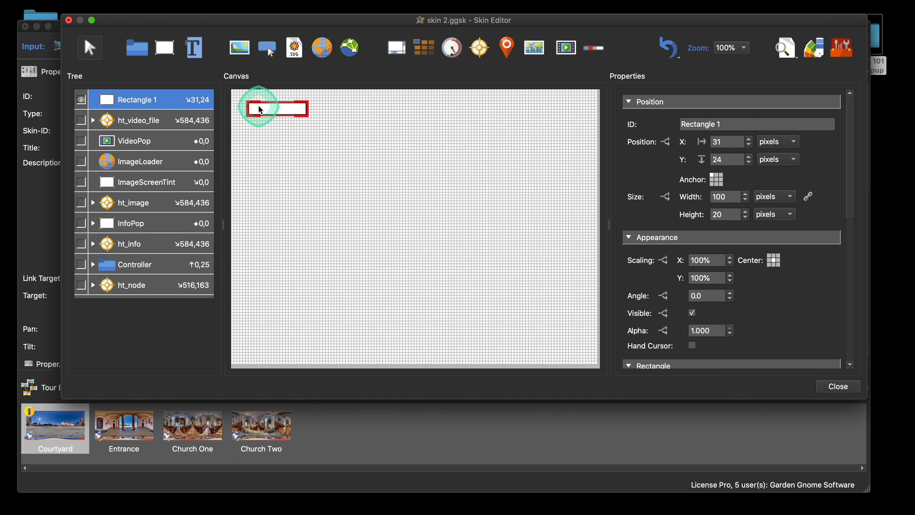
pyautogui.moveTo(259, 106); pyautogui.dragTo(248, 96)
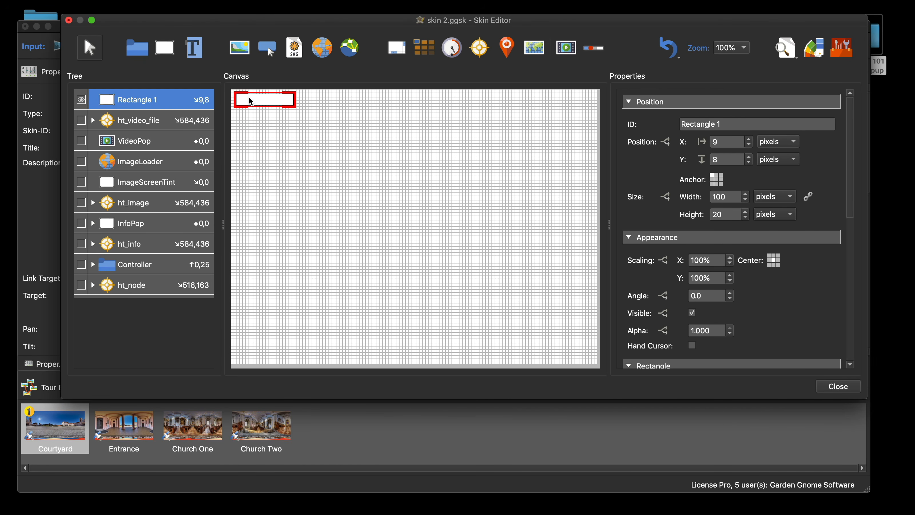
pyautogui.tripleClick(708, 121)
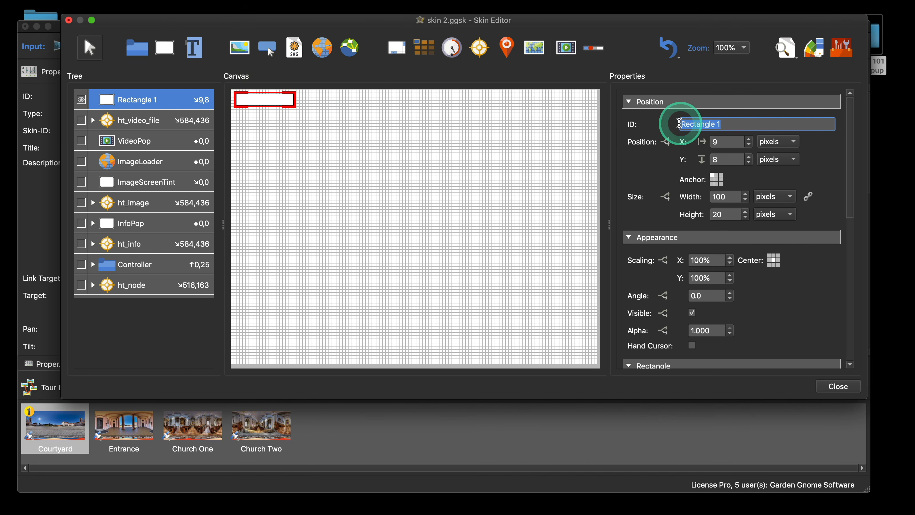
pyautogui.write('V')
pyautogui.press('BackSpace')
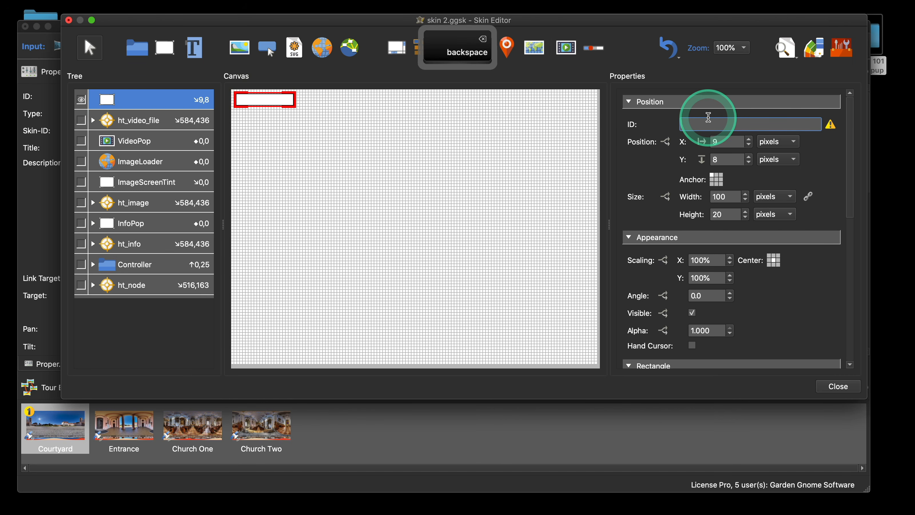
pyautogui.click(281, 102)
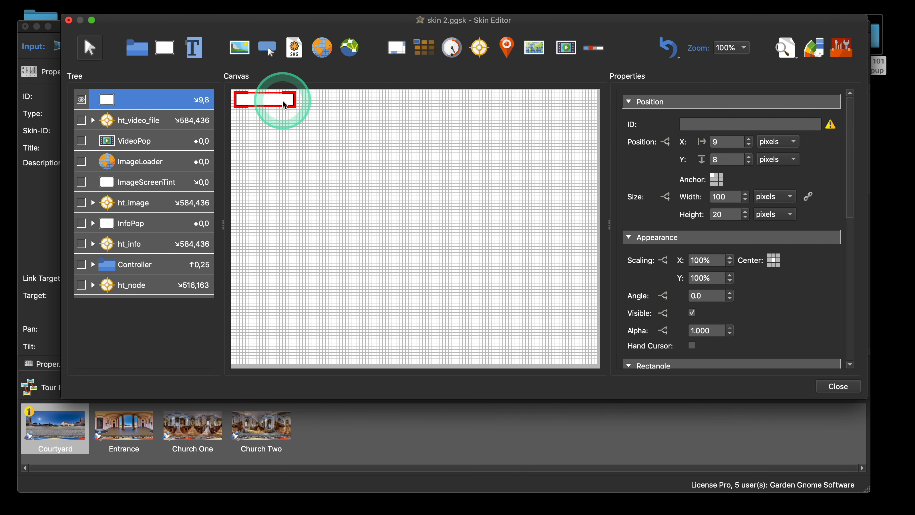
pyautogui.press('BackSpace')
# Duplicate the ImageScreenTint rectangle and rename the copy VideoScreenTint
pyautogui.click(135, 164)
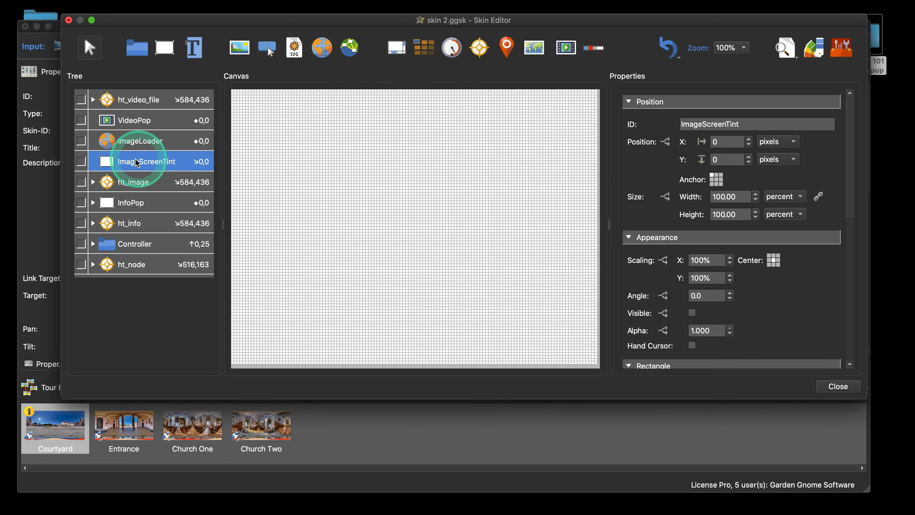
pyautogui.click(150, 165)
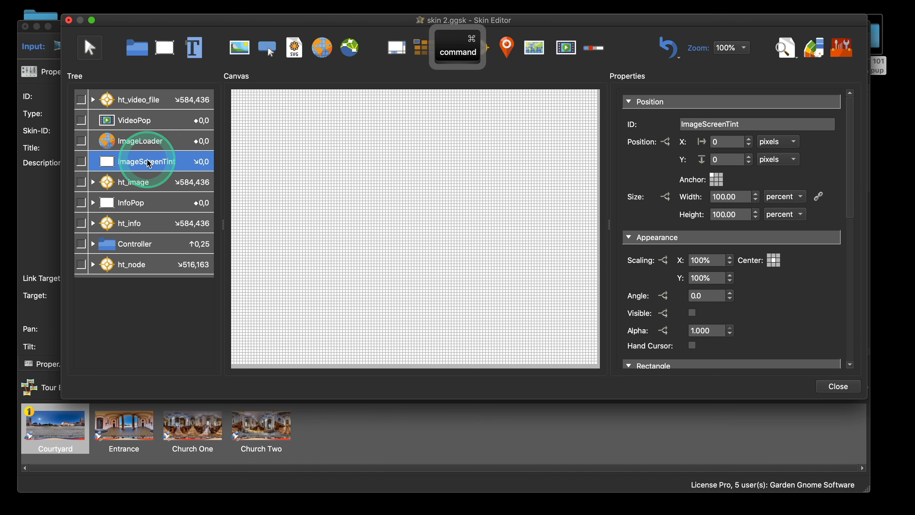
pyautogui.press('super+c')
pyautogui.press('super+v')
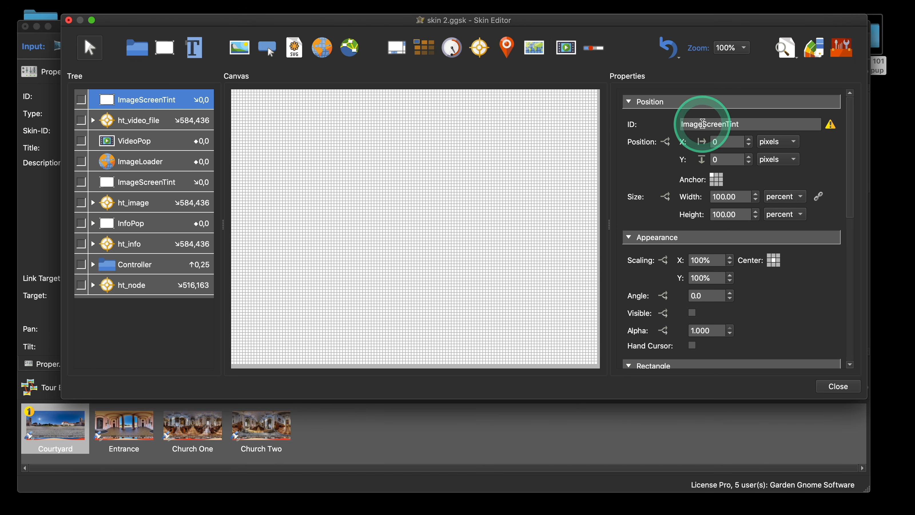
pyautogui.moveTo(703, 123); pyautogui.dragTo(645, 162)
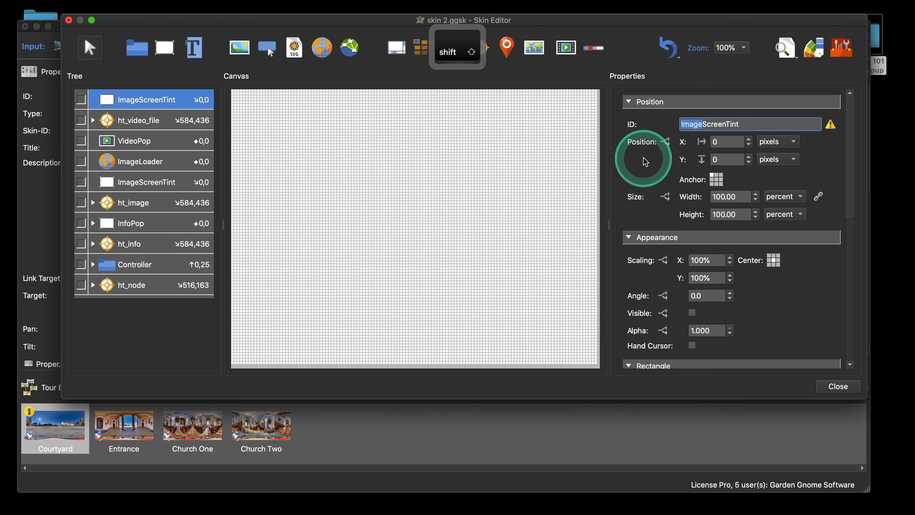
pyautogui.write('Video')
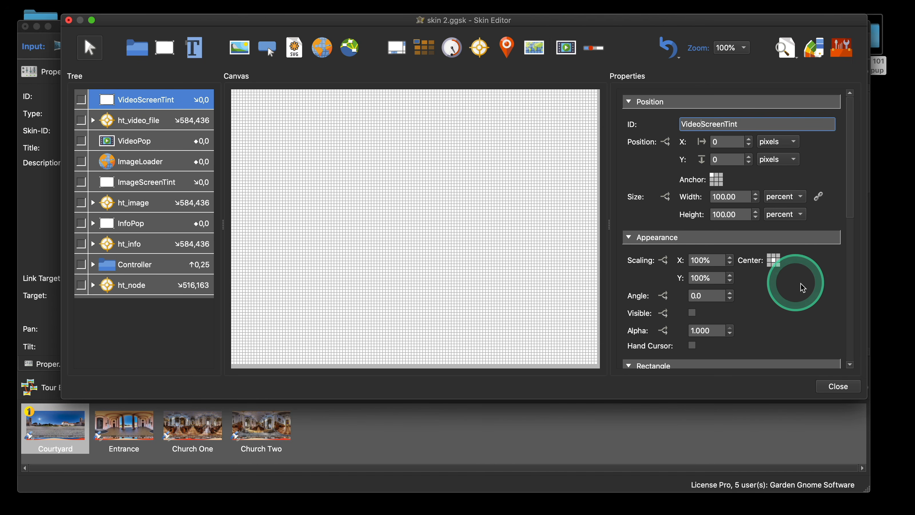
# Review the VideoScreenTint rectangle's size, appearance, background and action settings
pyautogui.scroll(-5, 817, 291)
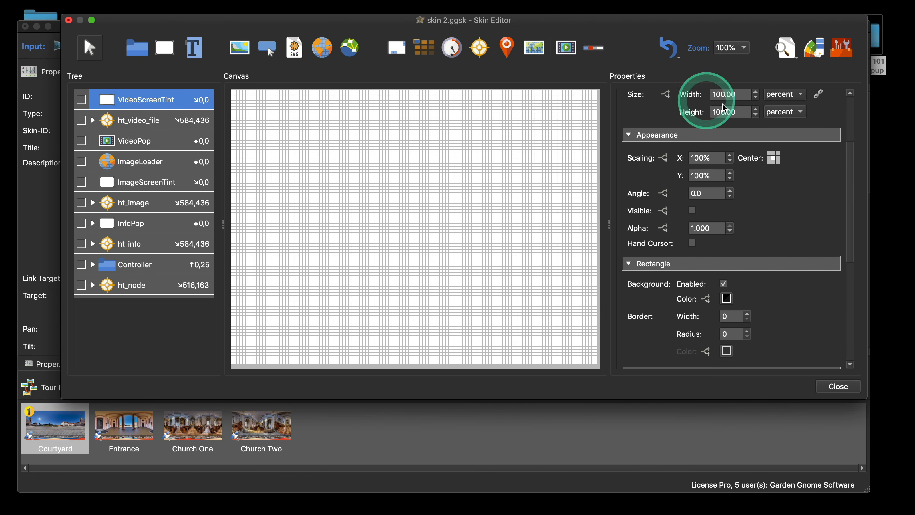
pyautogui.scroll(-3, 797, 209)
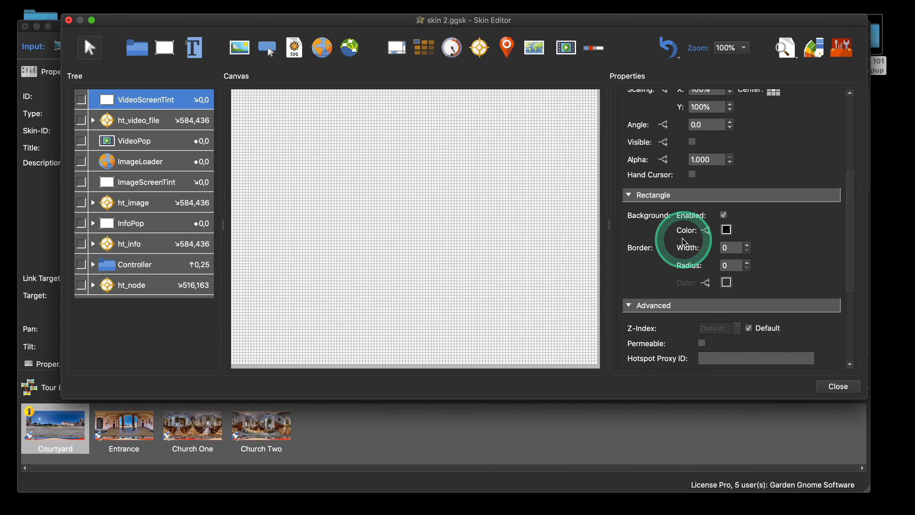
pyautogui.scroll(-7, 795, 227)
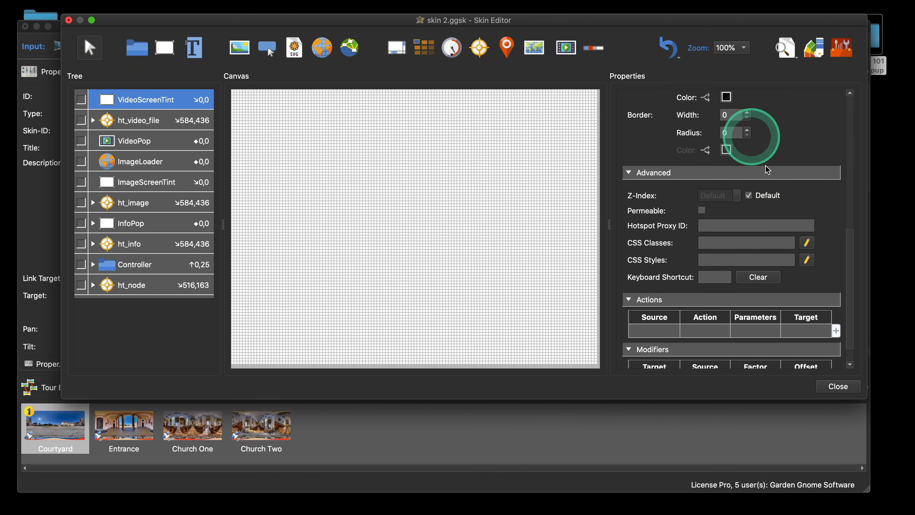
pyautogui.scroll(15, 797, 256)
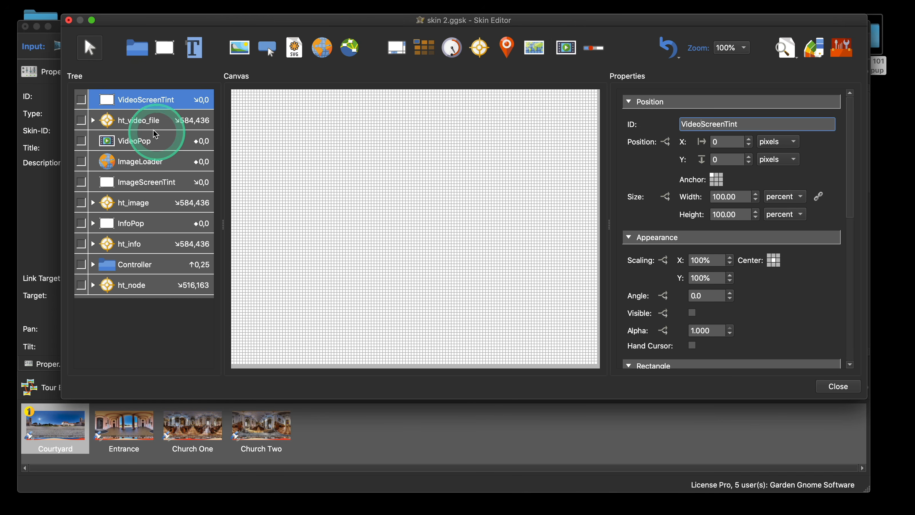
pyautogui.click(146, 113)
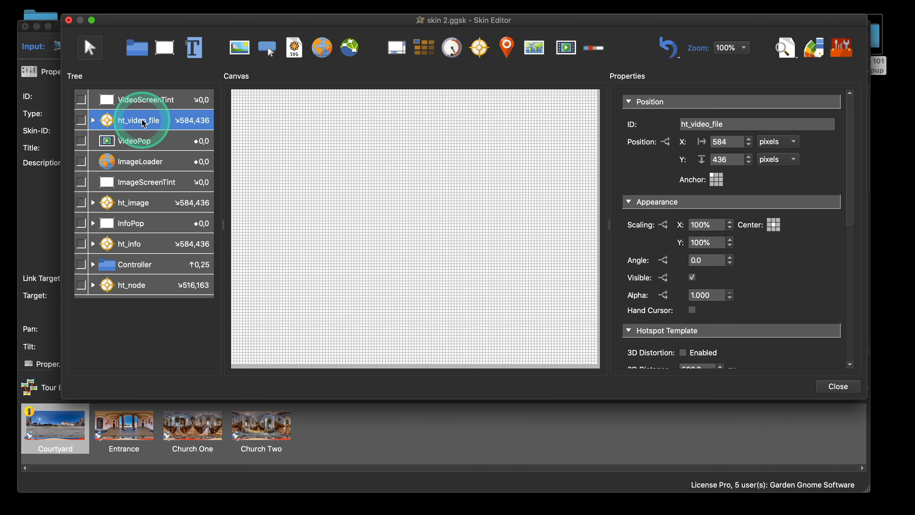
pyautogui.click(144, 100)
pyautogui.scroll(-2, 800, 314)
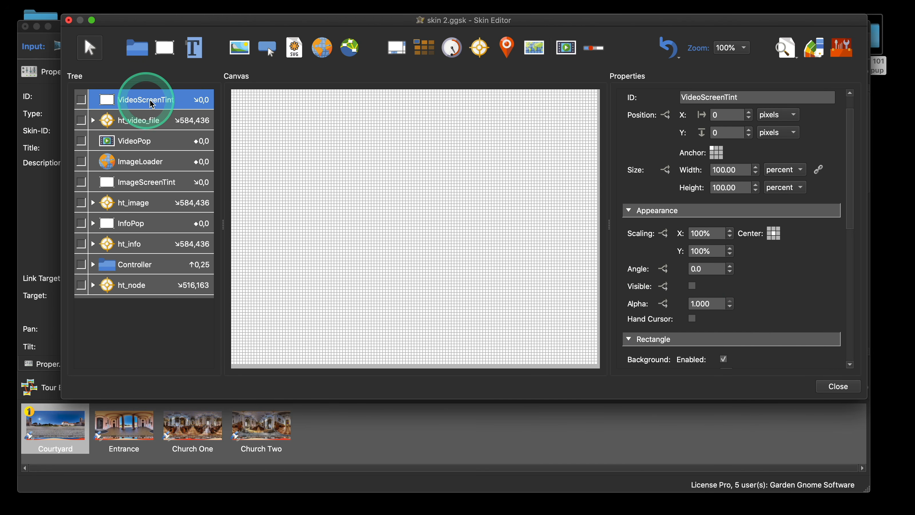
# Add a Mouse Click action to ht_video_file with Visibility set to Show Element and VideoScreenTint as target
pyautogui.click(144, 120)
pyautogui.scroll(-10, 798, 245)
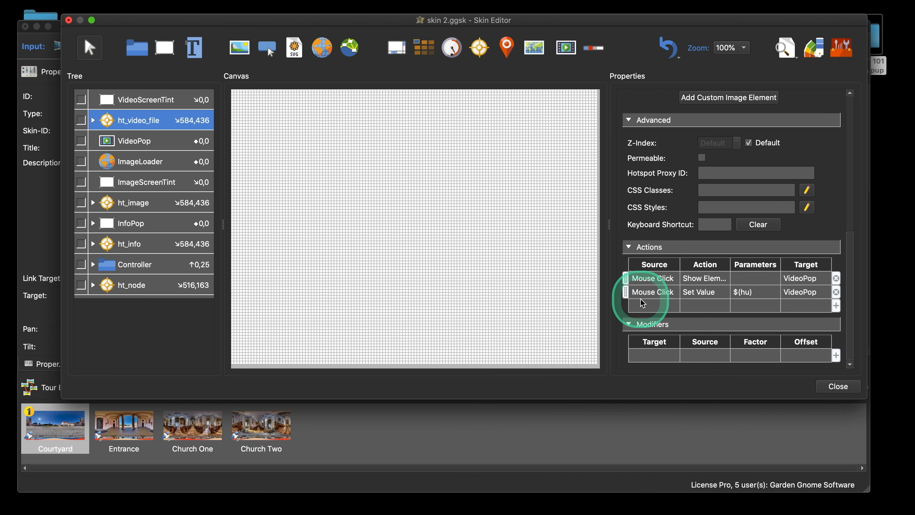
pyautogui.doubleClick(631, 303)
pyautogui.click(466, 198)
pyautogui.click(466, 205)
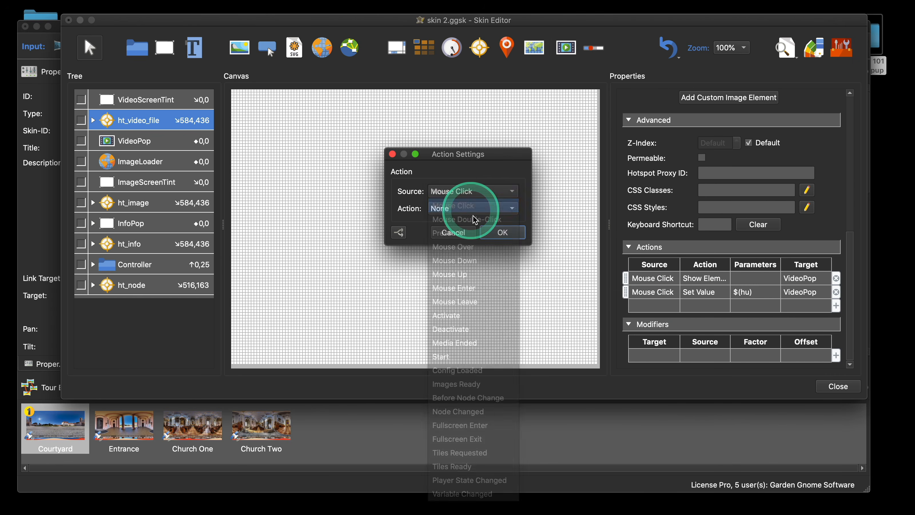
pyautogui.click(469, 208)
pyautogui.click(473, 346)
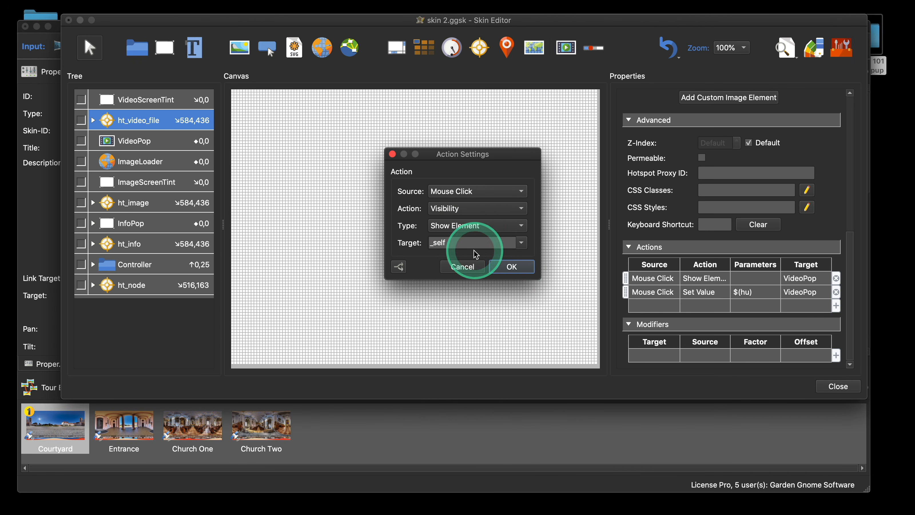
pyautogui.click(512, 242)
pyautogui.scroll(-2, 517, 285)
pyautogui.scroll(-5, 518, 285)
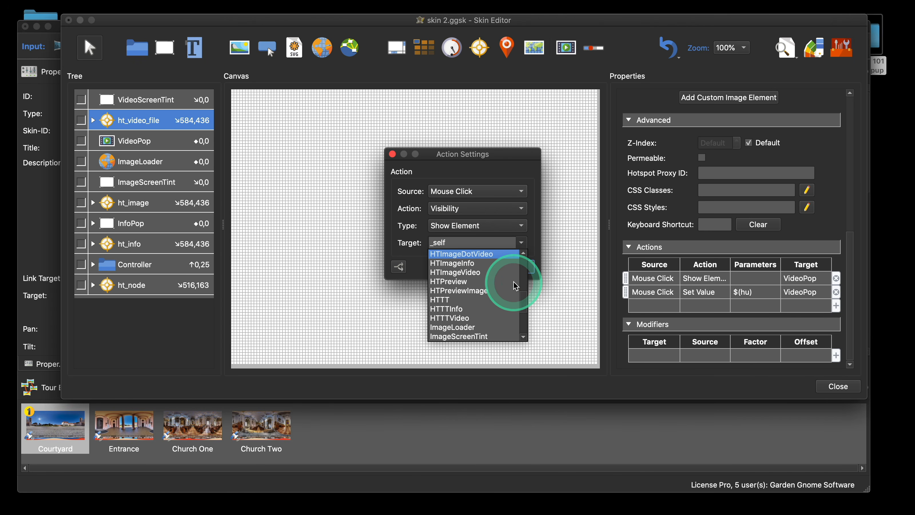
pyautogui.click(491, 301)
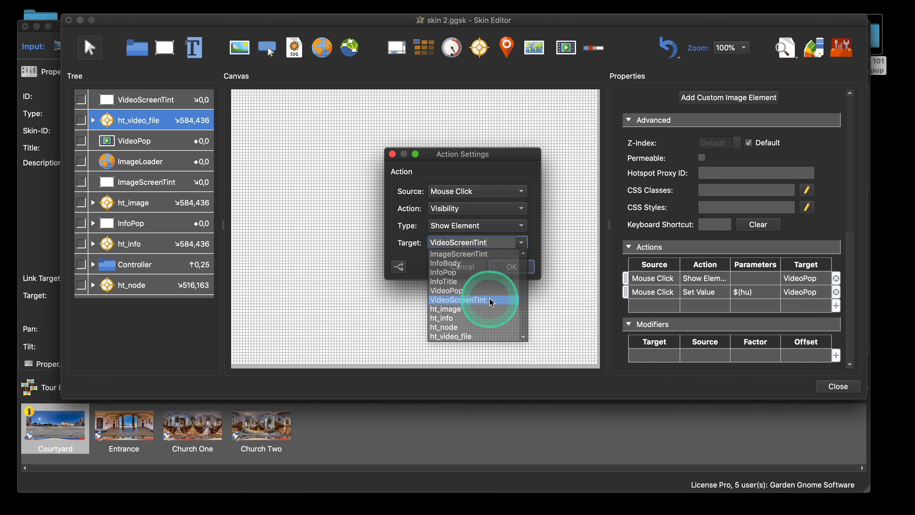
pyautogui.click(513, 266)
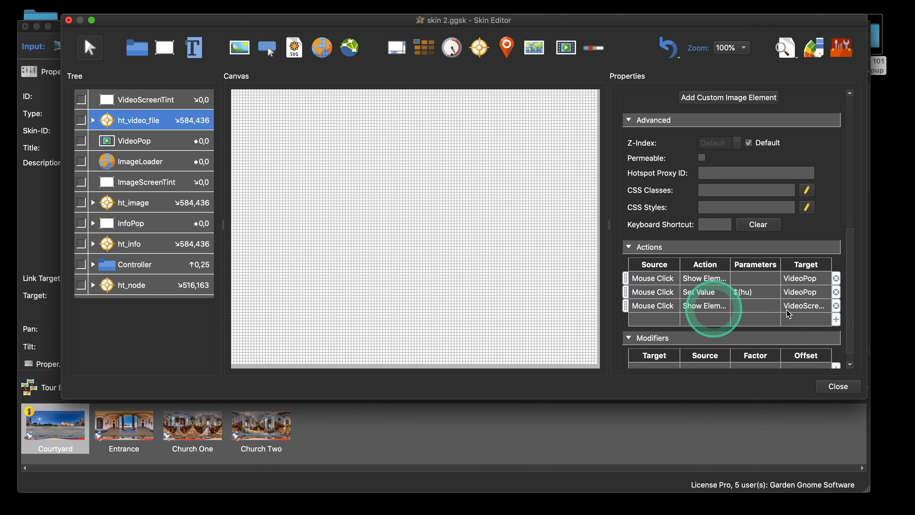
# Copy ht_video_file's VideoScreenTint action into the actions of the VideoPop element
pyautogui.click(658, 306)
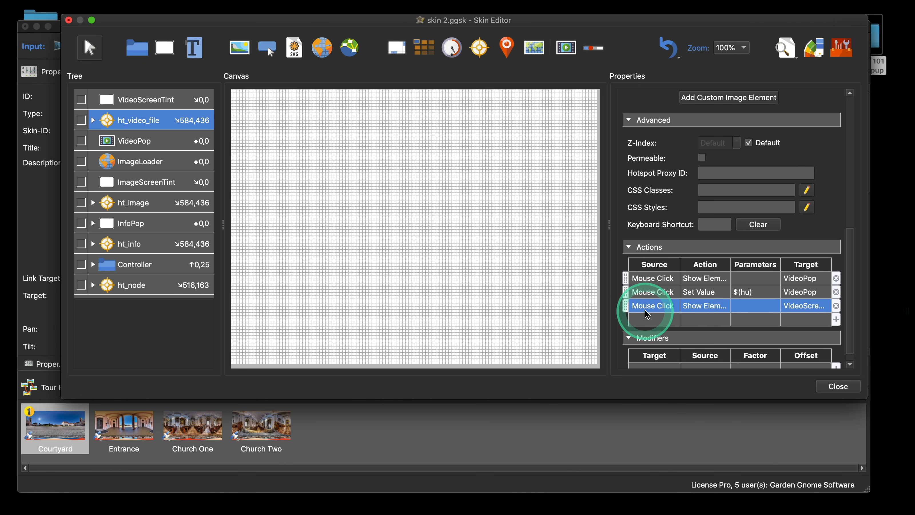
pyautogui.press('super+c')
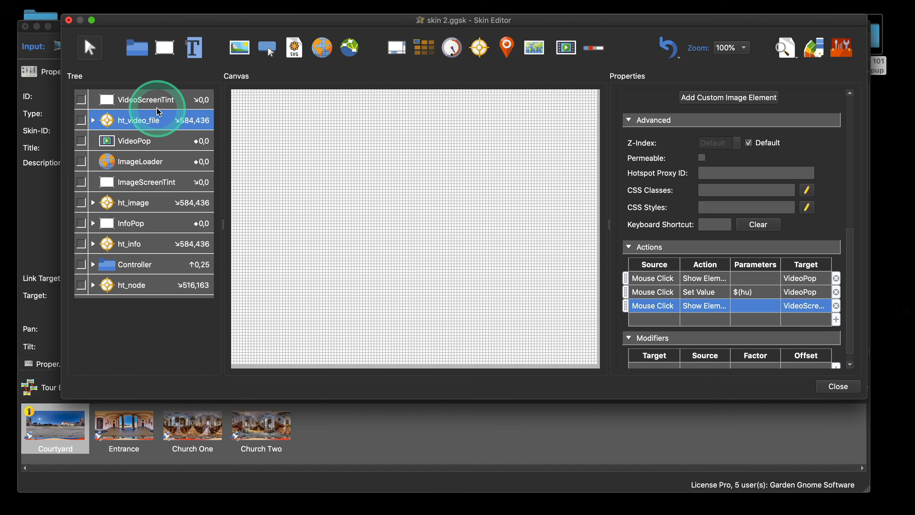
pyautogui.click(141, 144)
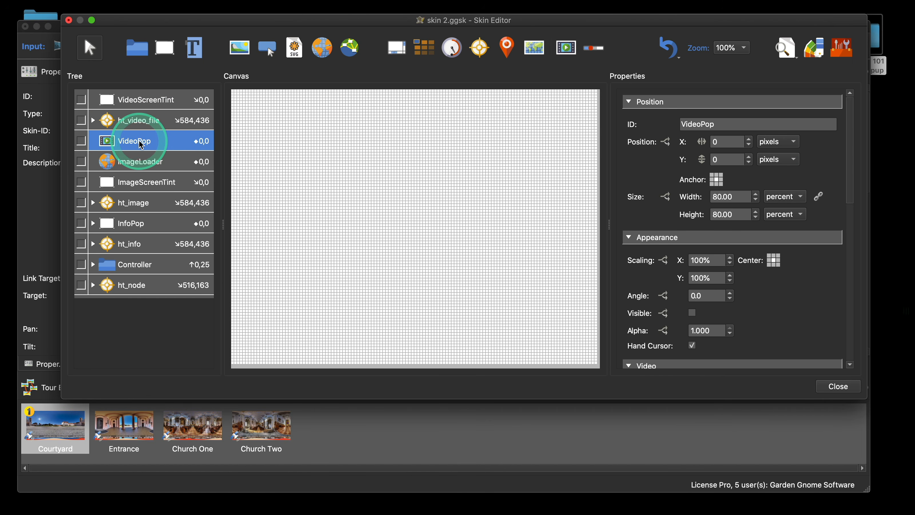
pyautogui.scroll(-6, 818, 267)
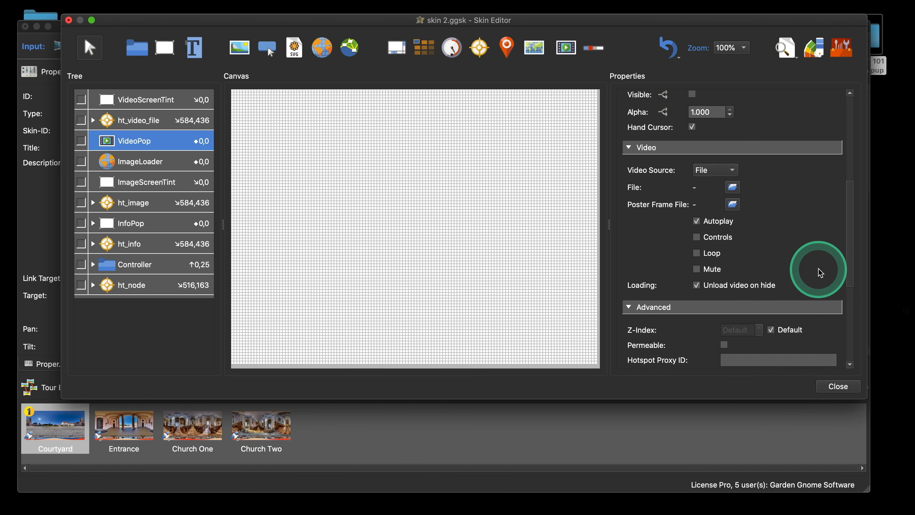
pyautogui.scroll(-5, 817, 271)
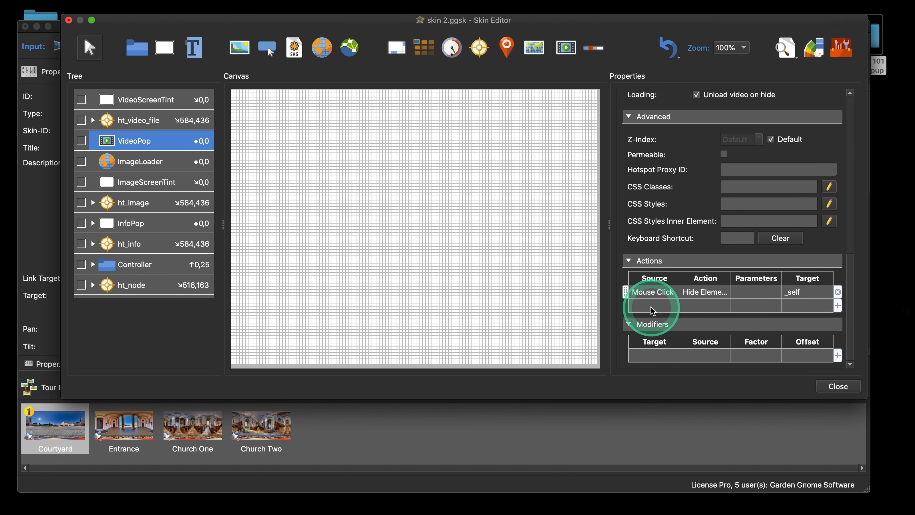
pyautogui.press('super+v')
# Change the type of VideoPop's VideoScreenTint action to Hide Element
pyautogui.doubleClick(663, 310)
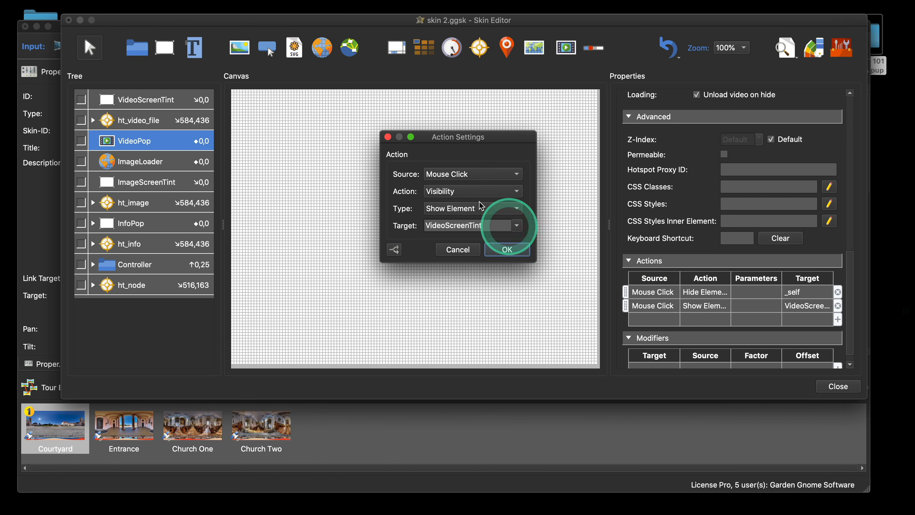
pyautogui.click(482, 208)
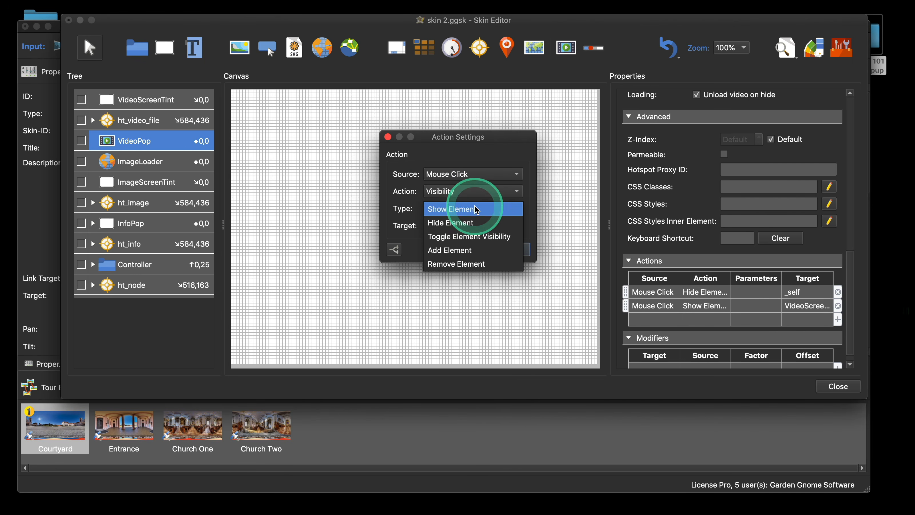
pyautogui.click(451, 227)
pyautogui.click(527, 257)
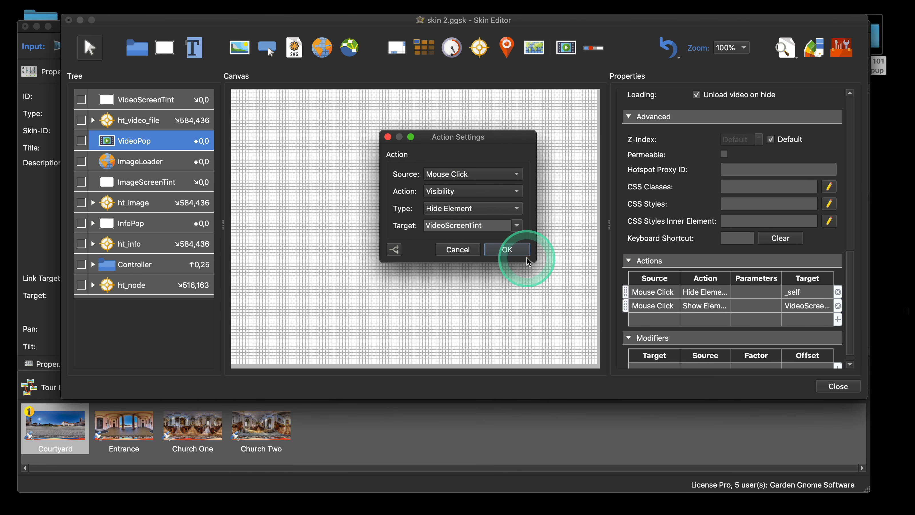
pyautogui.click(517, 250)
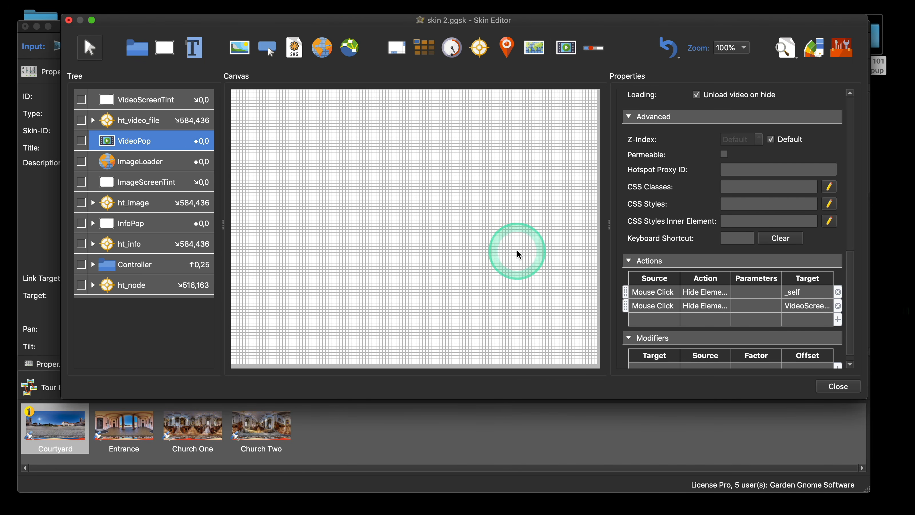
# Save the skin changes and test the video popup hotspot in the regenerated tour
pyautogui.click(844, 385)
pyautogui.click(678, 219)
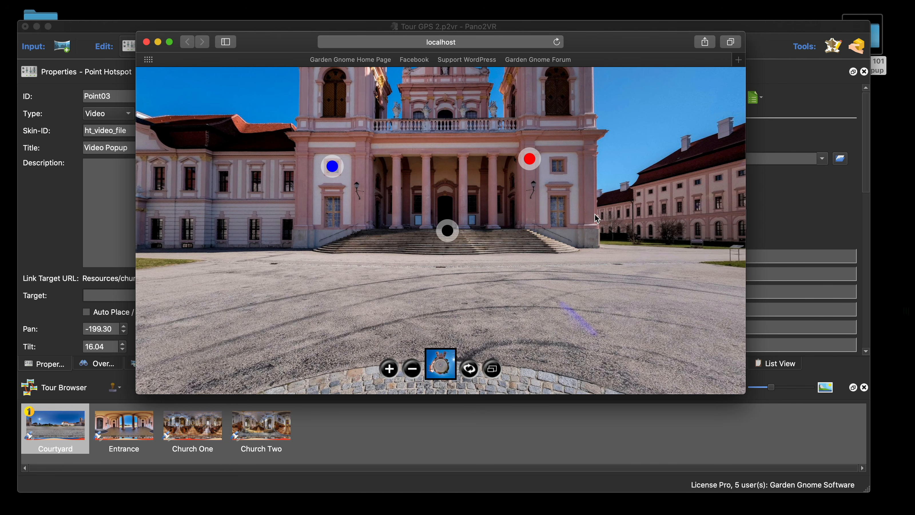
pyautogui.scroll(3, 596, 216)
pyautogui.scroll(-6, 596, 196)
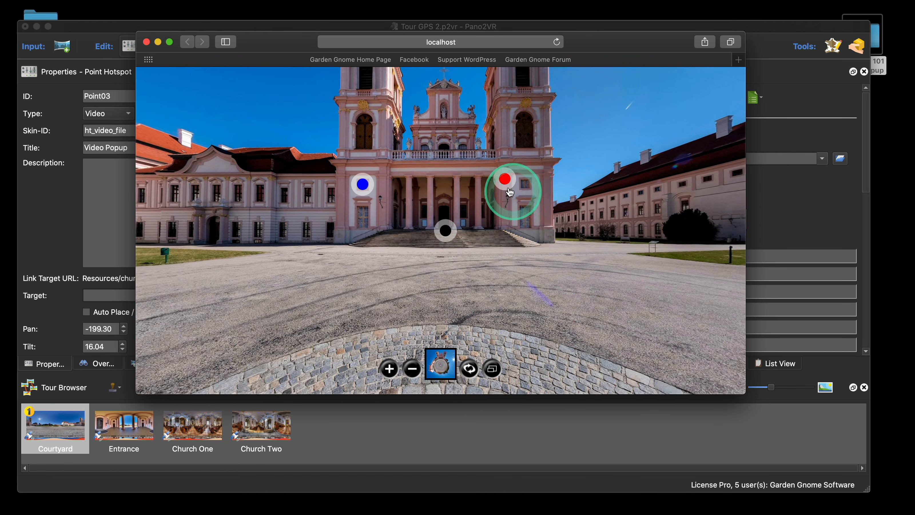
pyautogui.click(509, 191)
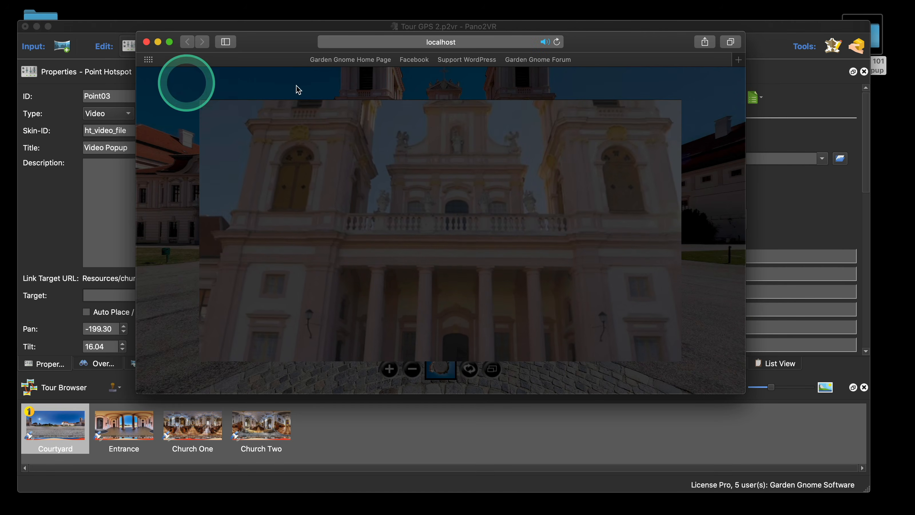
pyautogui.click(146, 42)
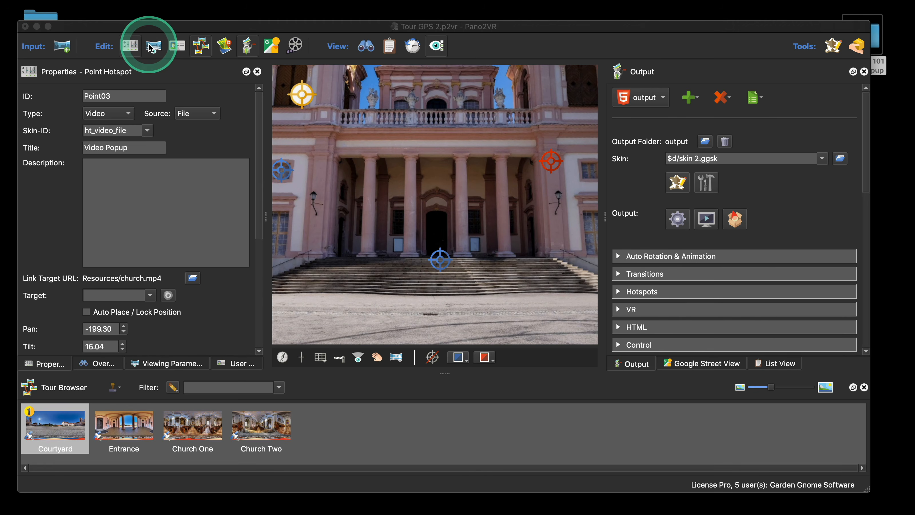
# Reopen the skin and move VideoPop above VideoScreenTint in the element order
pyautogui.click(678, 183)
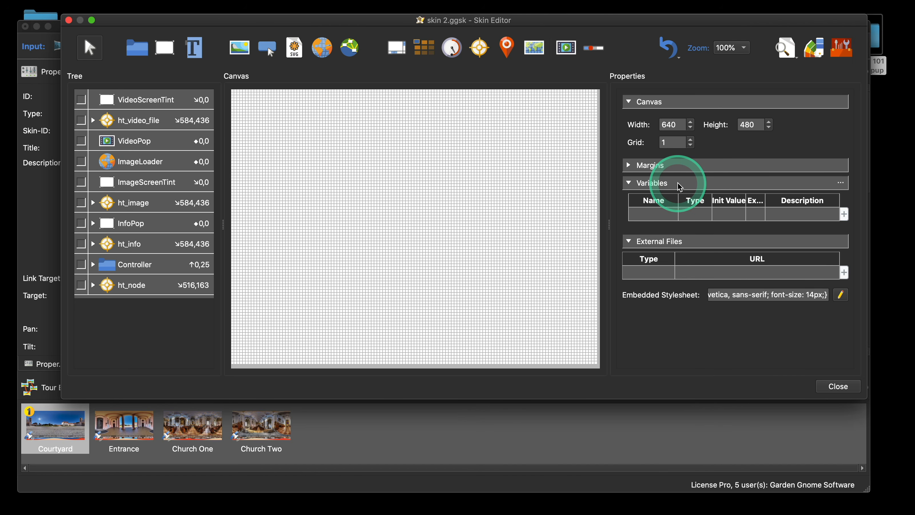
pyautogui.click(176, 117)
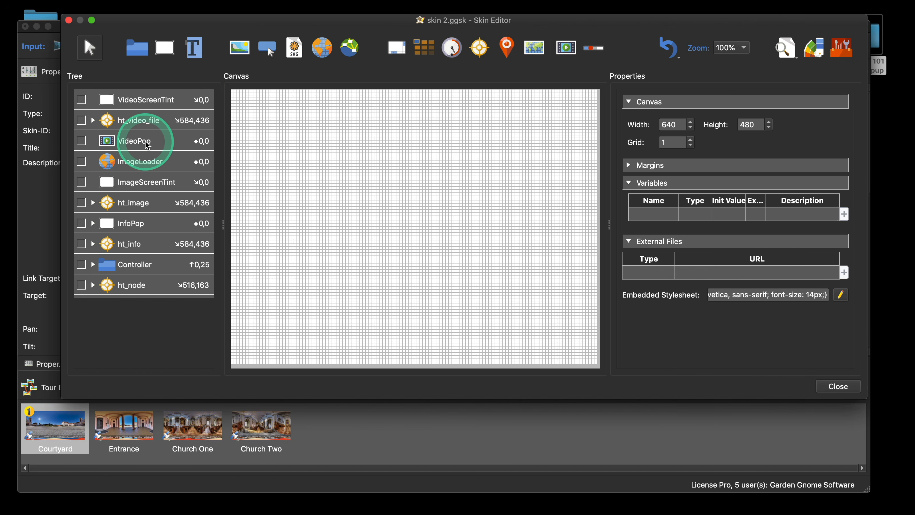
pyautogui.moveTo(148, 144); pyautogui.dragTo(105, 107)
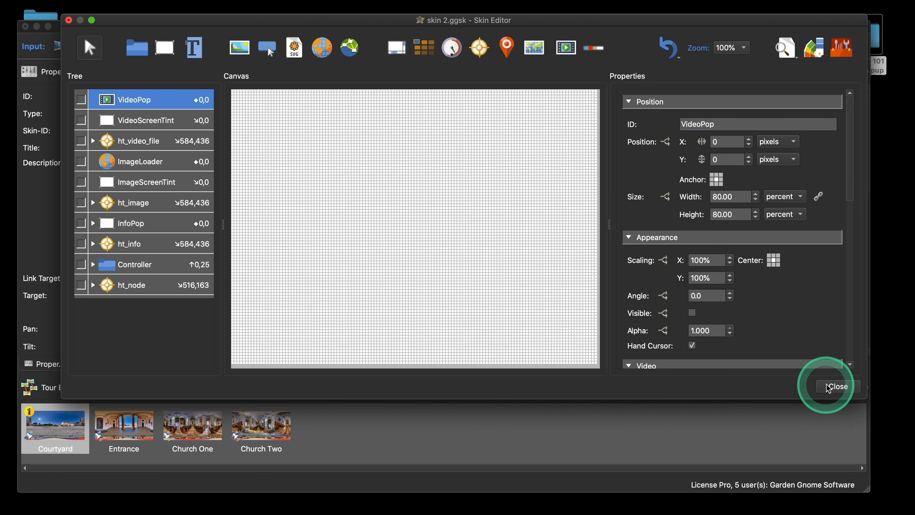
# Save the reordered skin and regenerate the HTML5 output
pyautogui.click(838, 387)
pyautogui.click(533, 217)
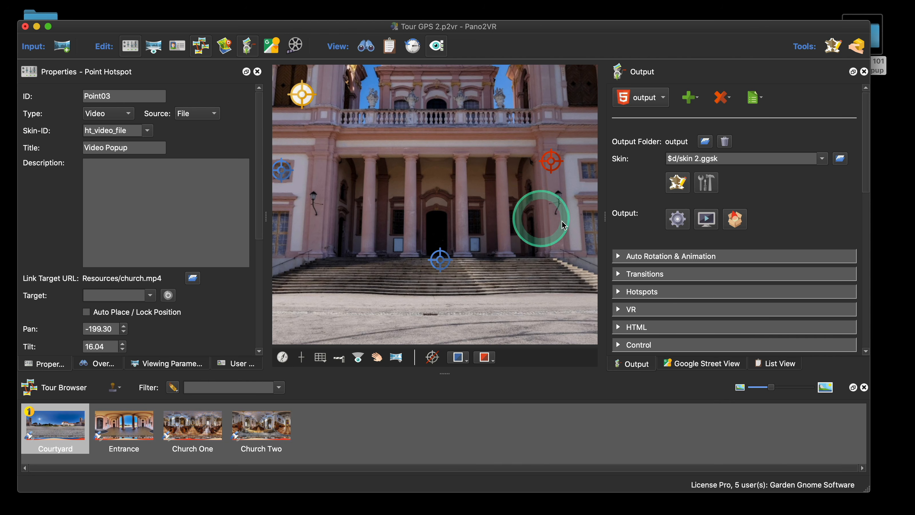
pyautogui.click(679, 221)
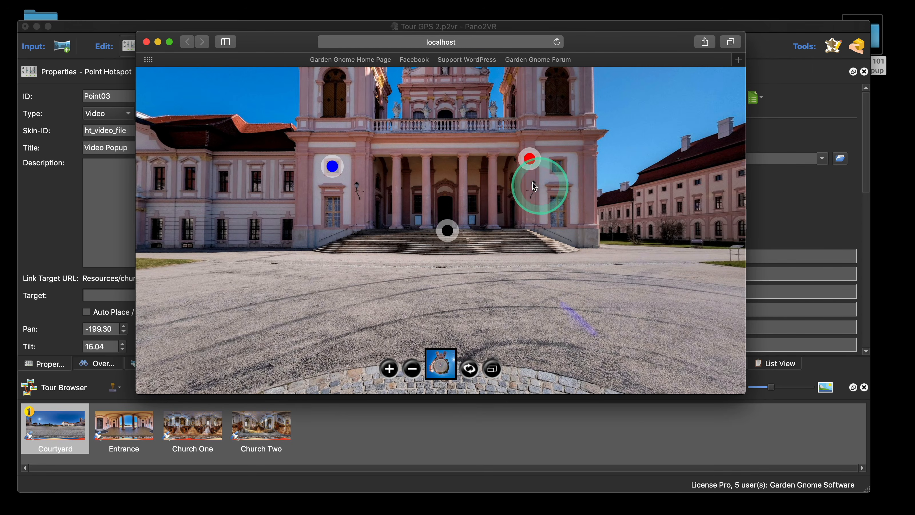
# Open and close the video popup from its red hotspot in the tour preview, and leave the preview
pyautogui.click(529, 158)
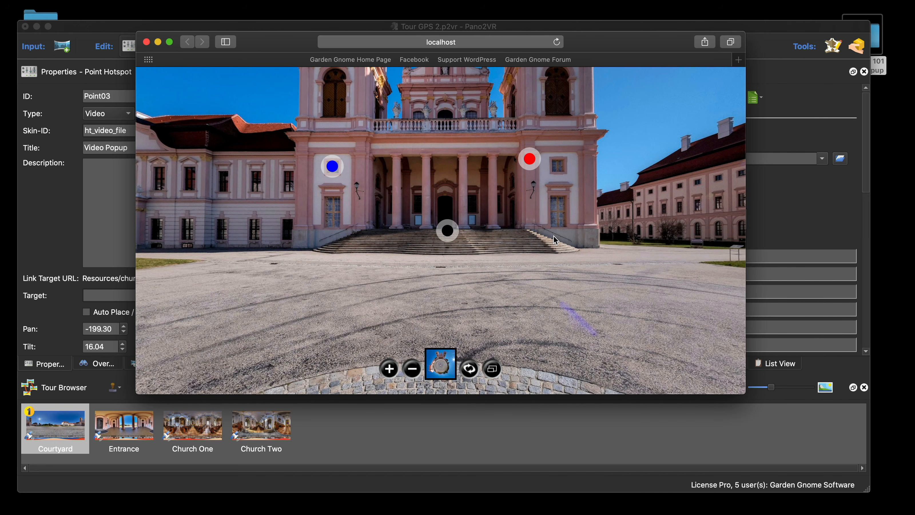
pyautogui.click(544, 231)
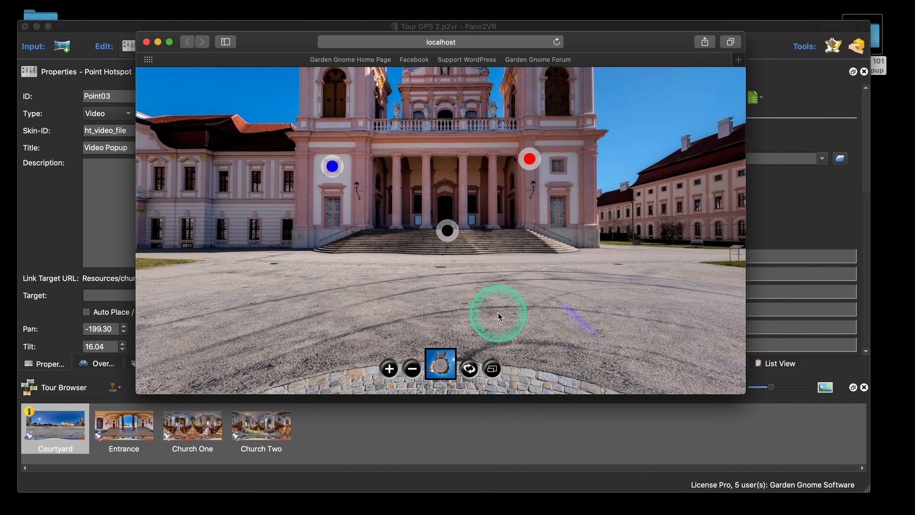
pyautogui.scroll(5, 478, 271)
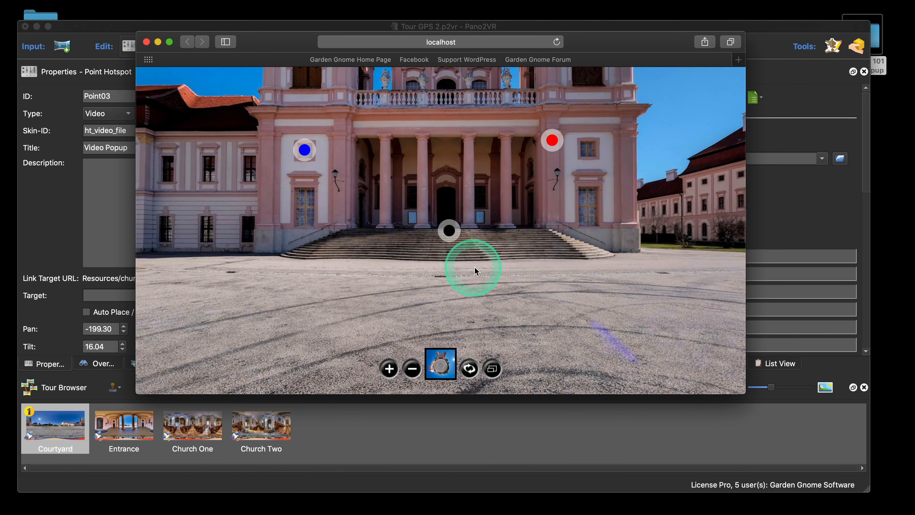
pyautogui.scroll(-5, 479, 268)
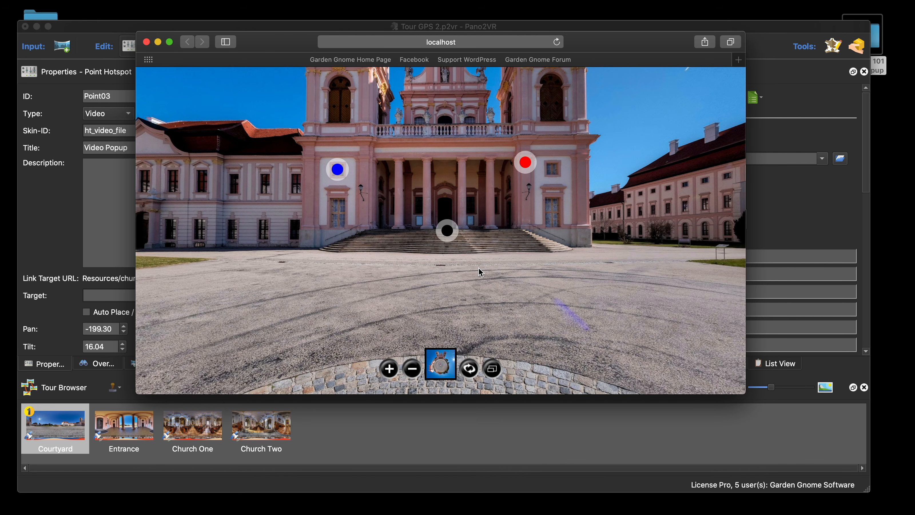
pyautogui.scroll(2, 478, 266)
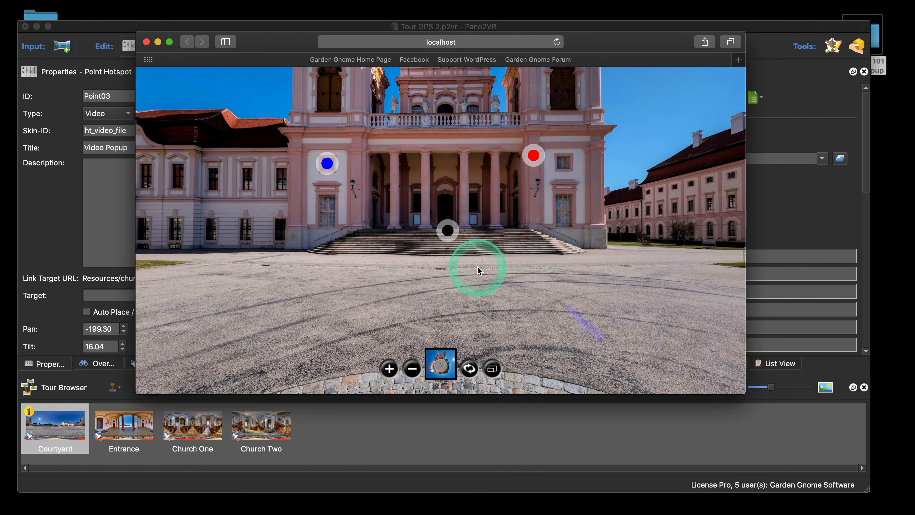
pyautogui.scroll(4, 478, 266)
pyautogui.scroll(-3, 478, 266)
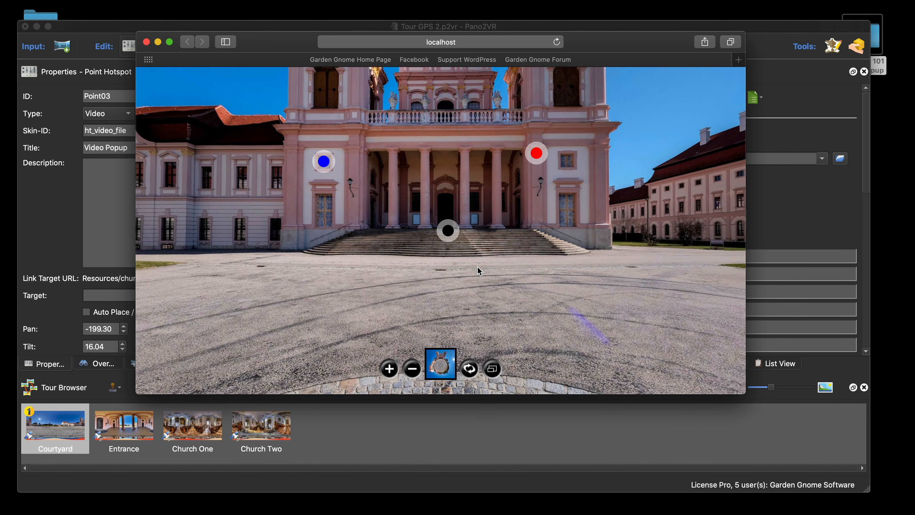
pyautogui.click(147, 41)
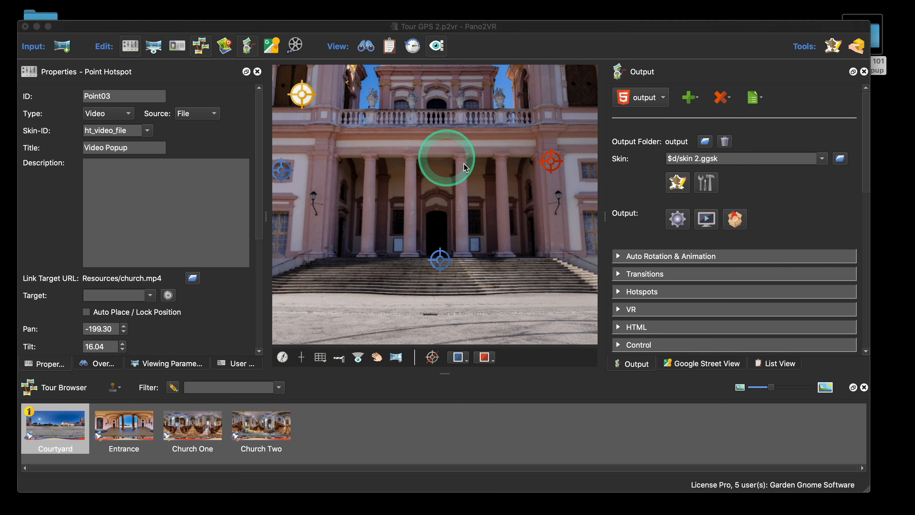
# Add a Seekbar element to the skin canvas near its lower middle, at about X 223, Y 404 pixels
pyautogui.click(678, 183)
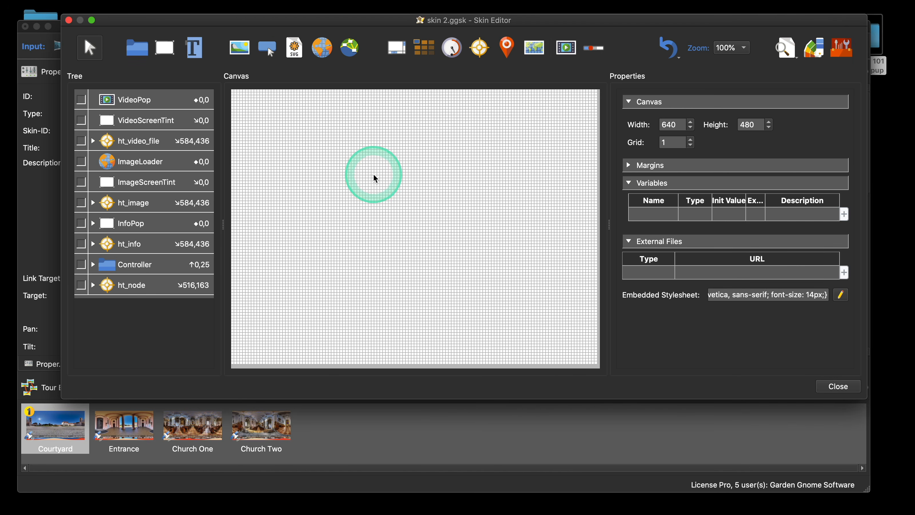
pyautogui.click(599, 52)
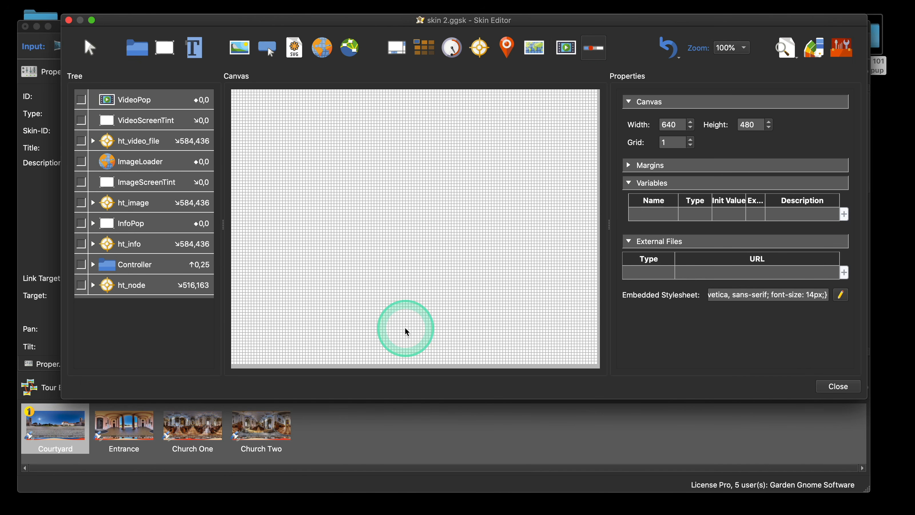
pyautogui.click(414, 297)
pyautogui.moveTo(462, 302); pyautogui.dragTo(411, 323)
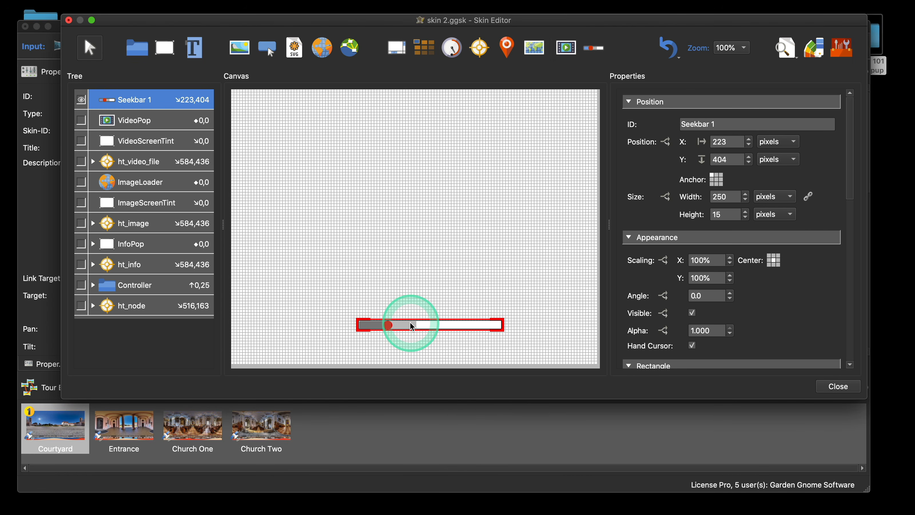
# Set the seekbar's Media Element to VideoPop and move the bar down to about X 224, Y 448 pixels
pyautogui.scroll(-10, 685, 243)
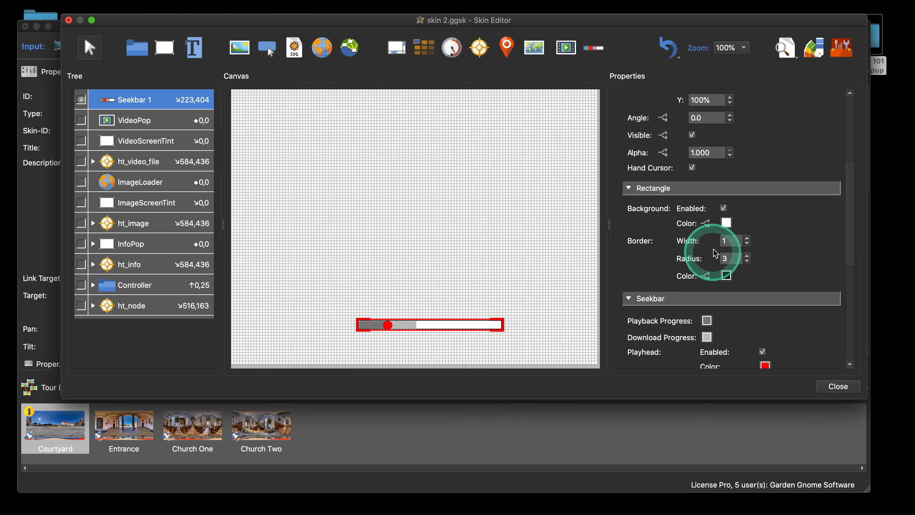
pyautogui.scroll(-5, 787, 256)
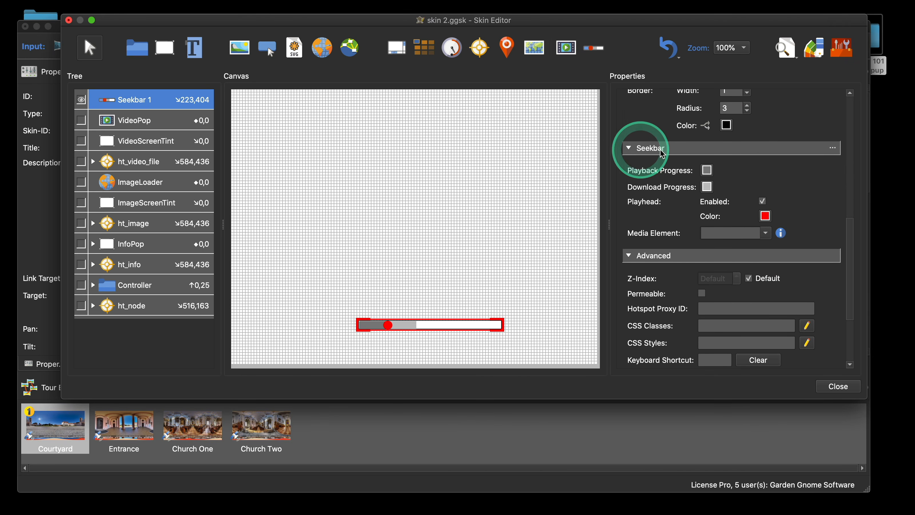
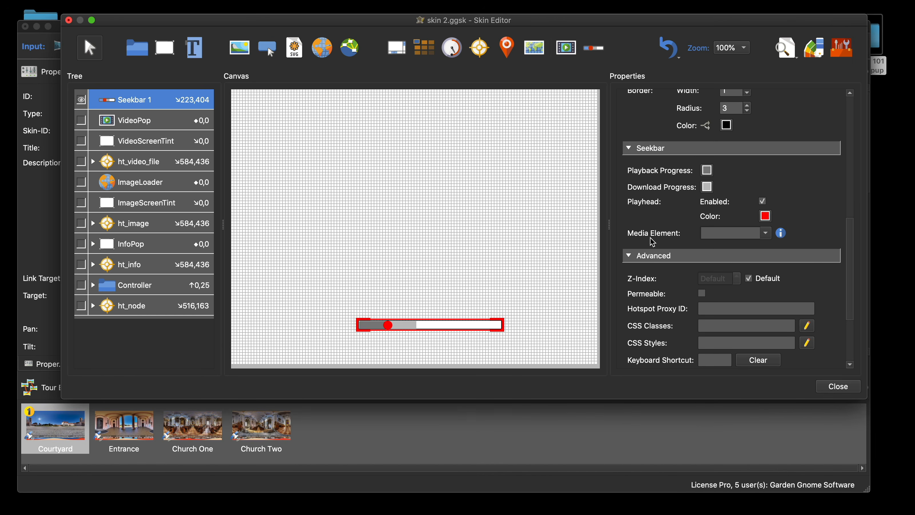
pyautogui.click(766, 234)
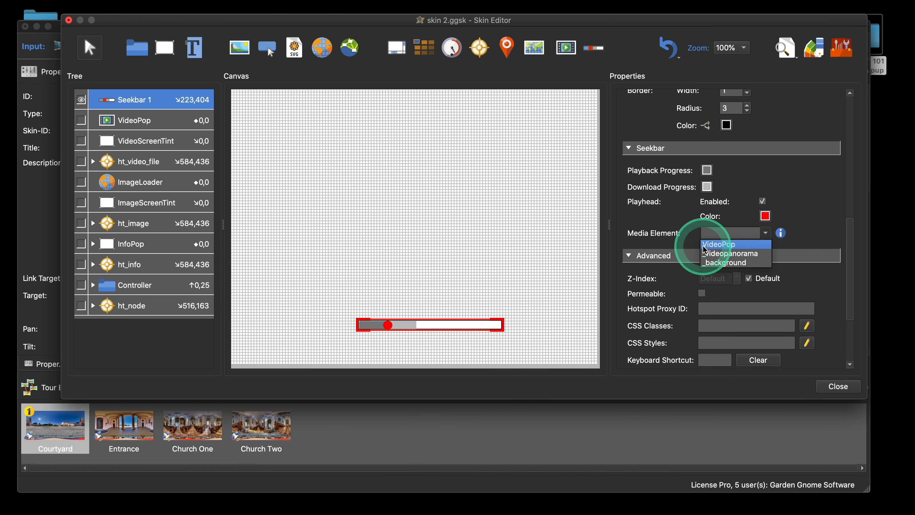
pyautogui.click(727, 245)
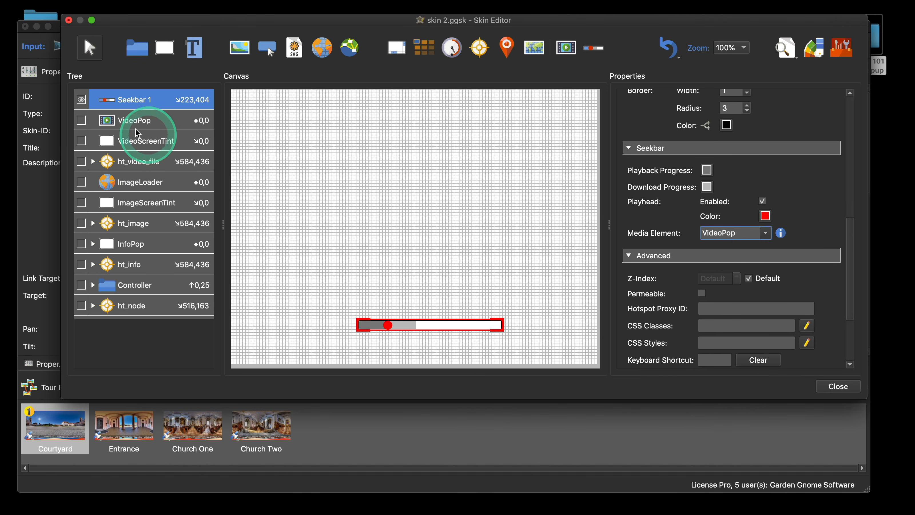
pyautogui.moveTo(427, 329); pyautogui.dragTo(428, 350)
# Rename the seekbar element's ID to VideoSeekbar
pyautogui.scroll(10, 828, 164)
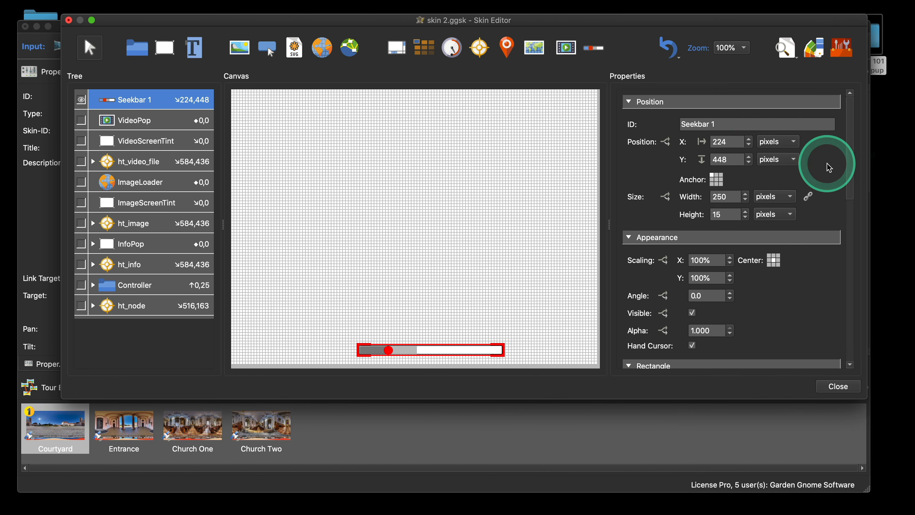
pyautogui.click(726, 124)
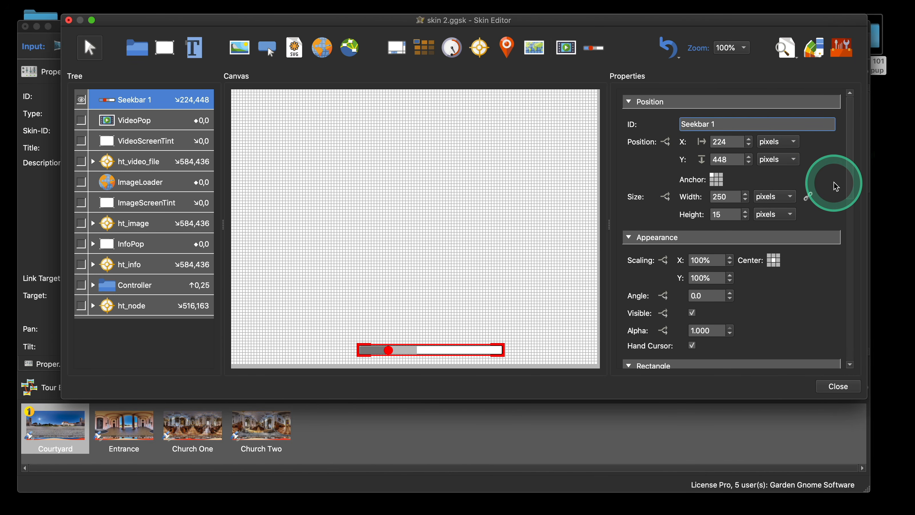
pyautogui.press('BackSpace')
pyautogui.press('BackSpace')
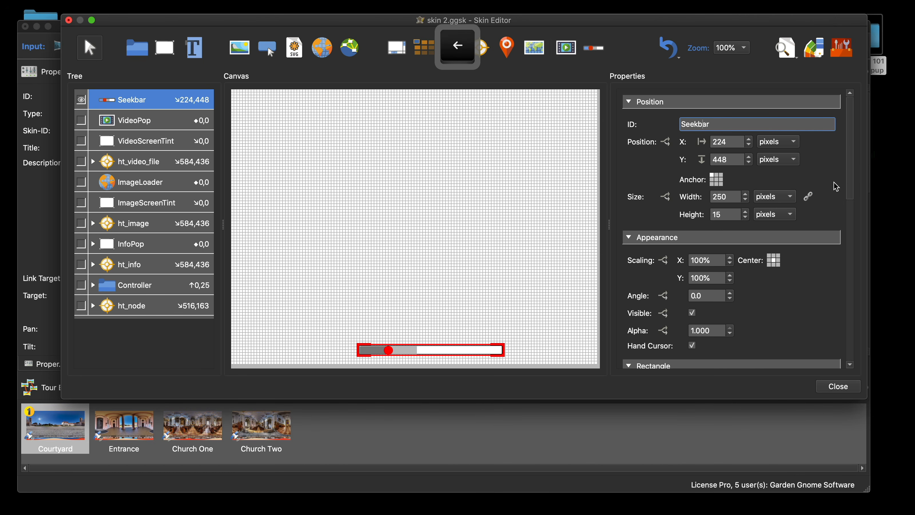
pyautogui.write('Video')
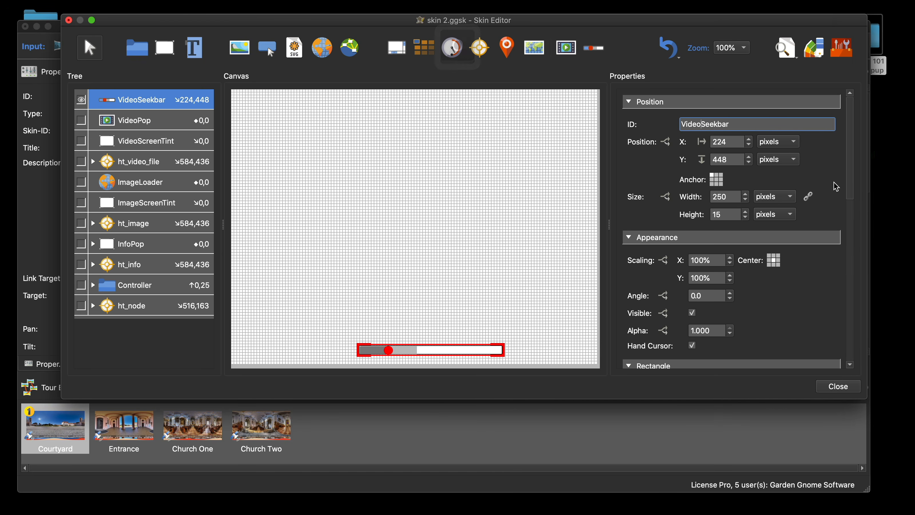
# Anchor VideoSeekbar to the bottom center and set its X position to 0 pixels
pyautogui.click(717, 185)
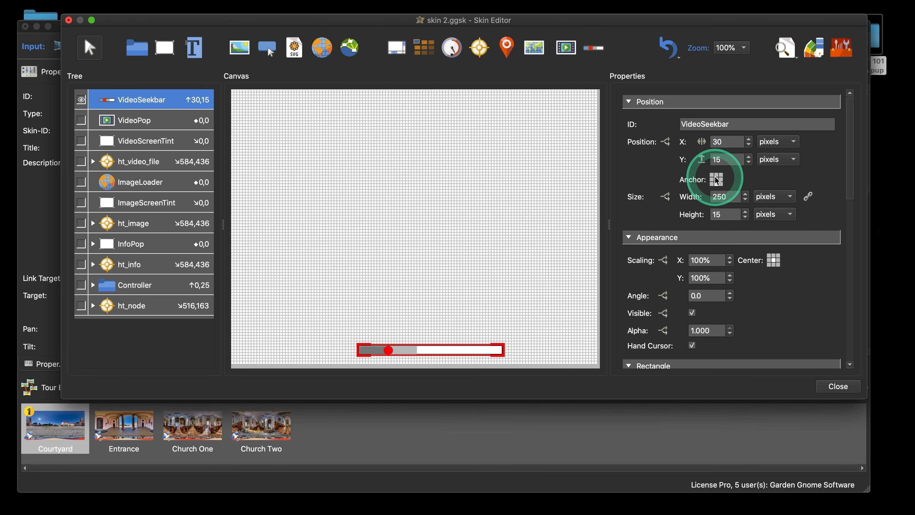
pyautogui.doubleClick(711, 140)
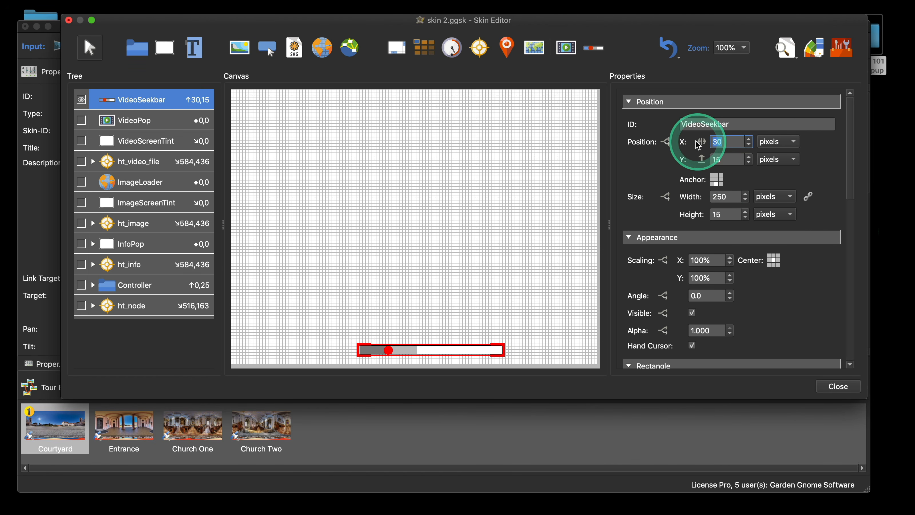
pyautogui.write('0')
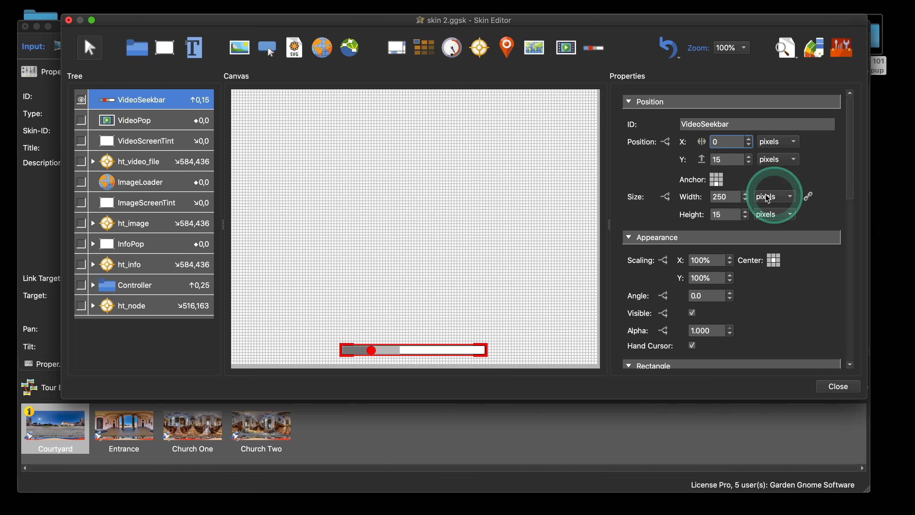
pyautogui.scroll(-2, 792, 291)
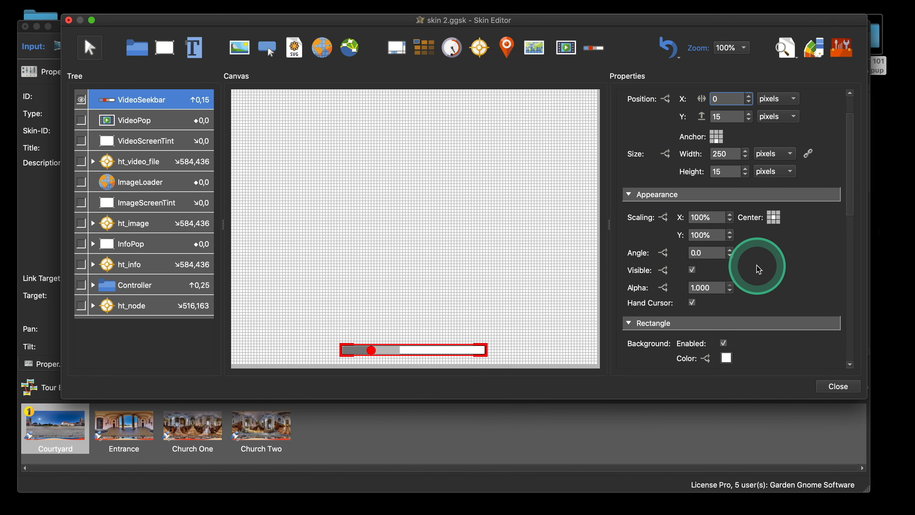
# Save the skin with the seekbar, regenerate the output and play the video popup in the preview
pyautogui.click(840, 386)
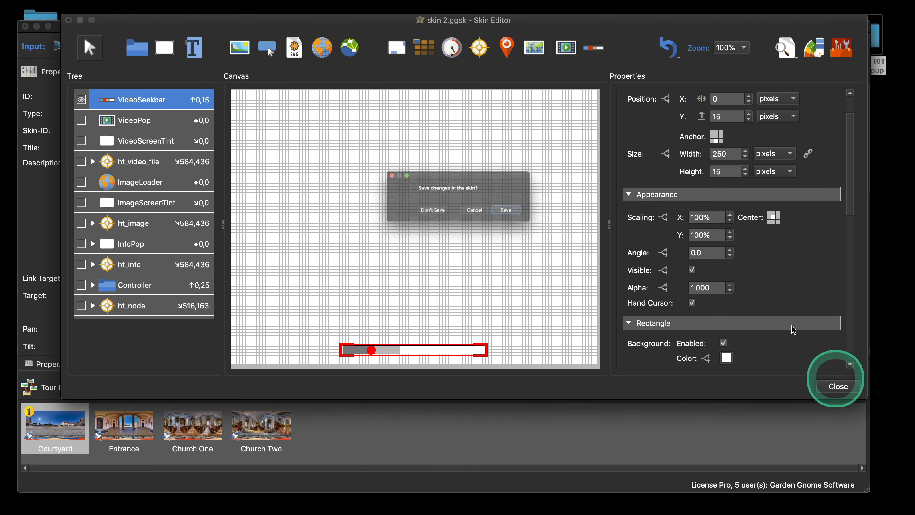
pyautogui.click(534, 217)
pyautogui.click(678, 219)
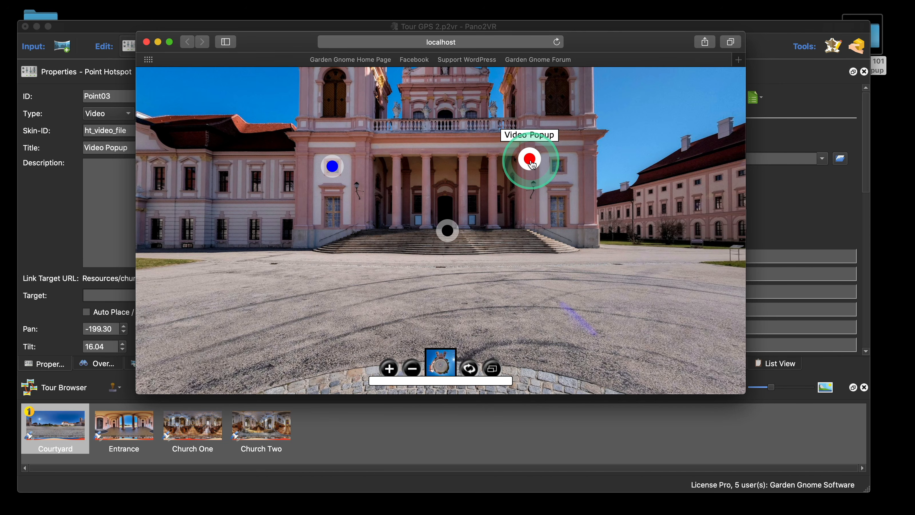
pyautogui.click(532, 163)
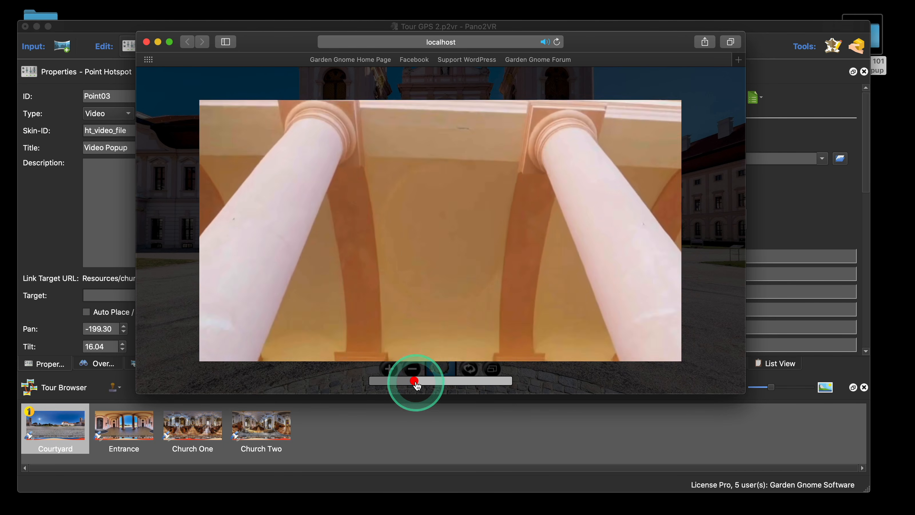
# Scrub forward through the popup video with the seekbar, close the video and the preview, and return to the Skin Editor
pyautogui.moveTo(416, 382); pyautogui.dragTo(447, 382)
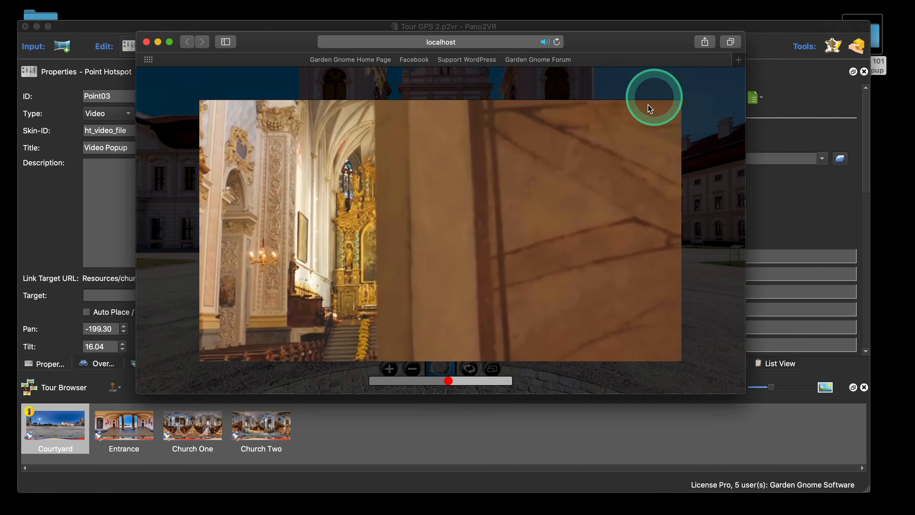
pyautogui.click(650, 105)
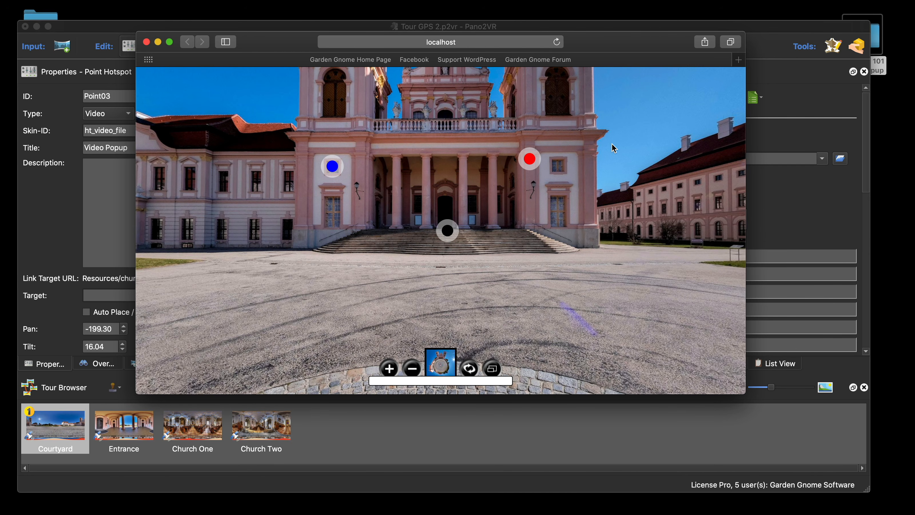
pyautogui.click(146, 42)
pyautogui.click(680, 180)
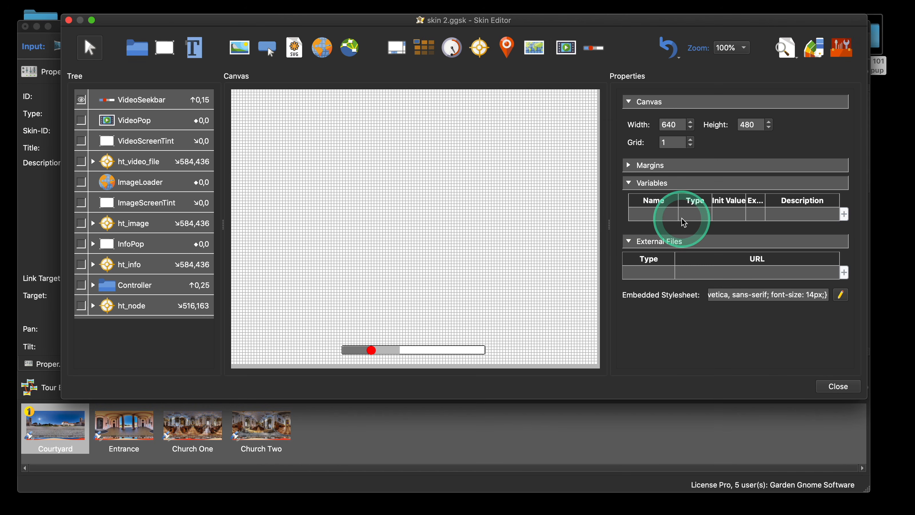
# Show VideoPop on the canvas and place a 100 by 20 pixel rectangle beside the seekbar's end, at about X 463, Y 445 pixels
pyautogui.click(82, 120)
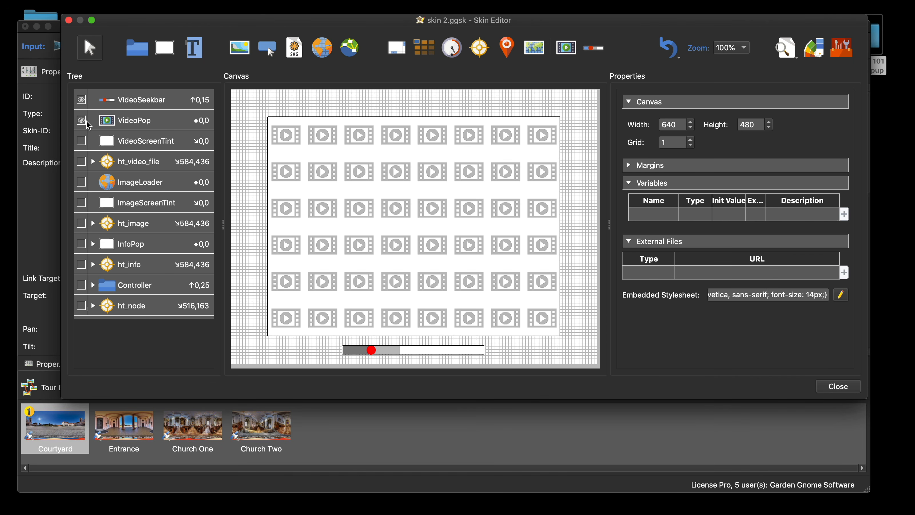
pyautogui.click(164, 48)
pyautogui.click(496, 344)
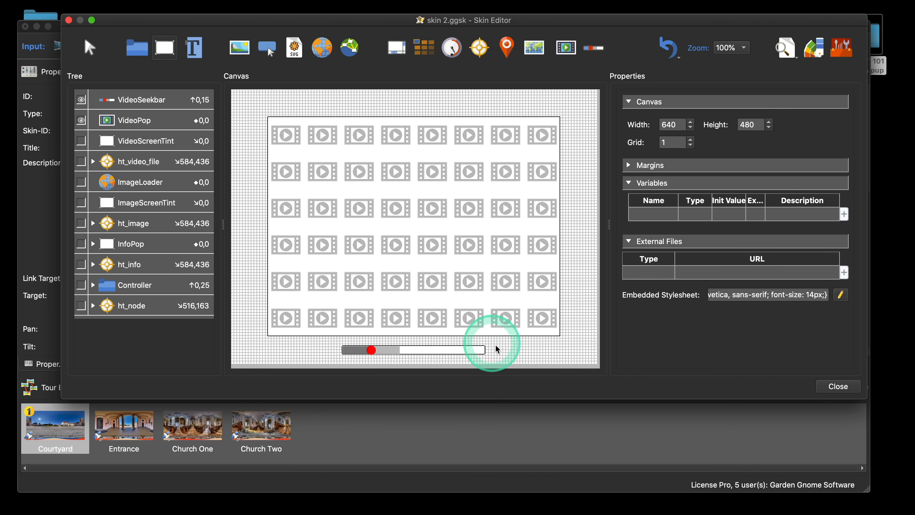
pyautogui.moveTo(513, 350); pyautogui.dragTo(506, 346)
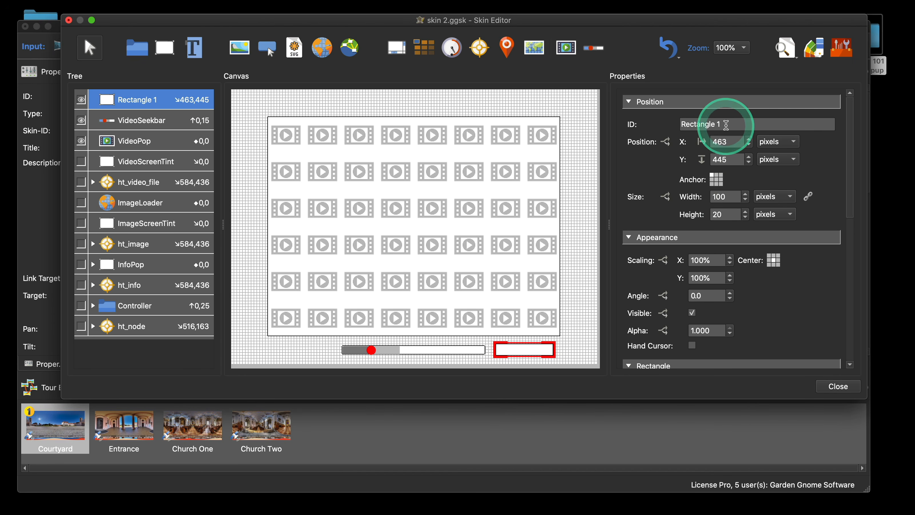
# Rename the new rectangle's ID to VideoPlayPause
pyautogui.tripleClick(691, 125)
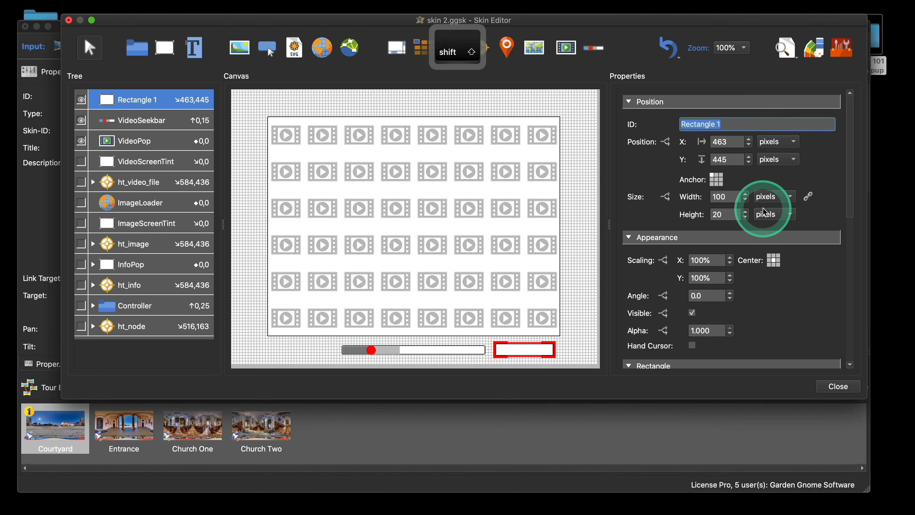
pyautogui.write('Vide')
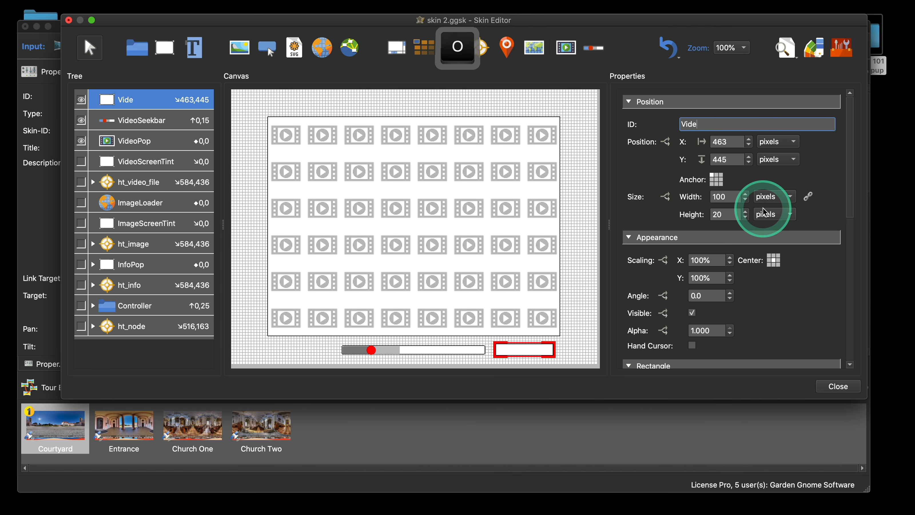
pyautogui.write('oPlay')
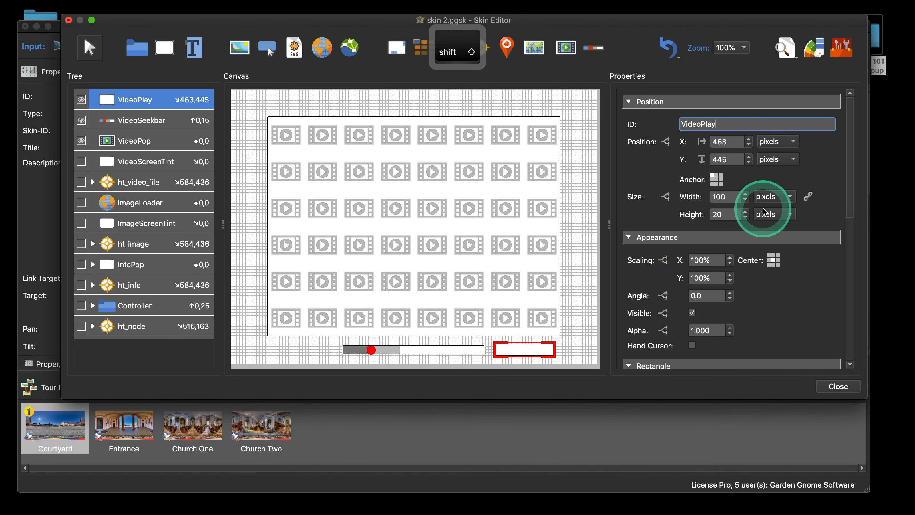
pyautogui.write('Pause')
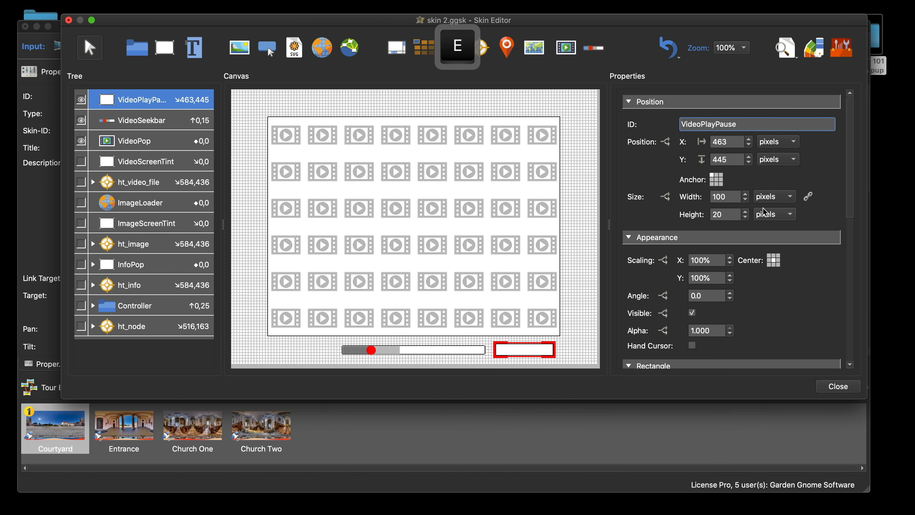
# Set the VideoPlayPause rectangle's width to 20 pixels
pyautogui.click(738, 214)
pyautogui.click(703, 199)
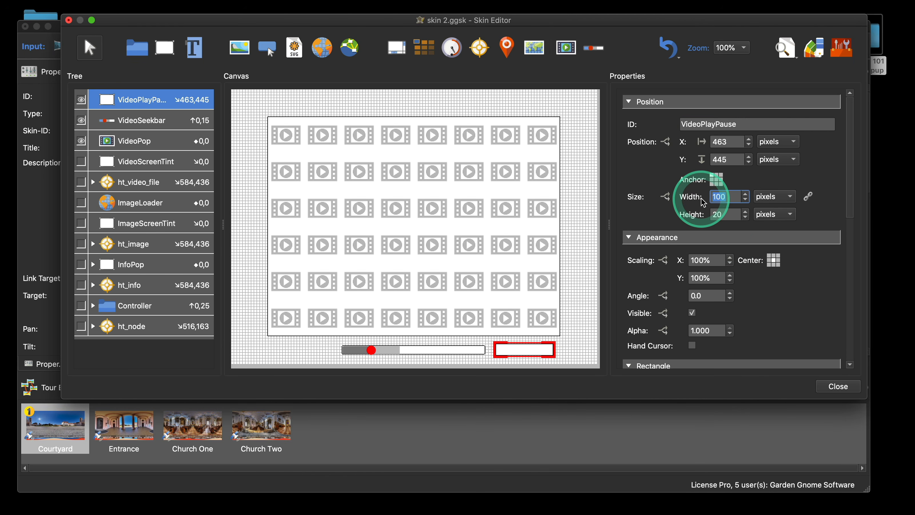
pyautogui.write('20')
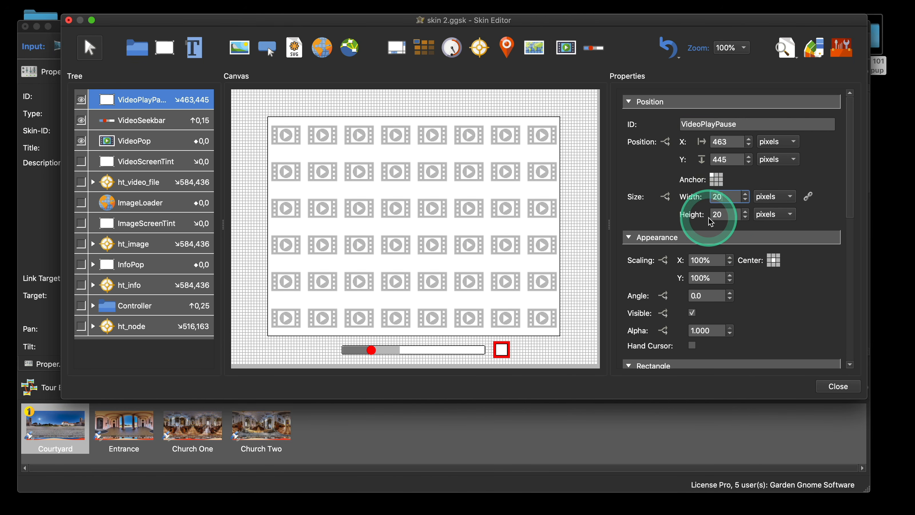
# Check VideoSeekbar's height and set both the width and height of VideoPlayPause to 15 pixels
pyautogui.click(457, 350)
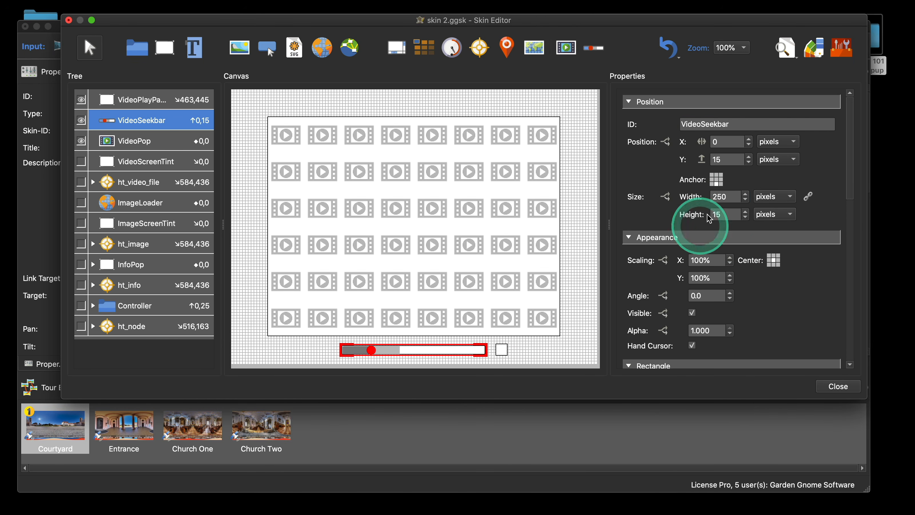
pyautogui.click(502, 349)
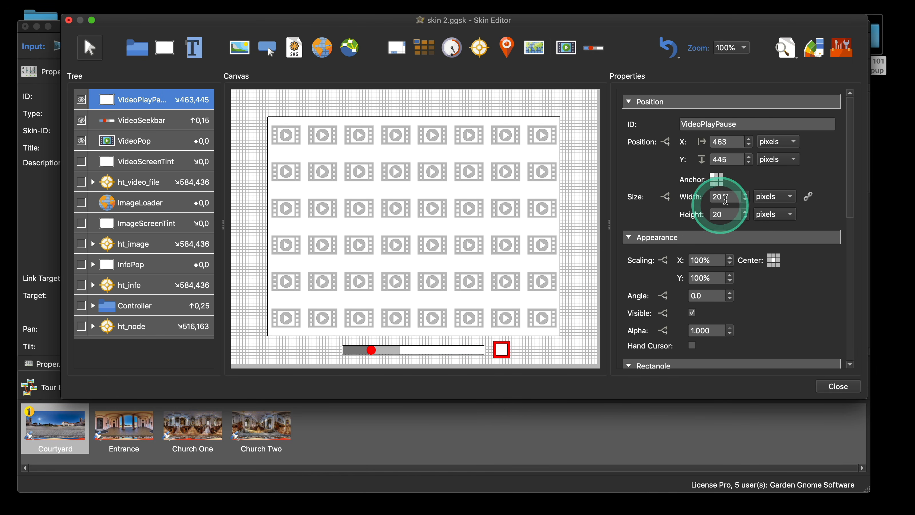
pyautogui.click(683, 201)
pyautogui.write('05')
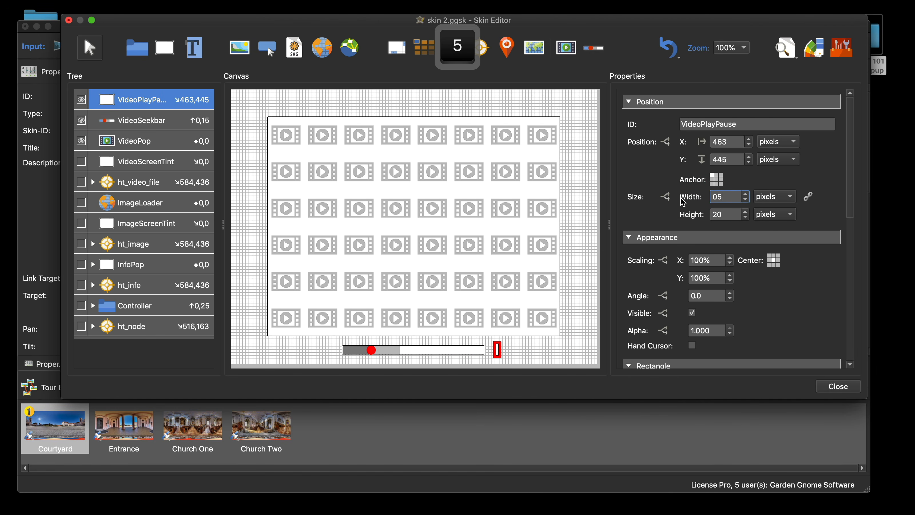
pyautogui.press('Tab')
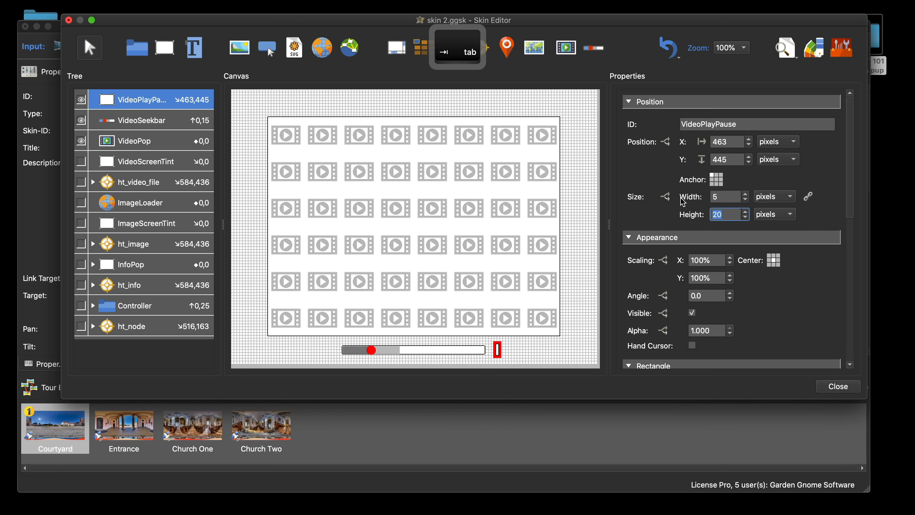
pyautogui.write('05')
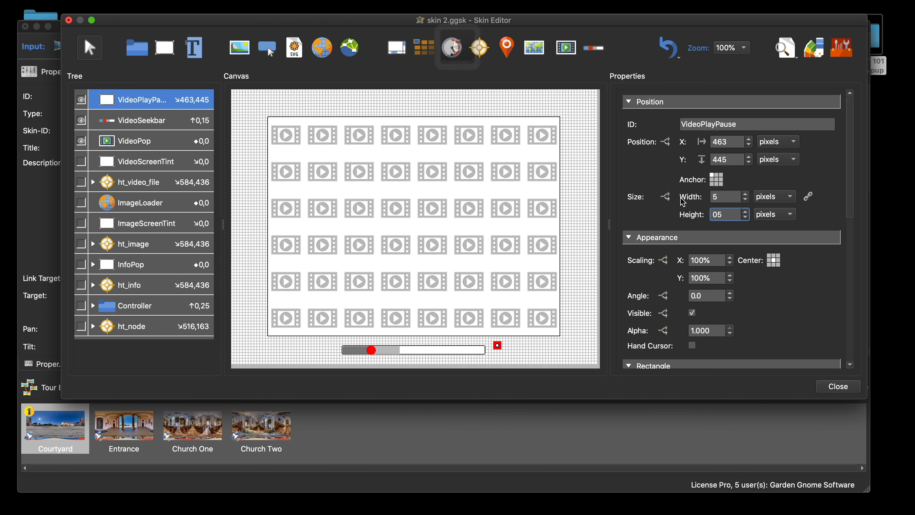
pyautogui.moveTo(727, 197); pyautogui.dragTo(706, 197)
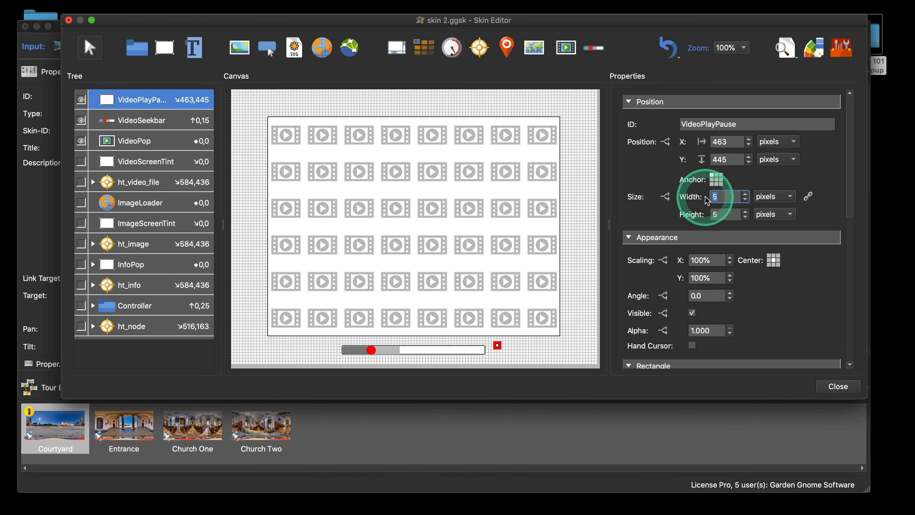
pyautogui.write('05')
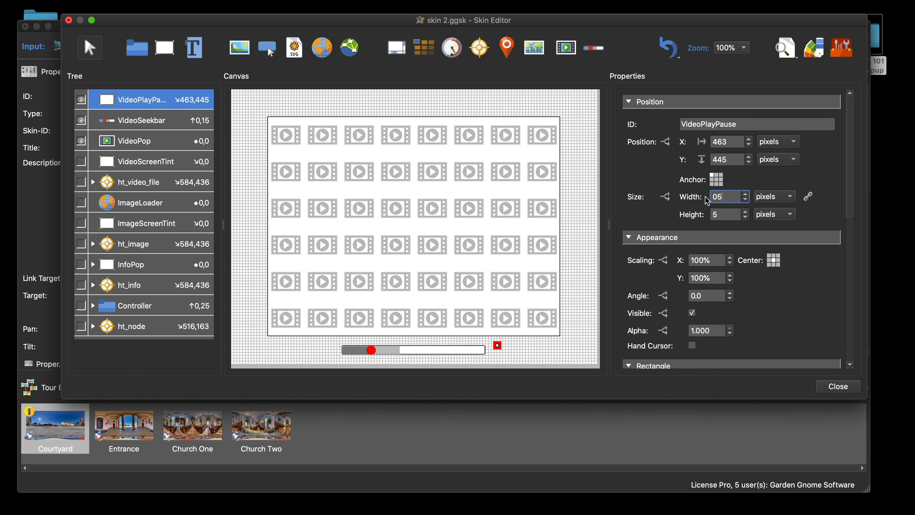
pyautogui.press('BackSpace')
pyautogui.press('BackSpace')
pyautogui.write('1')
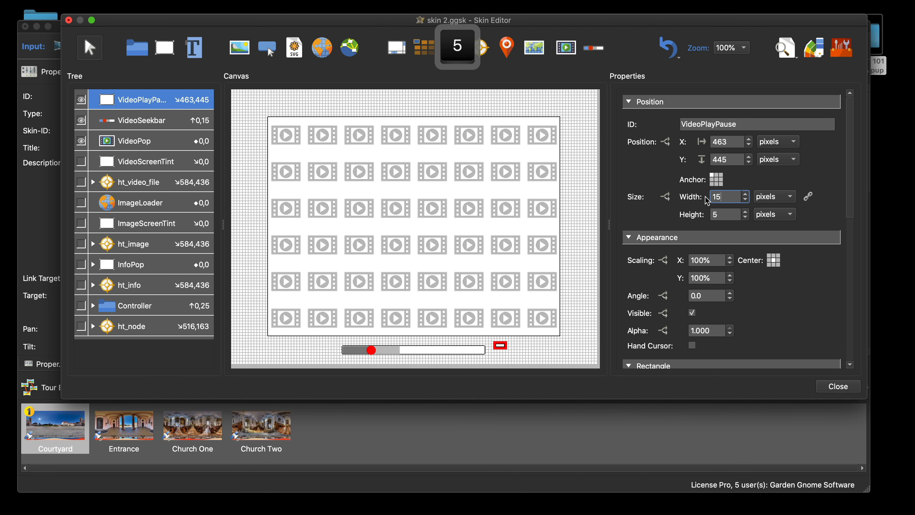
pyautogui.click(716, 215)
pyautogui.write('1')
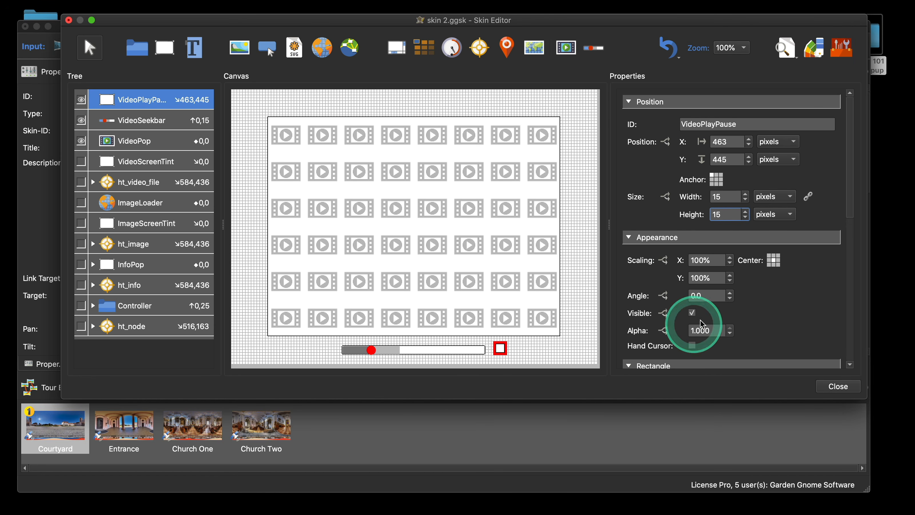
# Anchor VideoPlayPause to the bottom center and set its Y position to 15 pixels to line up with VideoSeekbar
pyautogui.click(717, 184)
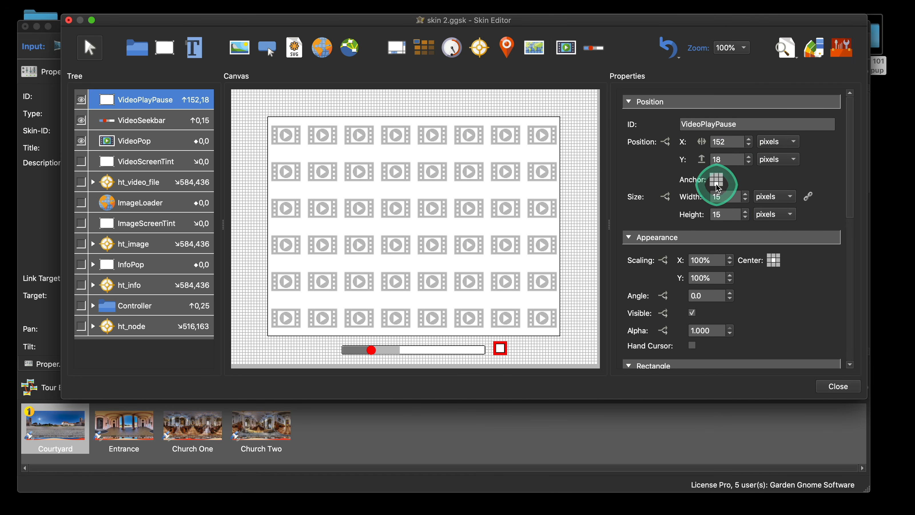
pyautogui.doubleClick(727, 160)
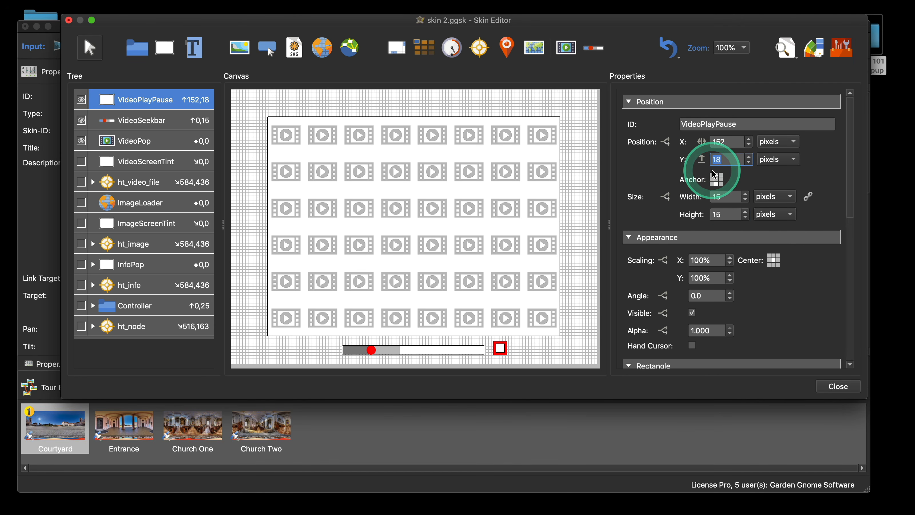
pyautogui.write('25')
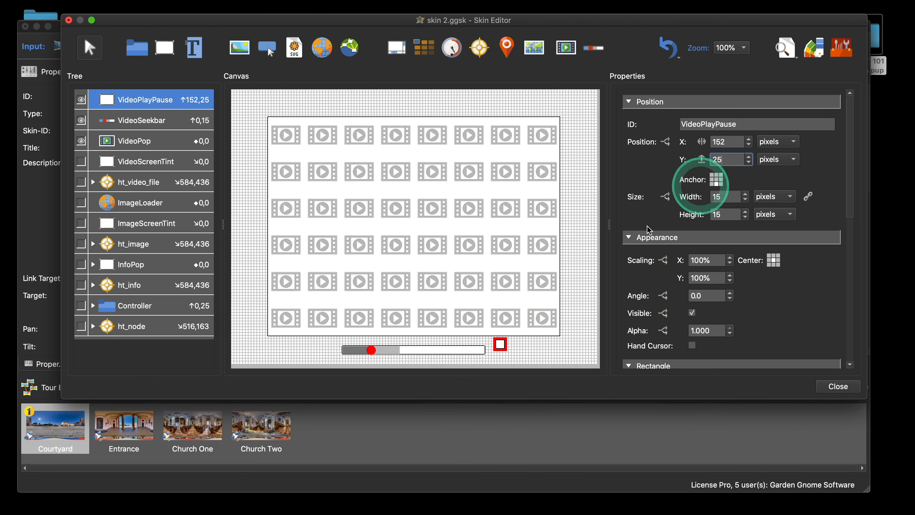
pyautogui.click(125, 121)
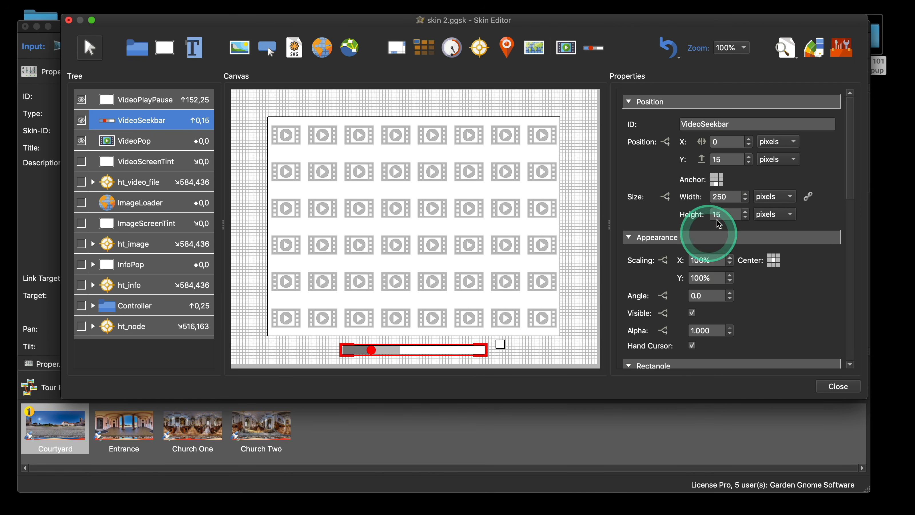
pyautogui.click(140, 99)
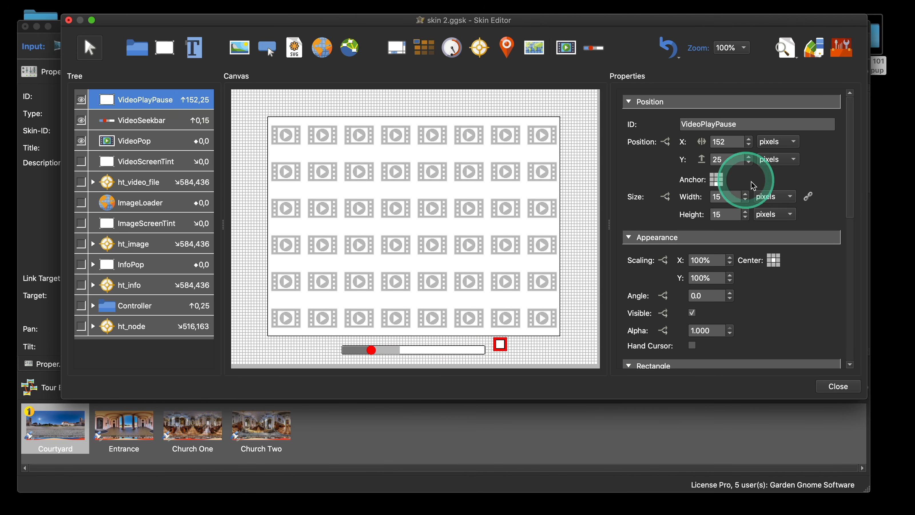
pyautogui.moveTo(726, 161); pyautogui.dragTo(701, 160)
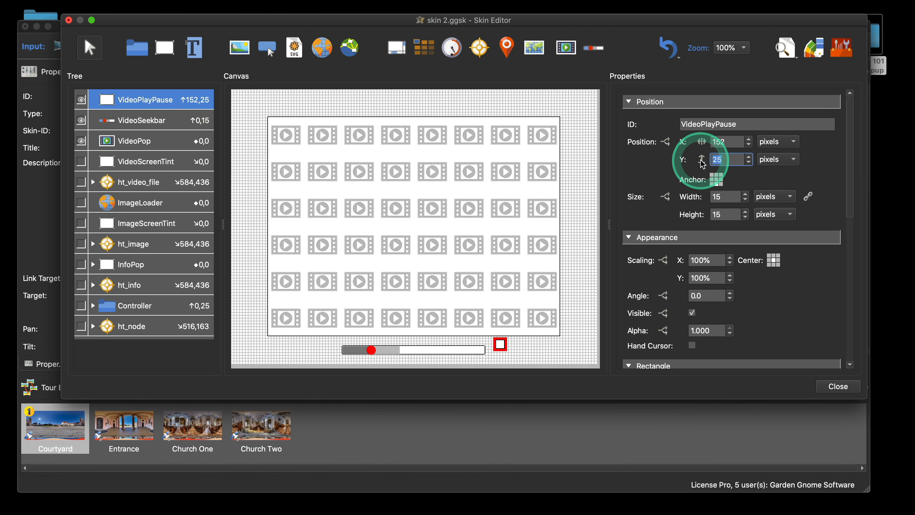
pyautogui.write('15')
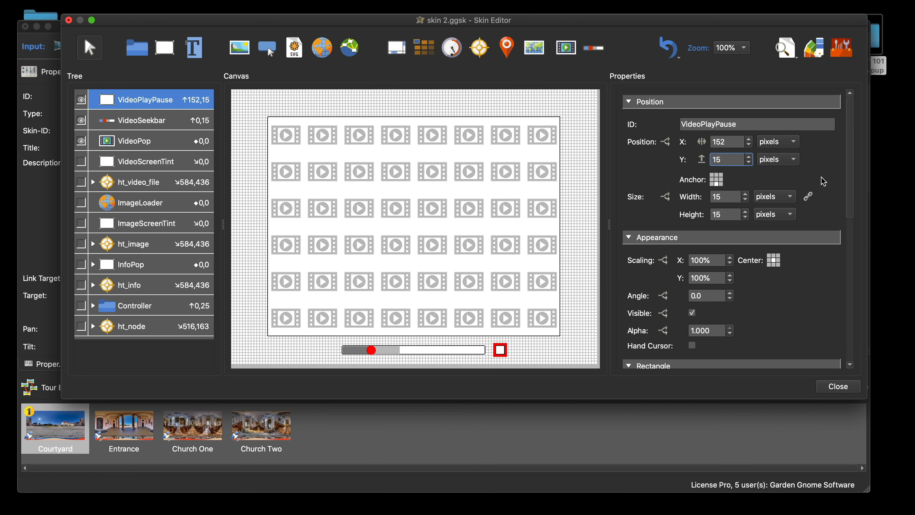
# Add a Mouse Click action to VideoPlayPause that performs Media: Play/Pause Media on the VideoPop target
pyautogui.scroll(-10, 823, 181)
pyautogui.doubleClick(656, 306)
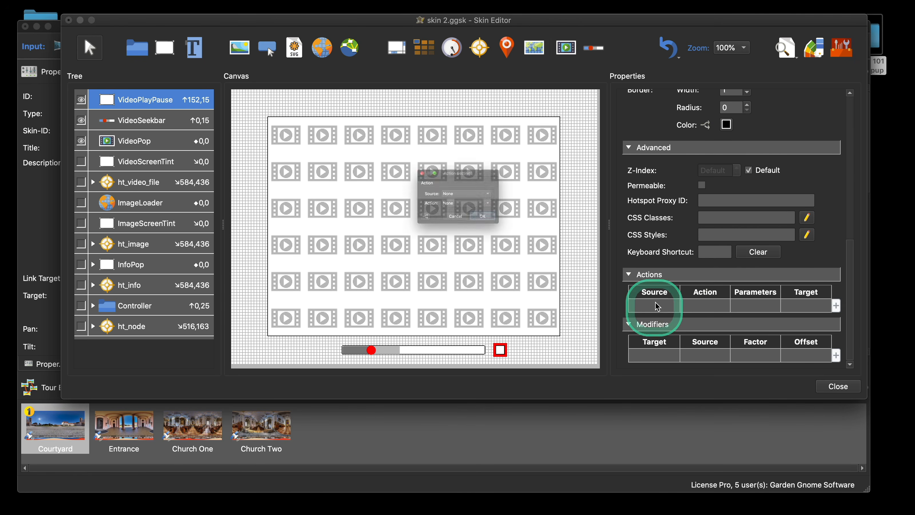
pyautogui.click(462, 196)
pyautogui.click(465, 205)
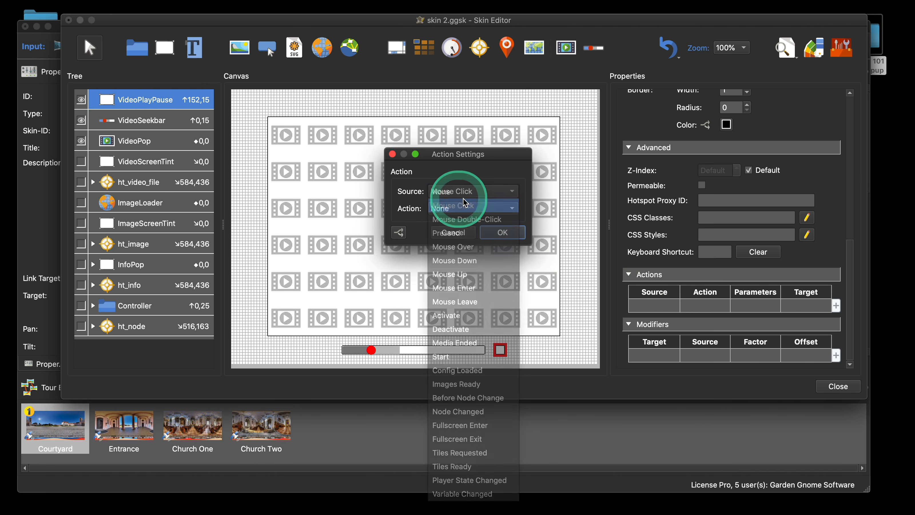
pyautogui.click(480, 209)
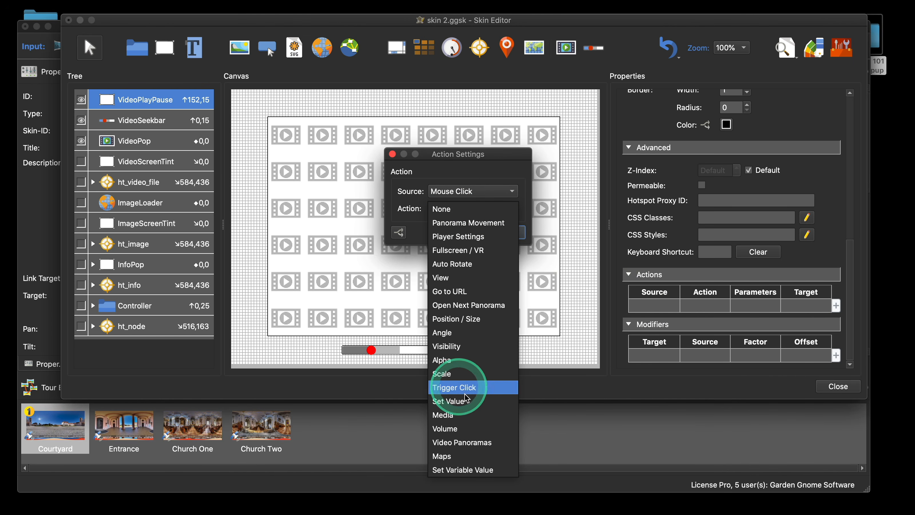
pyautogui.click(464, 416)
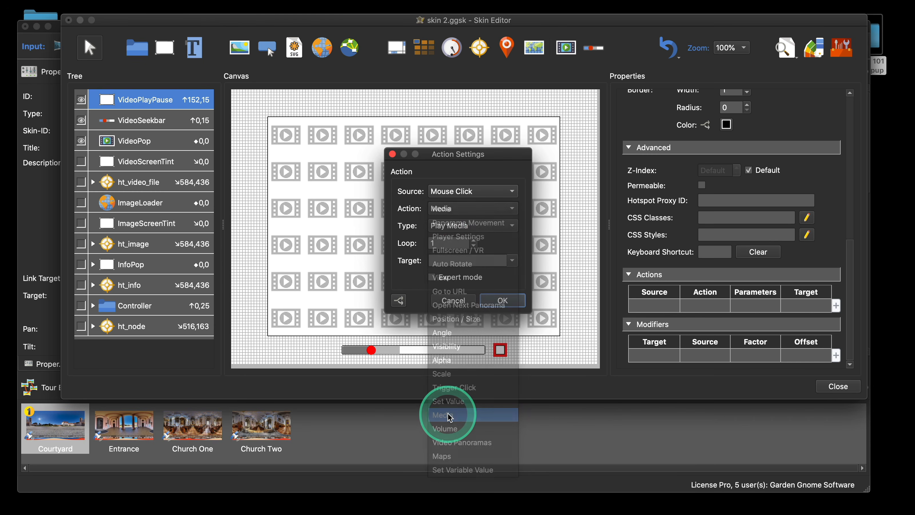
pyautogui.click(467, 227)
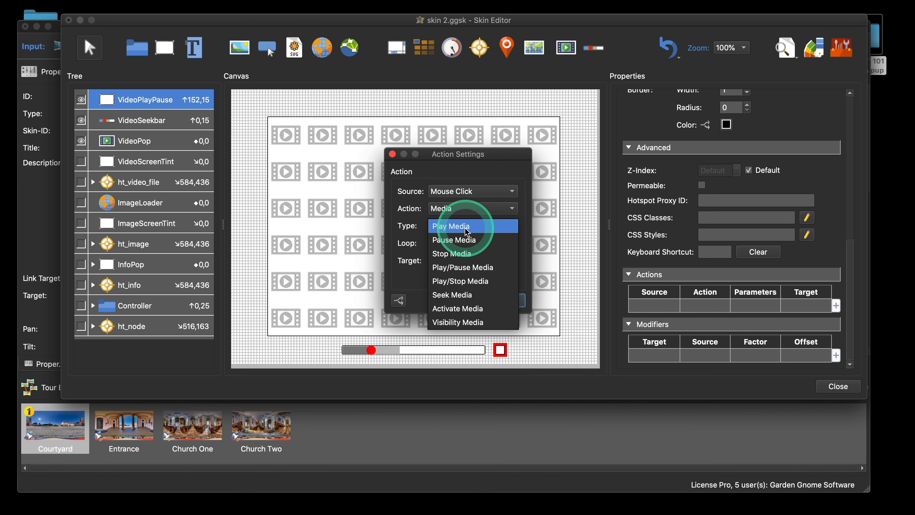
pyautogui.click(479, 269)
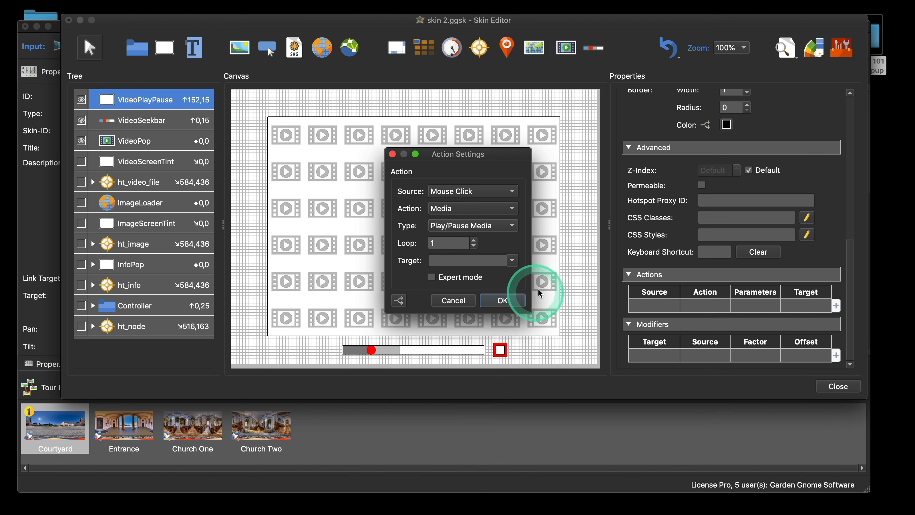
pyautogui.click(514, 262)
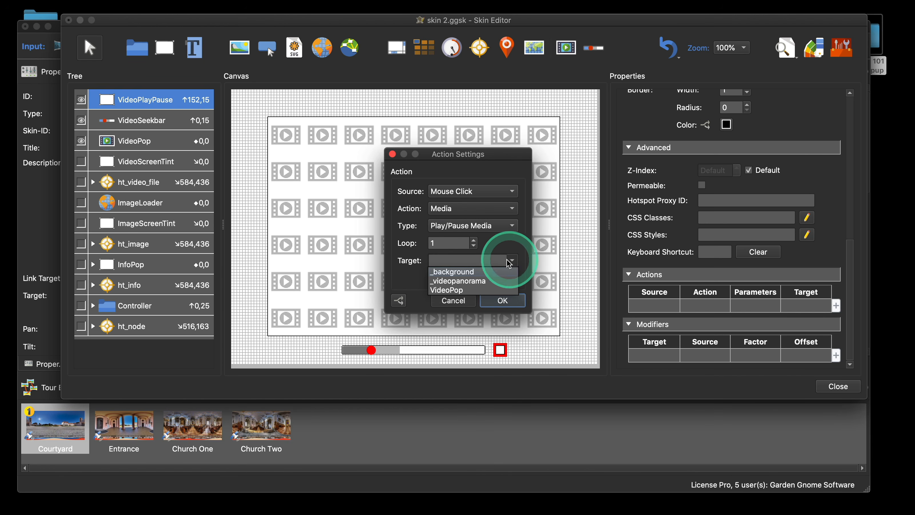
pyautogui.click(466, 290)
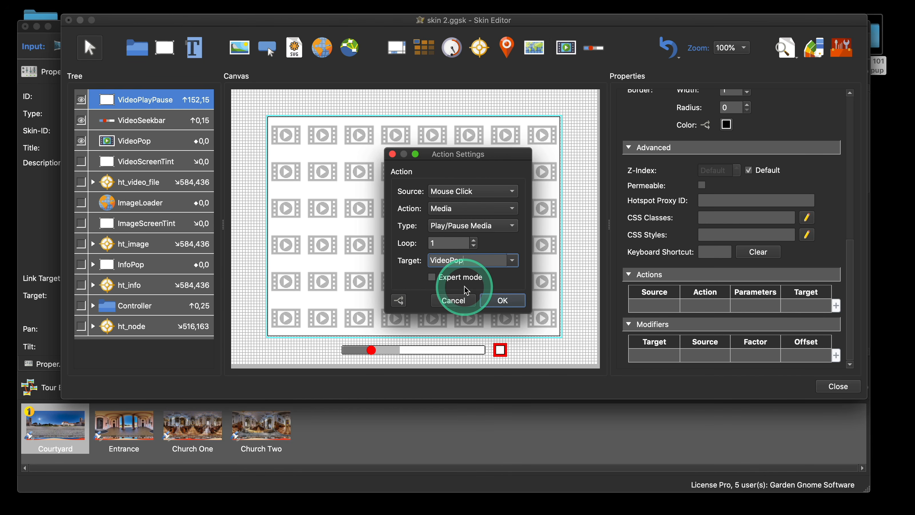
pyautogui.click(504, 300)
# Enable the hand cursor for the VideoPlayPause rectangle
pyautogui.scroll(10, 833, 238)
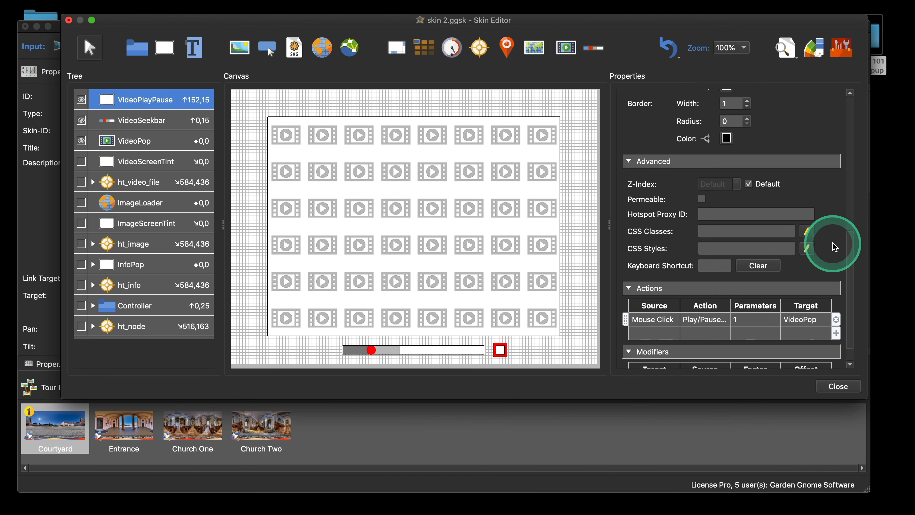
pyautogui.scroll(3, 833, 242)
pyautogui.scroll(-2, 834, 241)
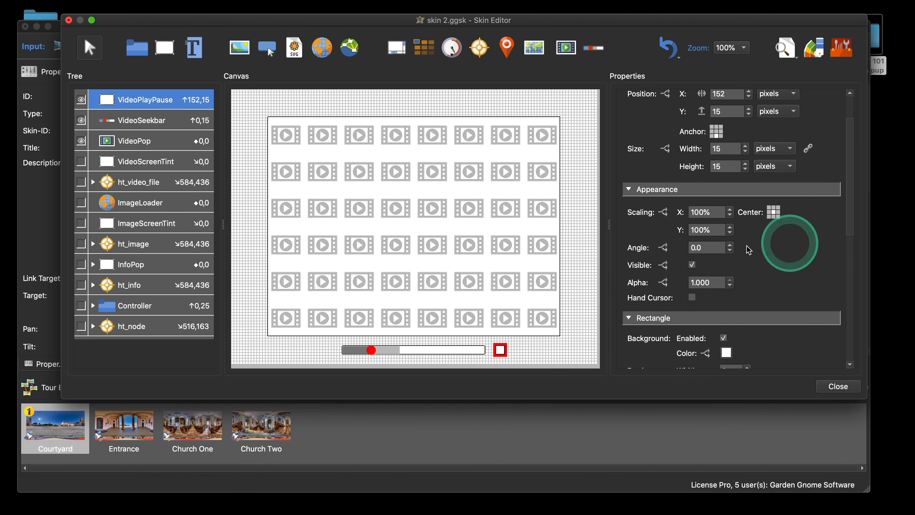
pyautogui.click(693, 297)
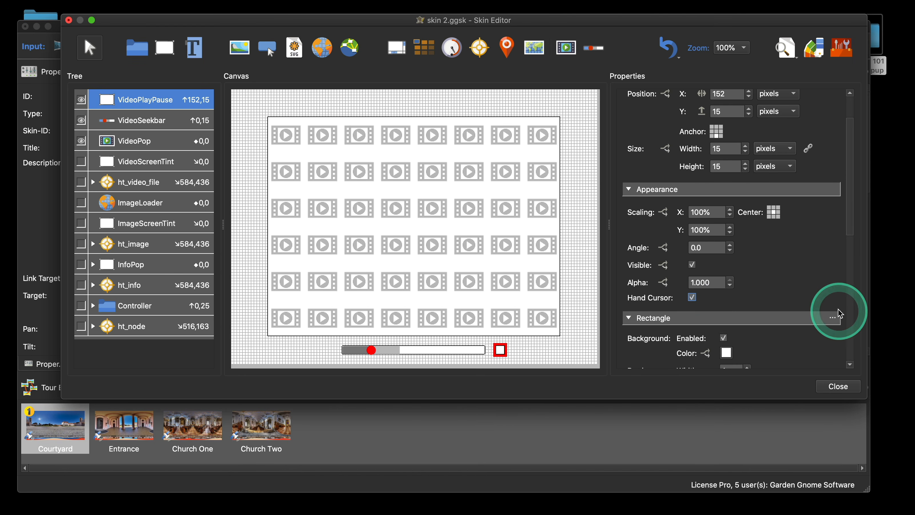
pyautogui.scroll(2, 836, 308)
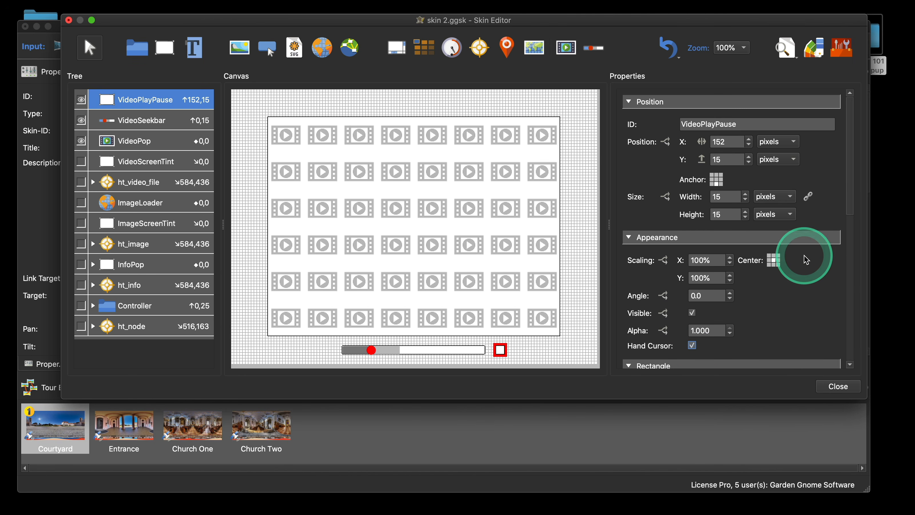
pyautogui.scroll(-4, 807, 259)
pyautogui.scroll(-5, 807, 259)
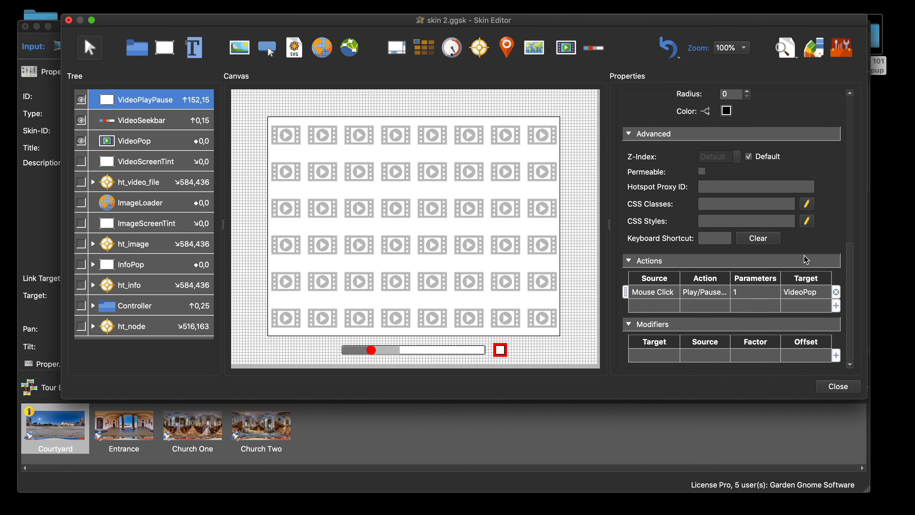
# Close the skin editor, saving the skin changes, and preview the tour in the browser
pyautogui.click(839, 386)
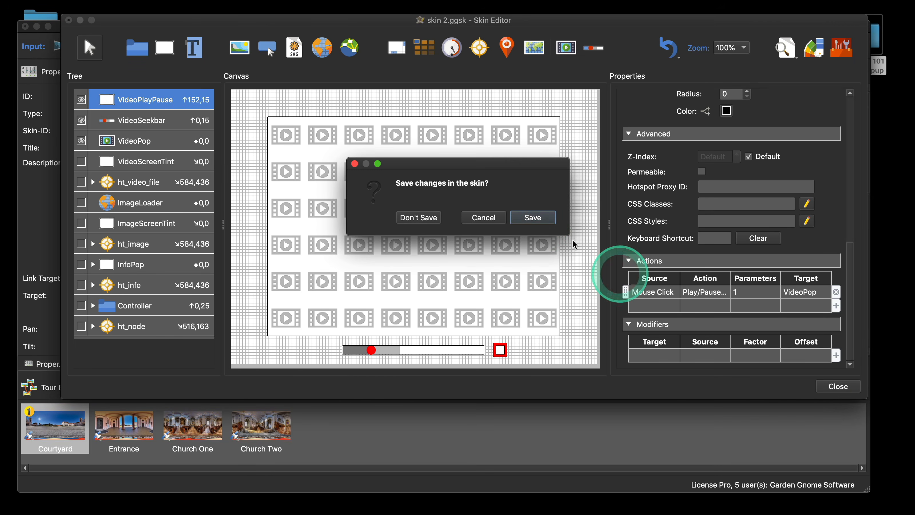
pyautogui.click(542, 224)
pyautogui.click(676, 214)
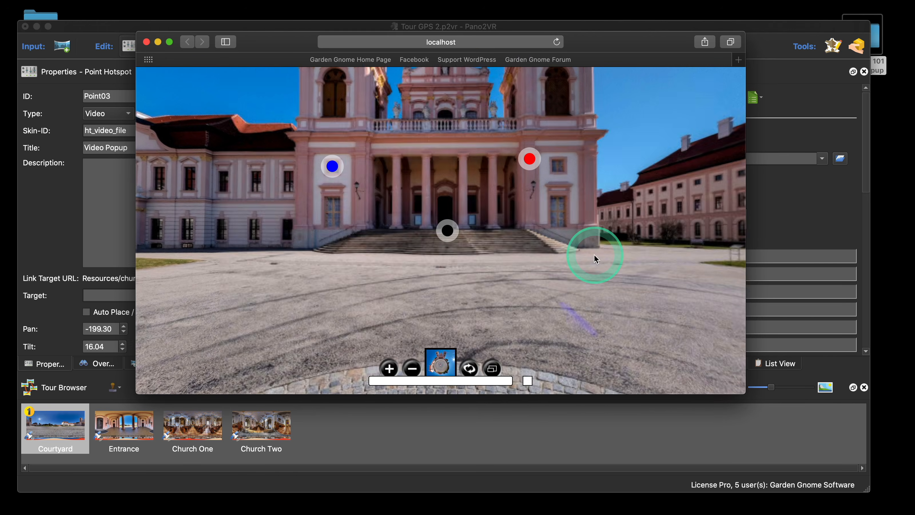
# Test the red video hotspot by playing, pausing and seeking the popup video, then close the popup and the browser preview
pyautogui.click(523, 155)
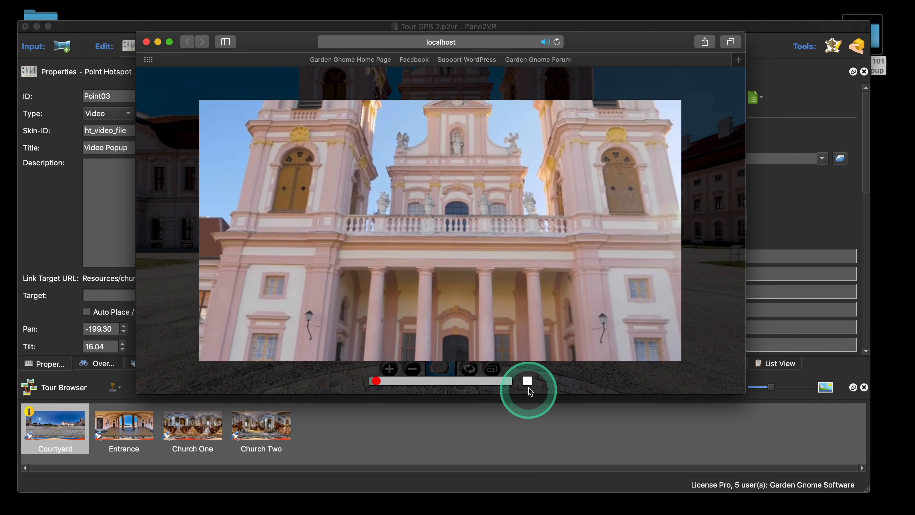
pyautogui.click(528, 383)
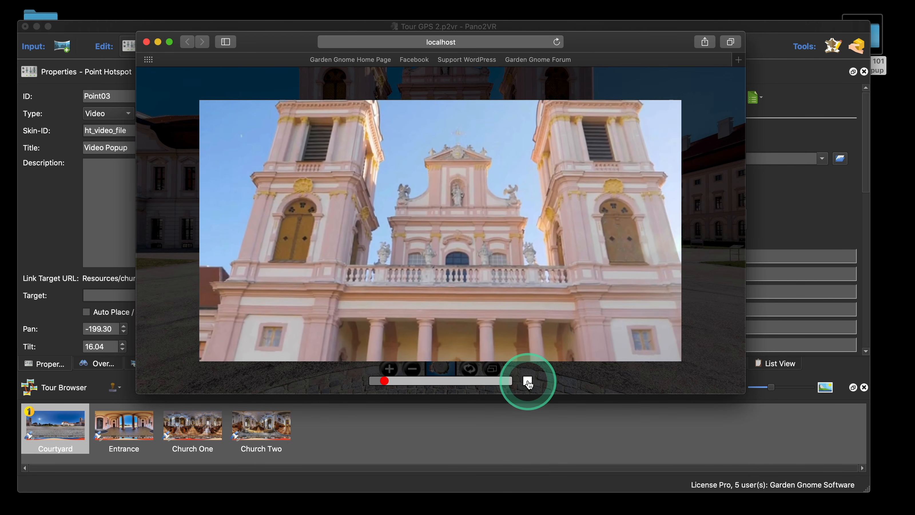
pyautogui.click(528, 382)
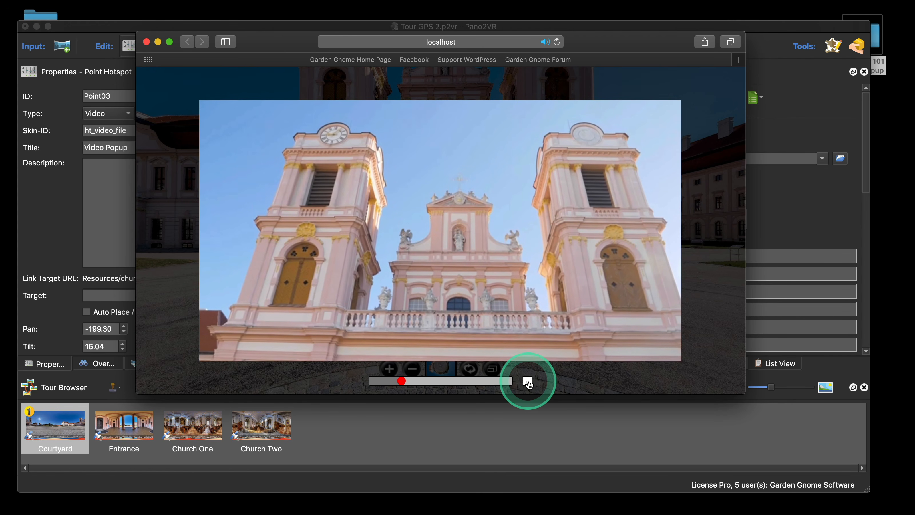
pyautogui.click(528, 382)
pyautogui.click(436, 384)
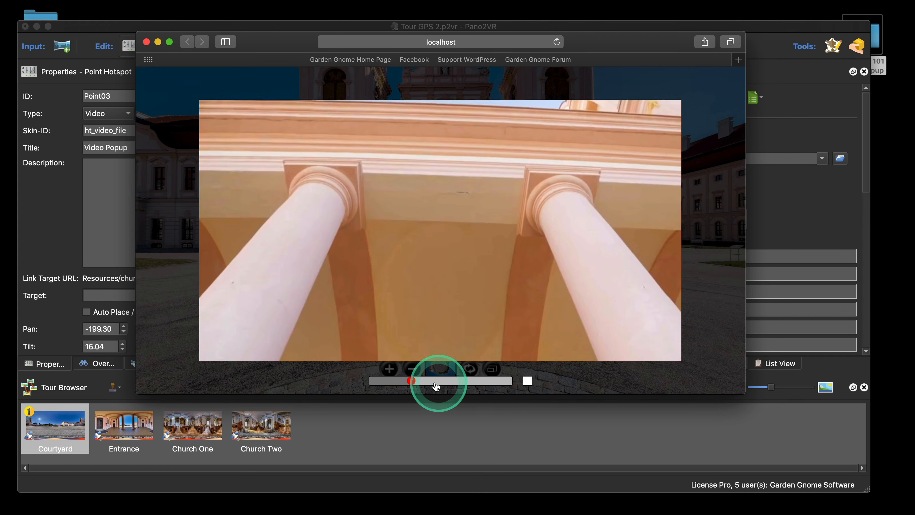
pyautogui.moveTo(435, 383); pyautogui.dragTo(464, 382)
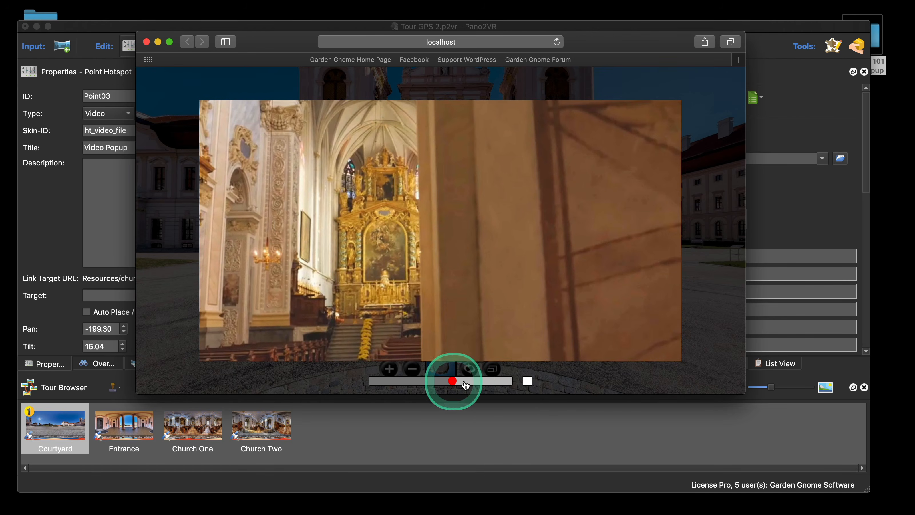
pyautogui.click(527, 381)
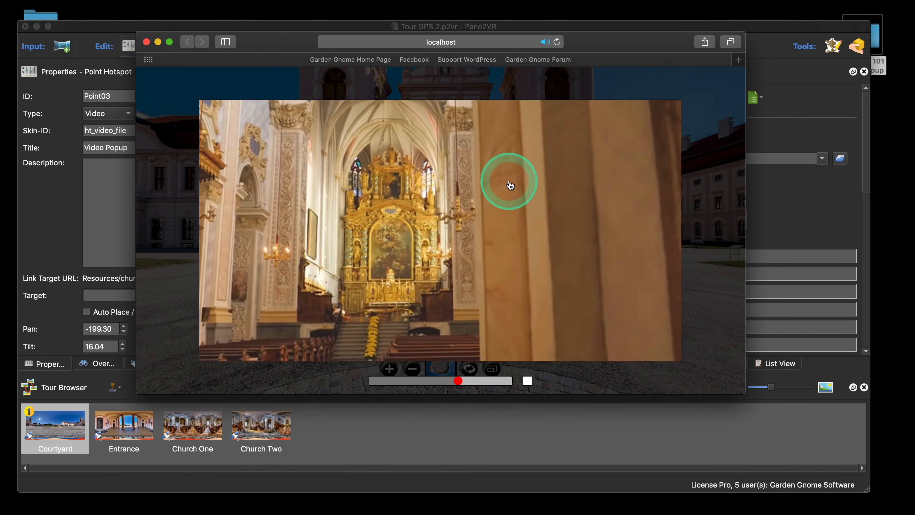
pyautogui.click(511, 185)
pyautogui.click(146, 41)
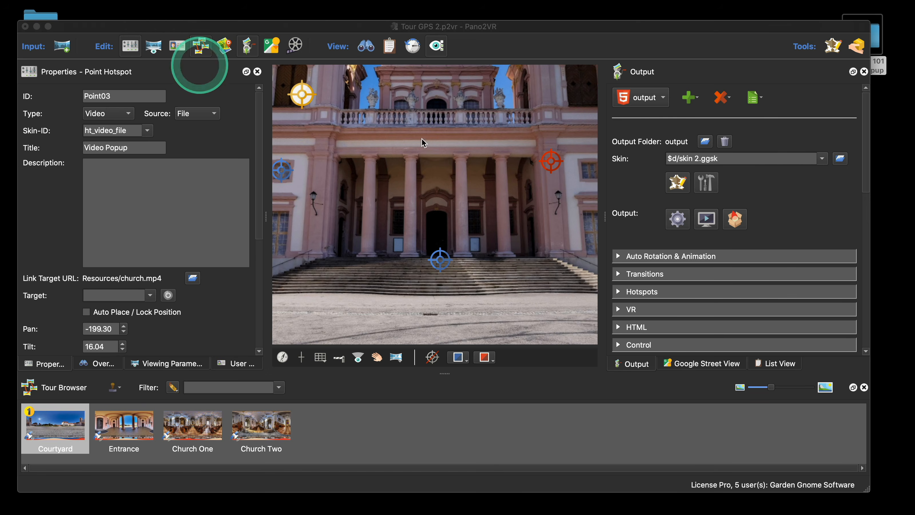
# Reopen the skin editor and examine the Activate, Deactivate and Media Ended action sources available for VideoSeekbar without adding an action
pyautogui.click(678, 183)
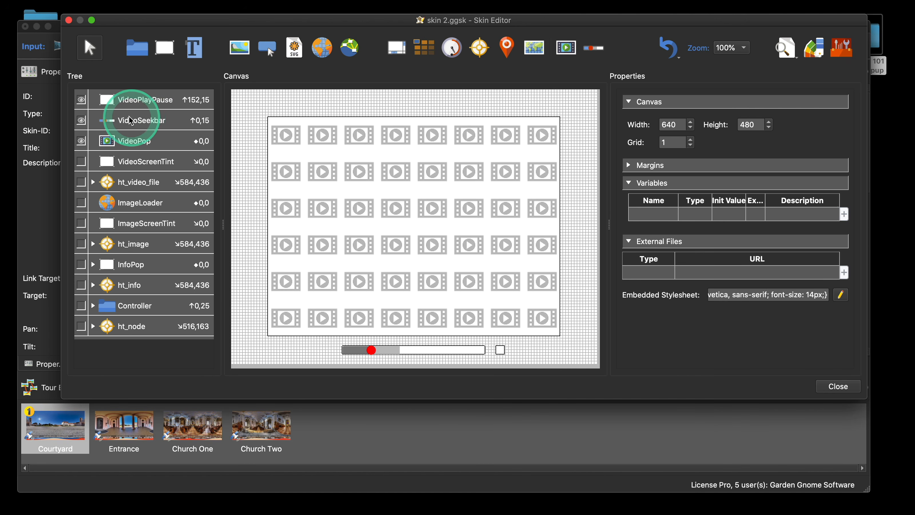
pyautogui.click(144, 123)
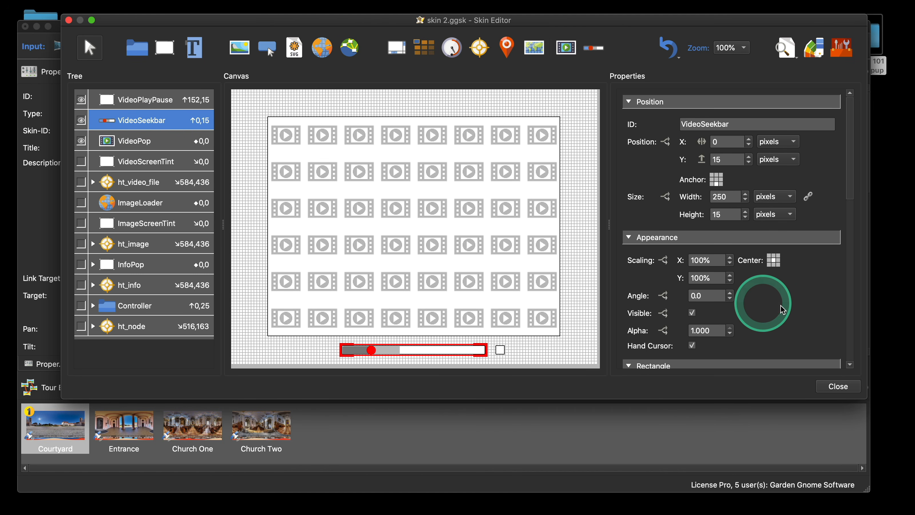
pyautogui.scroll(-1, 808, 305)
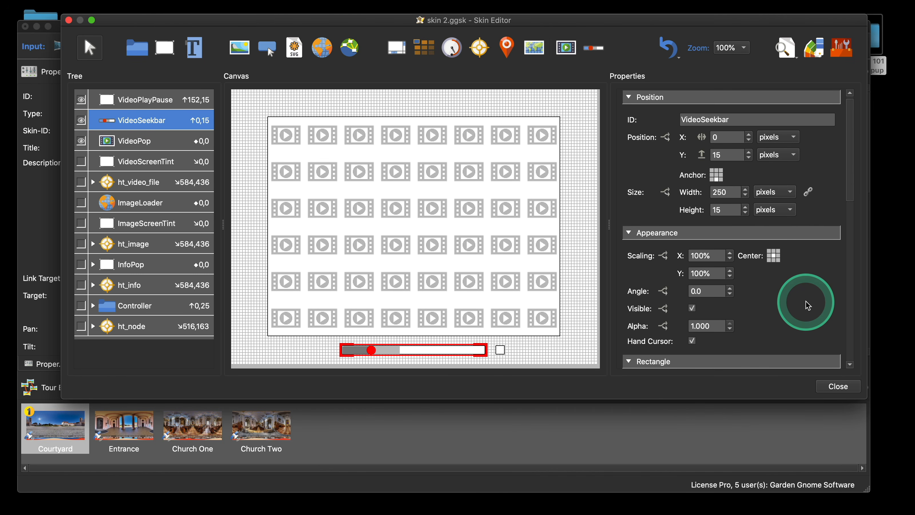
pyautogui.scroll(-10, 809, 305)
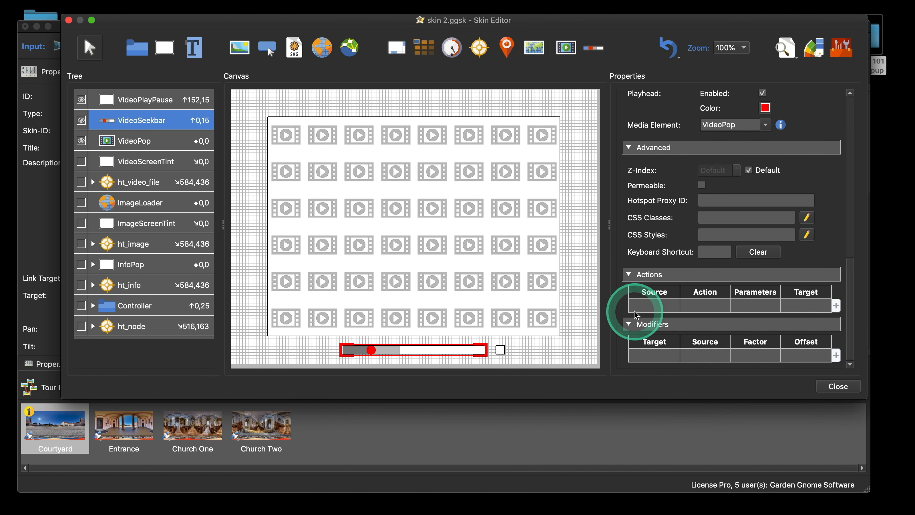
pyautogui.doubleClick(636, 314)
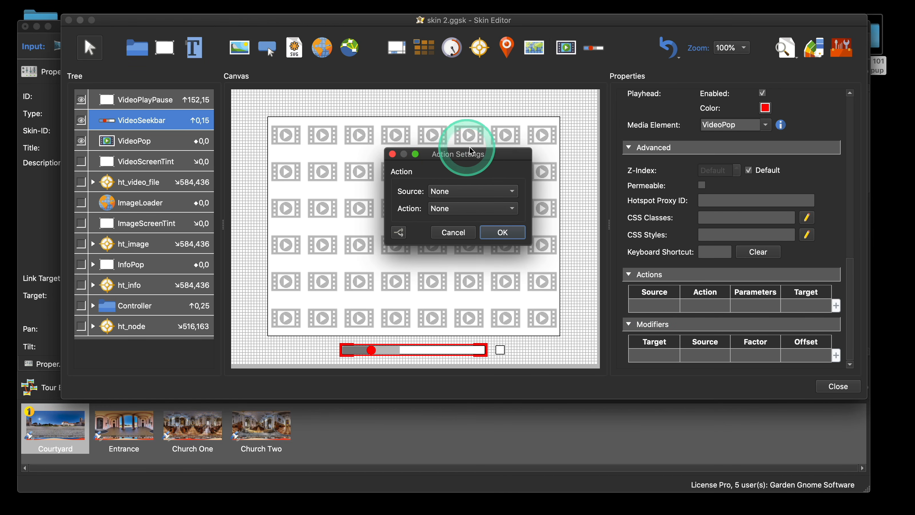
pyautogui.moveTo(469, 147); pyautogui.dragTo(505, 96)
pyautogui.click(511, 142)
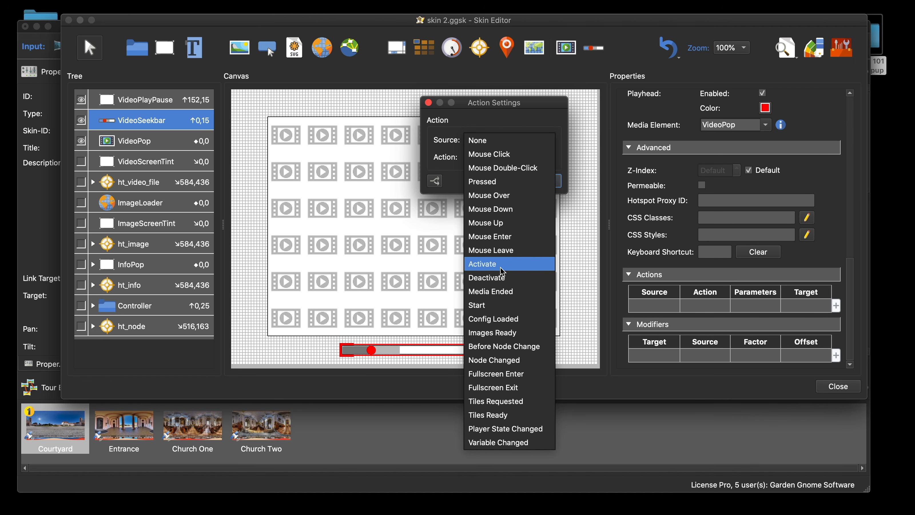
pyautogui.click(503, 278)
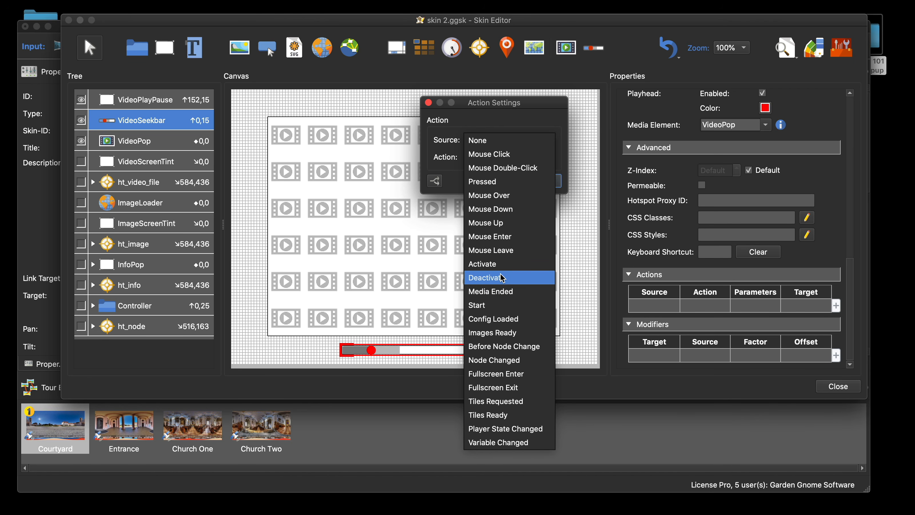
pyautogui.click(502, 291)
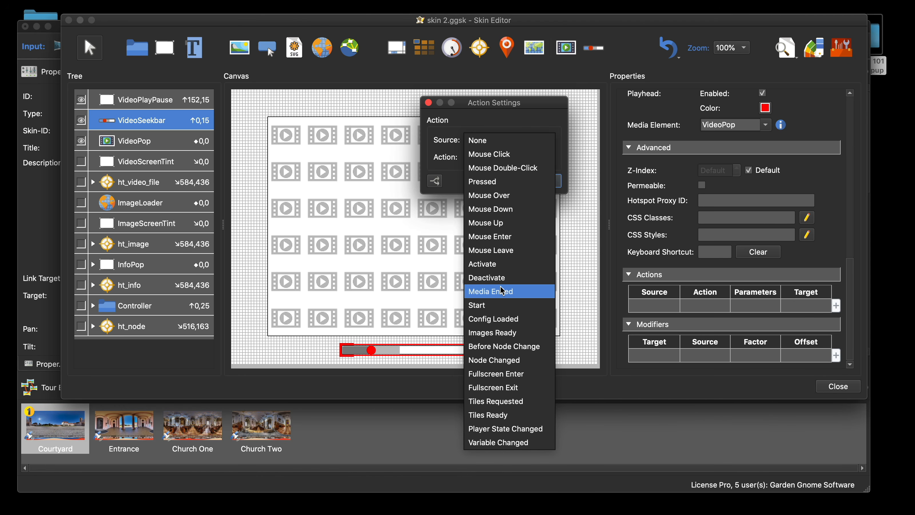
pyautogui.click(527, 122)
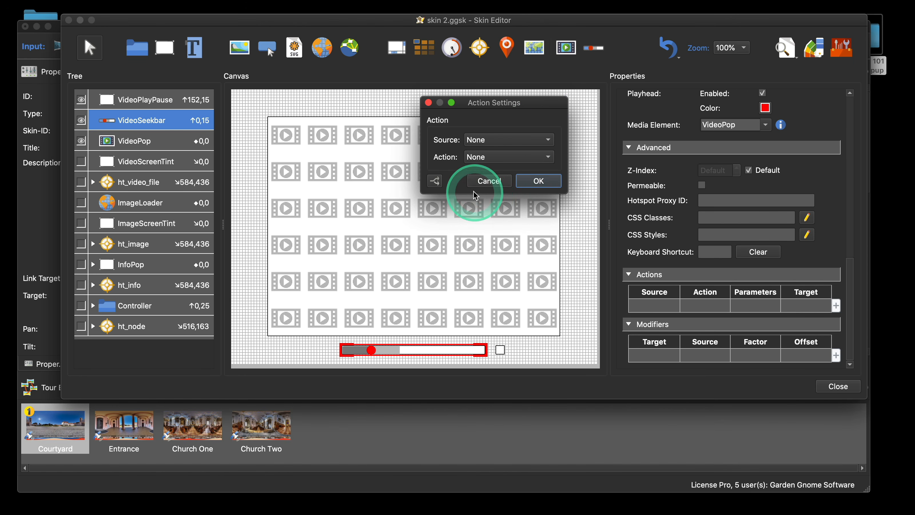
pyautogui.click(487, 186)
# Rename the VideoPlayPause rectangle's ID to VideoPlay
pyautogui.click(155, 100)
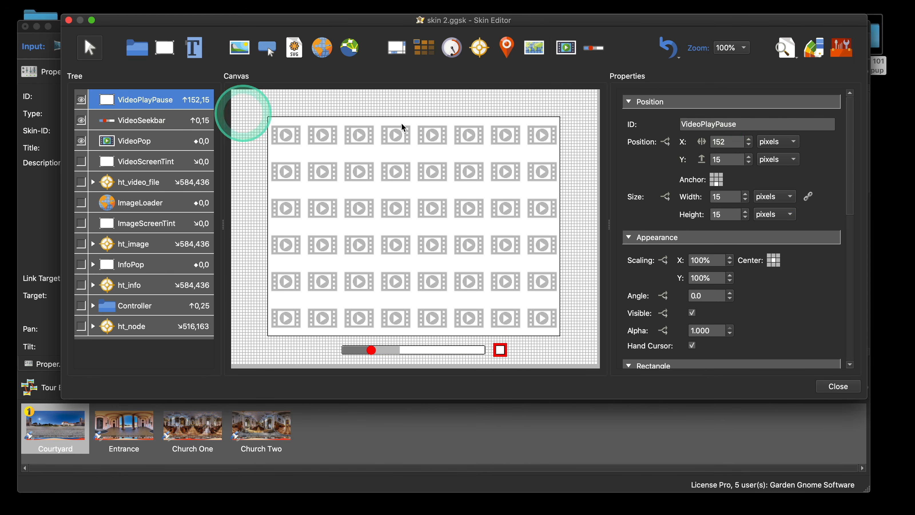
pyautogui.click(735, 124)
pyautogui.click(785, 121)
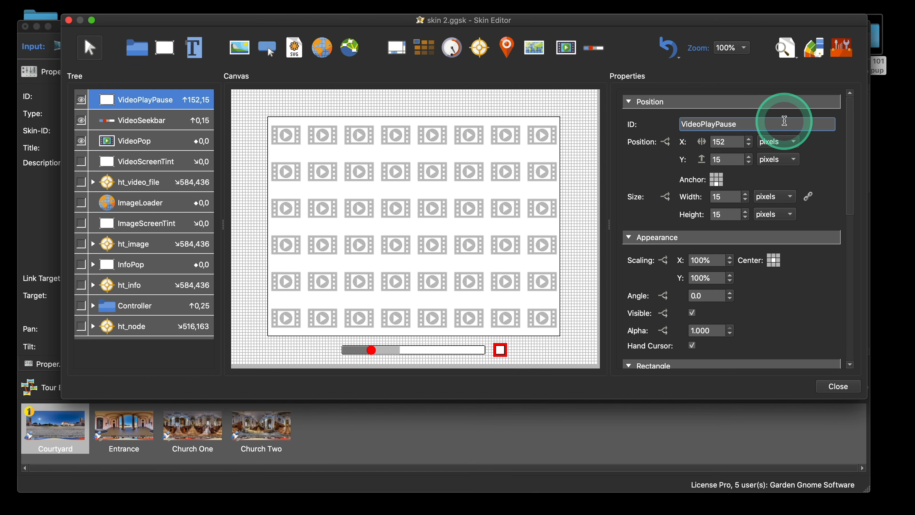
pyautogui.press('BackSpace')
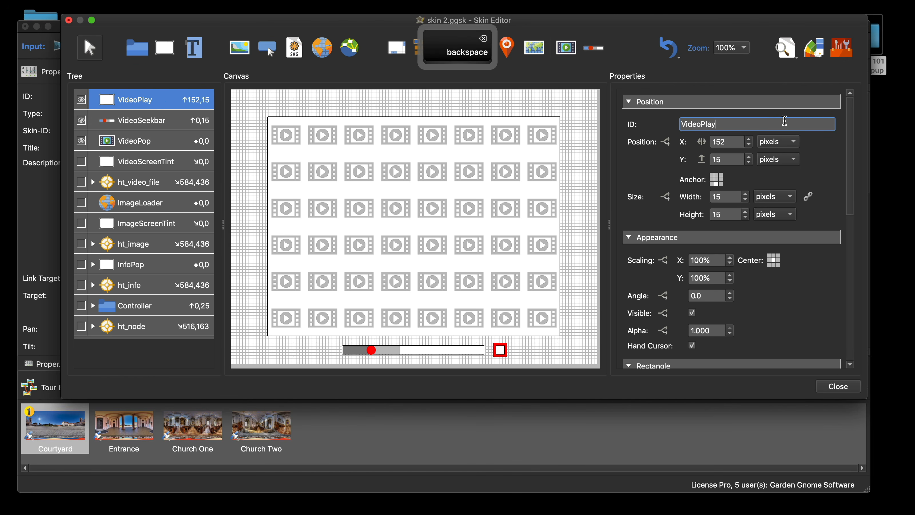
pyautogui.click(140, 101)
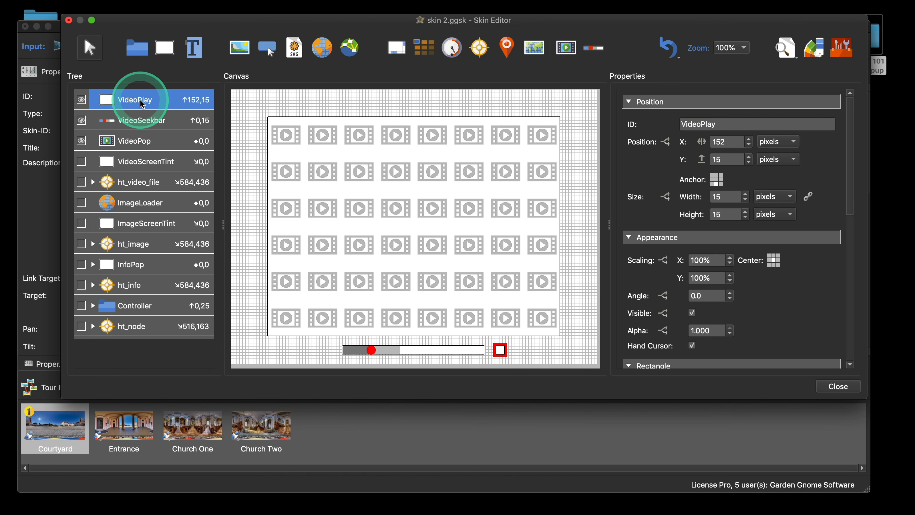
# Paste a copy of the VideoPlay rectangle and rename the copy's ID to VideoPause
pyautogui.press('cmd+v')
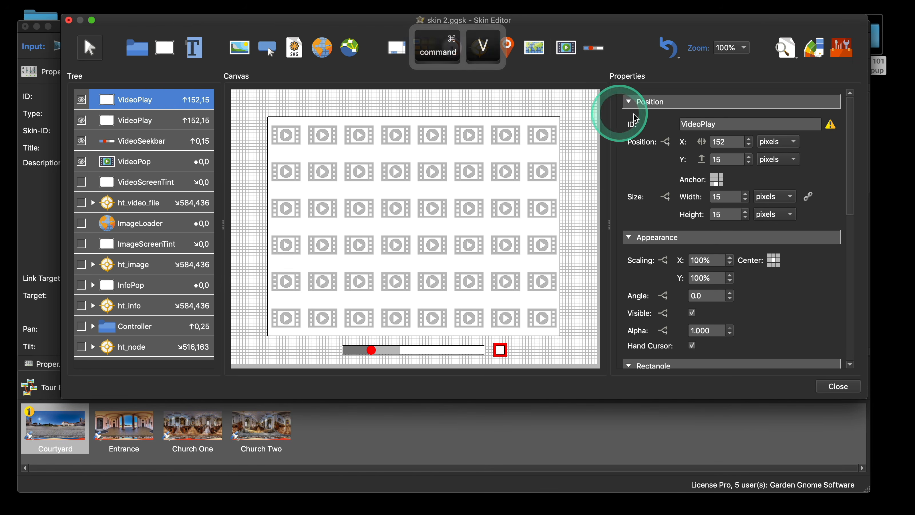
pyautogui.click(763, 121)
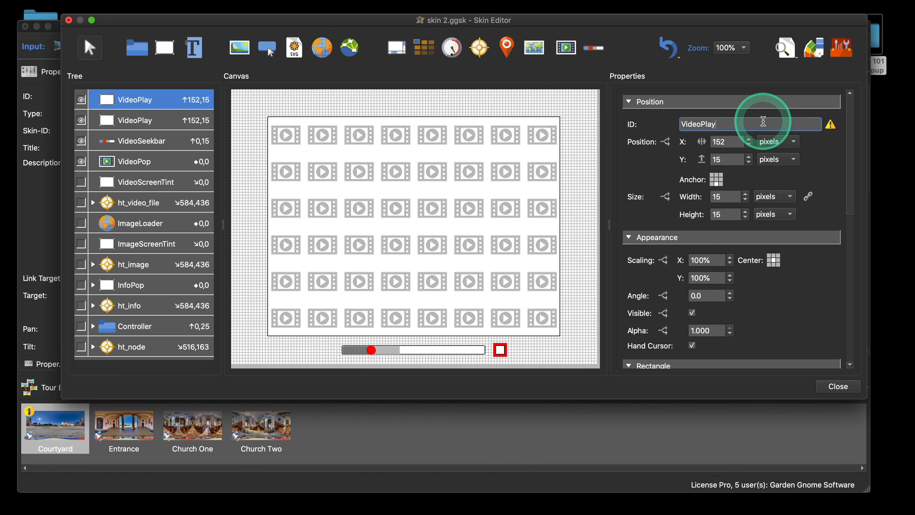
pyautogui.press('BackSpace')
pyautogui.press('BackSpace')
pyautogui.press('BackSpace')
pyautogui.write('a')
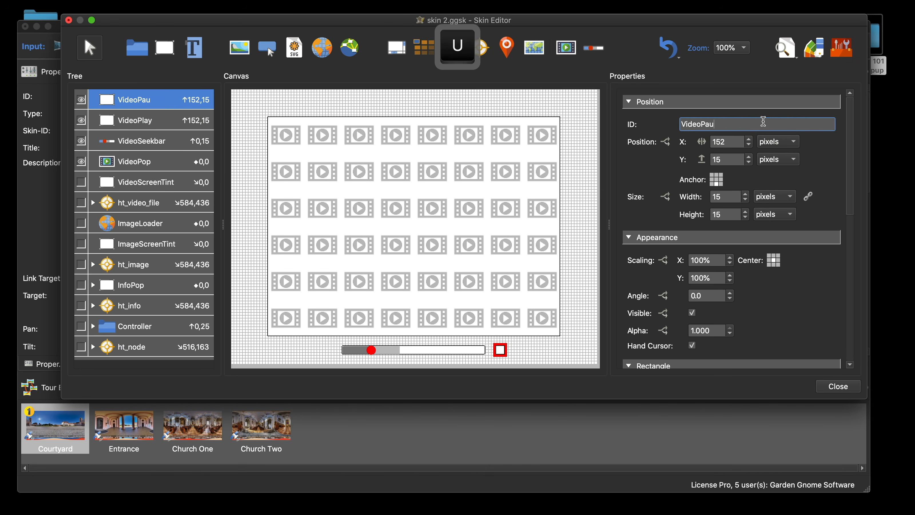
# Change VideoPlay's existing mouse-click action on VideoPop to the Play Media type
pyautogui.click(157, 122)
pyautogui.scroll(-10, 793, 327)
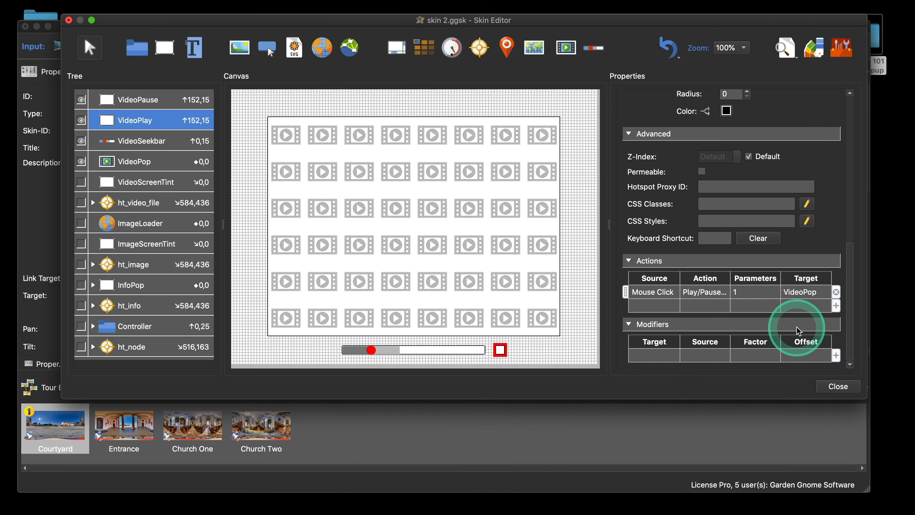
pyautogui.click(697, 296)
pyautogui.doubleClick(698, 296)
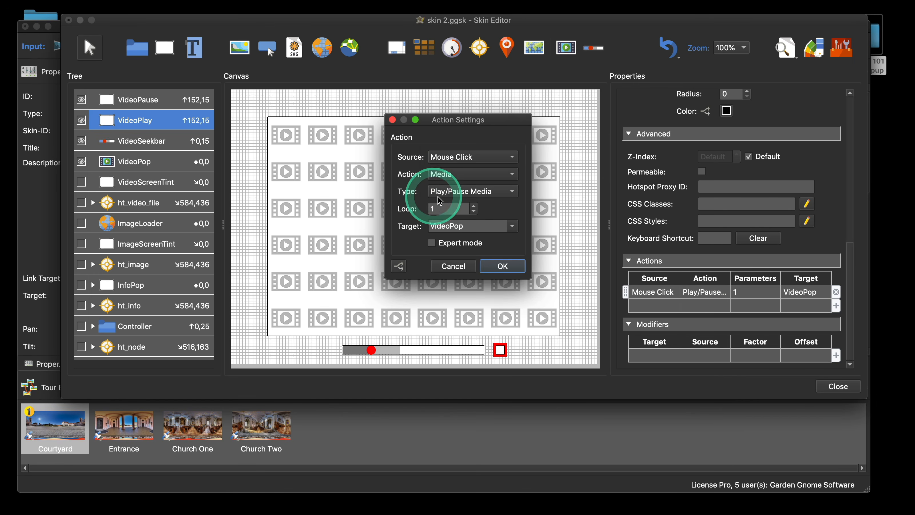
pyautogui.click(450, 194)
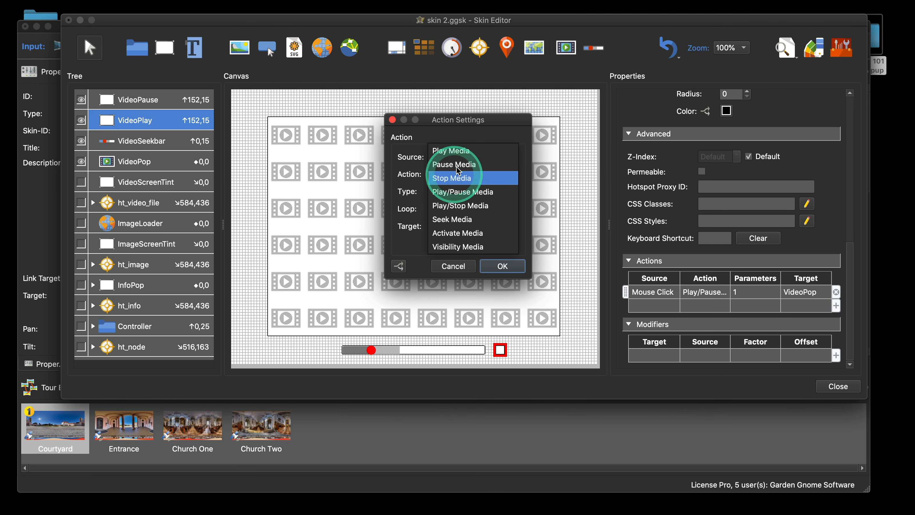
pyautogui.click(461, 154)
pyautogui.click(494, 266)
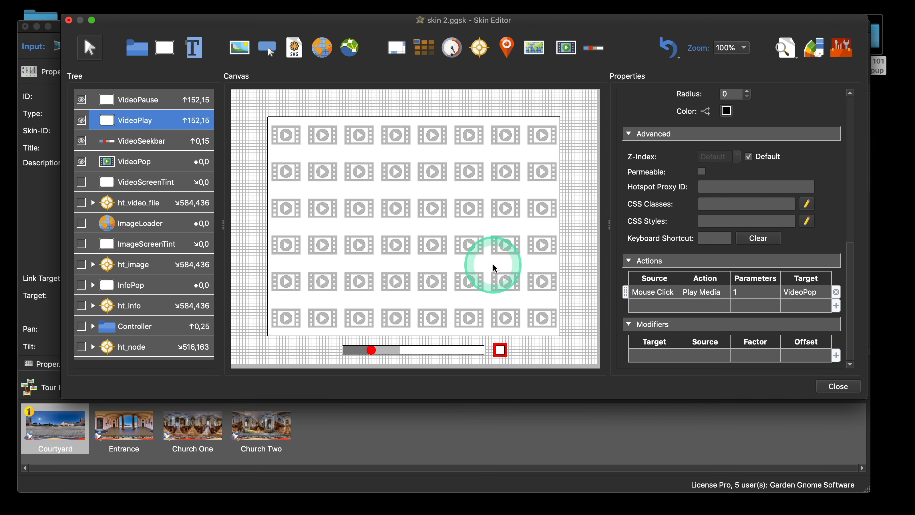
# Change VideoPause's existing mouse-click action on VideoPop to the Pause Media type
pyautogui.click(137, 99)
pyautogui.scroll(-10, 748, 269)
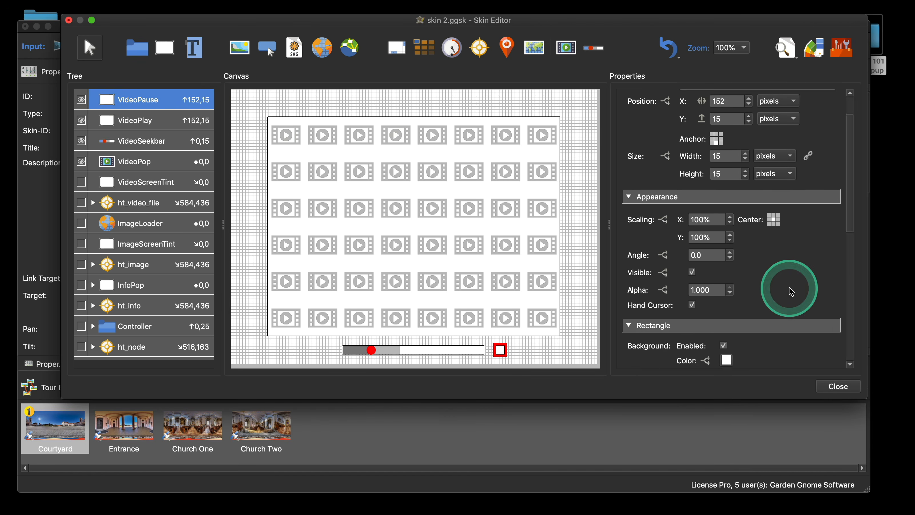
pyautogui.doubleClick(721, 293)
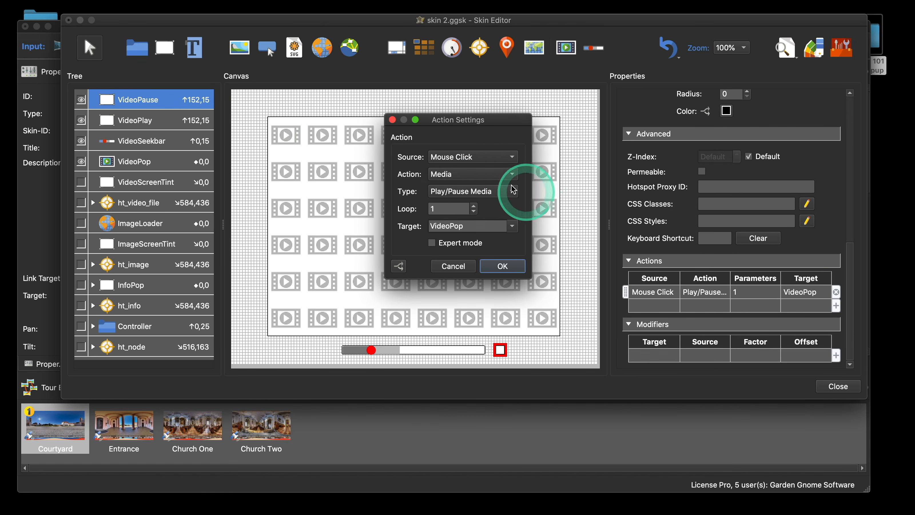
pyautogui.click(465, 197)
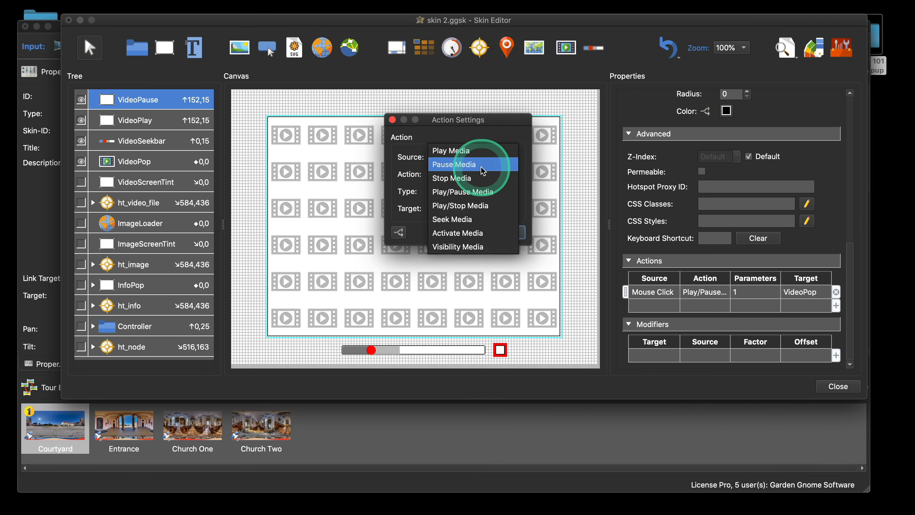
pyautogui.click(497, 164)
pyautogui.click(504, 232)
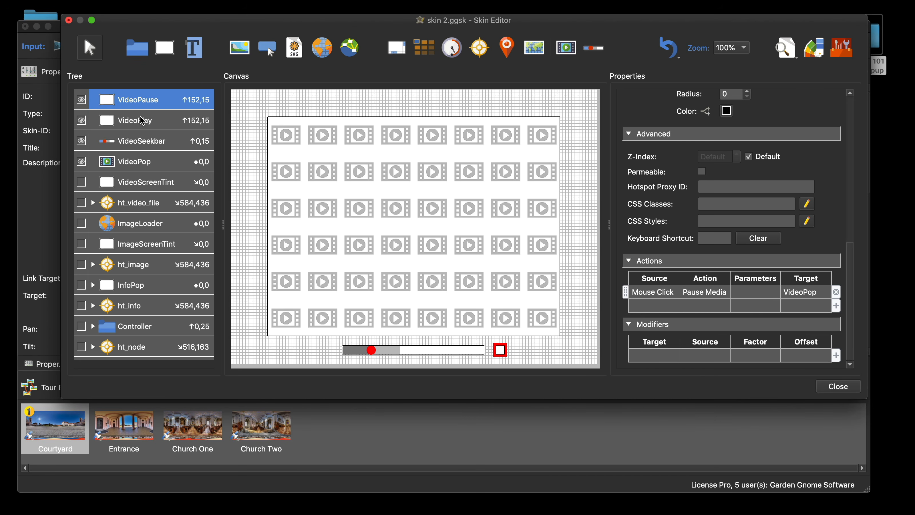
# Set the VideoPause rectangle's background color to bright green, #00ff00
pyautogui.click(143, 103)
pyautogui.click(131, 100)
pyautogui.click(128, 101)
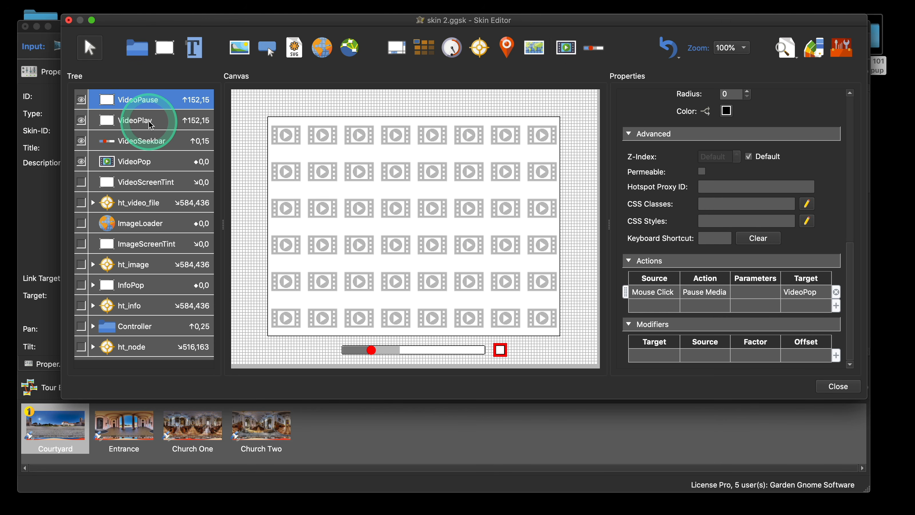
pyautogui.click(133, 99)
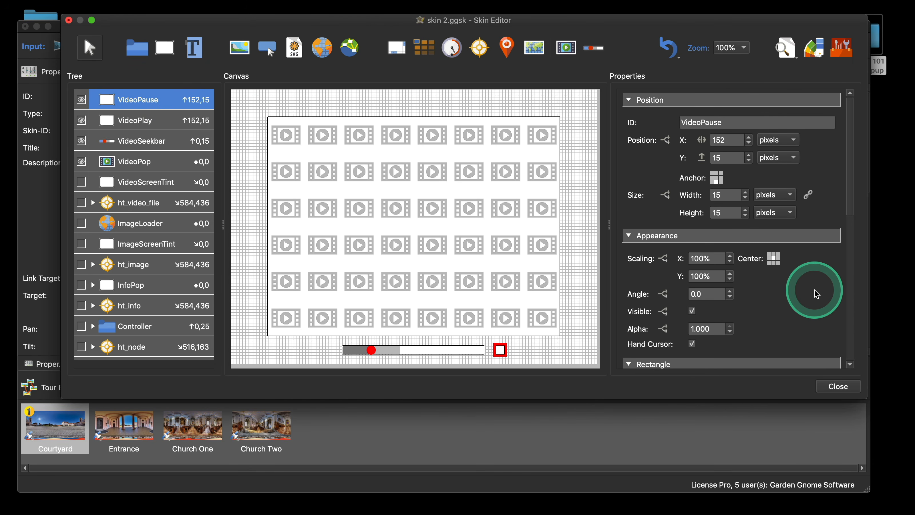
pyautogui.scroll(-10, 816, 293)
pyautogui.scroll(5, 786, 288)
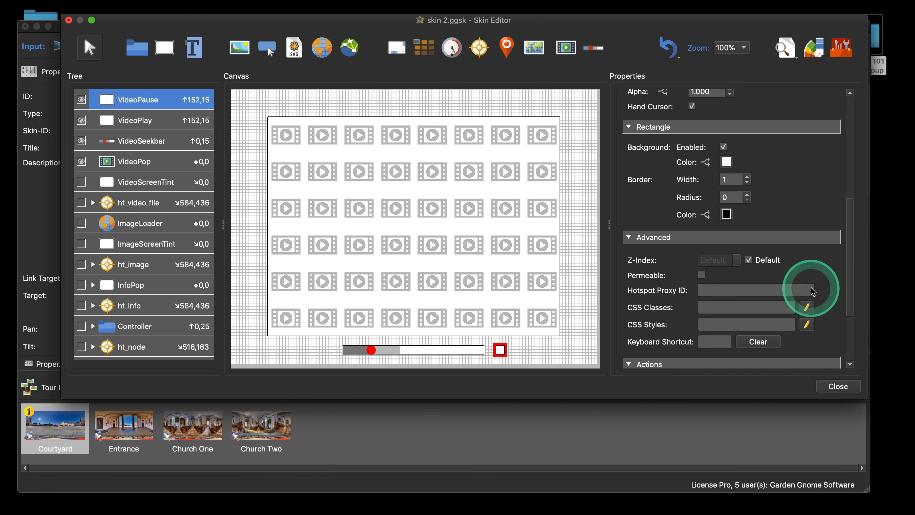
pyautogui.click(726, 210)
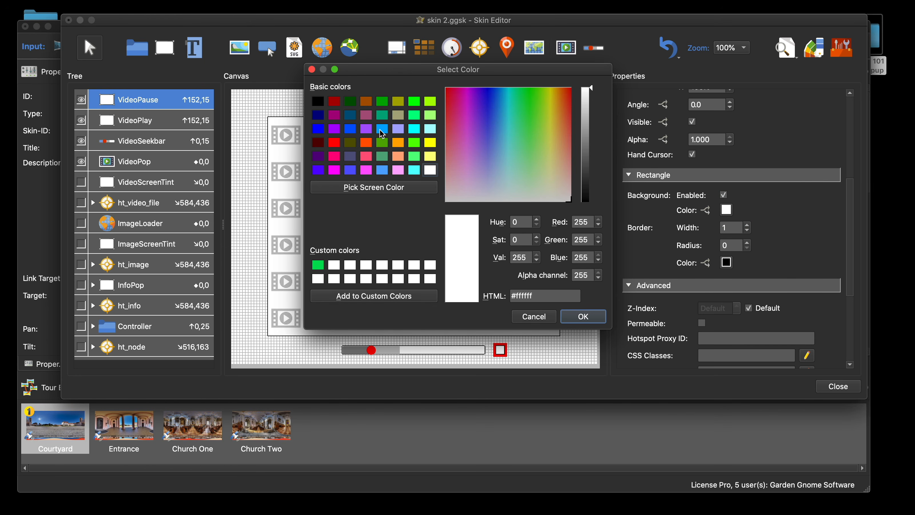
pyautogui.click(414, 101)
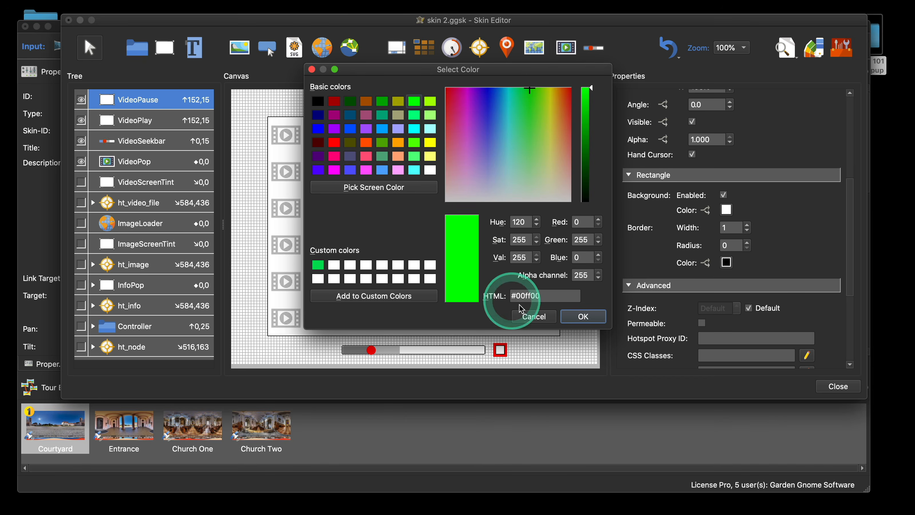
pyautogui.click(578, 317)
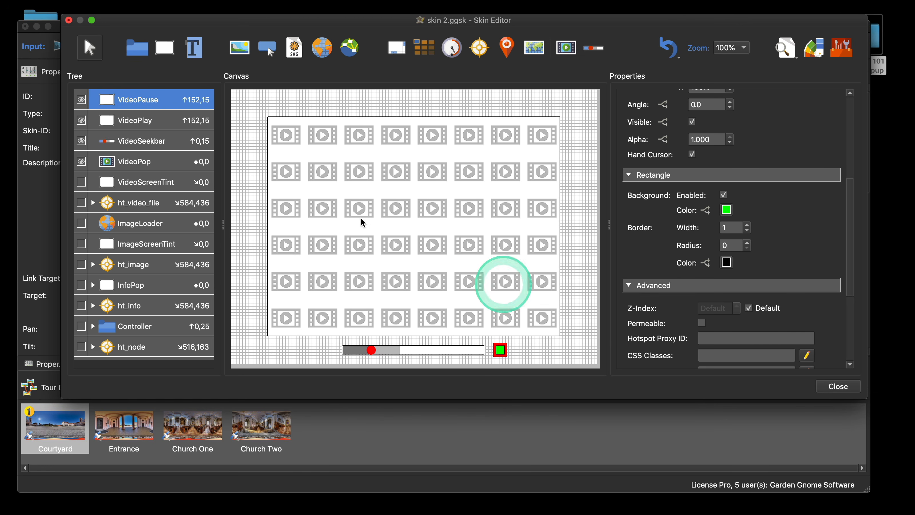
# Set the VideoPlay rectangle's background color to blue
pyautogui.click(144, 125)
pyautogui.scroll(-8, 822, 277)
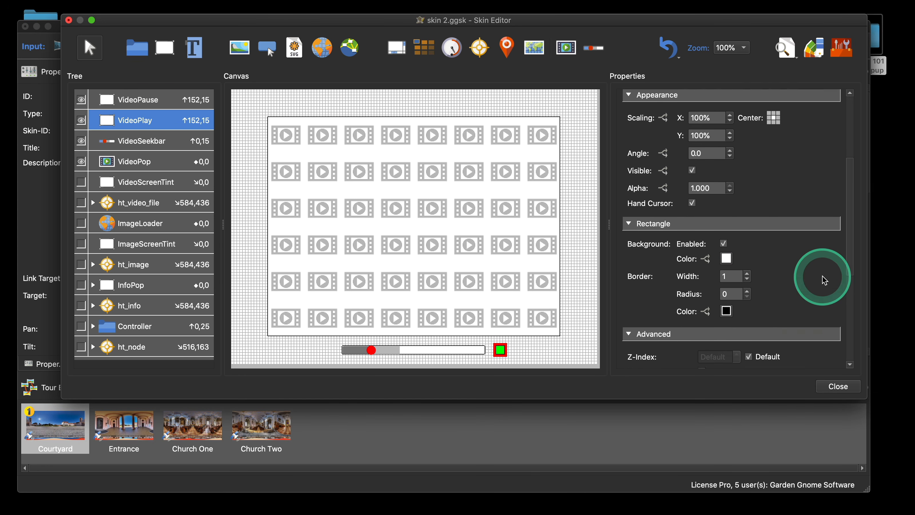
pyautogui.click(727, 195)
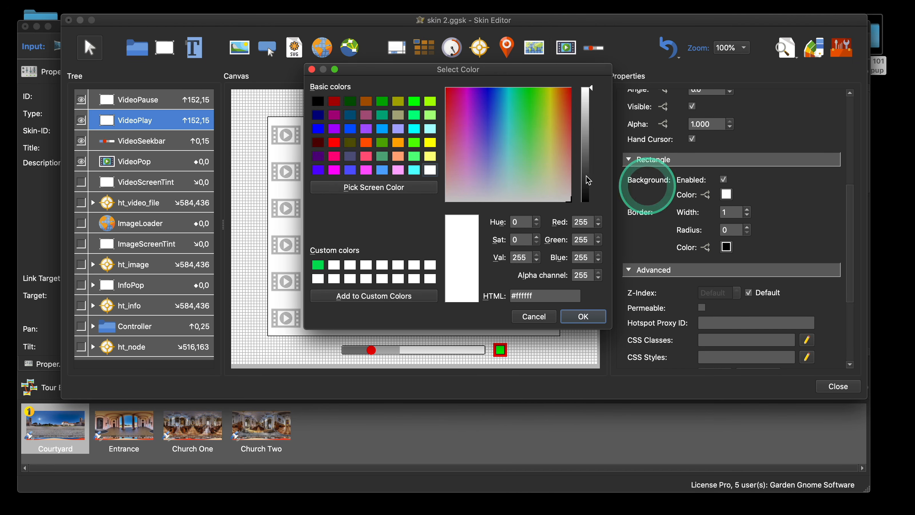
pyautogui.click(331, 129)
pyautogui.click(576, 316)
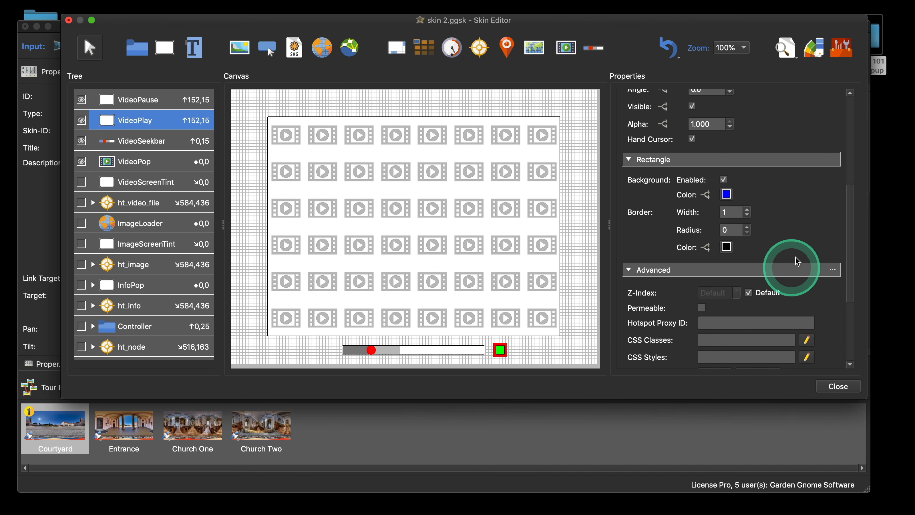
pyautogui.scroll(-3, 802, 248)
pyautogui.scroll(5, 802, 248)
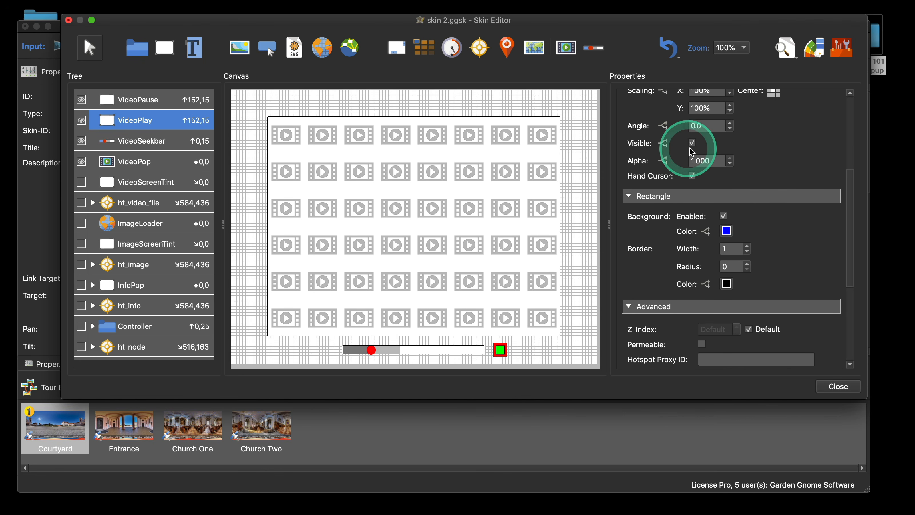
pyautogui.click(155, 101)
pyautogui.scroll(-3, 802, 266)
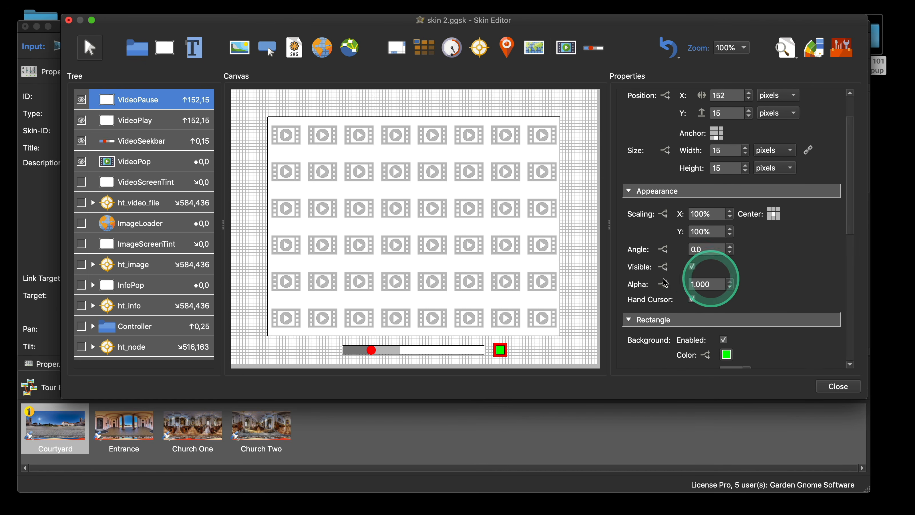
pyautogui.scroll(-5, 735, 270)
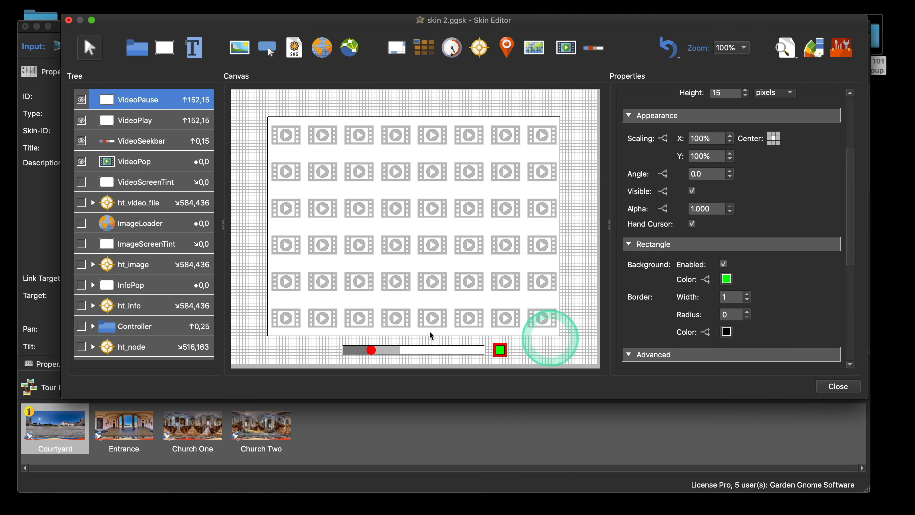
pyautogui.click(139, 146)
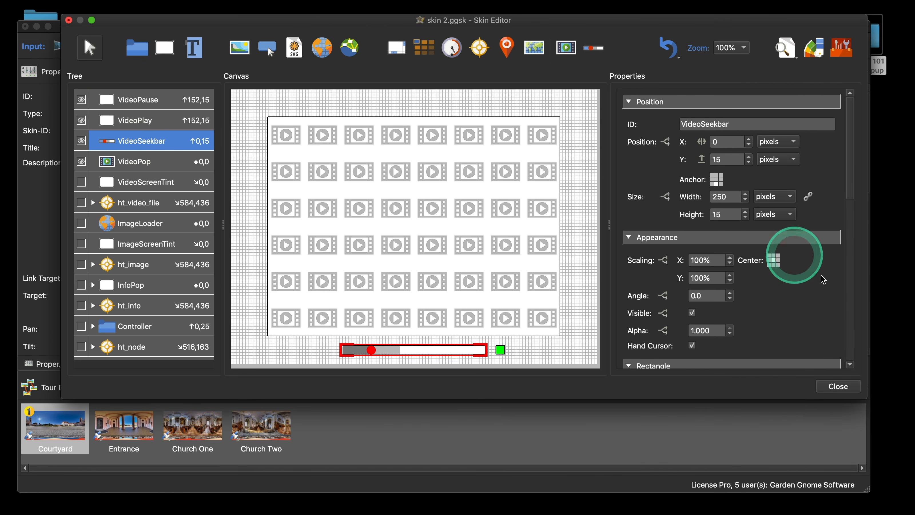
pyautogui.scroll(-10, 825, 301)
pyautogui.scroll(-20, 827, 302)
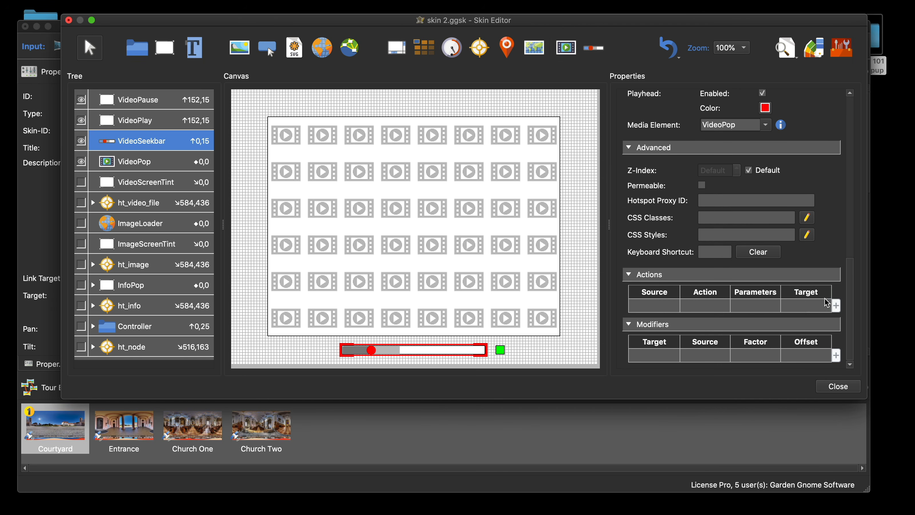
pyautogui.doubleClick(660, 311)
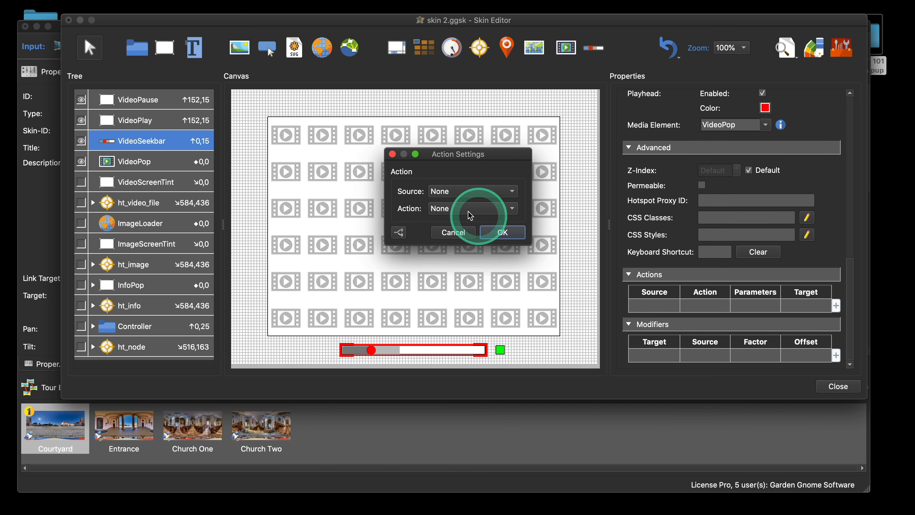
pyautogui.click(440, 193)
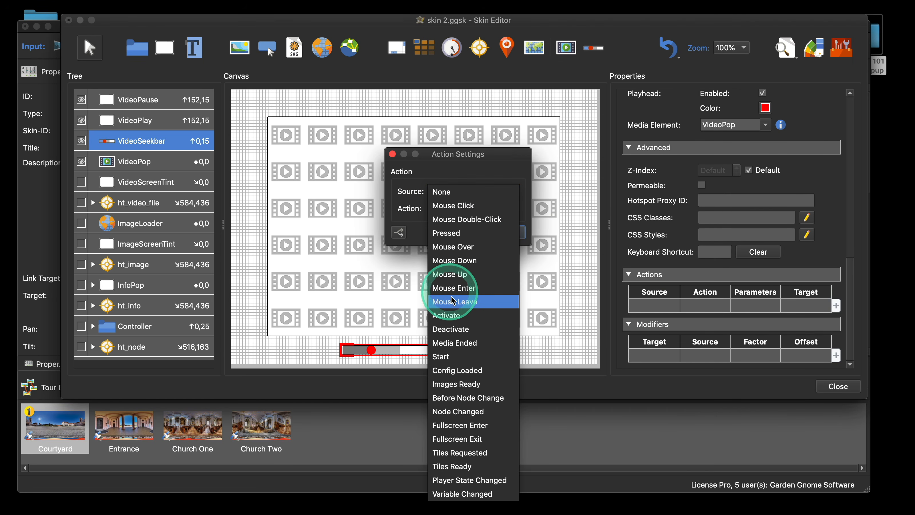
pyautogui.click(459, 316)
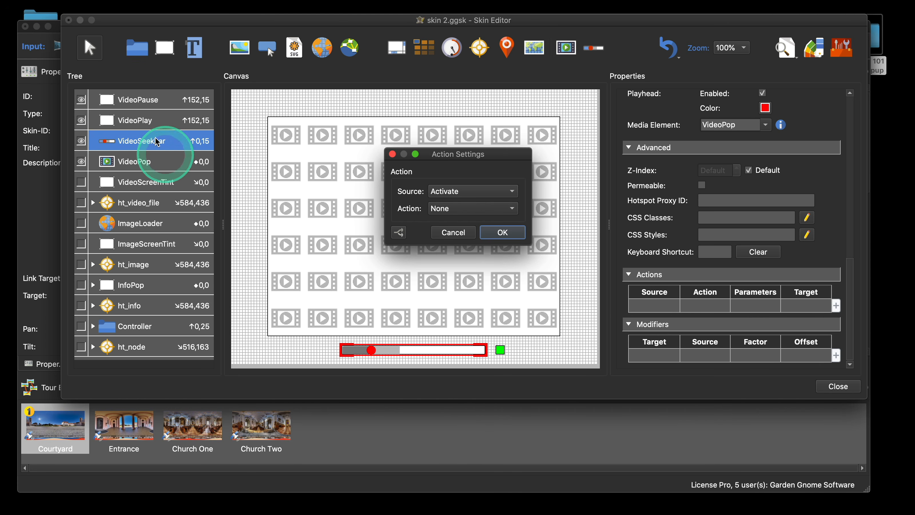
# Close the action settings and move VideoPlay above VideoPause in the element tree
pyautogui.click(143, 123)
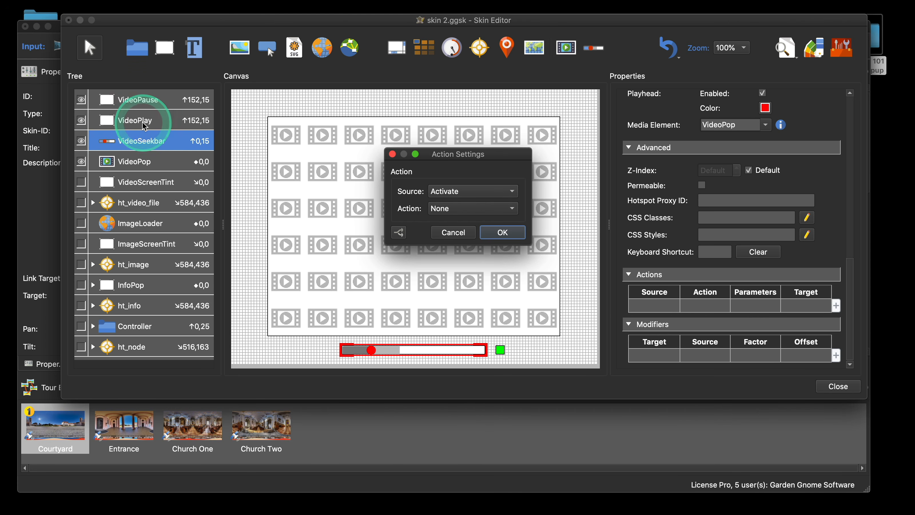
pyautogui.moveTo(143, 123); pyautogui.dragTo(139, 90)
pyautogui.click(501, 235)
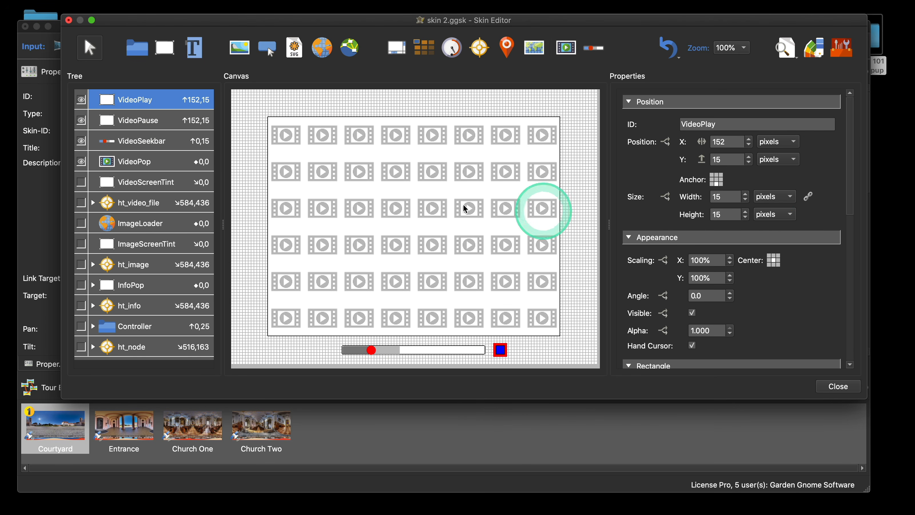
# Start a new action on the VideoSeekbar element with Activate as its source and Visibility as its action
pyautogui.click(449, 351)
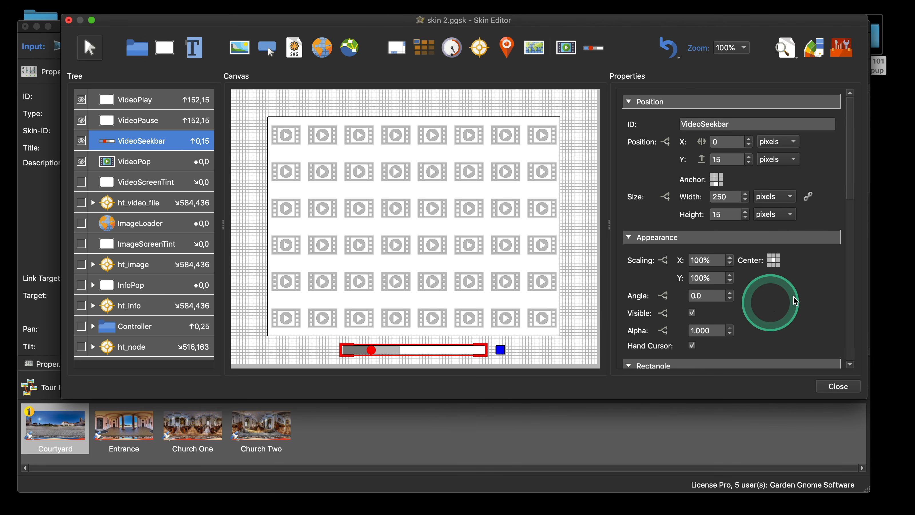
pyautogui.scroll(-10, 797, 303)
pyautogui.doubleClick(663, 310)
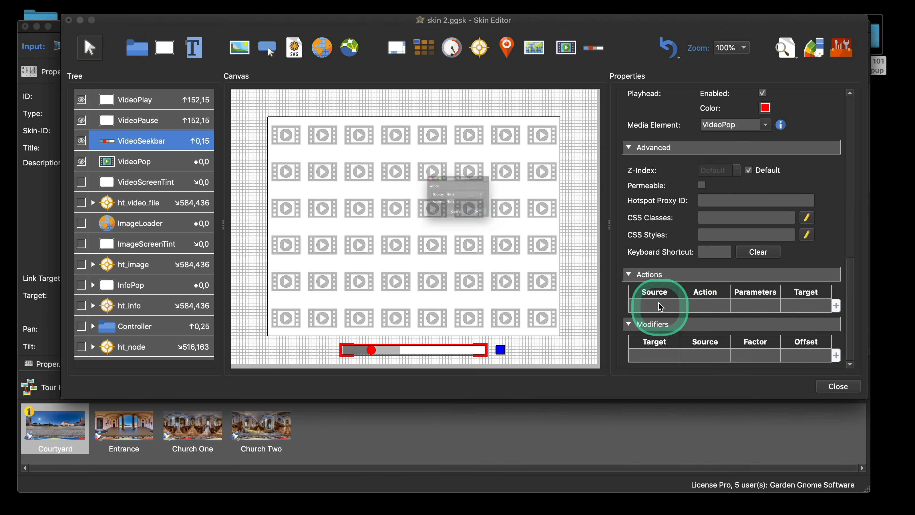
pyautogui.click(451, 191)
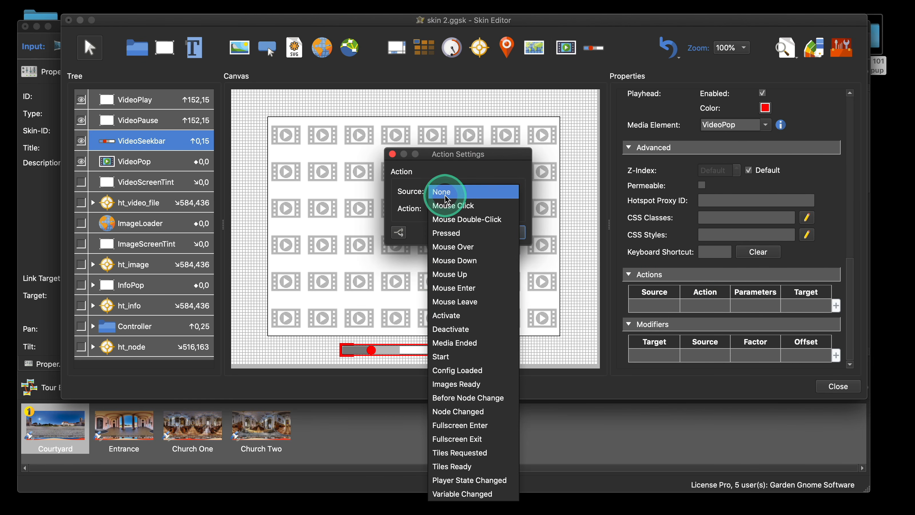
pyautogui.click(451, 315)
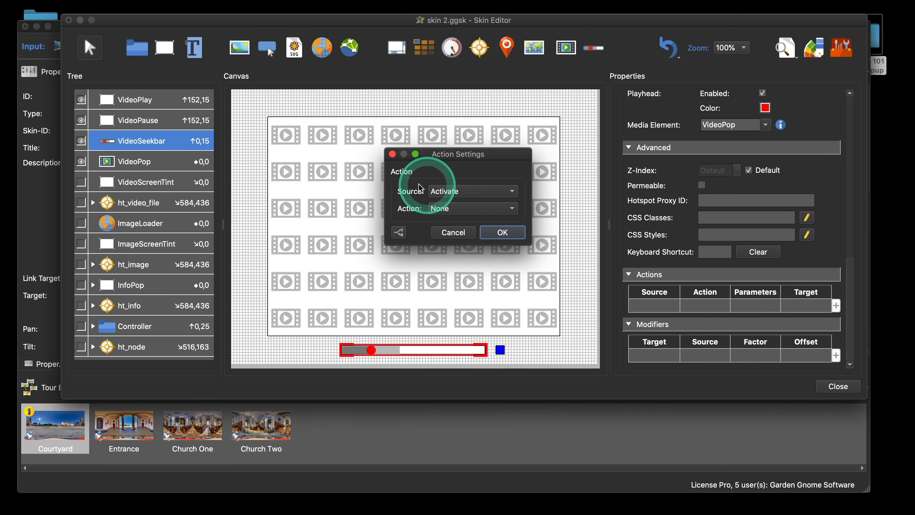
pyautogui.click(460, 210)
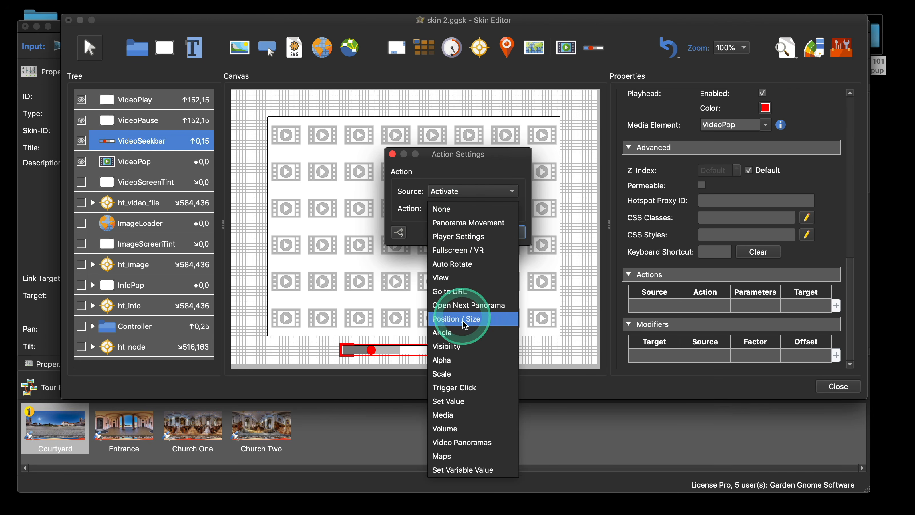
pyautogui.click(472, 345)
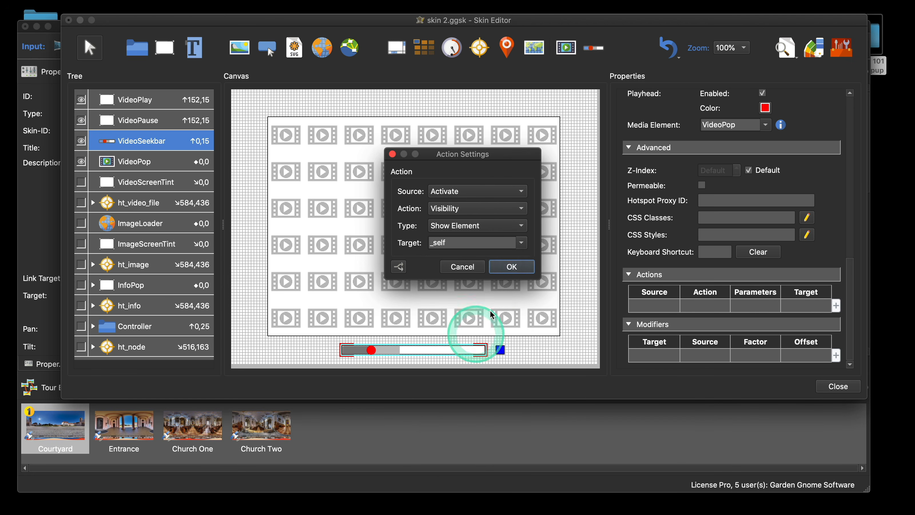
# Set the seekbar's new action type to Hide Element with VideoPlay as the target, and accept it
pyautogui.click(461, 230)
pyautogui.click(481, 245)
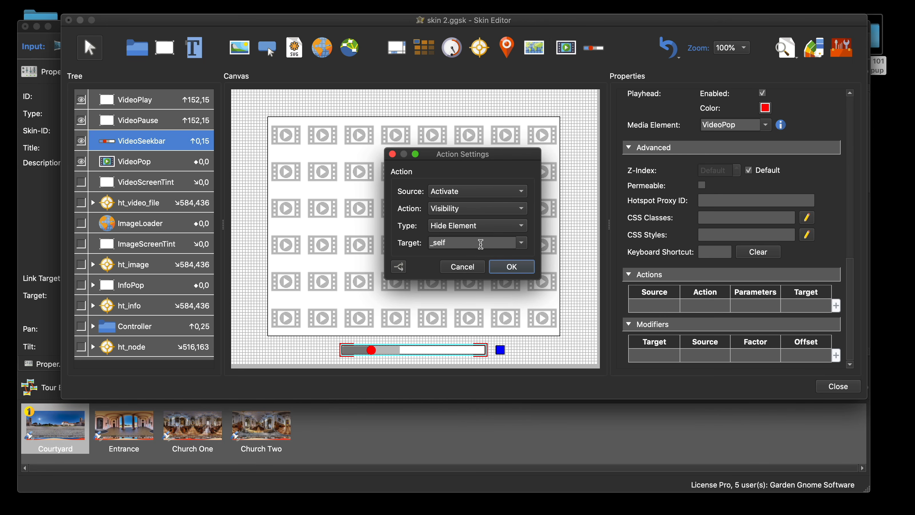
pyautogui.click(522, 242)
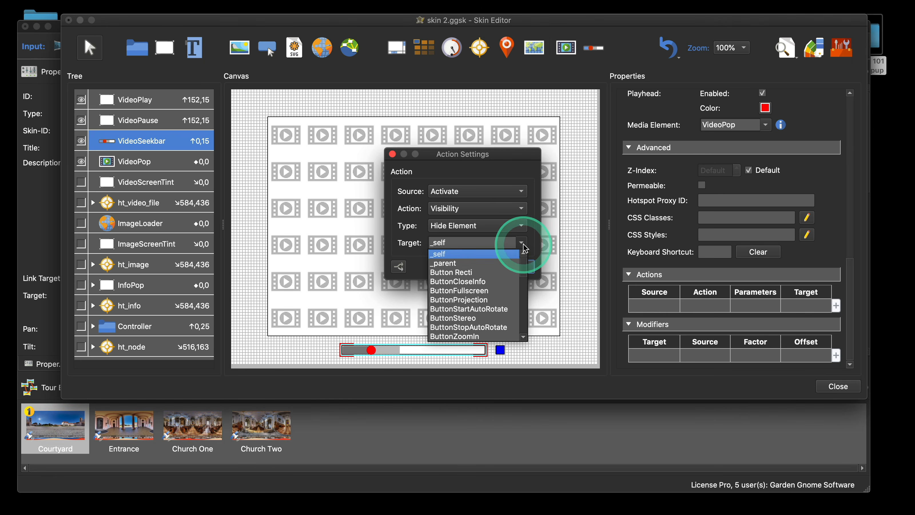
pyautogui.scroll(-10, 469, 313)
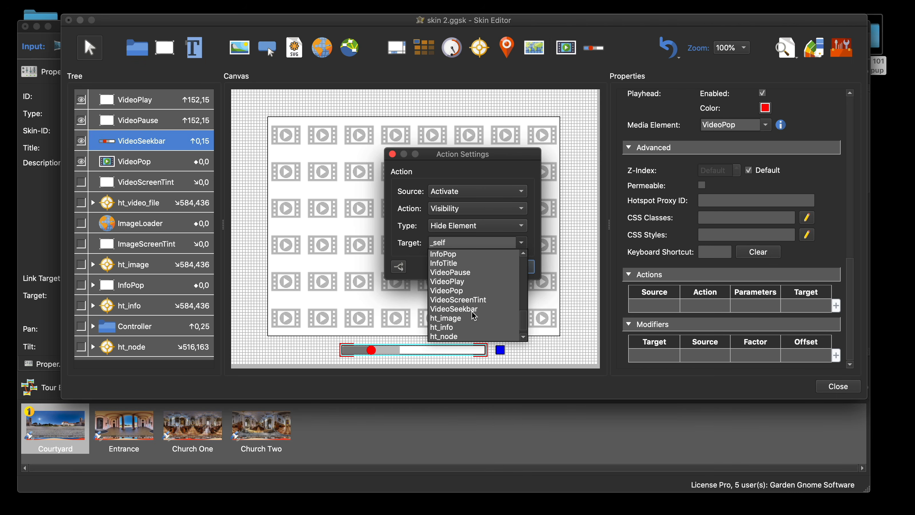
pyautogui.scroll(1, 474, 316)
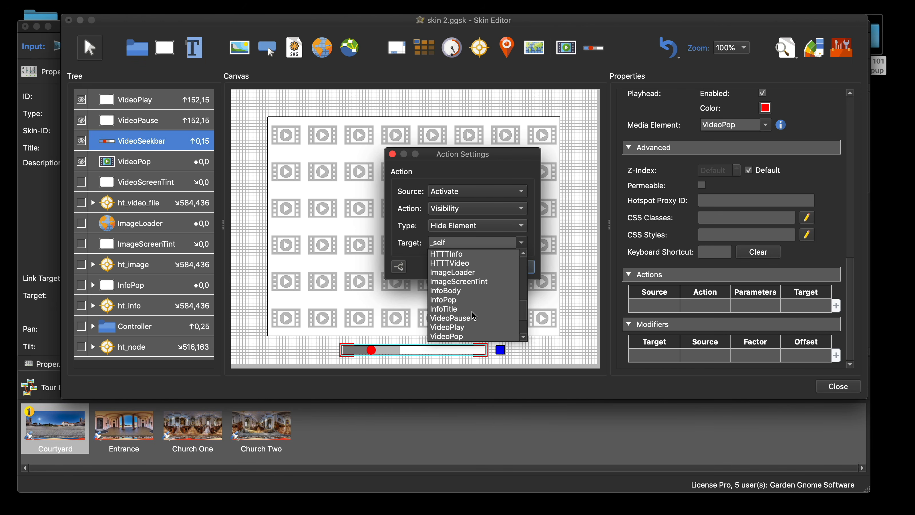
pyautogui.scroll(-2, 473, 313)
pyautogui.moveTo(470, 332); pyautogui.dragTo(469, 273)
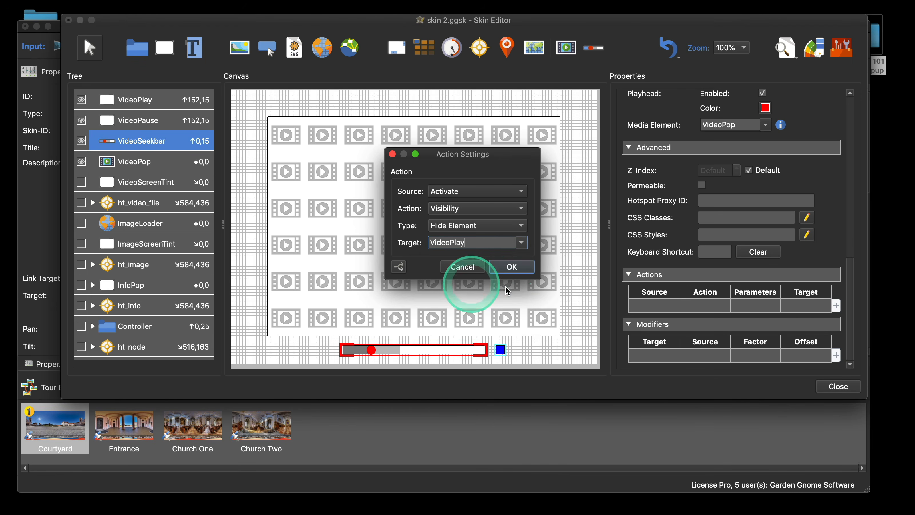
pyautogui.click(511, 266)
# Duplicate the seekbar's Activate action and change the copy to show VideoPlay on Deactivate
pyautogui.click(658, 306)
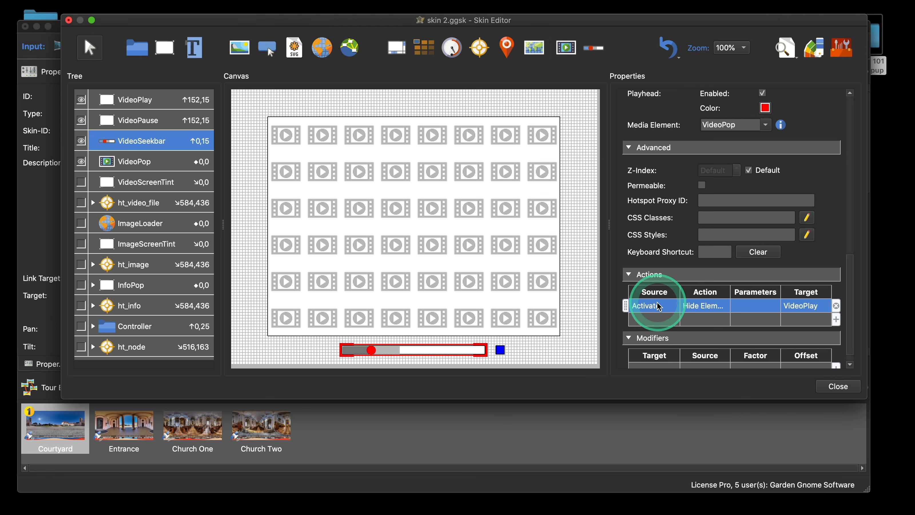
pyautogui.press('super+c')
pyautogui.press('super+v')
pyautogui.doubleClick(645, 319)
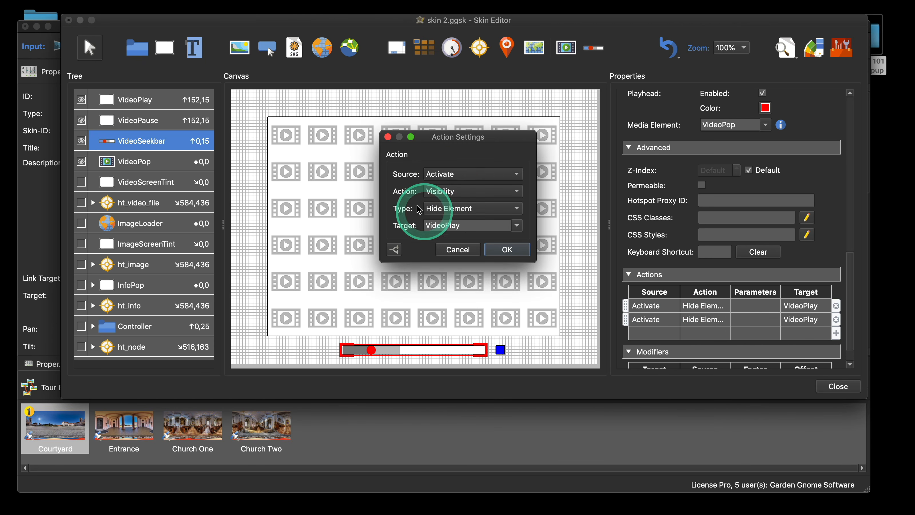
pyautogui.click(453, 174)
pyautogui.click(449, 187)
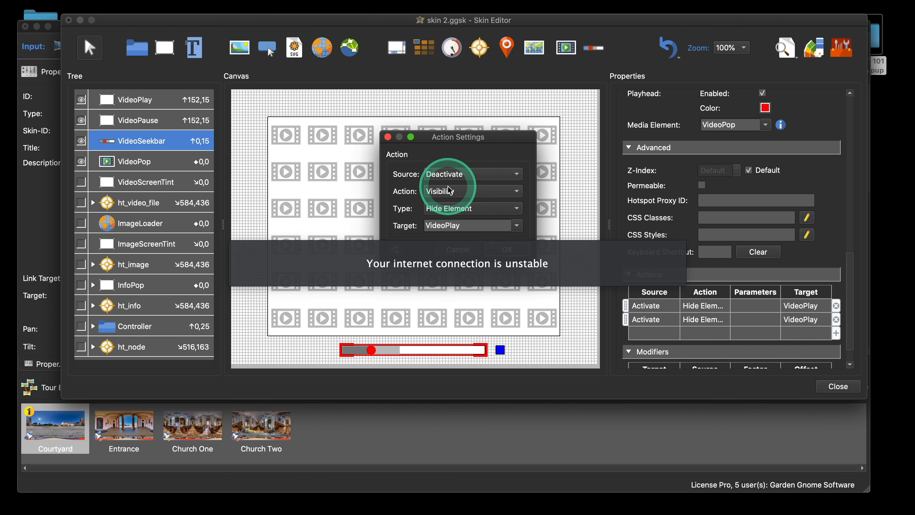
pyautogui.click(444, 209)
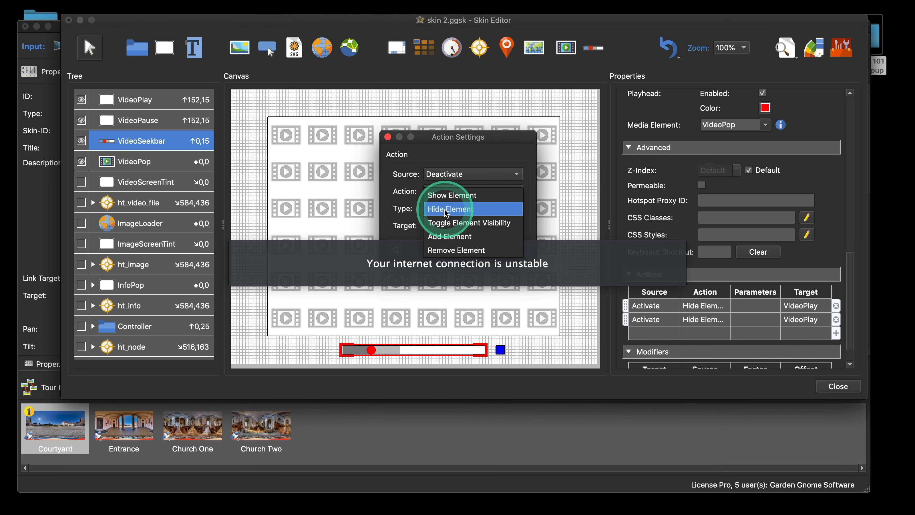
pyautogui.click(449, 195)
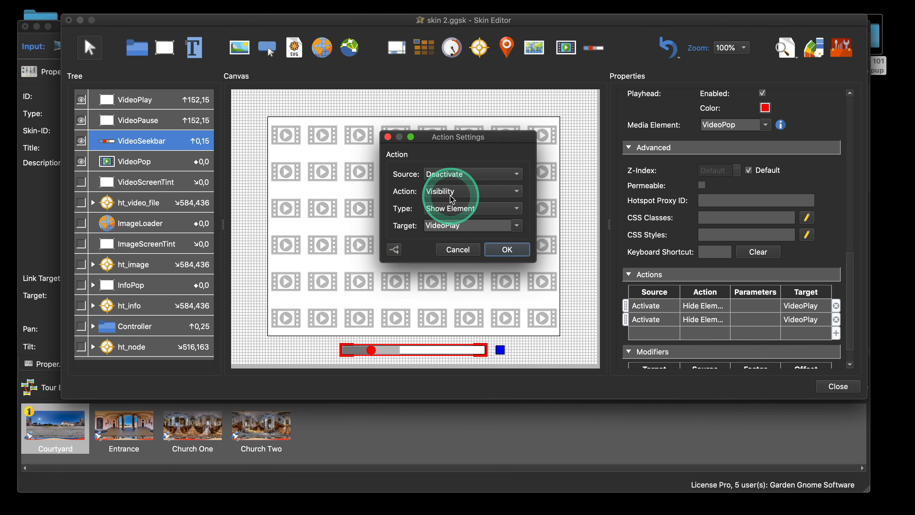
pyautogui.click(508, 251)
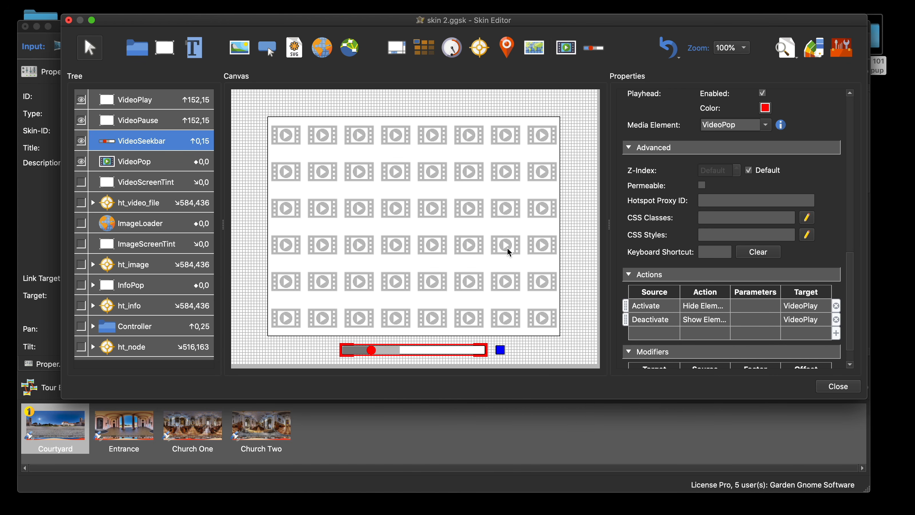
# Close the skin editor saving the skin changes, and preview the tour in the browser
pyautogui.click(843, 386)
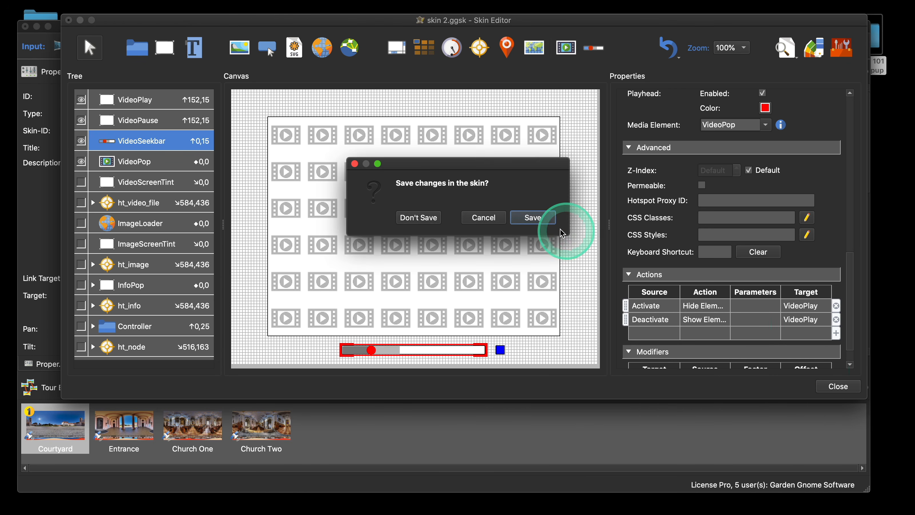
pyautogui.click(538, 219)
pyautogui.click(679, 219)
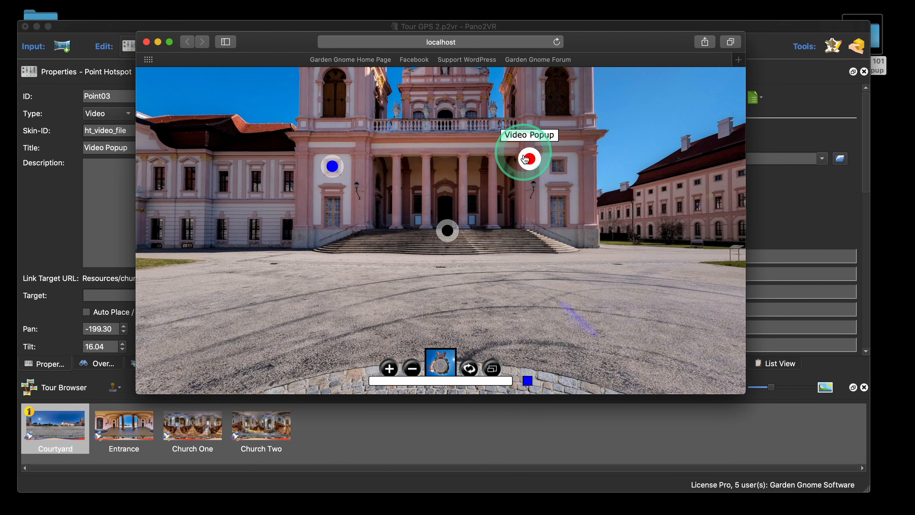
# Test the Video Popup hotspot by pausing and resuming playback repeatedly, then dismiss the popup and close the preview
pyautogui.click(530, 159)
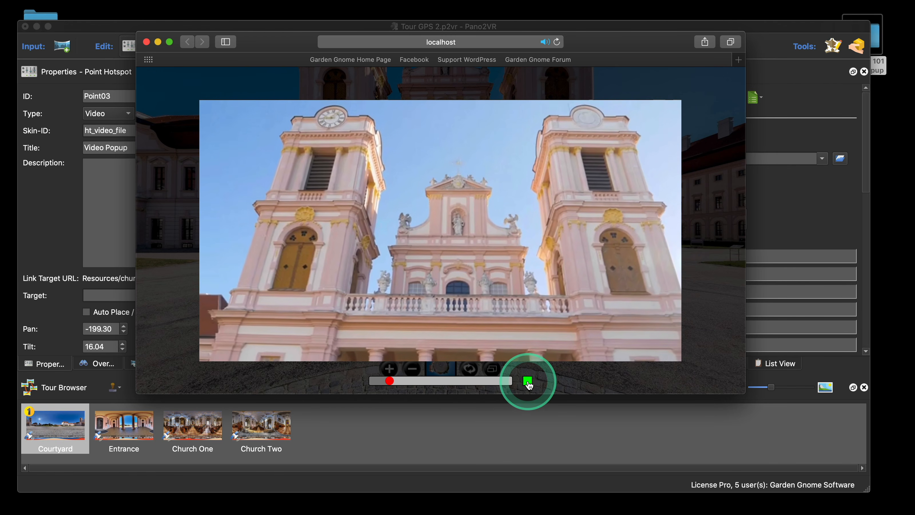
pyautogui.click(527, 382)
pyautogui.click(529, 386)
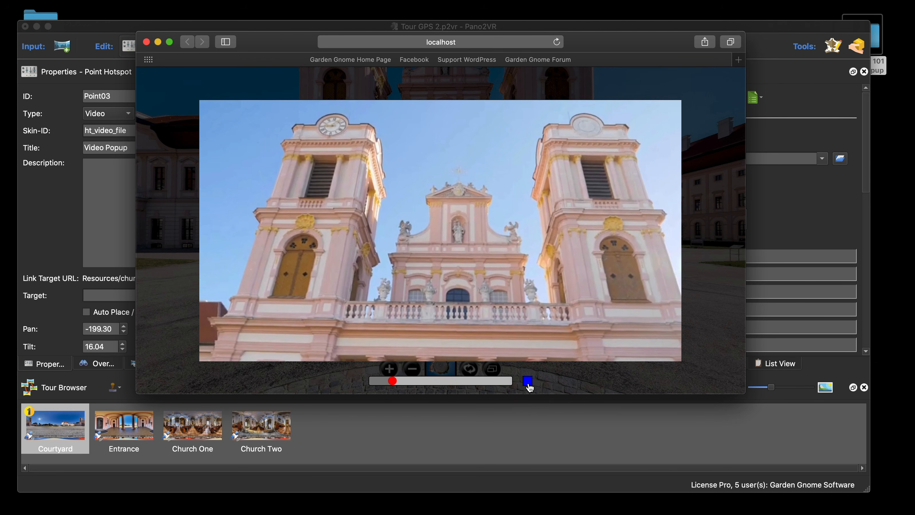
pyautogui.click(529, 386)
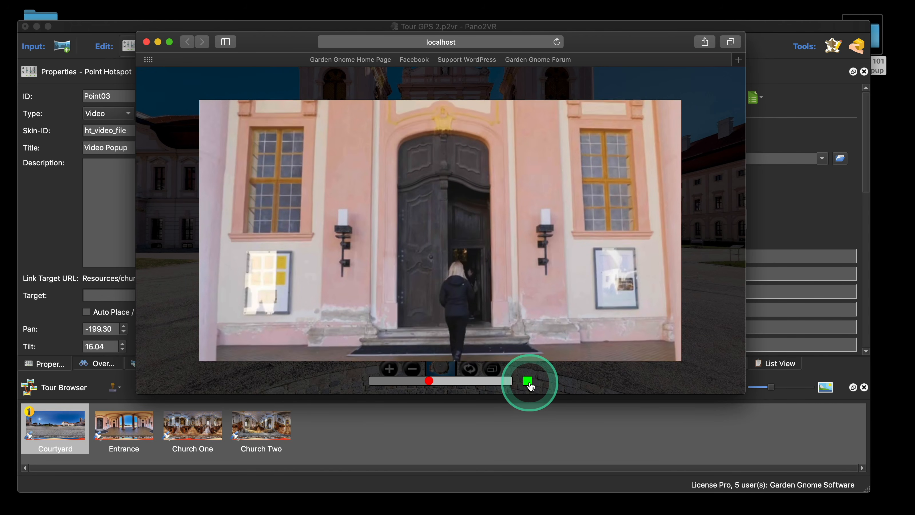
pyautogui.click(528, 382)
pyautogui.click(528, 382)
pyautogui.click(528, 382)
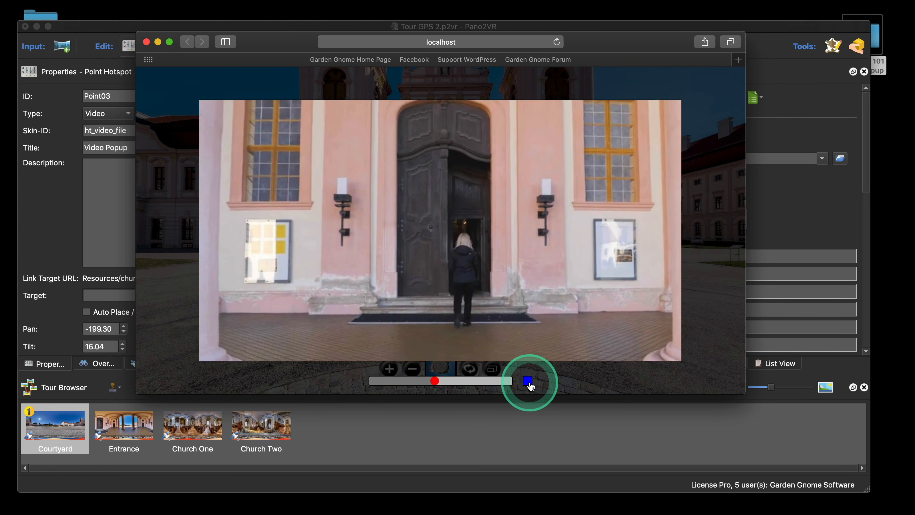
pyautogui.click(681, 133)
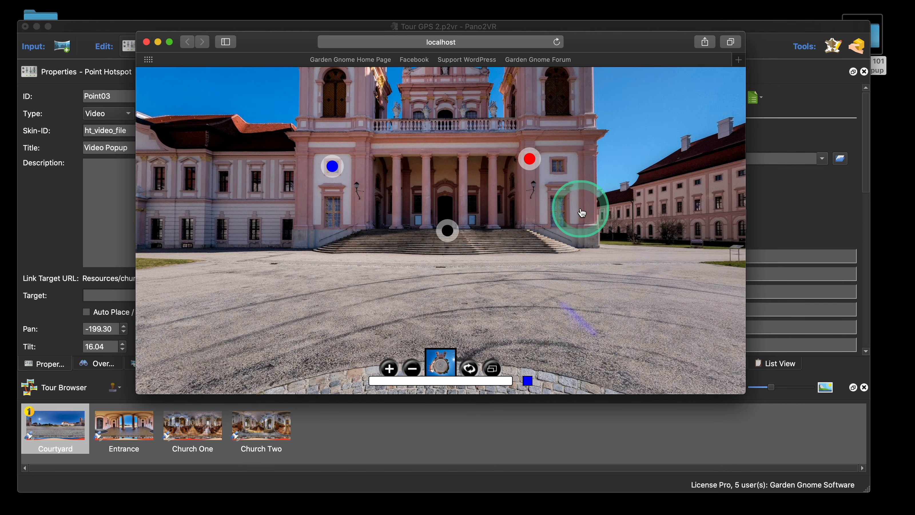
pyautogui.click(146, 42)
# Reopen the skin editor, duplicate the VideoPlay rectangle and rename the copy VideoStop
pyautogui.click(705, 189)
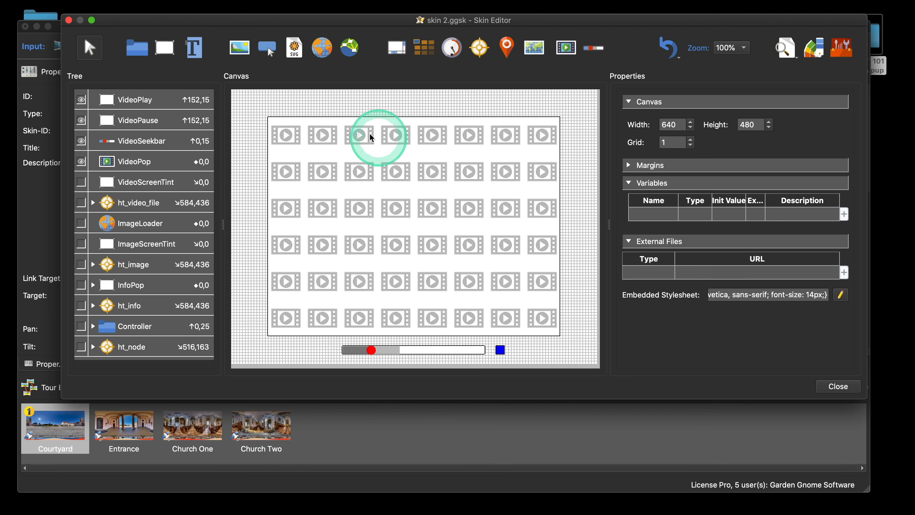
pyautogui.click(137, 102)
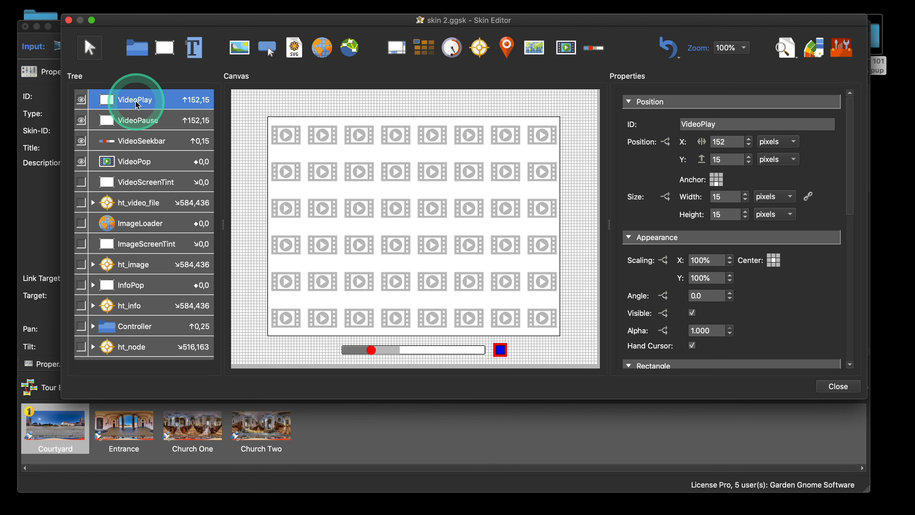
pyautogui.press('super+c')
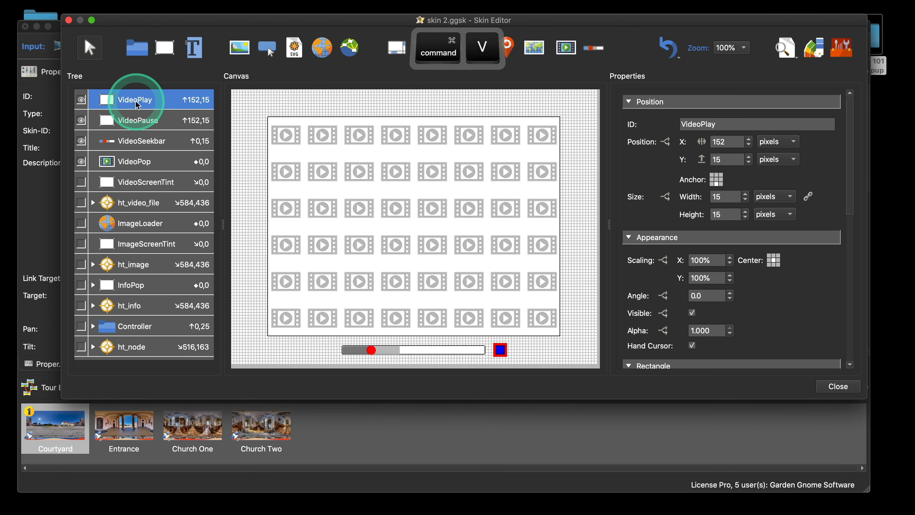
pyautogui.click(725, 123)
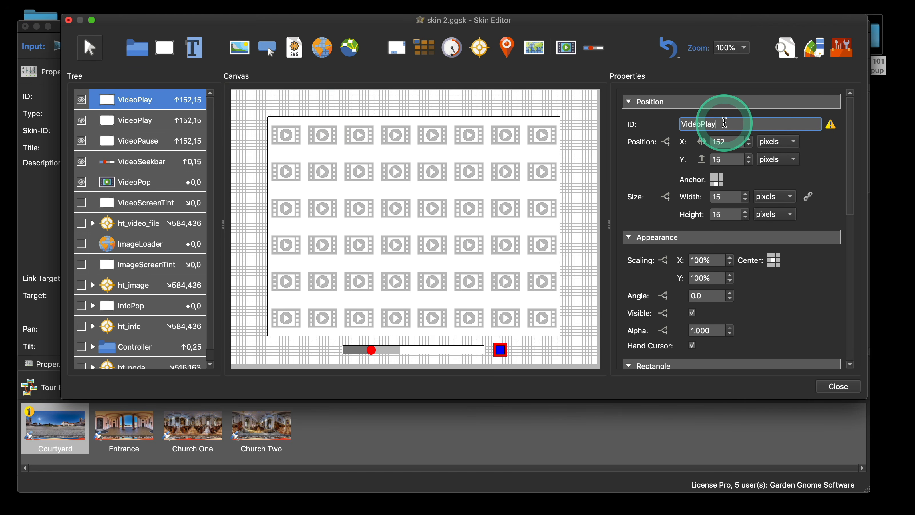
pyautogui.press('BackSpace')
pyautogui.press('BackSpace')
pyautogui.press('BackSpace')
pyautogui.press('BackSpace')
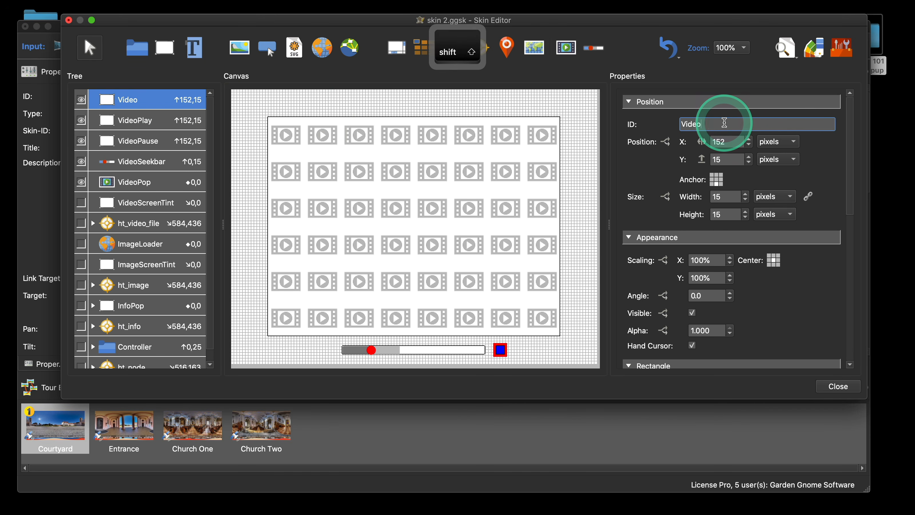
pyautogui.write('St')
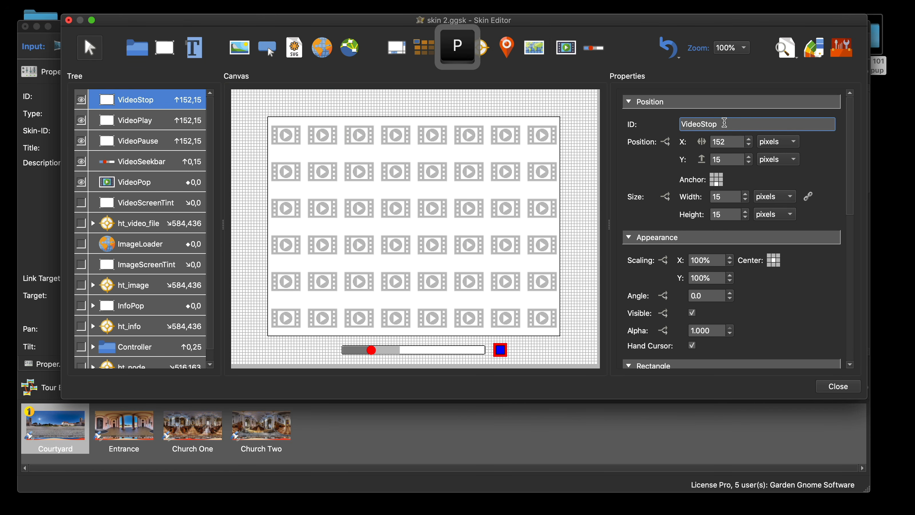
pyautogui.write('op')
# Change VideoStop's mouse-click action on VideoPop to the Stop Media type
pyautogui.click(825, 285)
pyautogui.scroll(-10, 825, 285)
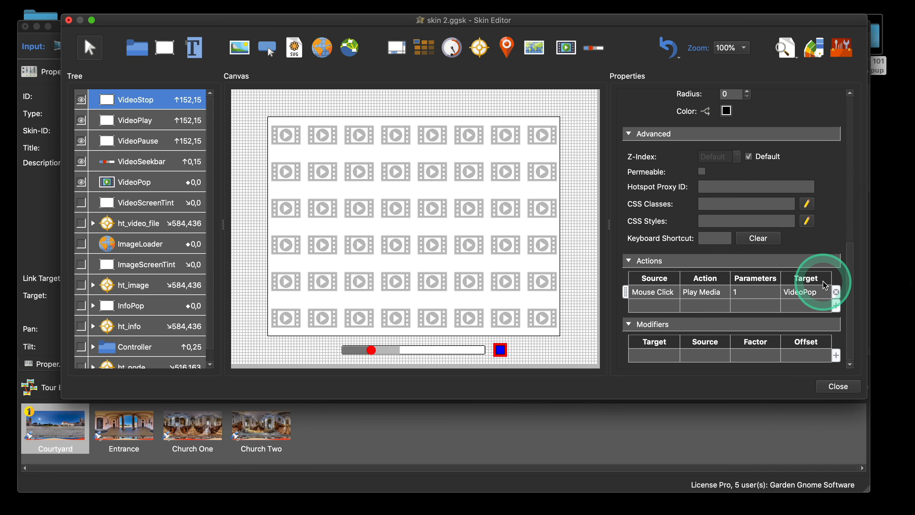
pyautogui.doubleClick(711, 293)
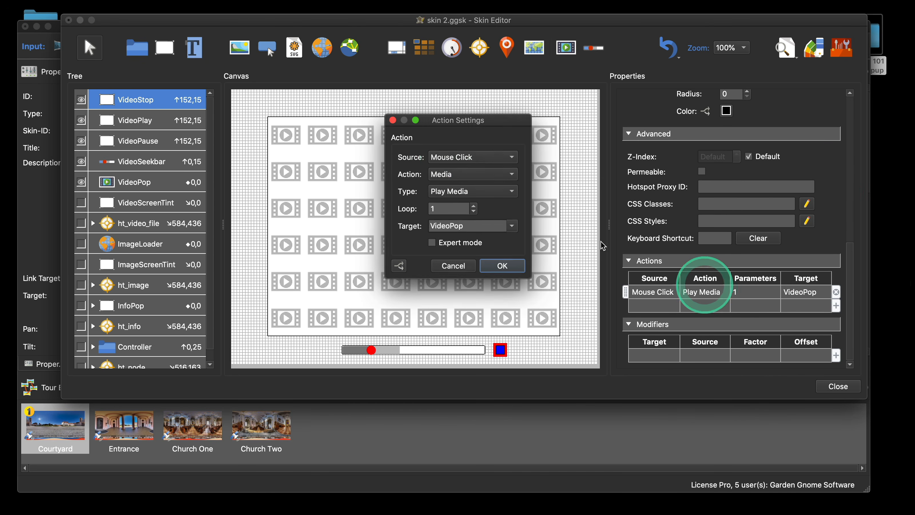
pyautogui.click(465, 193)
pyautogui.click(465, 220)
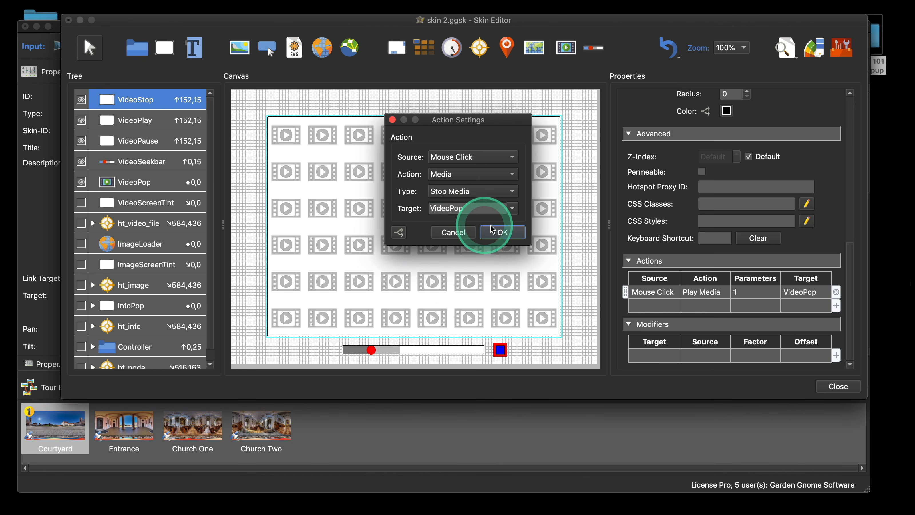
pyautogui.click(502, 232)
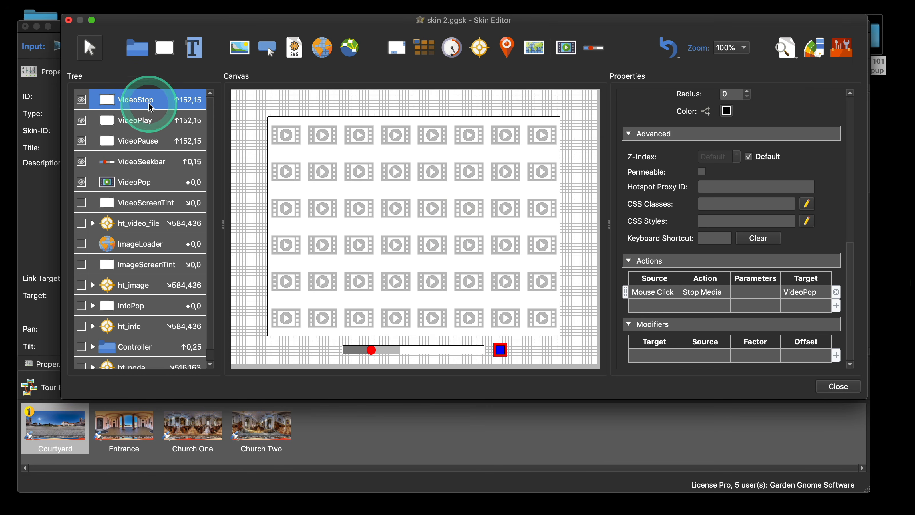
# Shift the VideoStop rectangle horizontally to an X position of 178 pixels, beside the VideoPlay button
pyautogui.click(130, 100)
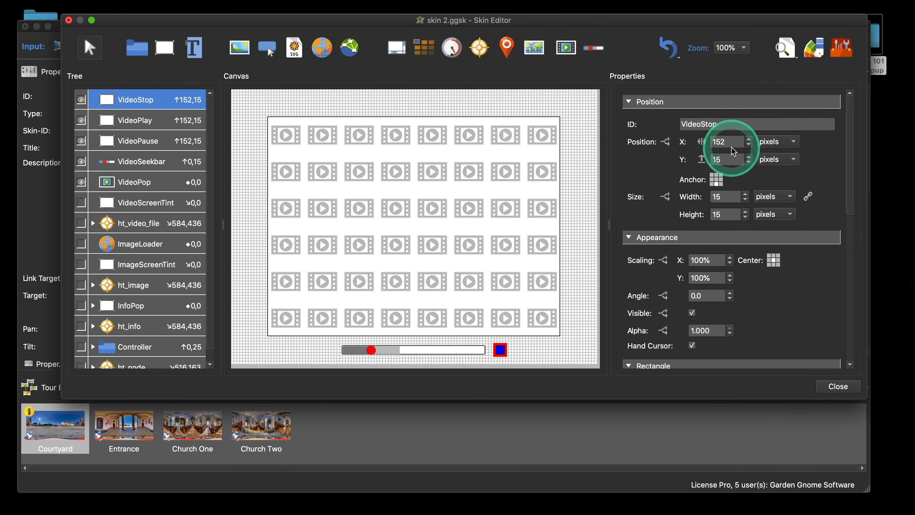
pyautogui.click(750, 142)
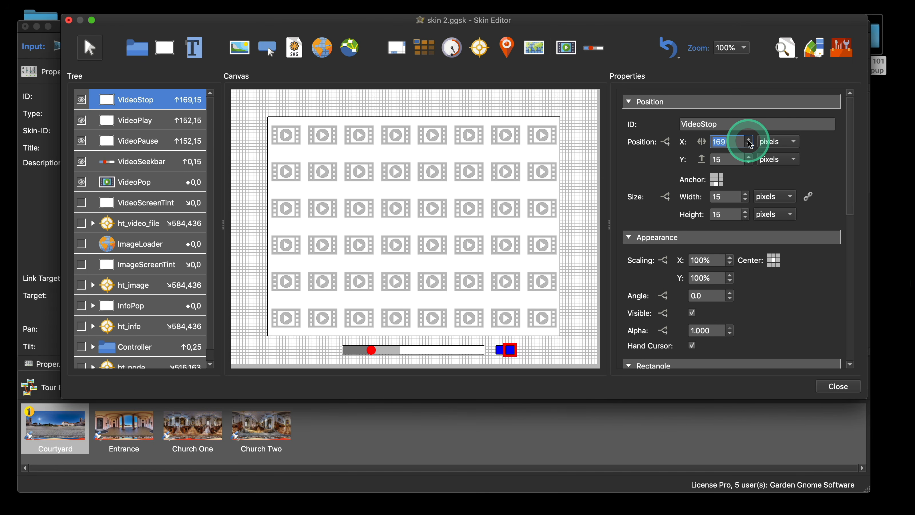
pyautogui.click(749, 141)
pyautogui.click(749, 141)
pyautogui.click(749, 141)
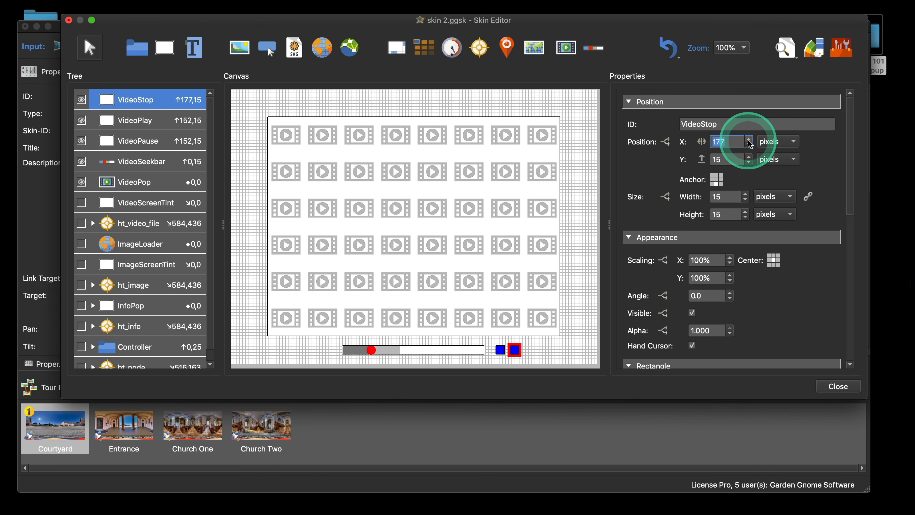
pyautogui.click(749, 143)
# Change VideoStop's background color to red from the basic colors
pyautogui.scroll(-10, 772, 303)
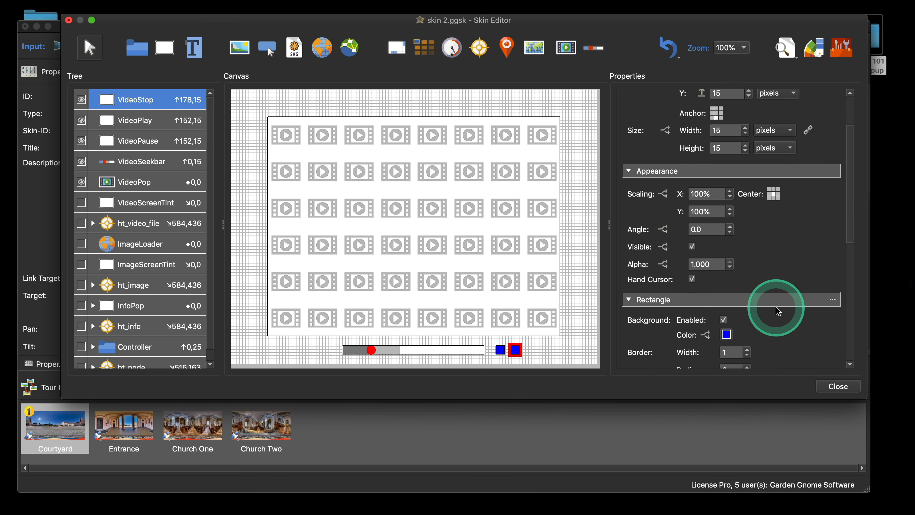
pyautogui.scroll(5, 772, 281)
pyautogui.click(727, 144)
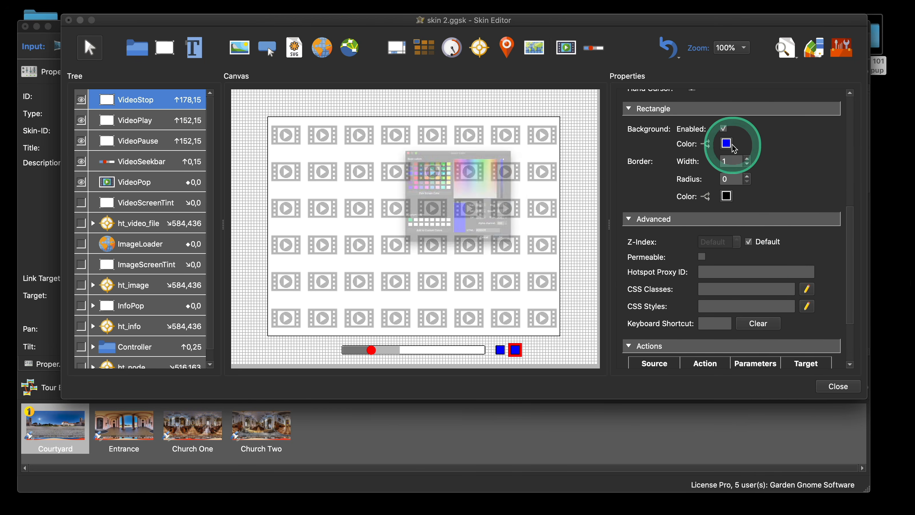
pyautogui.click(367, 144)
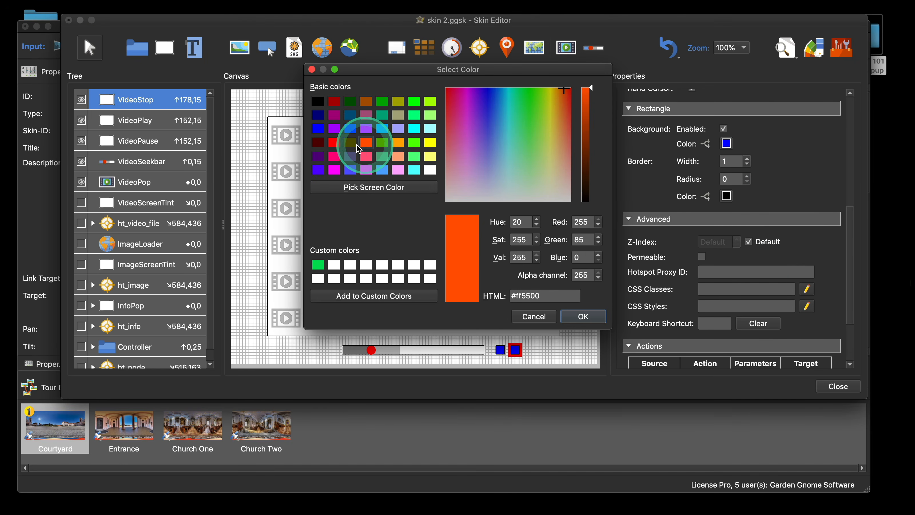
pyautogui.click(334, 142)
pyautogui.click(580, 317)
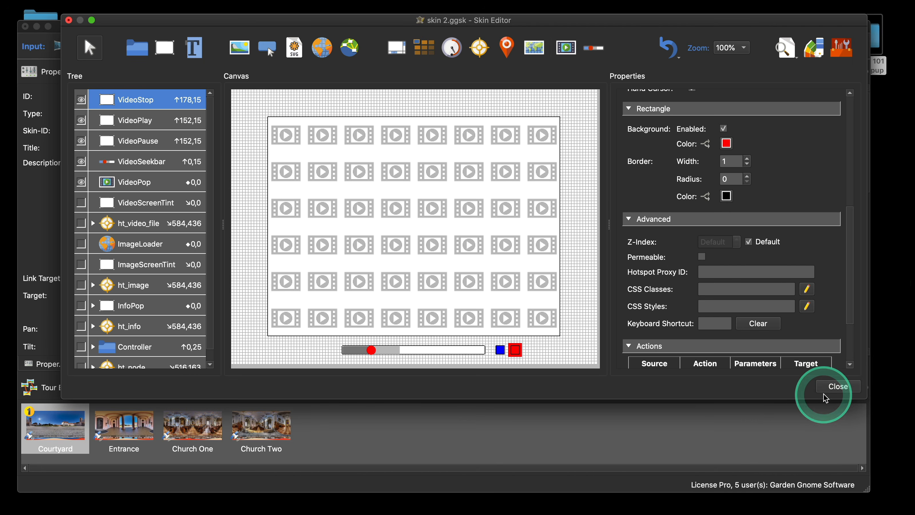
# Close the skin editor saving the skin, and generate the tour output to preview it in the browser
pyautogui.click(830, 391)
pyautogui.click(532, 217)
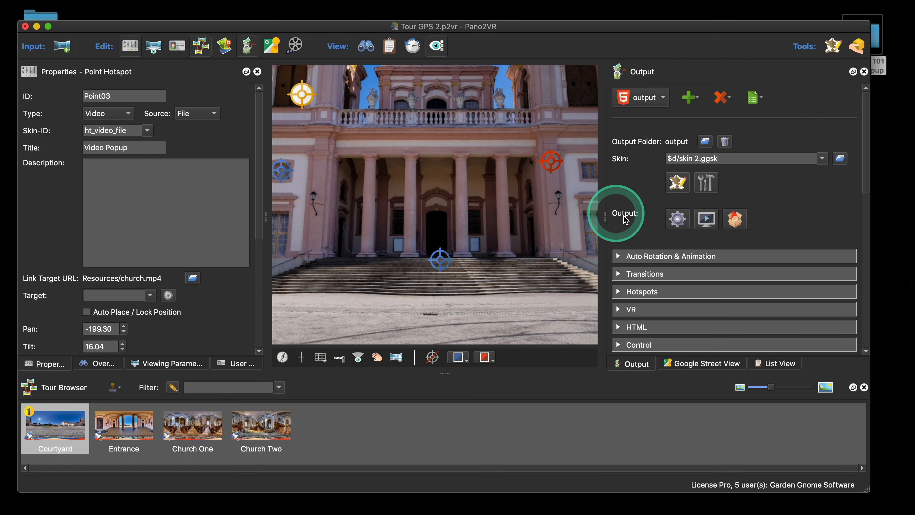
pyautogui.click(675, 225)
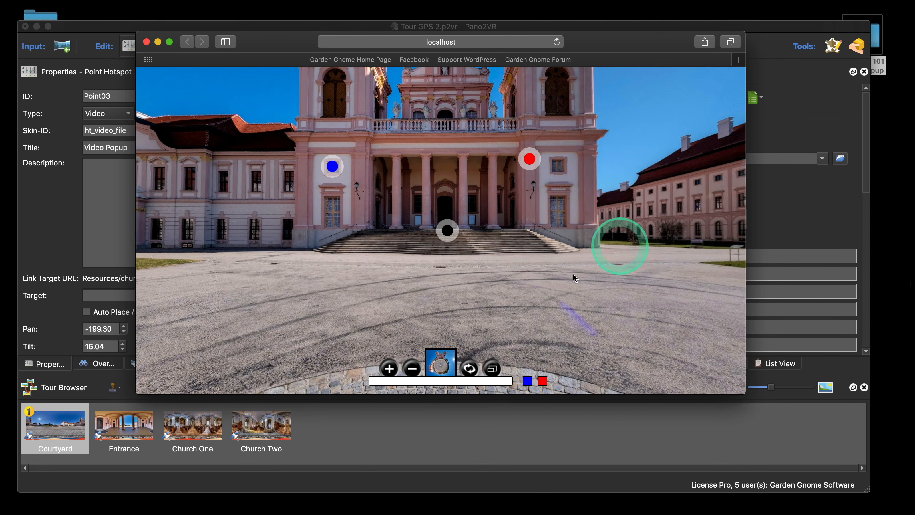
# Test the Video Popup hotspot's pause, play and stop buttons in the preview, and close the browser window
pyautogui.click(529, 159)
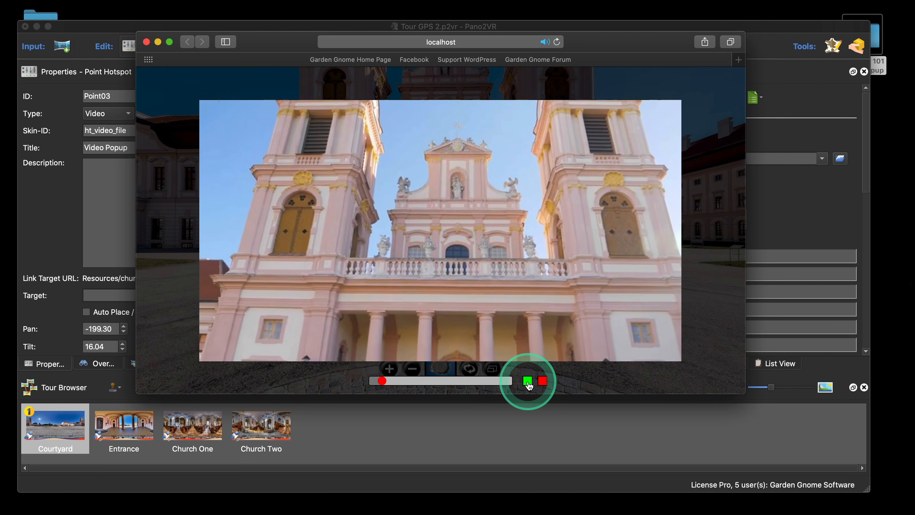
pyautogui.click(528, 382)
pyautogui.click(529, 382)
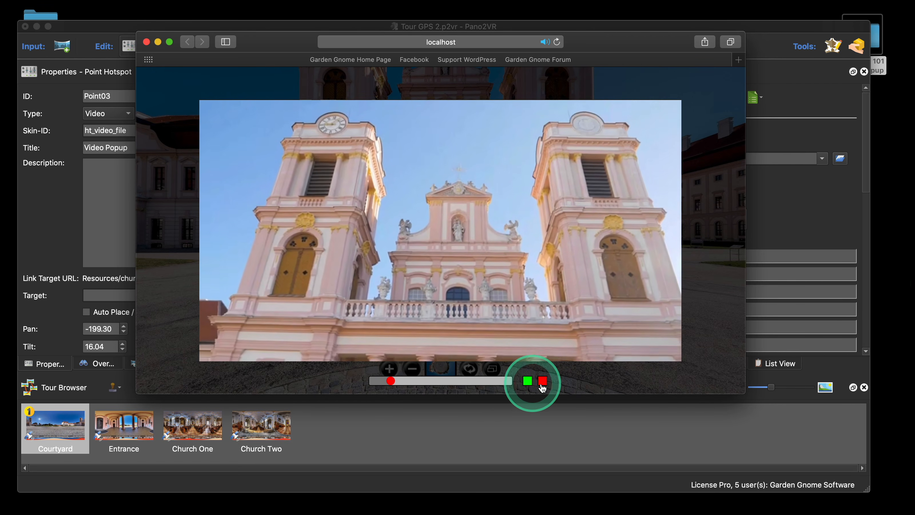
pyautogui.click(543, 383)
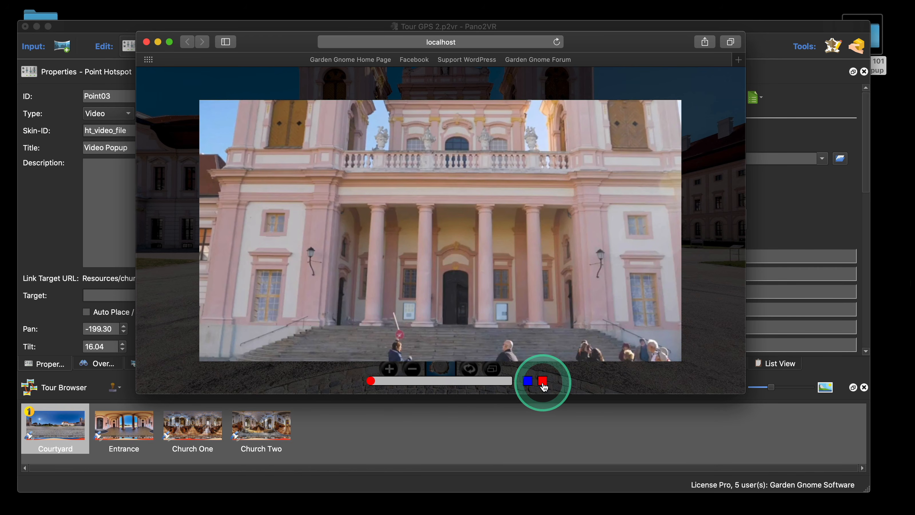
pyautogui.click(529, 382)
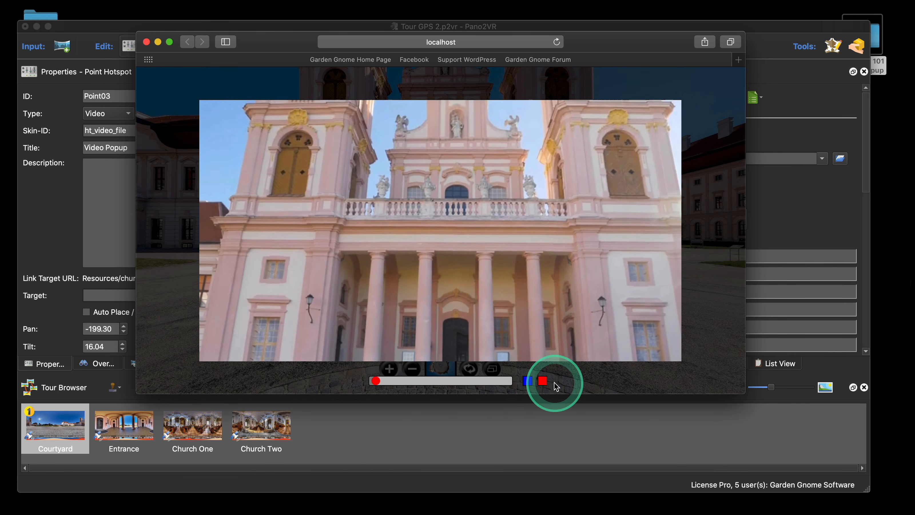
pyautogui.click(147, 42)
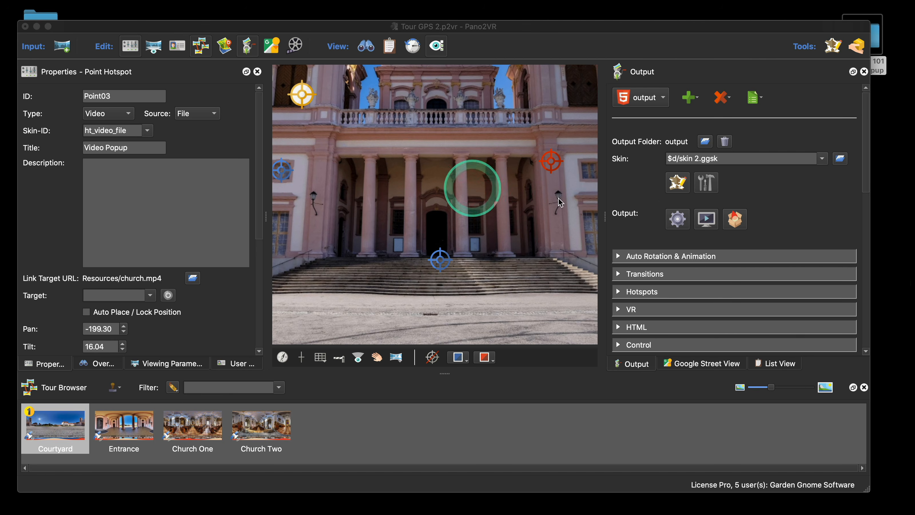
# Reopen the skin editor and draw a container about 311 × 15 pixels around the seekbar and the playback buttons
pyautogui.click(683, 191)
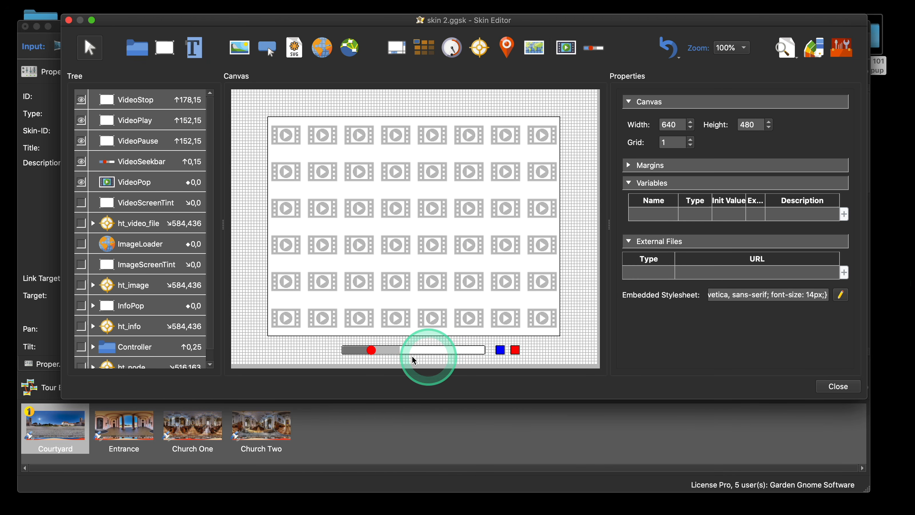
pyautogui.click(136, 50)
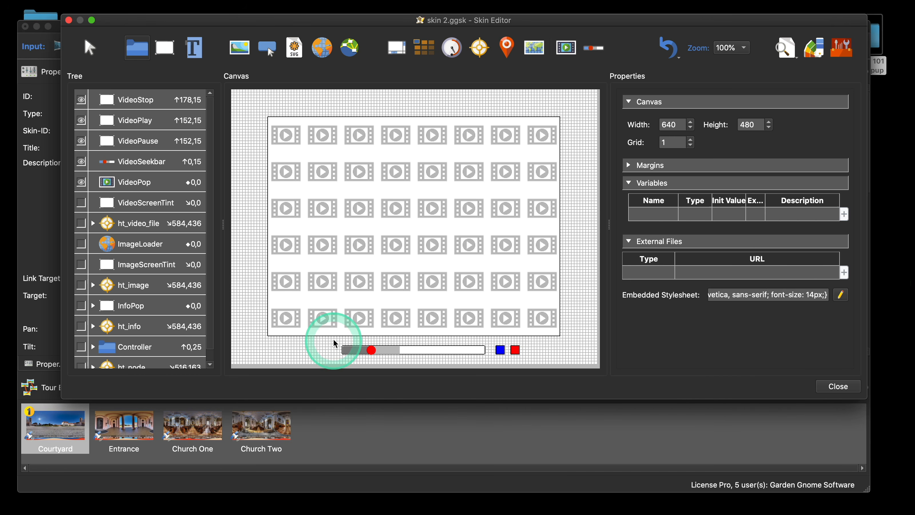
pyautogui.moveTo(341, 344); pyautogui.dragTo(535, 356)
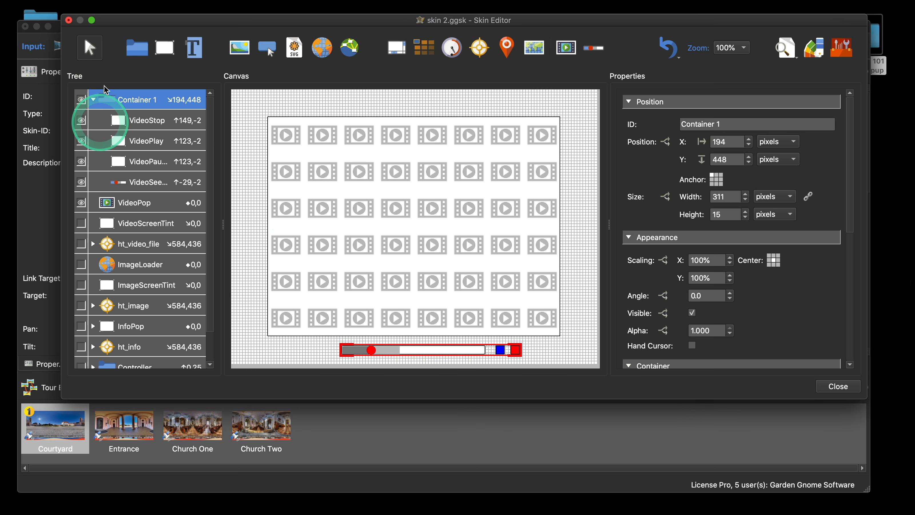
# Rename the new container VideoContainer
pyautogui.click(685, 125)
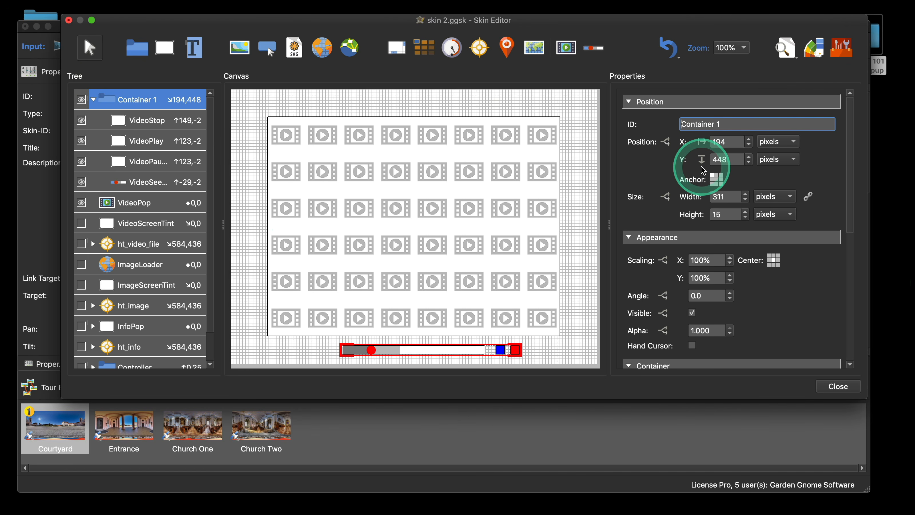
pyautogui.write('Video')
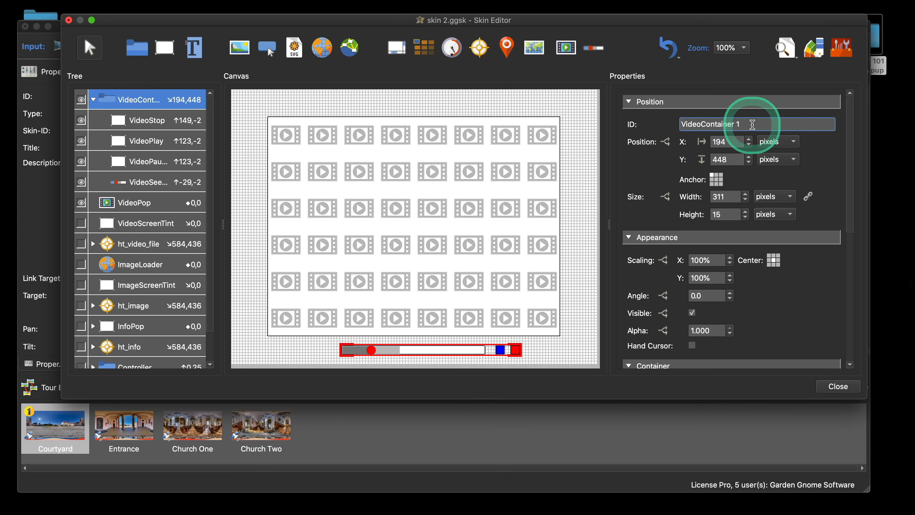
pyautogui.press('BackSpace')
pyautogui.press('BackSpace')
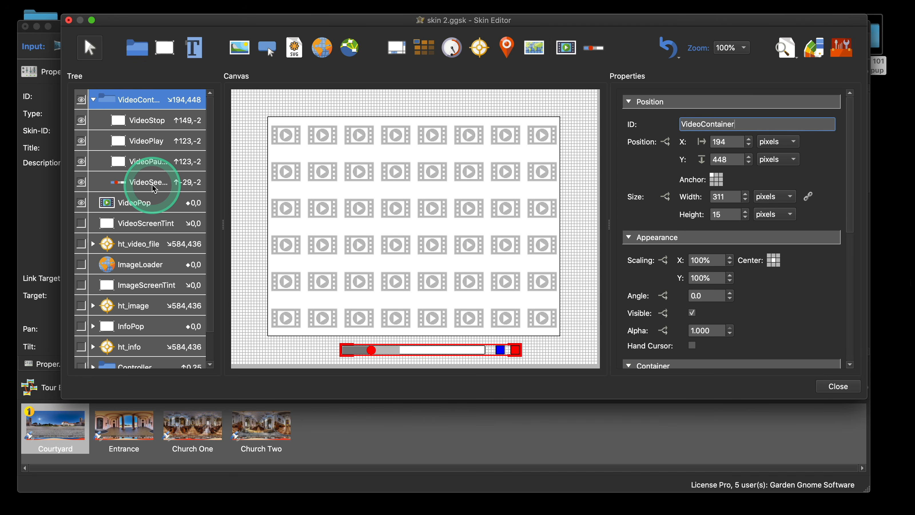
pyautogui.click(132, 101)
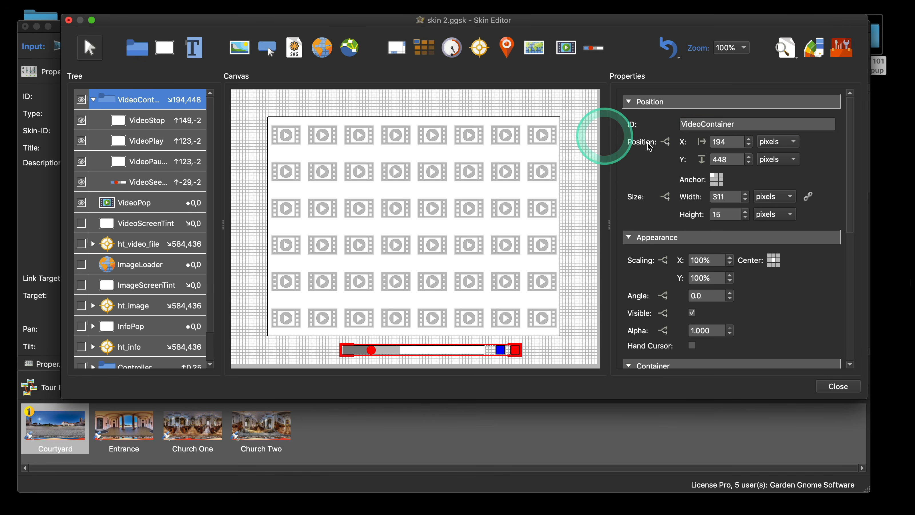
# Anchor VideoContainer to the bottom center and set its X position to 0 pixels
pyautogui.click(717, 184)
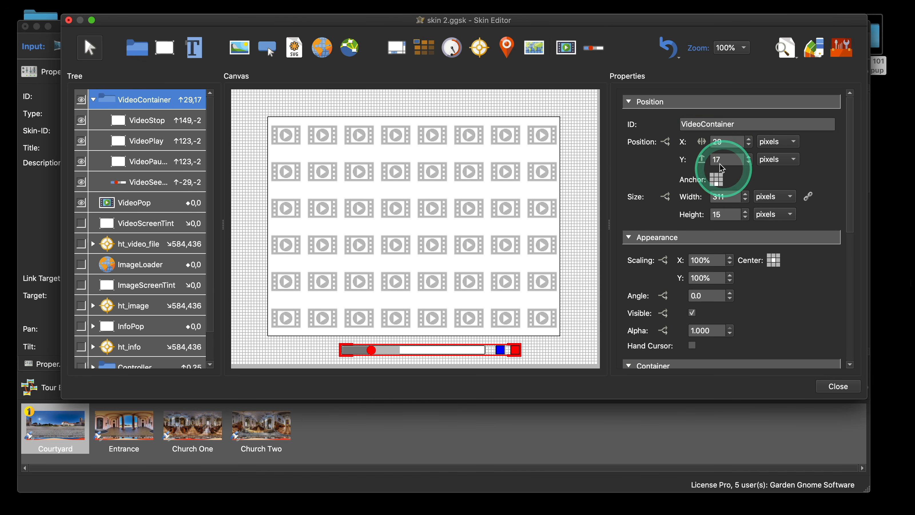
pyautogui.doubleClick(714, 141)
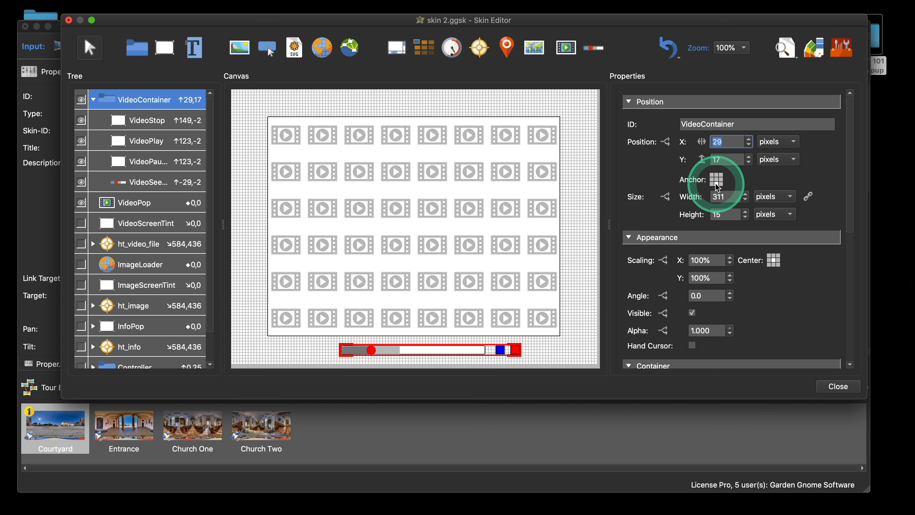
pyautogui.write('0')
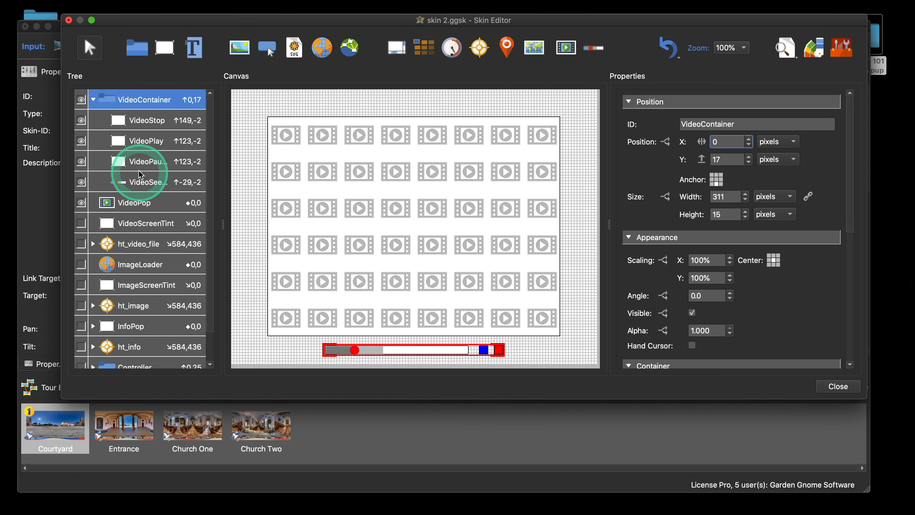
# Collapse VideoContainer in the tree and make the container initially invisible
pyautogui.click(94, 100)
pyautogui.scroll(-2, 783, 316)
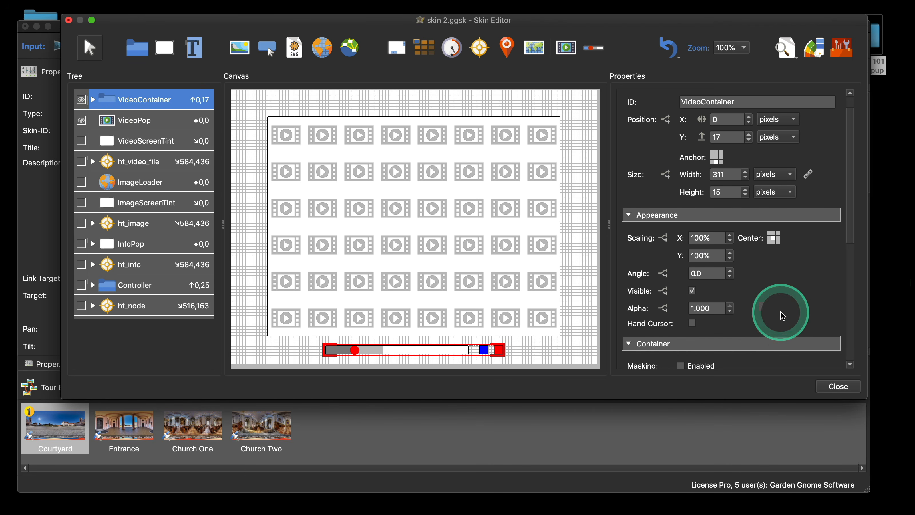
pyautogui.scroll(-1, 783, 316)
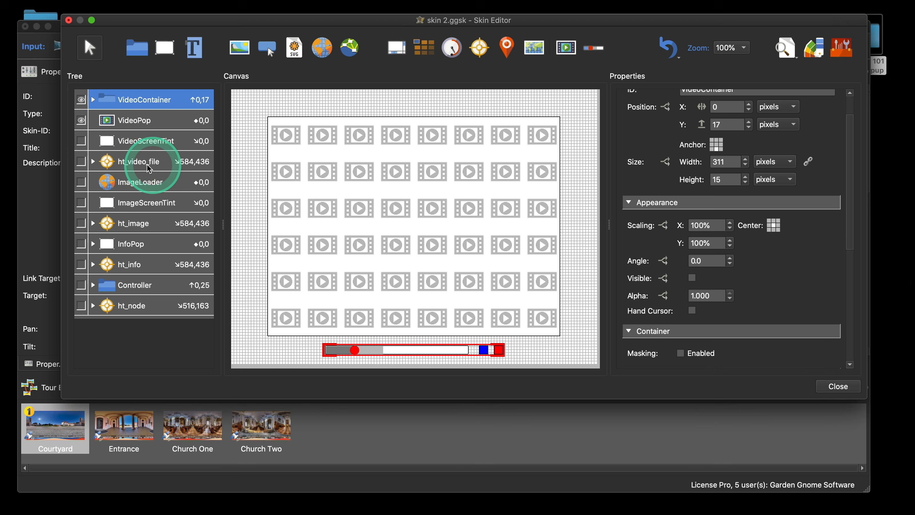
# Add a Mouse Click action to ht_video_file with Visibility, type Show Element, targeting VideoContainer
pyautogui.click(128, 167)
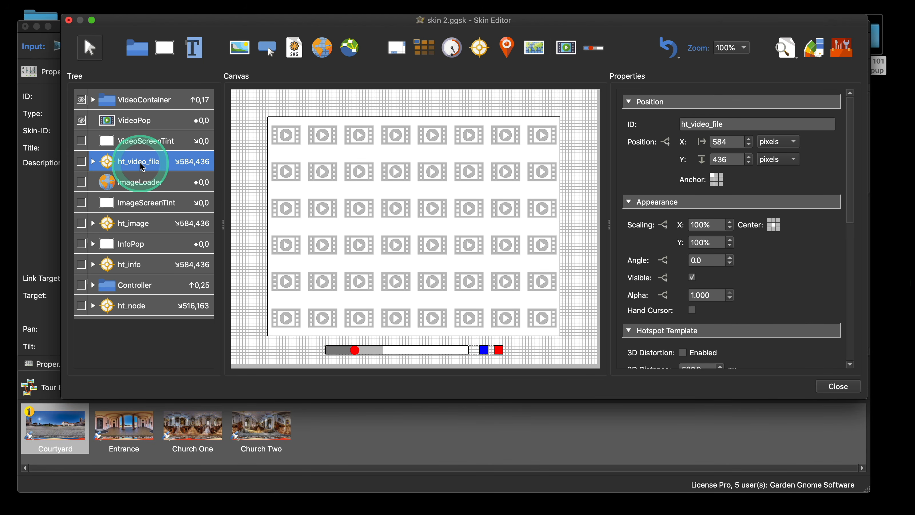
pyautogui.scroll(-10, 817, 303)
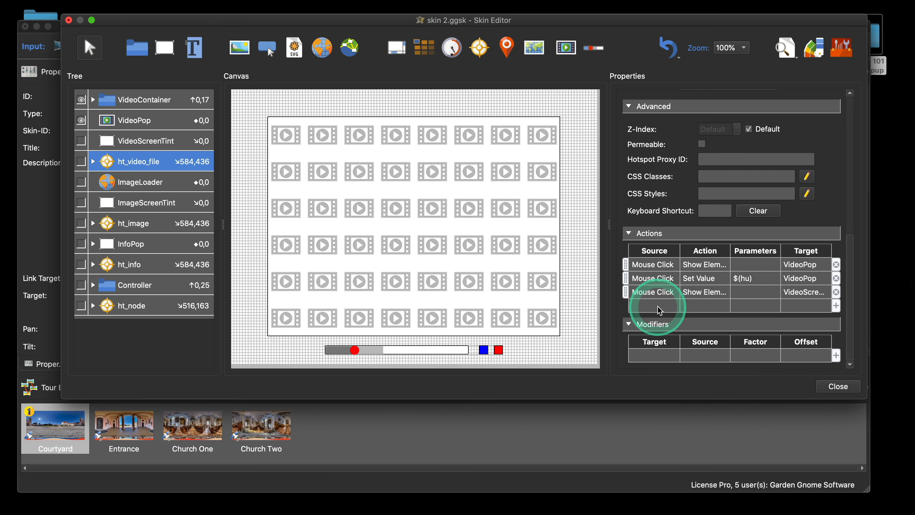
pyautogui.doubleClick(654, 306)
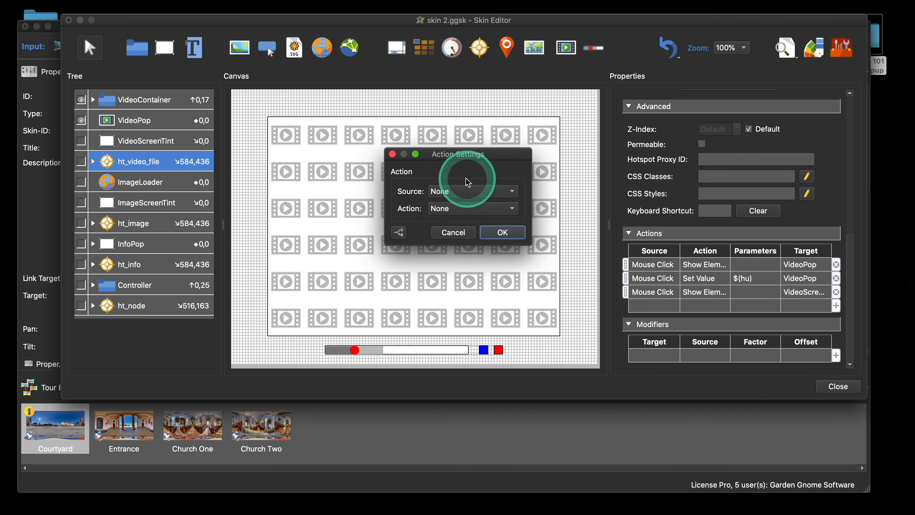
pyautogui.click(469, 191)
pyautogui.click(461, 207)
pyautogui.click(461, 206)
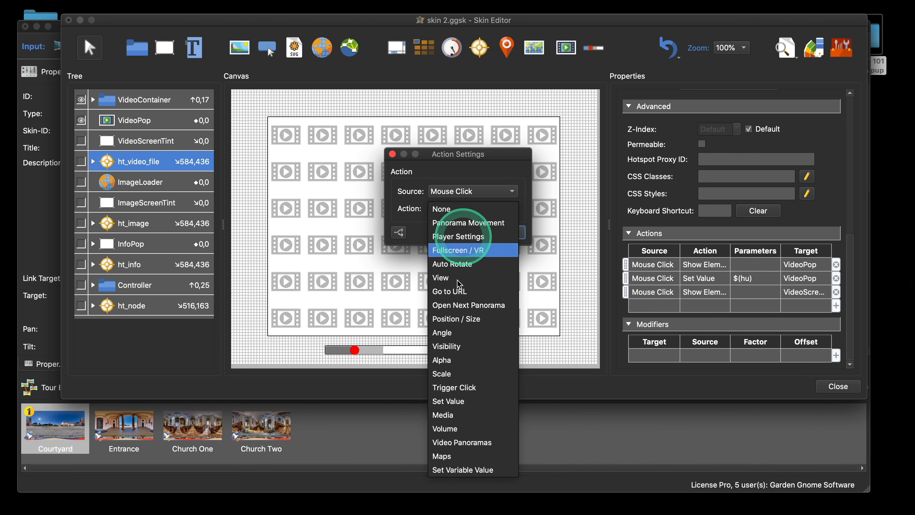
pyautogui.click(465, 346)
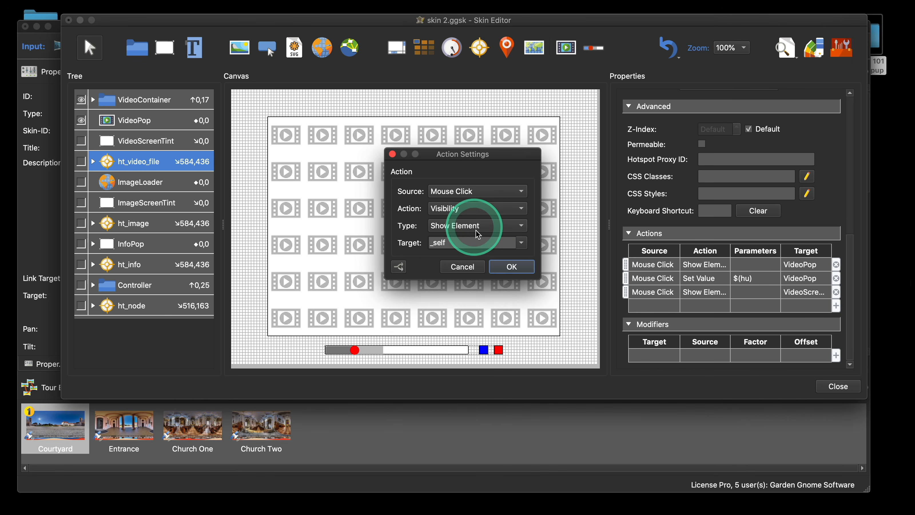
pyautogui.click(522, 243)
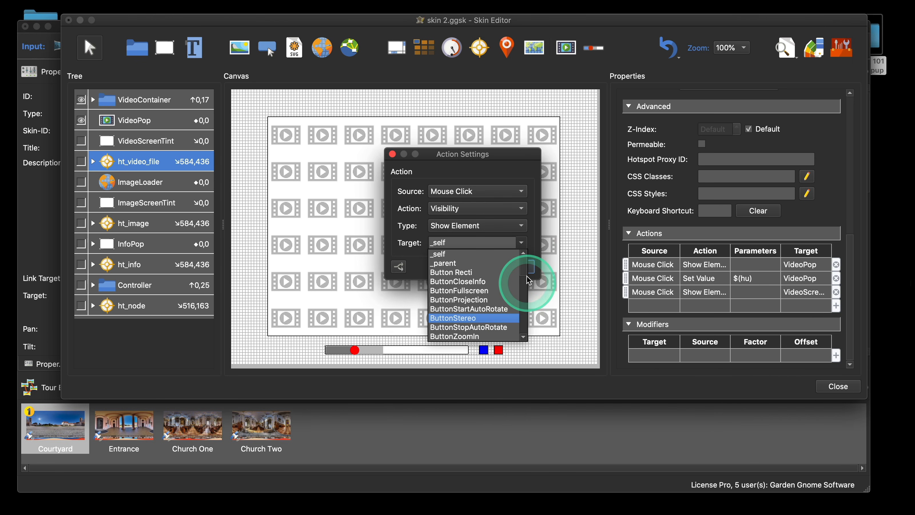
pyautogui.scroll(-5, 527, 297)
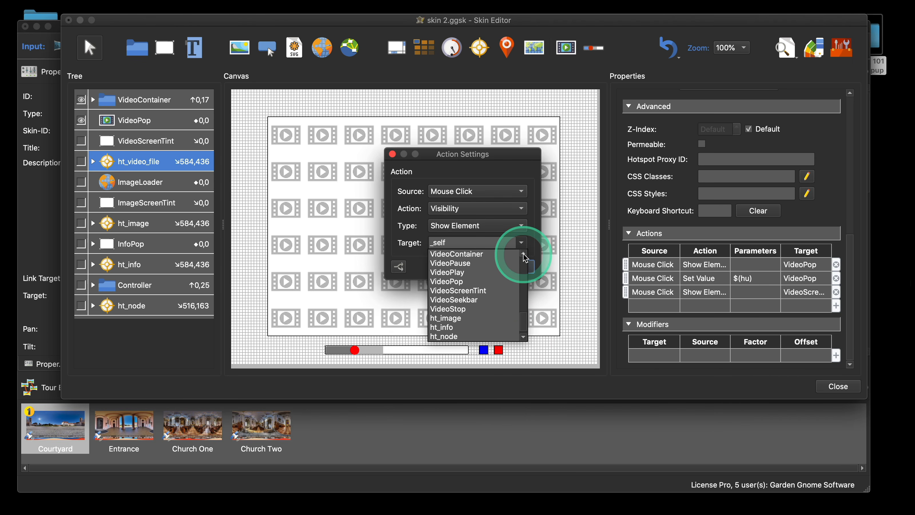
pyautogui.click(492, 255)
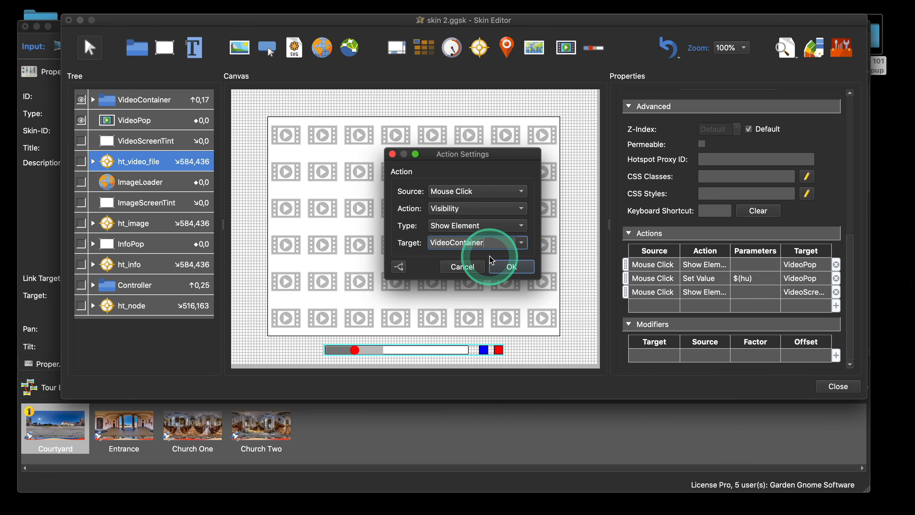
pyautogui.click(512, 268)
pyautogui.click(333, 236)
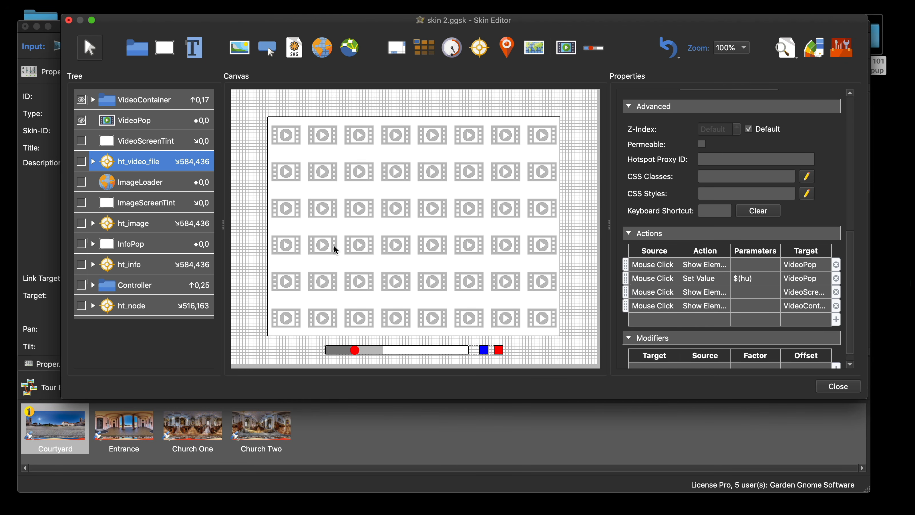
# Copy the Mouse Click action that shows VideoContainer from ht_video_file to VideoPop's actions
pyautogui.click(669, 306)
pyautogui.press('super+c')
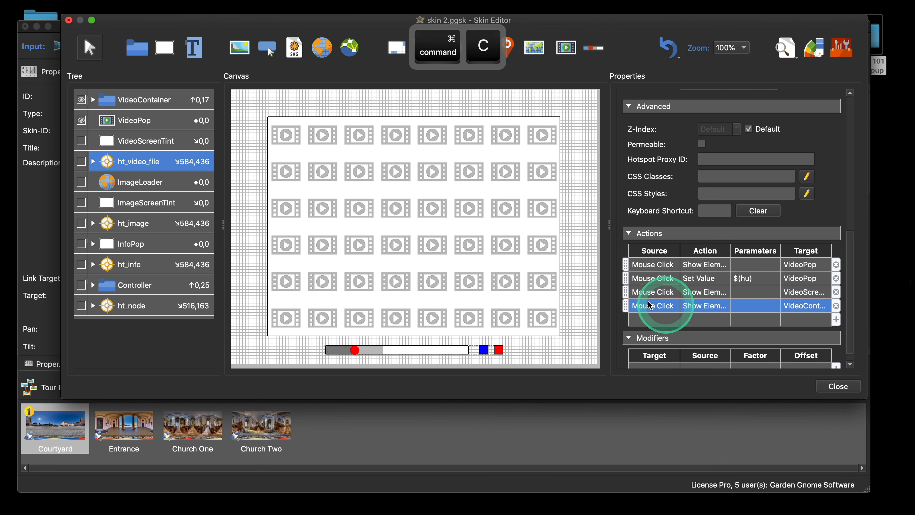
pyautogui.click(132, 122)
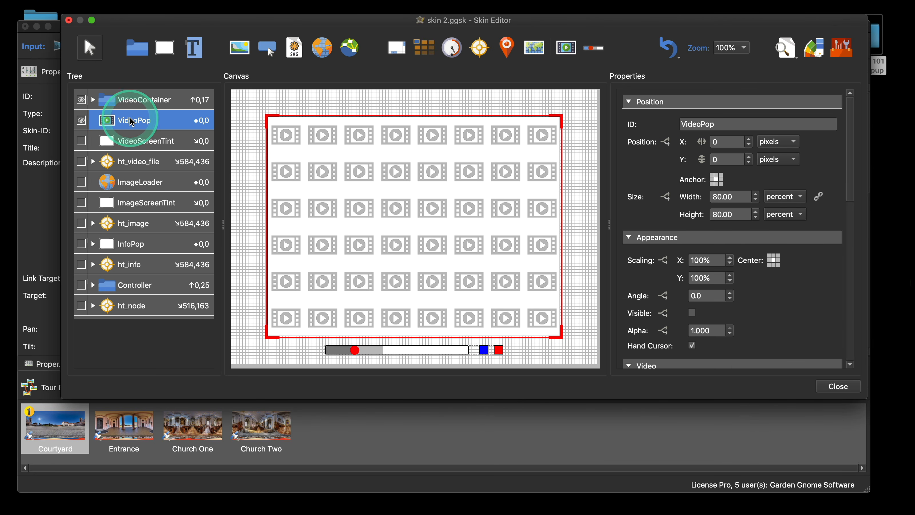
pyautogui.scroll(-7, 743, 249)
pyautogui.scroll(-5, 744, 249)
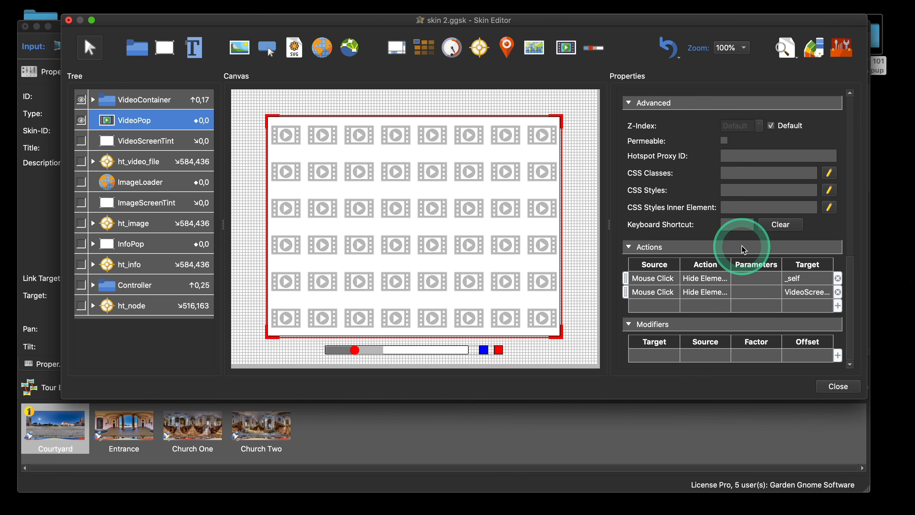
pyautogui.press('super+v')
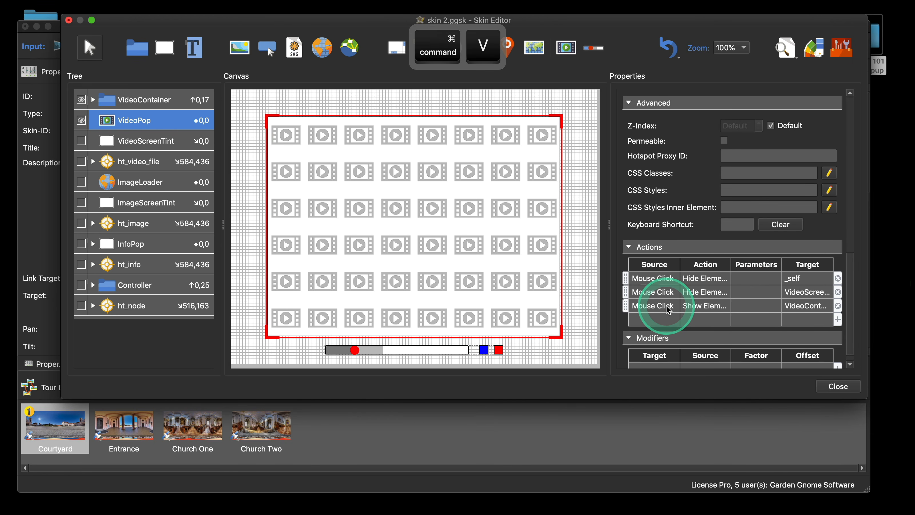
# Change VideoPop's copied VideoContainer action to Hide Element, then close the skin and save its changes
pyautogui.doubleClick(654, 306)
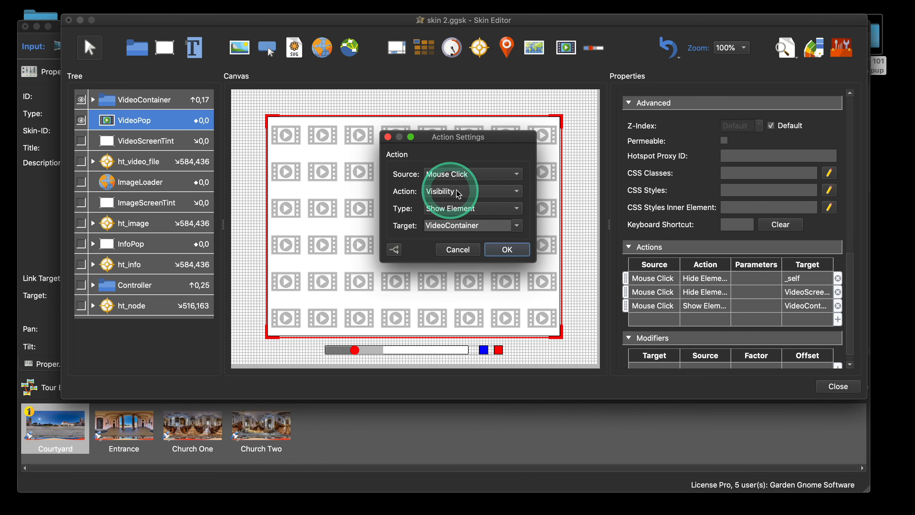
pyautogui.click(469, 208)
pyautogui.click(467, 222)
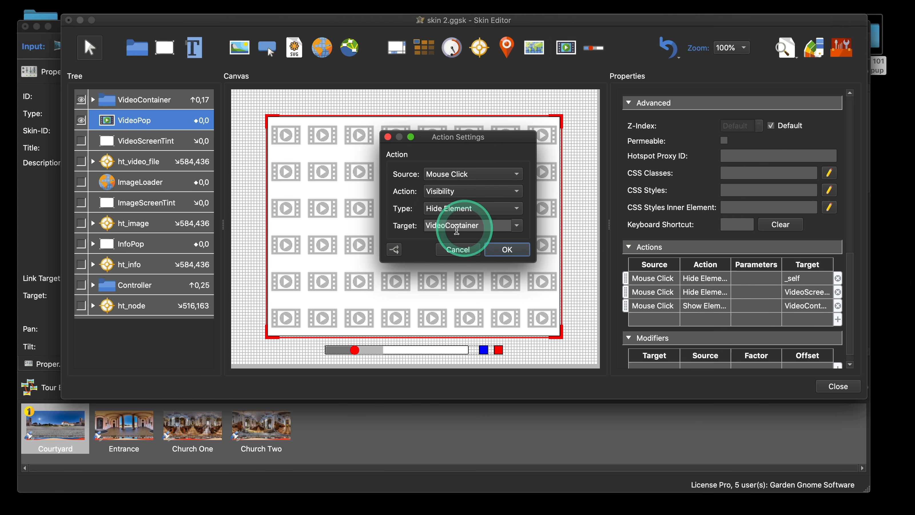
pyautogui.click(508, 250)
pyautogui.click(829, 385)
pyautogui.click(544, 219)
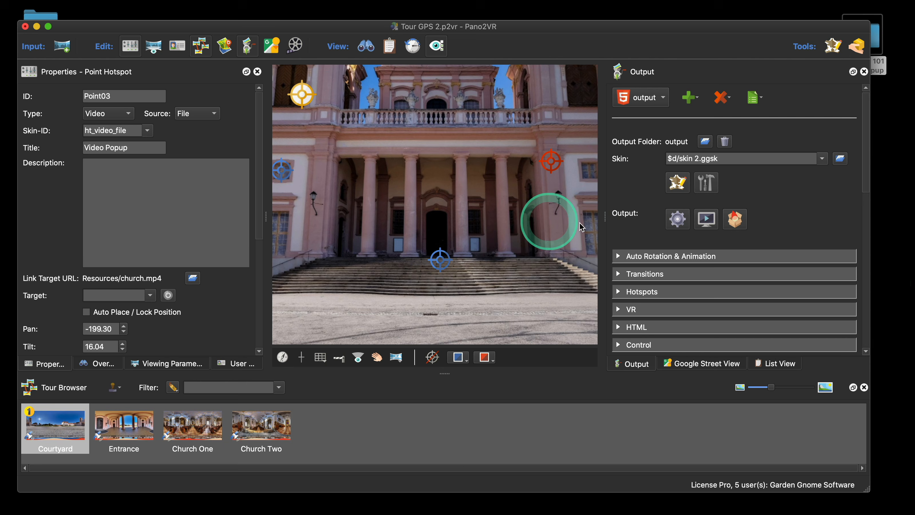
# Generate the output and test opening and closing the video popup from the red hotspot in the browser
pyautogui.click(673, 218)
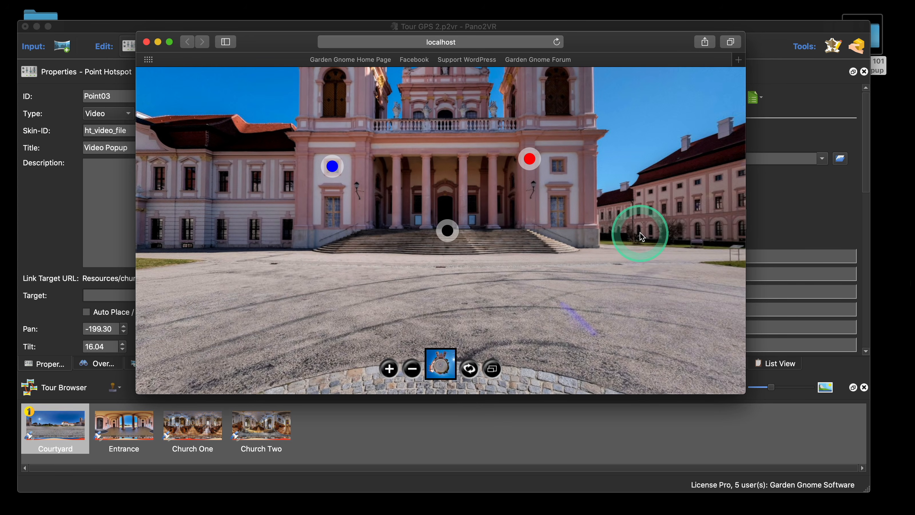
pyautogui.click(537, 172)
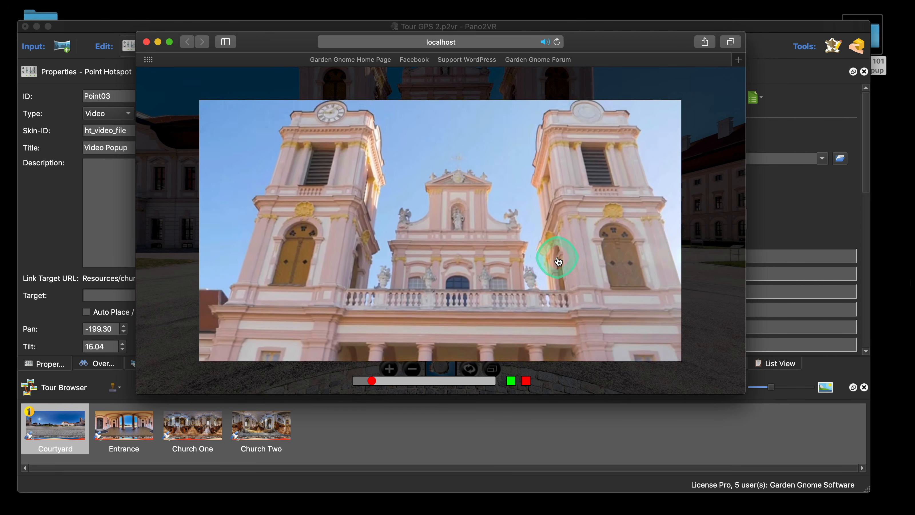
pyautogui.click(559, 261)
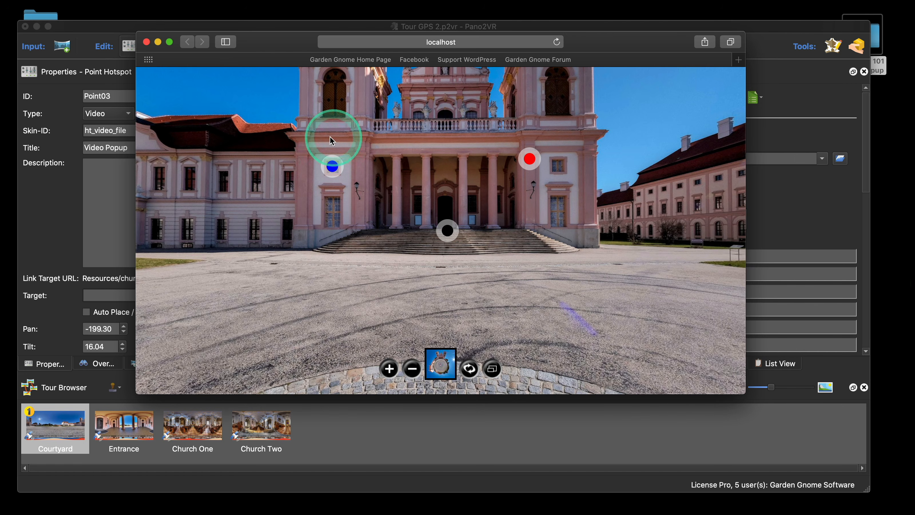
pyautogui.click(146, 41)
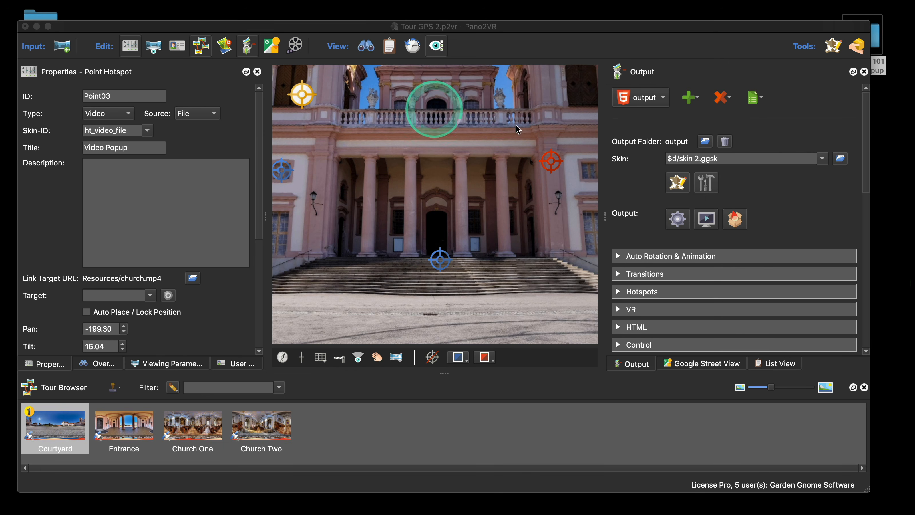
# Reopen the skin and start a new Mouse Click action on ht_video_file with Visibility, type Hide Element
pyautogui.click(678, 183)
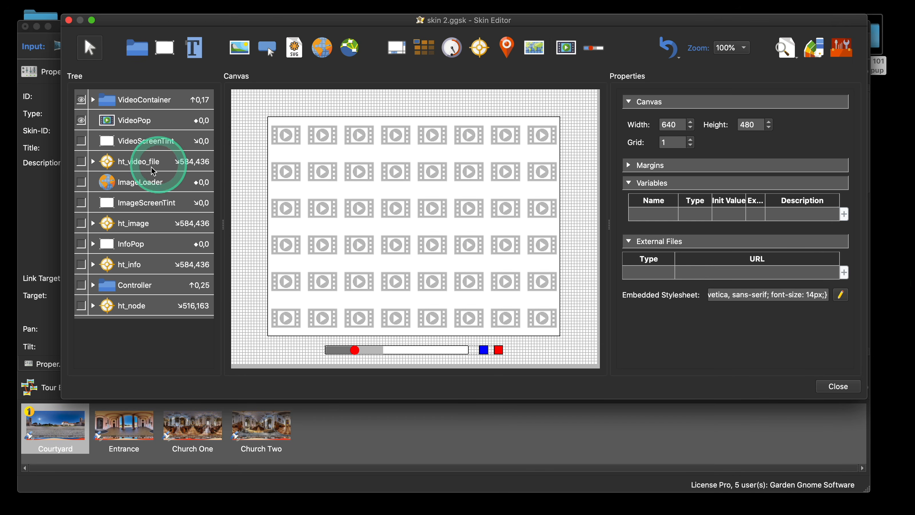
pyautogui.click(143, 162)
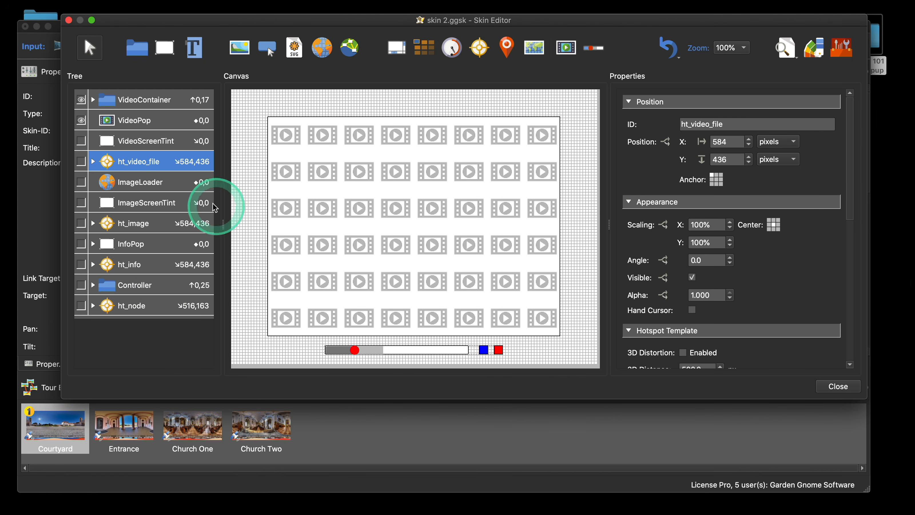
pyautogui.scroll(-10, 756, 267)
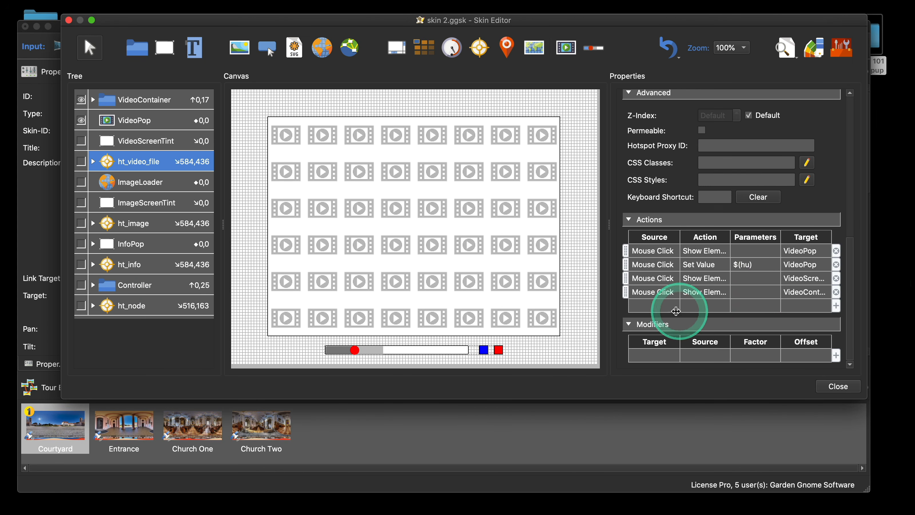
pyautogui.doubleClick(652, 306)
pyautogui.click(466, 196)
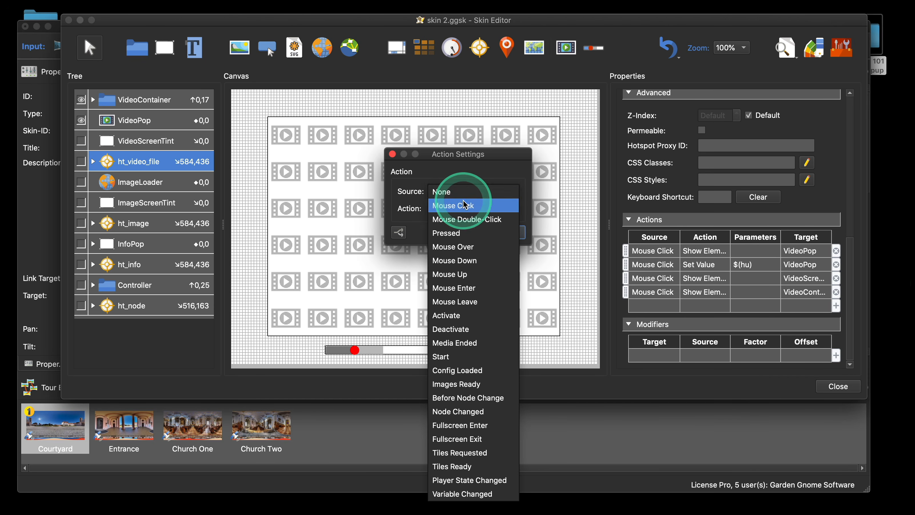
pyautogui.click(470, 205)
pyautogui.click(475, 209)
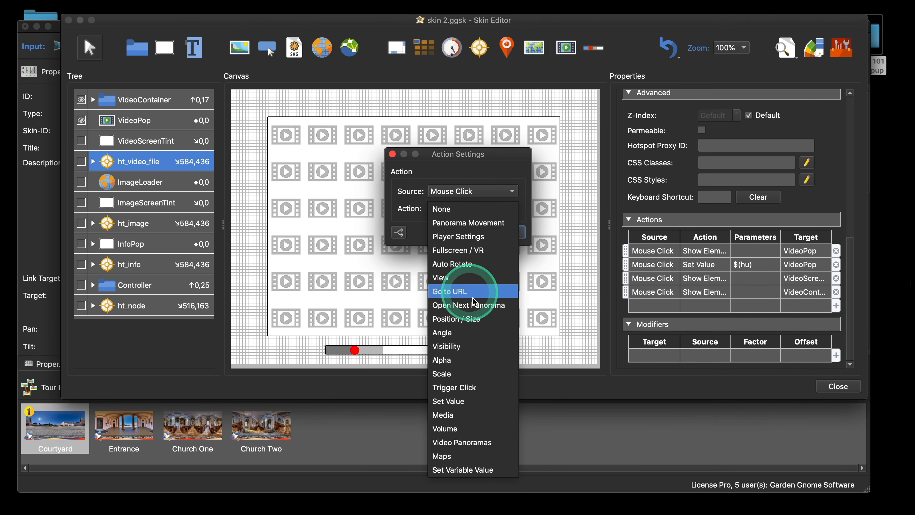
pyautogui.click(501, 346)
pyautogui.click(471, 234)
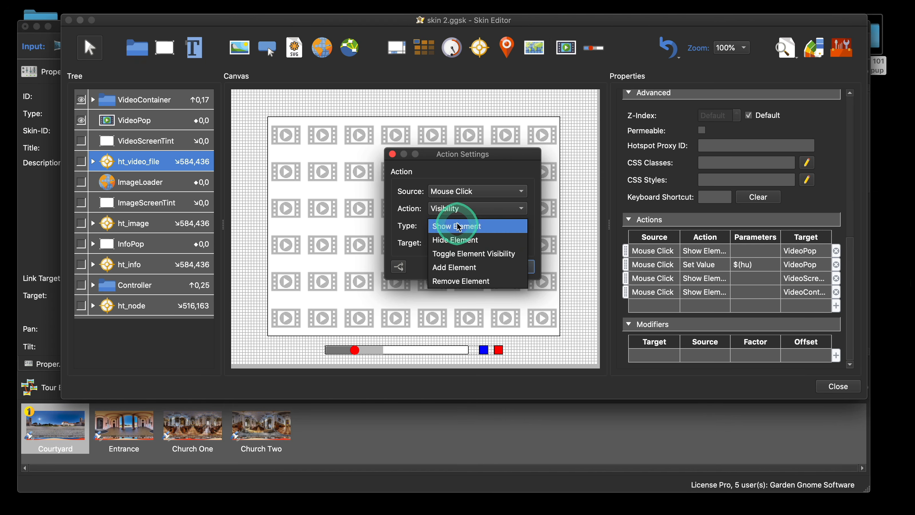
pyautogui.click(465, 241)
# Target the new hide action at Controller and confirm it
pyautogui.click(500, 245)
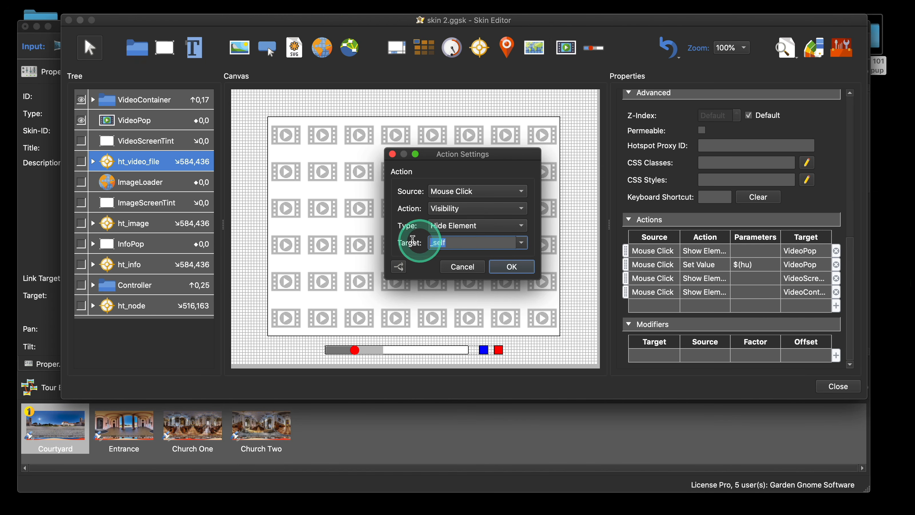
pyautogui.write('controller')
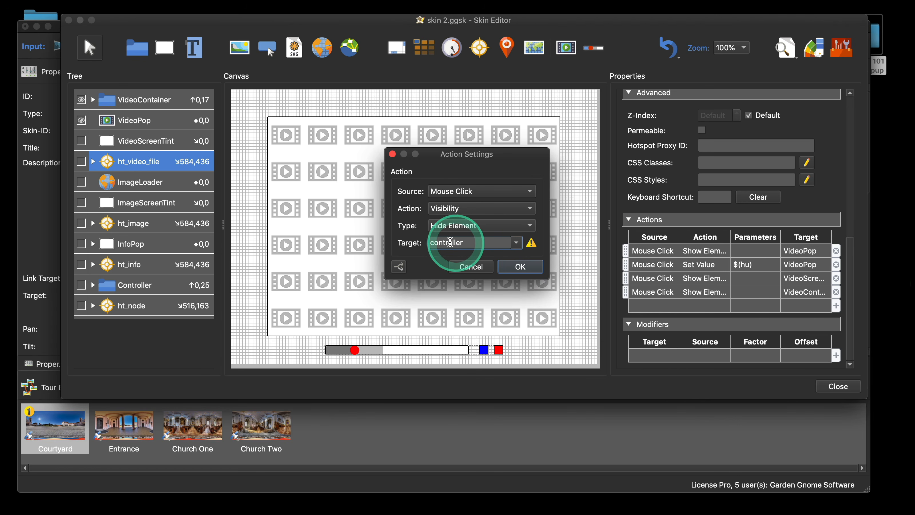
pyautogui.click(435, 242)
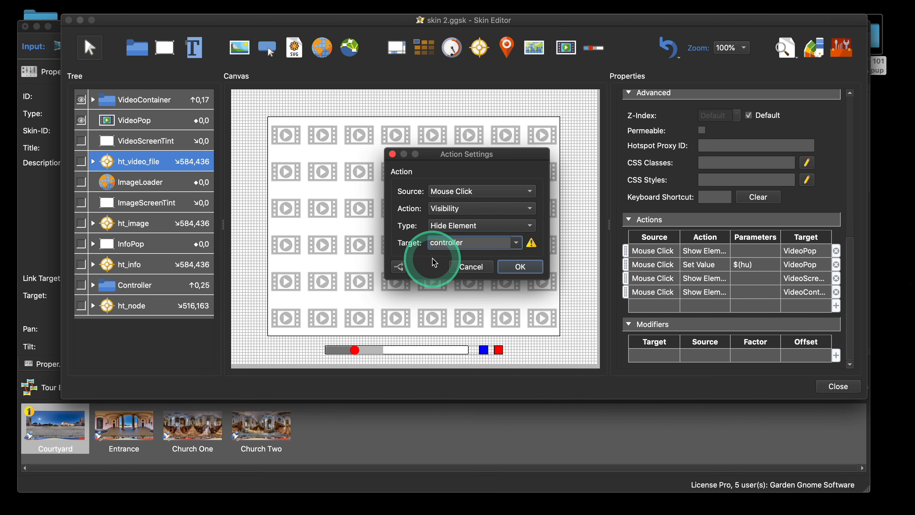
pyautogui.write('C')
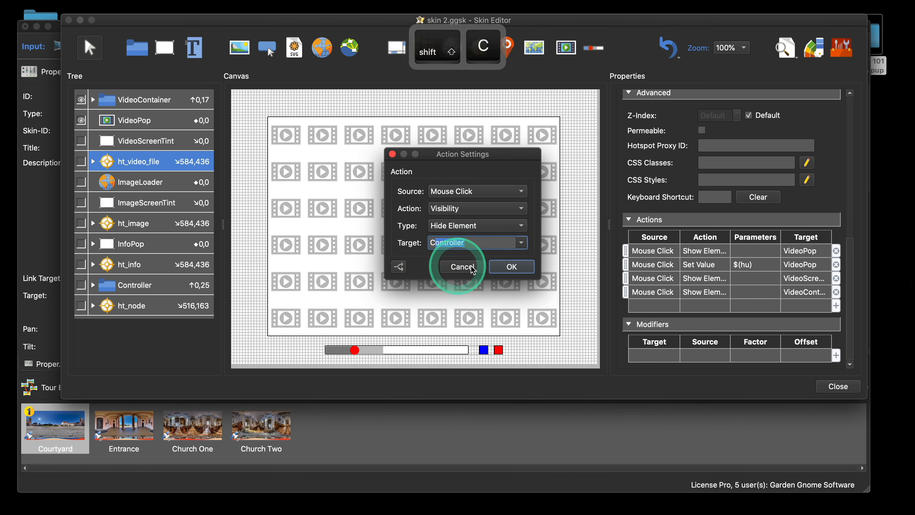
pyautogui.click(512, 267)
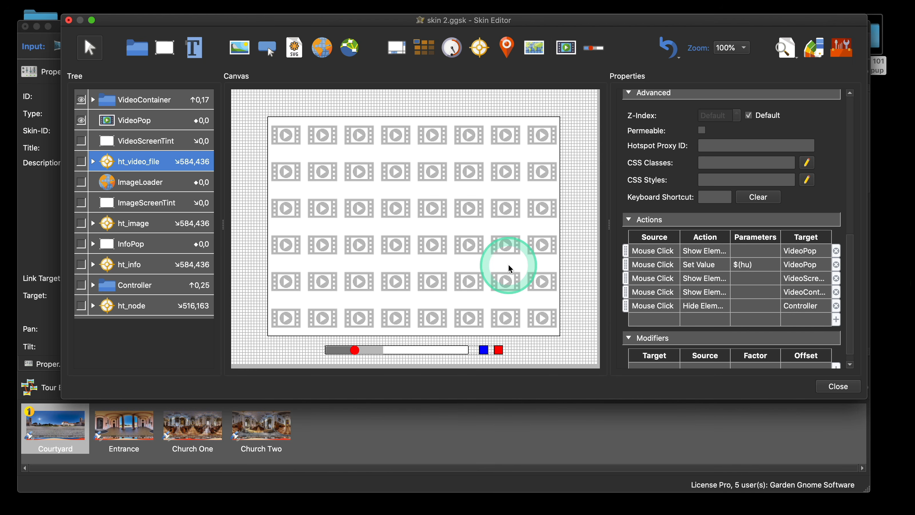
# Copy the Hide Element action for Controller from ht_video_file to VideoPop's actions
pyautogui.click(653, 306)
pyautogui.press('super+c')
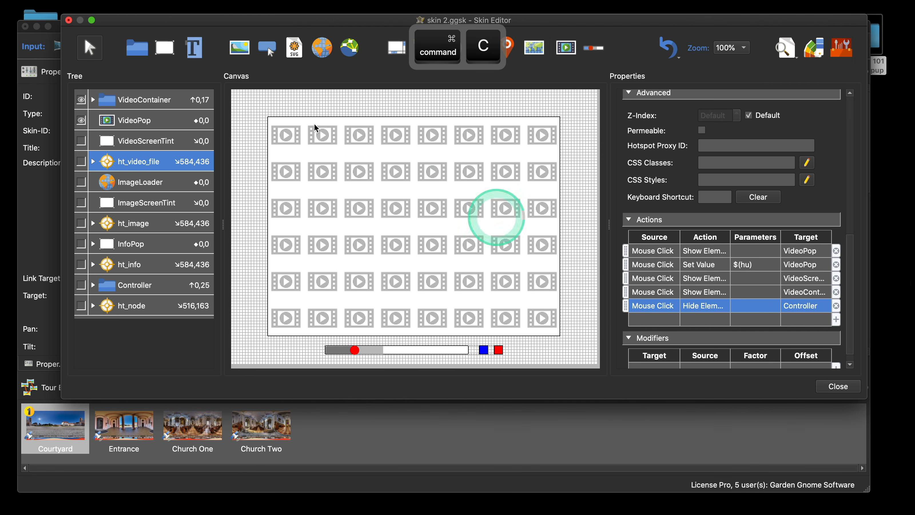
pyautogui.click(171, 129)
pyautogui.scroll(-2, 756, 258)
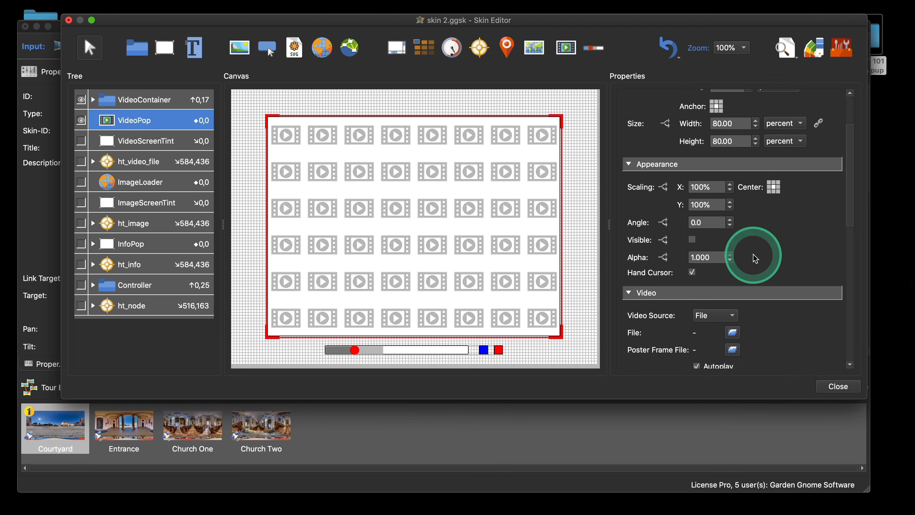
pyautogui.scroll(-10, 756, 259)
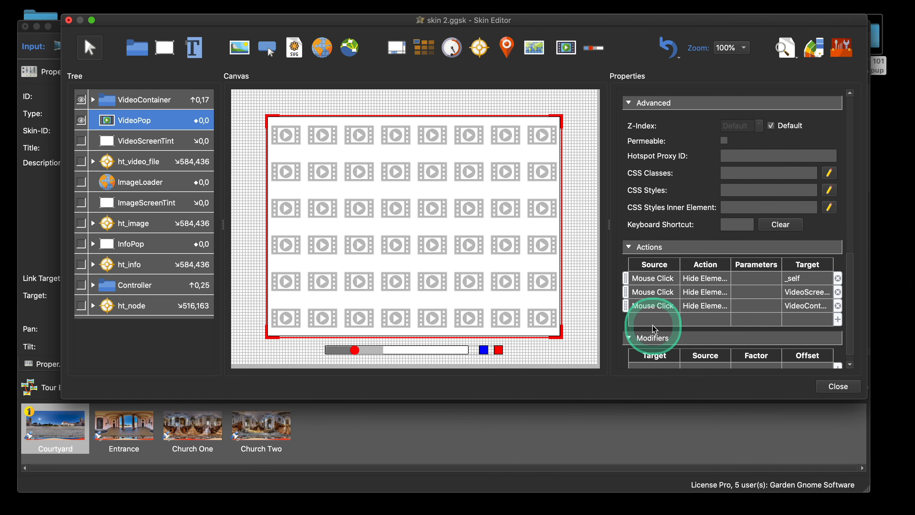
pyautogui.press('super+v')
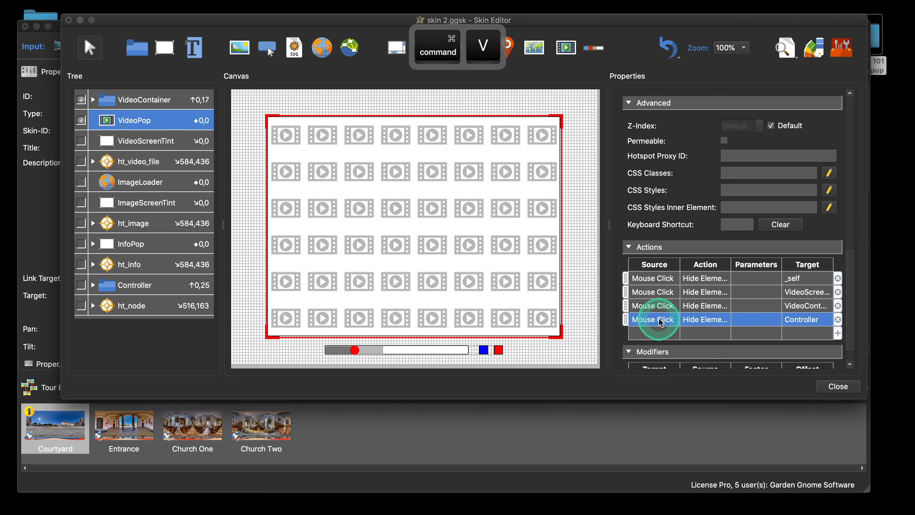
# Change VideoPop's copied Controller action to Show Element, then close the skin and save its changes
pyautogui.doubleClick(661, 320)
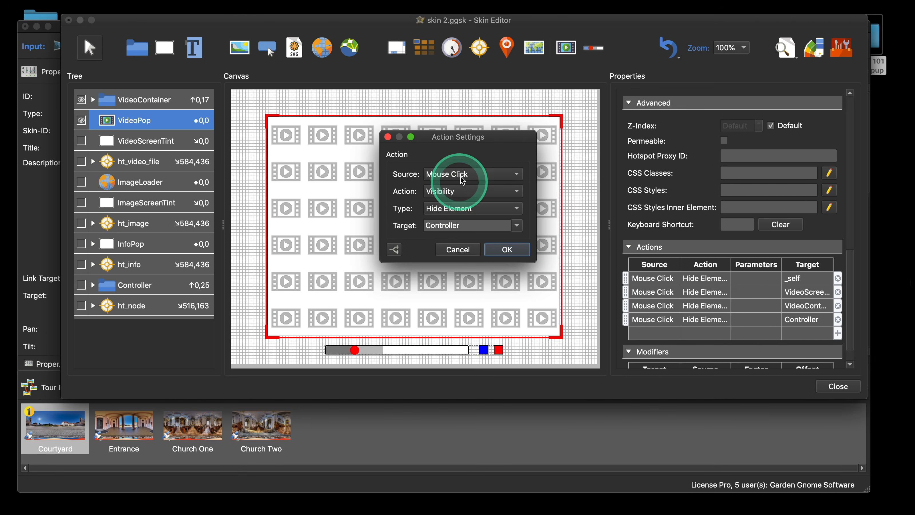
pyautogui.click(449, 209)
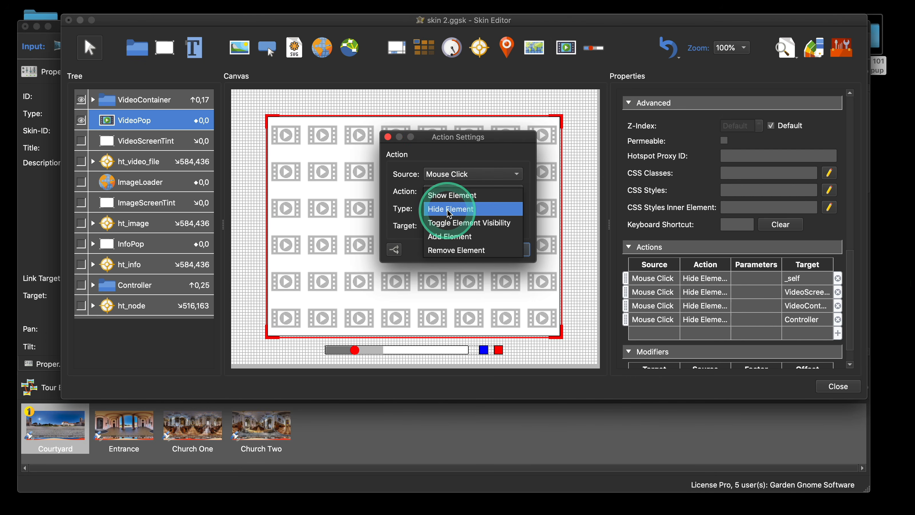
pyautogui.click(453, 195)
pyautogui.click(508, 250)
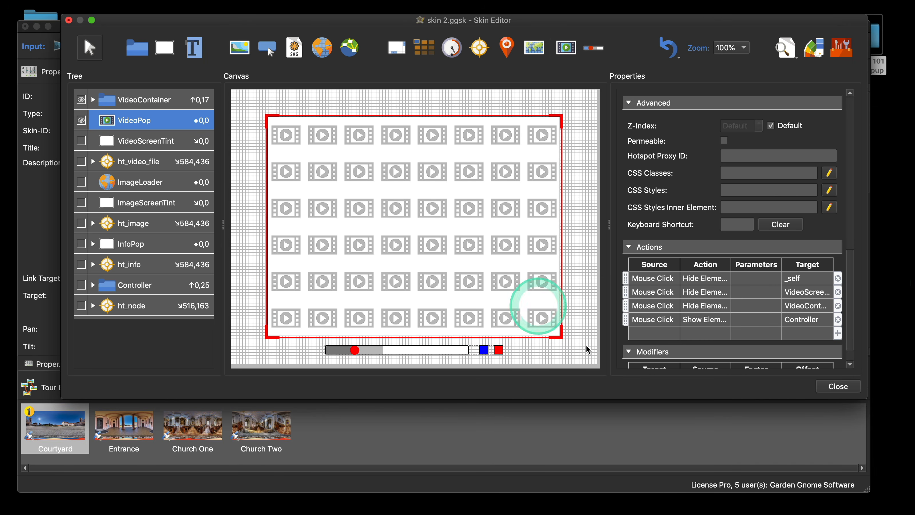
pyautogui.click(836, 386)
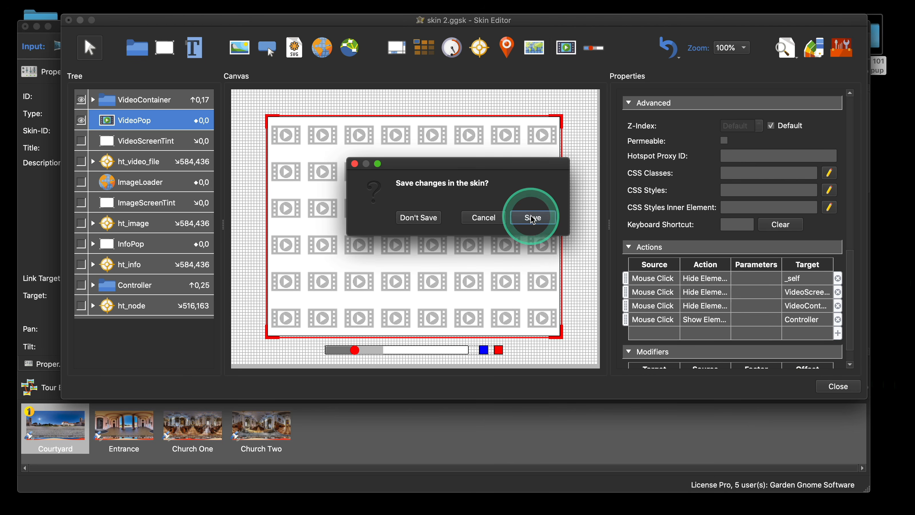
pyautogui.click(533, 218)
# Regenerate the output and test the video popup from the red hotspot, enlarging the browser window slightly and closing it when done
pyautogui.click(672, 217)
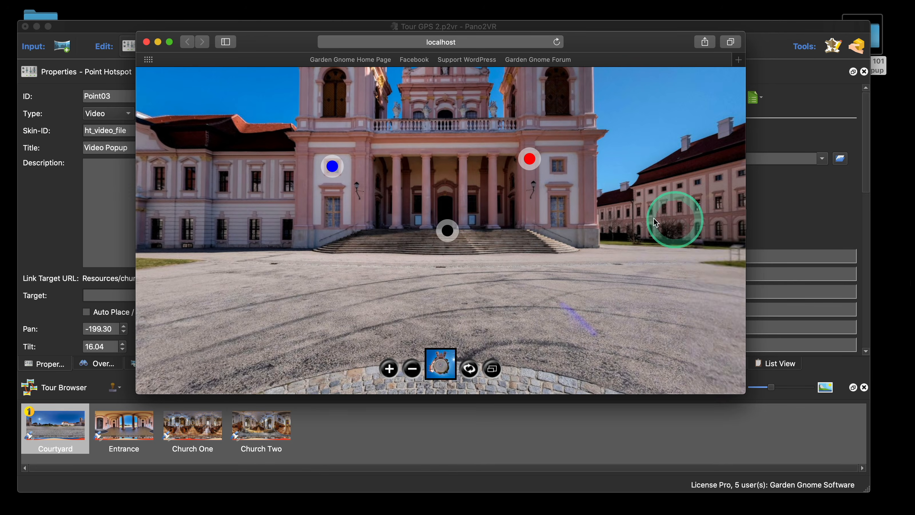
pyautogui.click(529, 160)
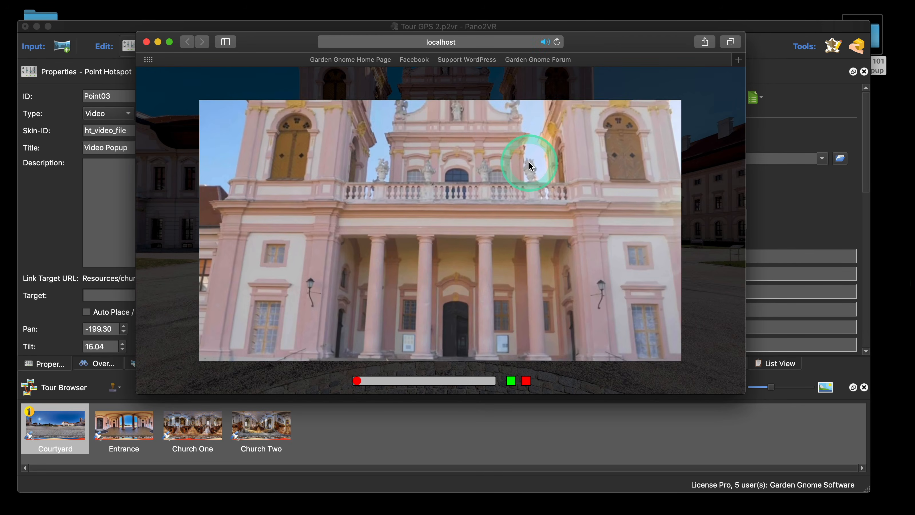
pyautogui.moveTo(744, 392)
pyautogui.mouseDown()
pyautogui.moveTo(559, 425)
pyautogui.moveTo(475, 375)
pyautogui.moveTo(757, 396)
pyautogui.mouseUp()
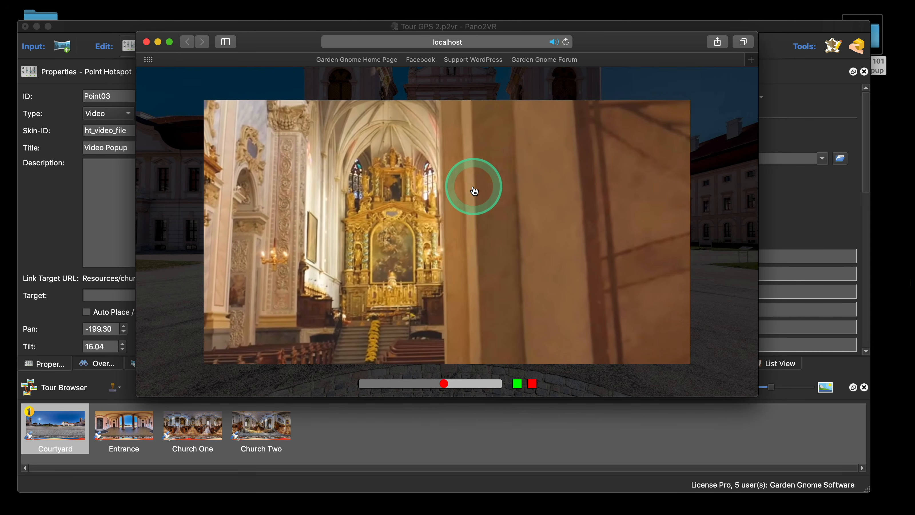
pyautogui.click(476, 190)
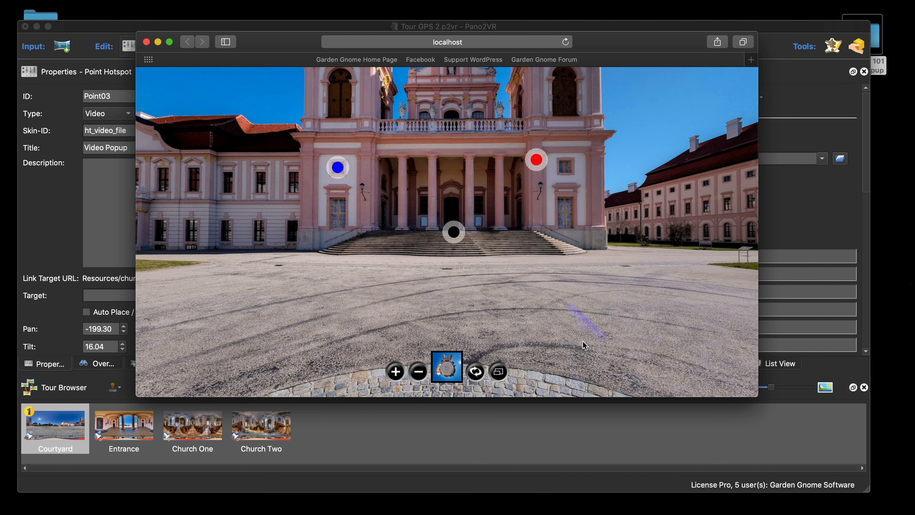
pyautogui.click(146, 42)
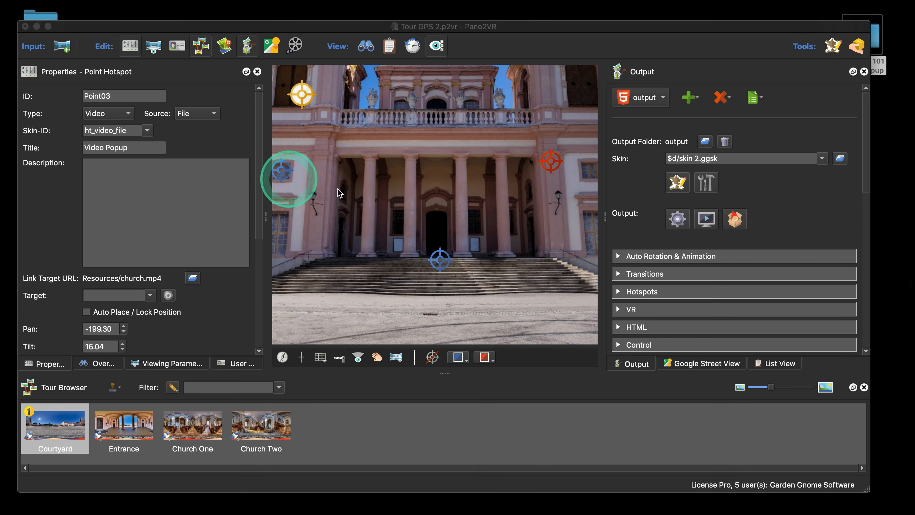
# Switch the pano viewer to sound elements and open the Resources folder inside the desktop folder Pano2VR 101 Video Popup
pyautogui.click(303, 98)
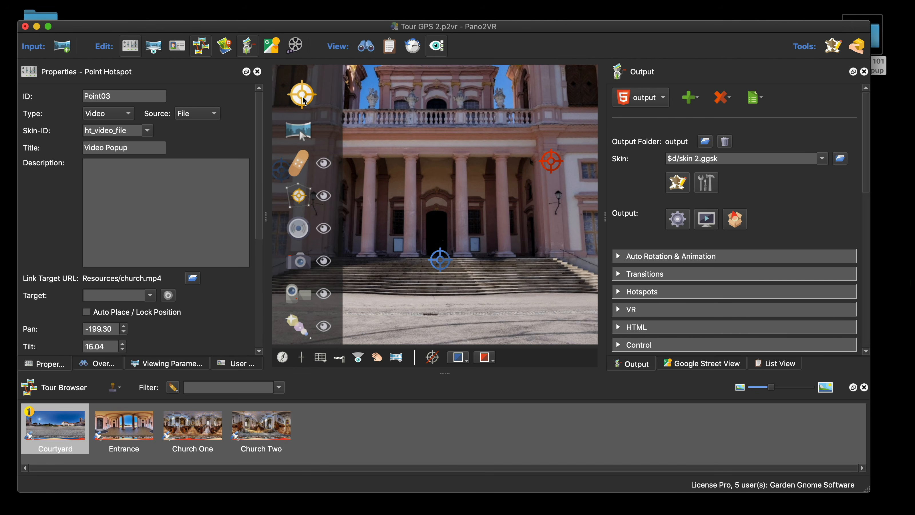
pyautogui.click(298, 228)
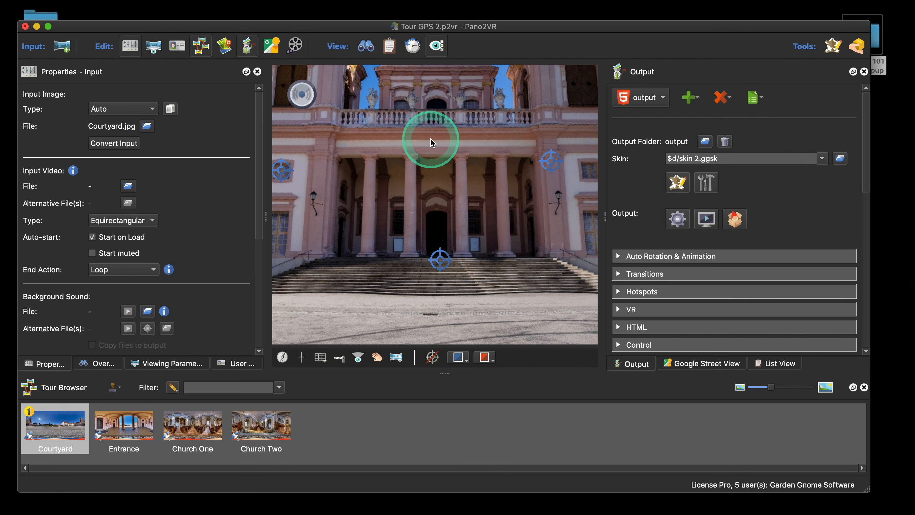
pyautogui.moveTo(604, 27); pyautogui.dragTo(589, 96)
pyautogui.doubleClick(861, 35)
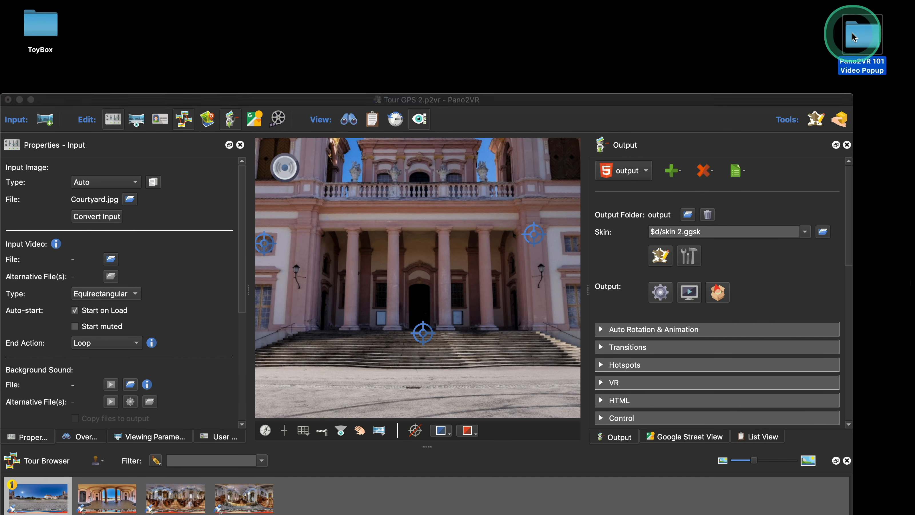
pyautogui.moveTo(560, 27); pyautogui.dragTo(673, 27)
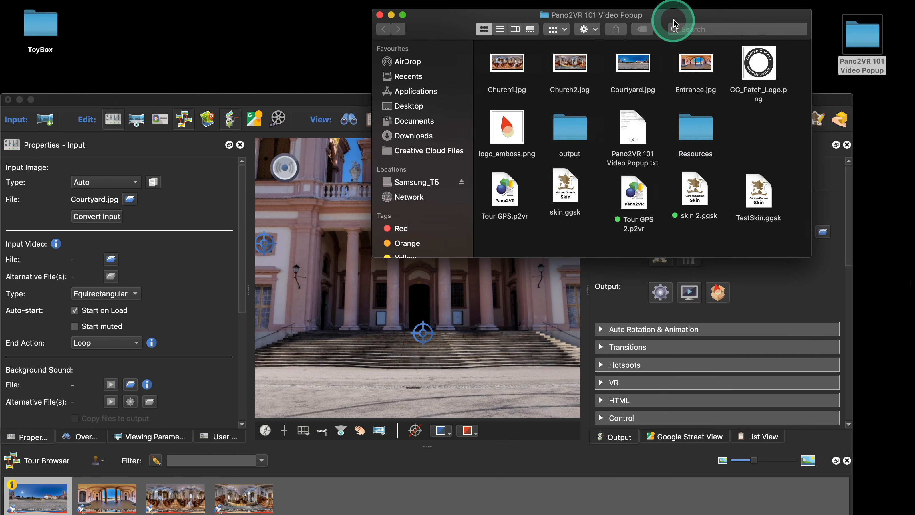
pyautogui.doubleClick(696, 133)
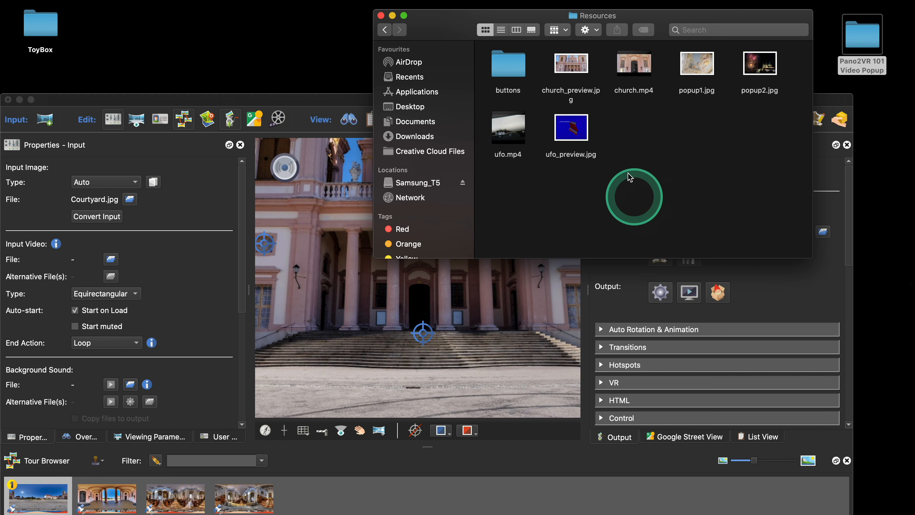
# Add church.mp4 to the Courtyard panorama as a video hotspot above the columns, then delete that hotspot
pyautogui.moveTo(633, 64); pyautogui.dragTo(336, 215)
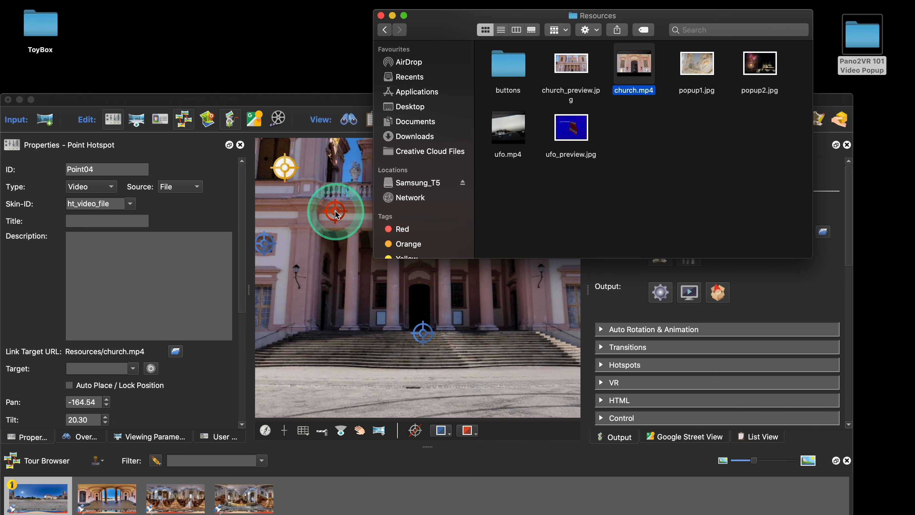
pyautogui.click(337, 216)
pyautogui.press('BackSpace')
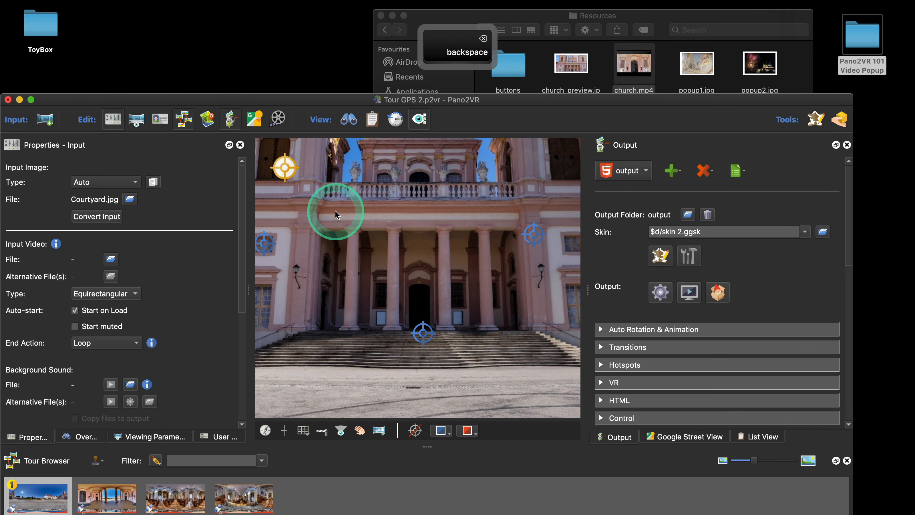
# Switch to video elements and place church.mp4 above the church entrance, declining the preview file
pyautogui.moveTo(286, 165)
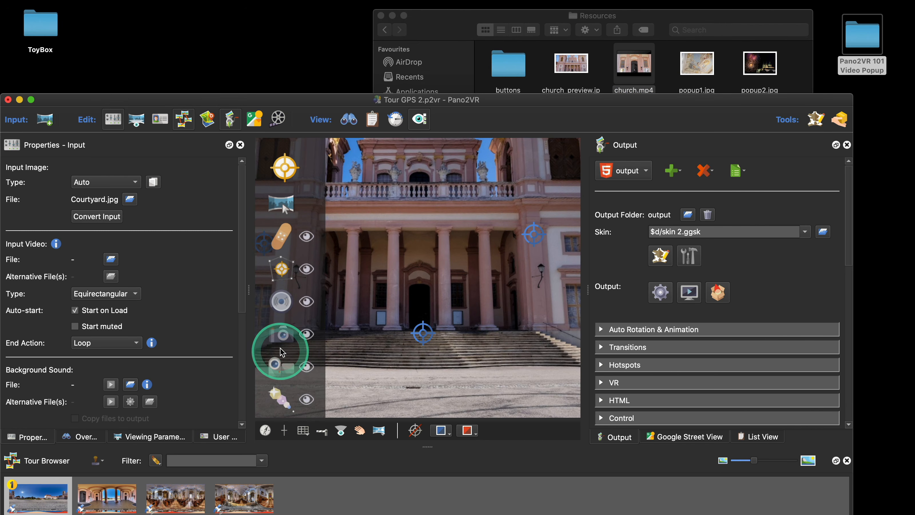
pyautogui.click(278, 365)
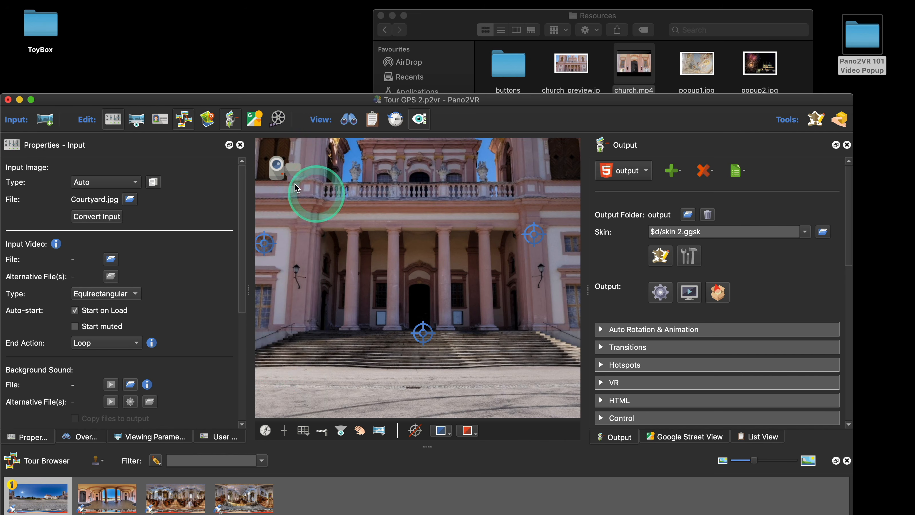
pyautogui.moveTo(284, 165)
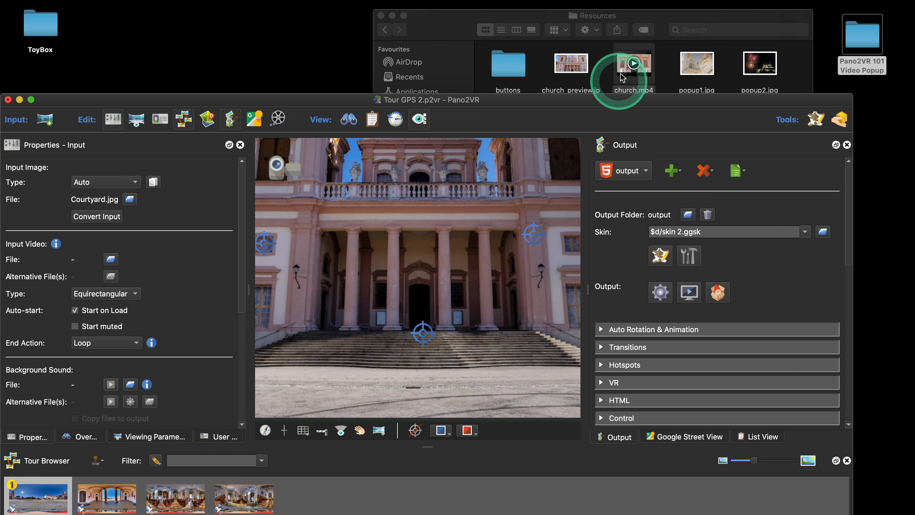
pyautogui.moveTo(612, 82); pyautogui.dragTo(409, 196)
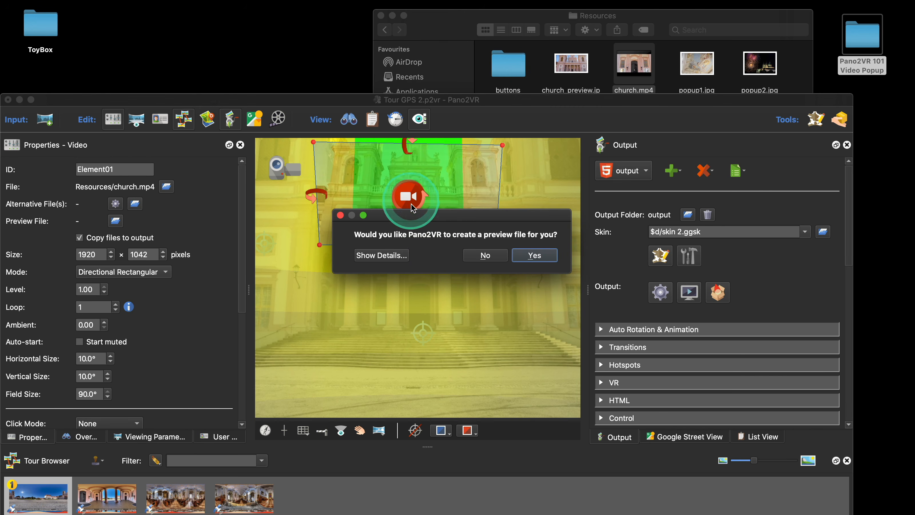
pyautogui.click(497, 259)
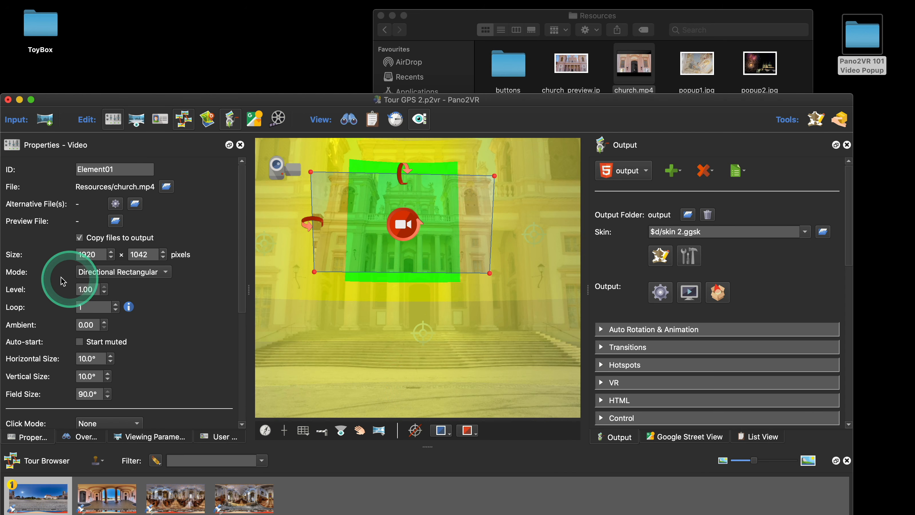
# Set the placed church.mp4 video's mode to Static and select its loop value, then delete the video element
pyautogui.click(113, 278)
pyautogui.click(119, 245)
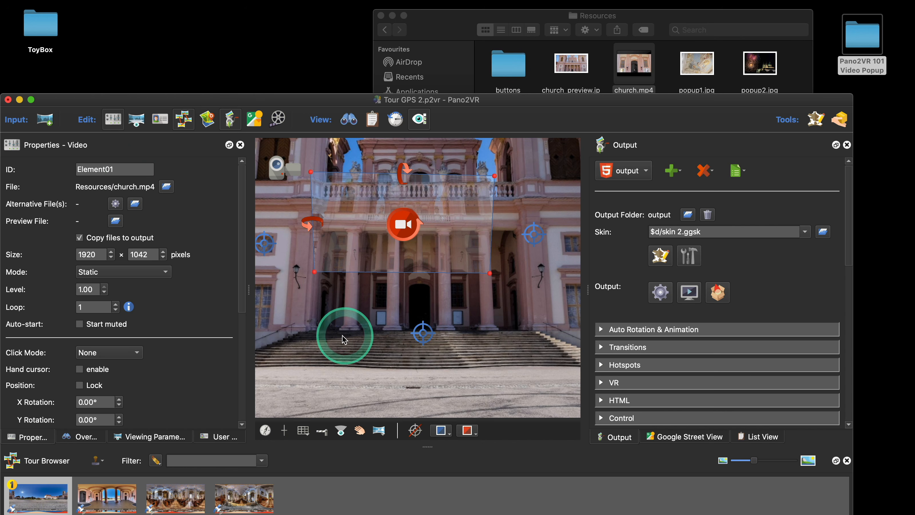
pyautogui.moveTo(89, 304); pyautogui.dragTo(65, 305)
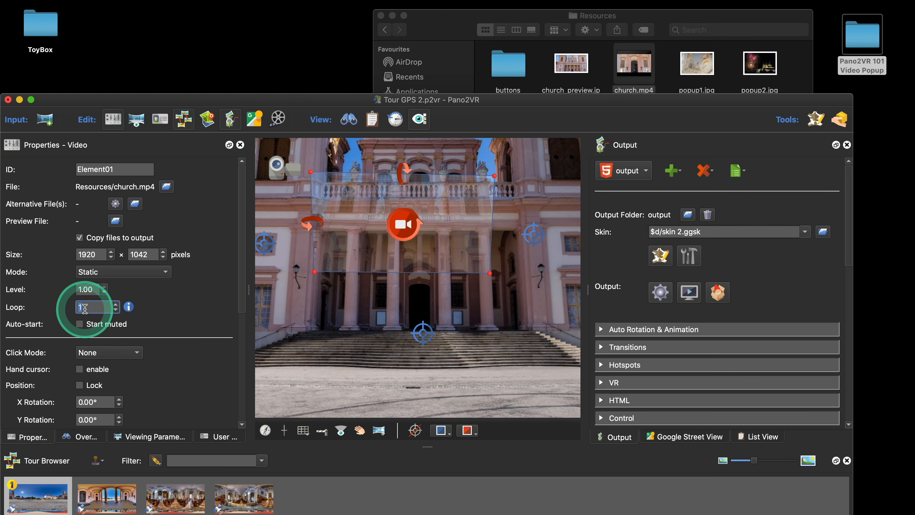
pyautogui.click(404, 217)
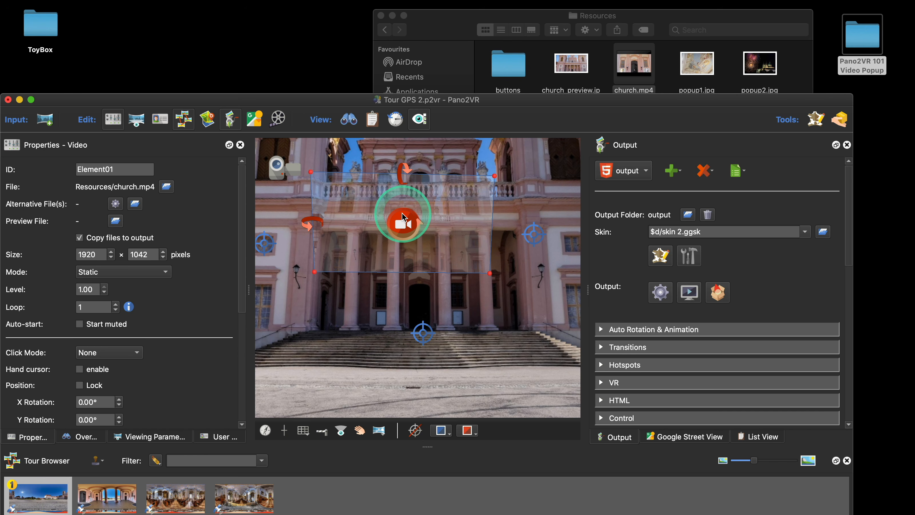
pyautogui.press('BackSpace')
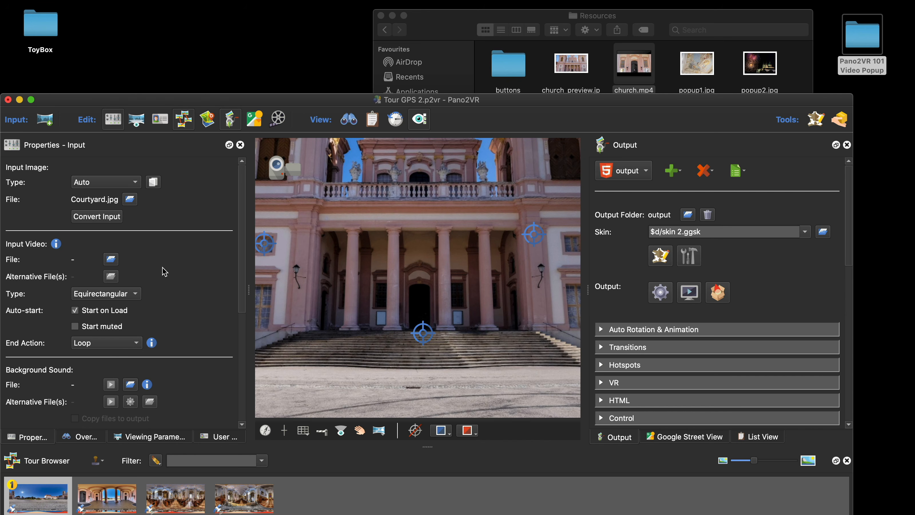
# Open the skin for editing and bring up the actions of VideoSeekbar inside VideoContainer
pyautogui.click(656, 254)
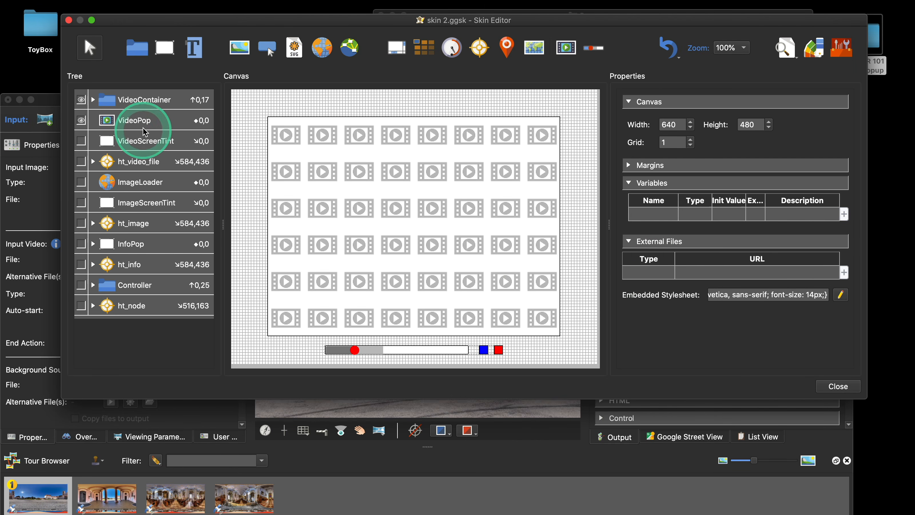
pyautogui.click(143, 128)
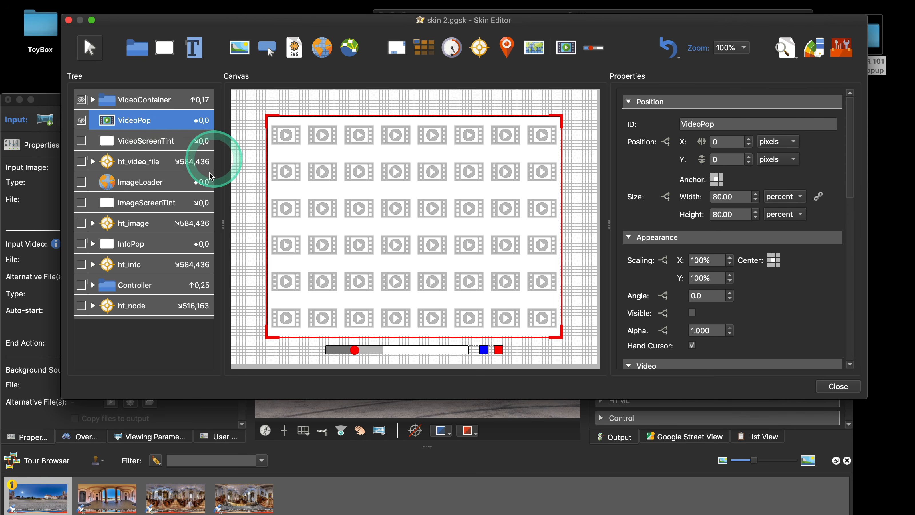
pyautogui.click(93, 100)
pyautogui.click(158, 182)
pyautogui.scroll(-2, 810, 291)
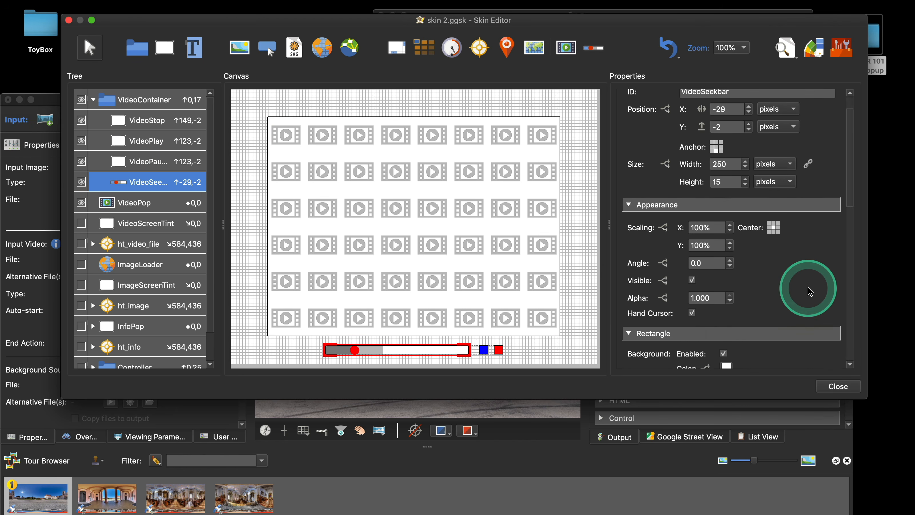
pyautogui.scroll(-10, 811, 291)
# Add a Visibility action to VideoSeekbar with source Media Ended, type Hide Element and target _parent
pyautogui.doubleClick(664, 305)
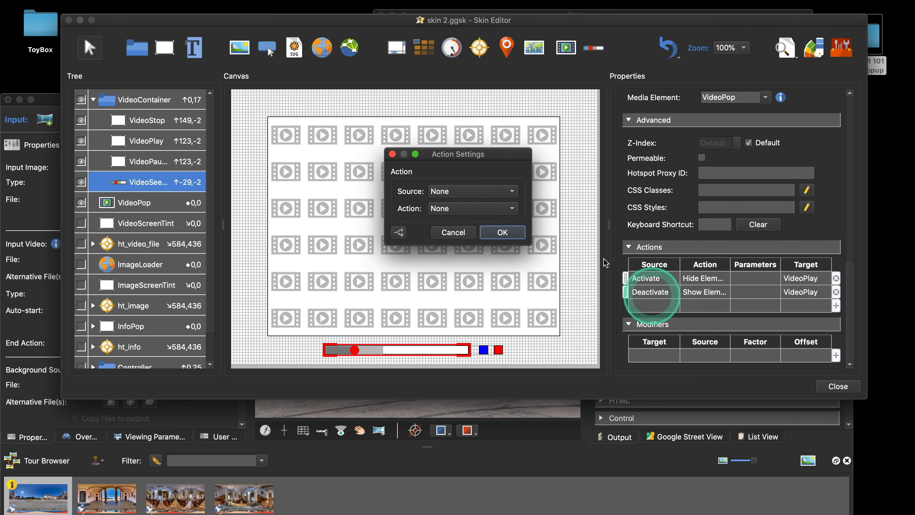
pyautogui.click(477, 195)
pyautogui.click(467, 348)
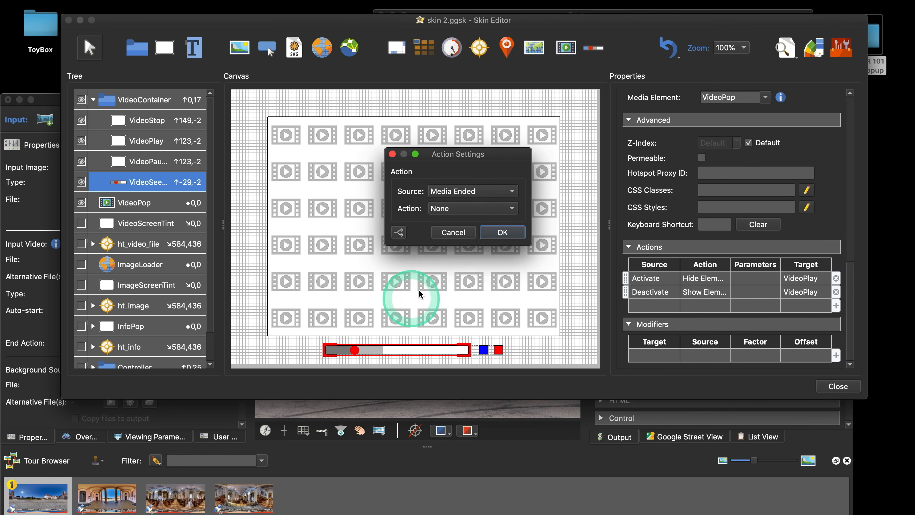
pyautogui.click(472, 208)
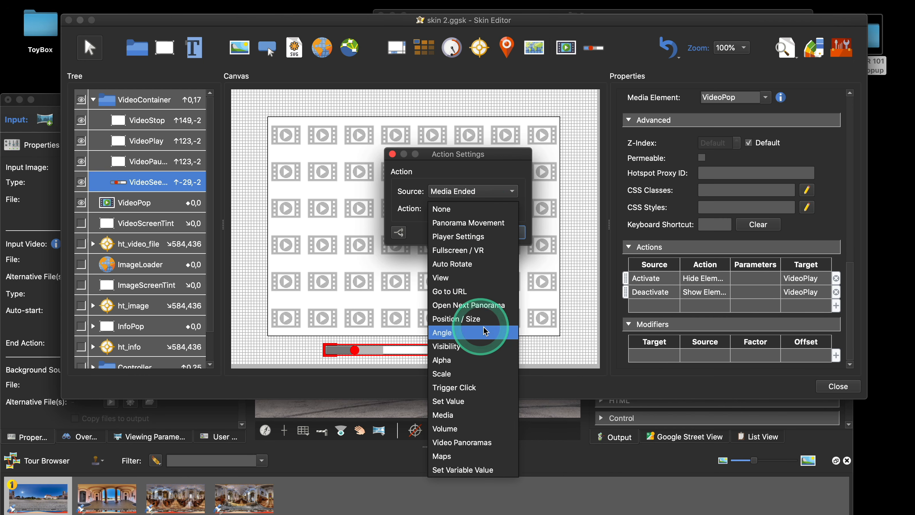
pyautogui.click(481, 346)
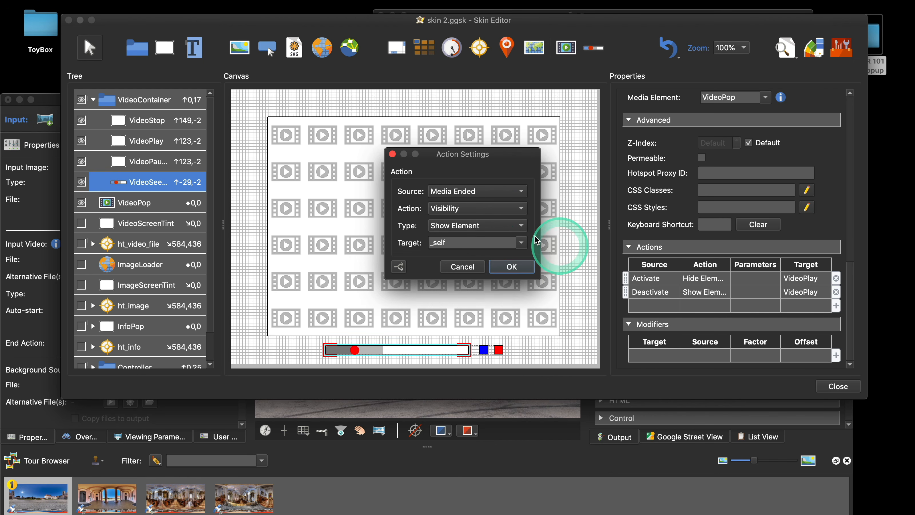
pyautogui.click(461, 231)
pyautogui.click(451, 239)
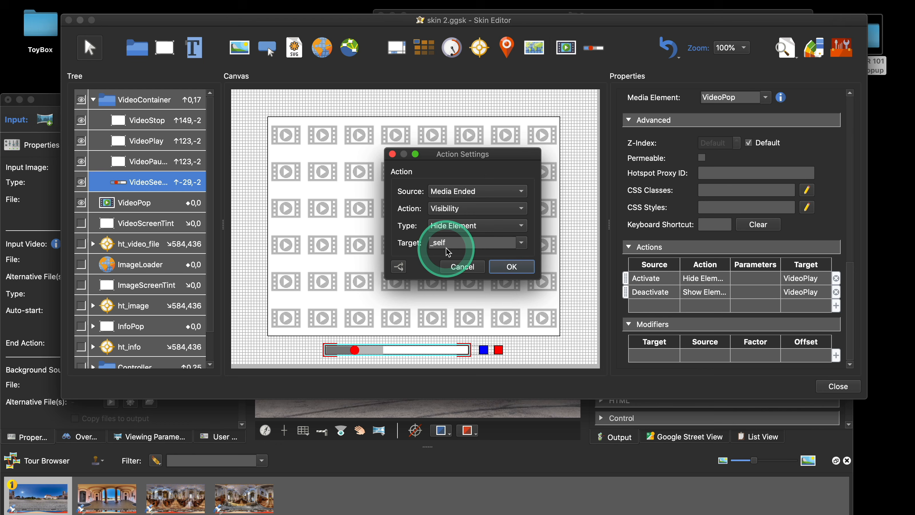
pyautogui.click(522, 243)
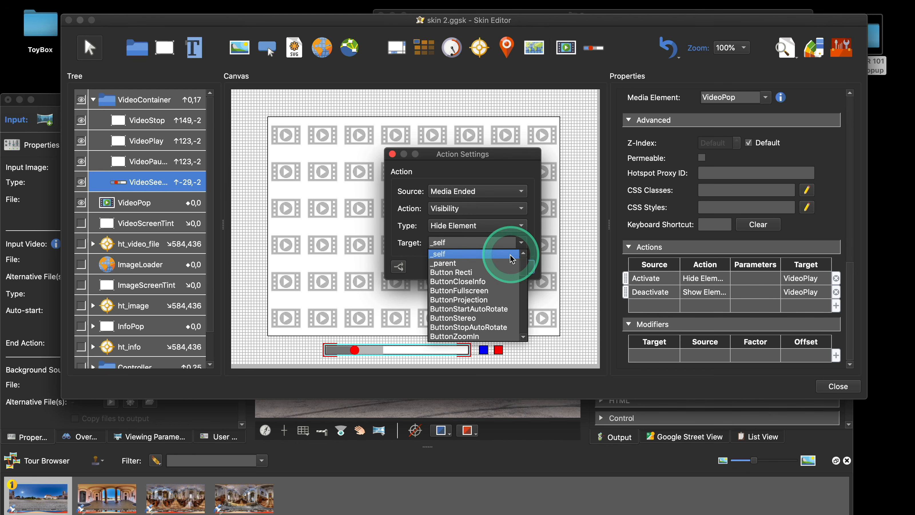
pyautogui.click(511, 263)
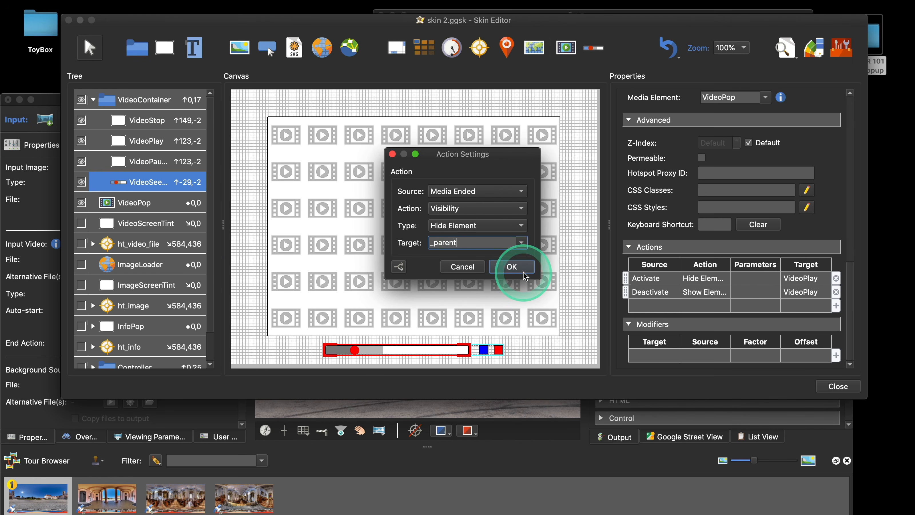
pyautogui.click(512, 267)
# Duplicate VideoSeekbar's Media Ended hide action and target the copy at VideoPop
pyautogui.click(663, 307)
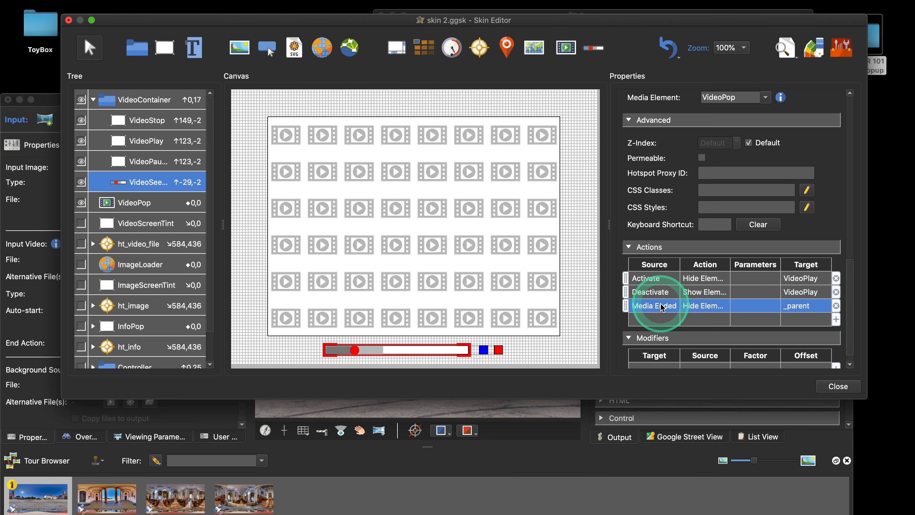
pyautogui.press('super+c')
pyautogui.click(660, 320)
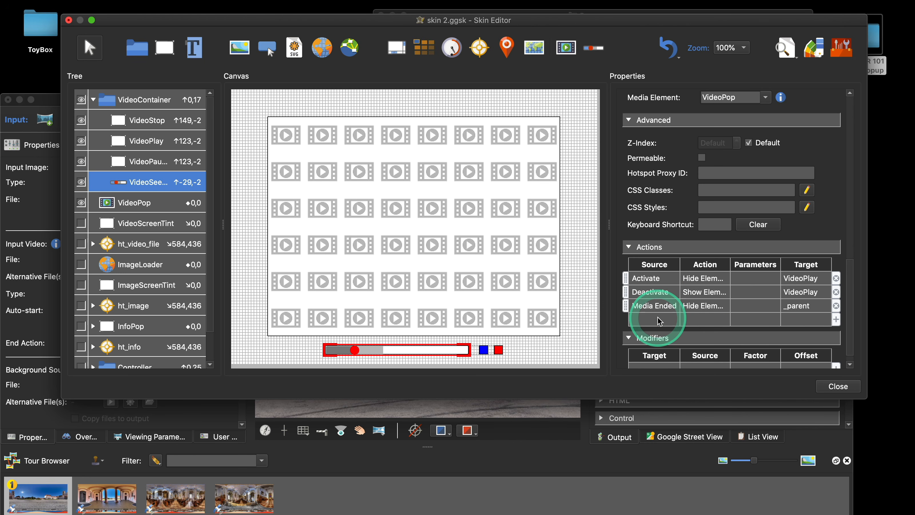
pyautogui.press('super+v')
pyautogui.doubleClick(657, 319)
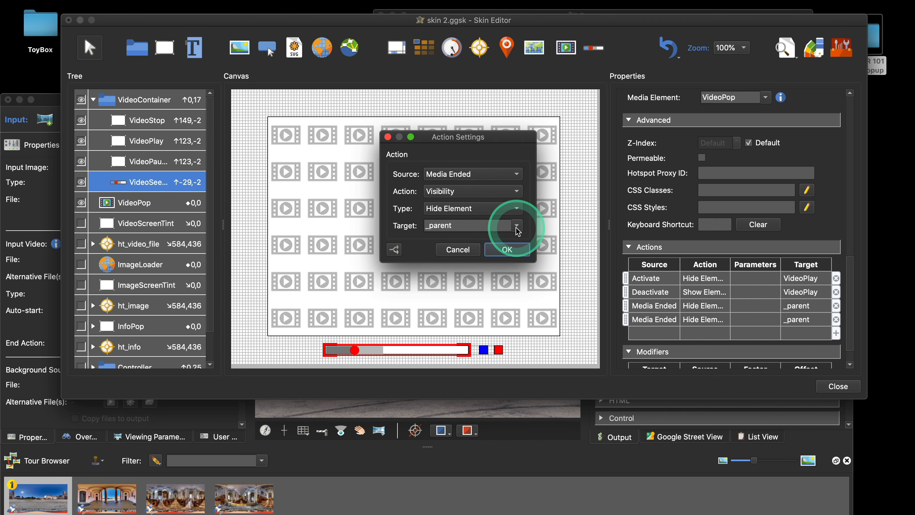
pyautogui.click(518, 230)
pyautogui.scroll(-2, 518, 264)
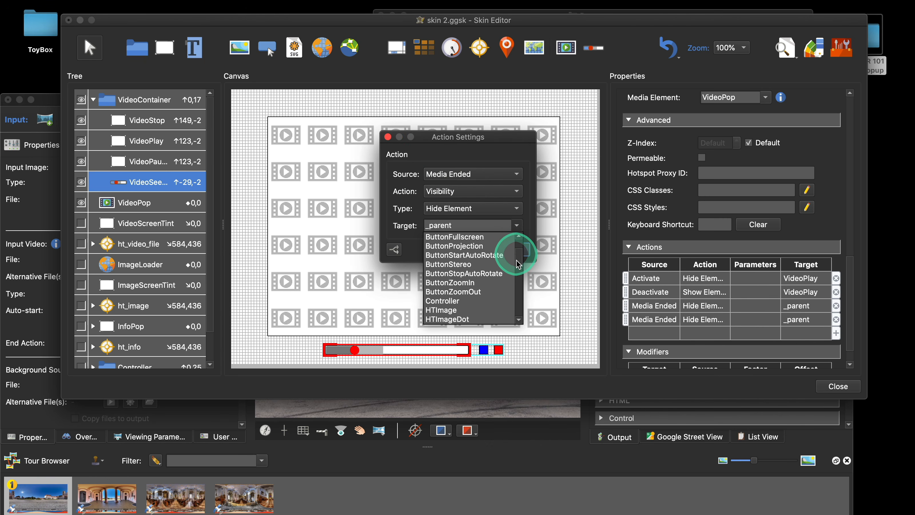
pyautogui.moveTo(518, 264); pyautogui.dragTo(519, 321)
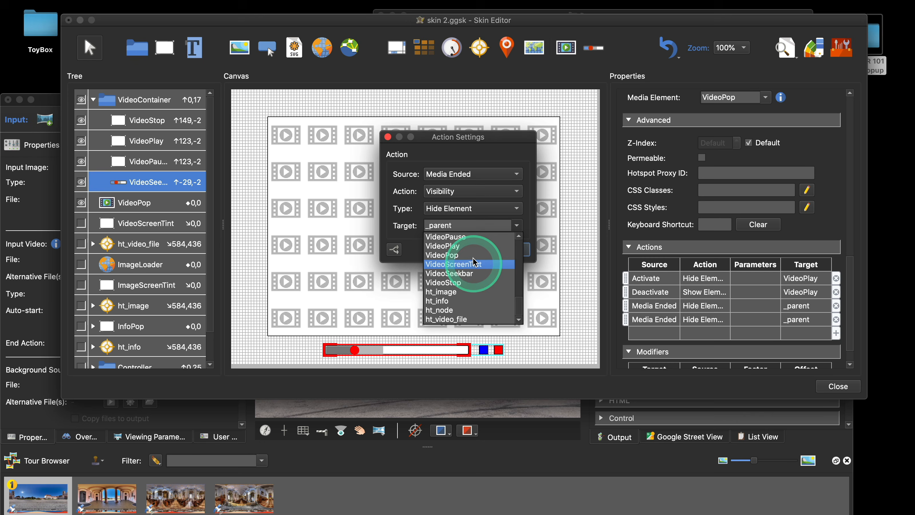
pyautogui.click(447, 255)
pyautogui.click(518, 249)
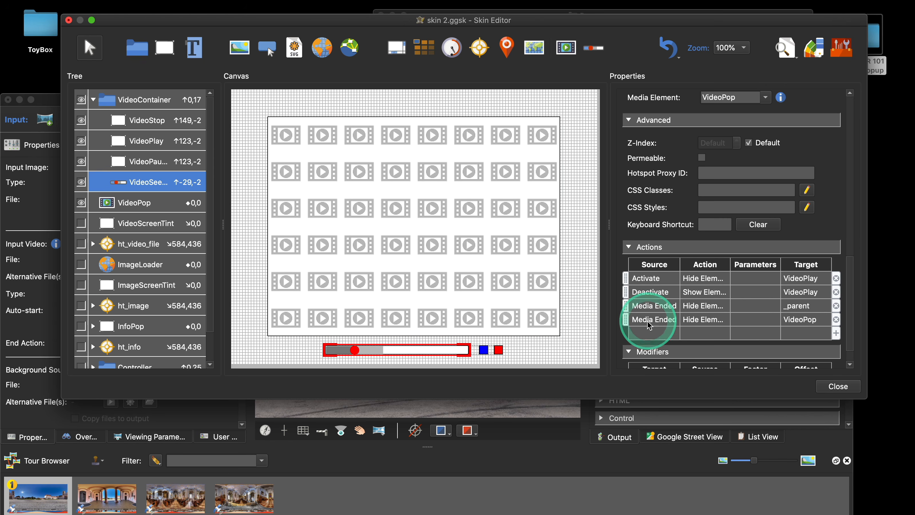
# Duplicate VideoSeekbar's Media Ended hide action once more and target the copy at VideoScreenTint
pyautogui.click(646, 335)
pyautogui.press('super+v')
pyautogui.doubleClick(646, 335)
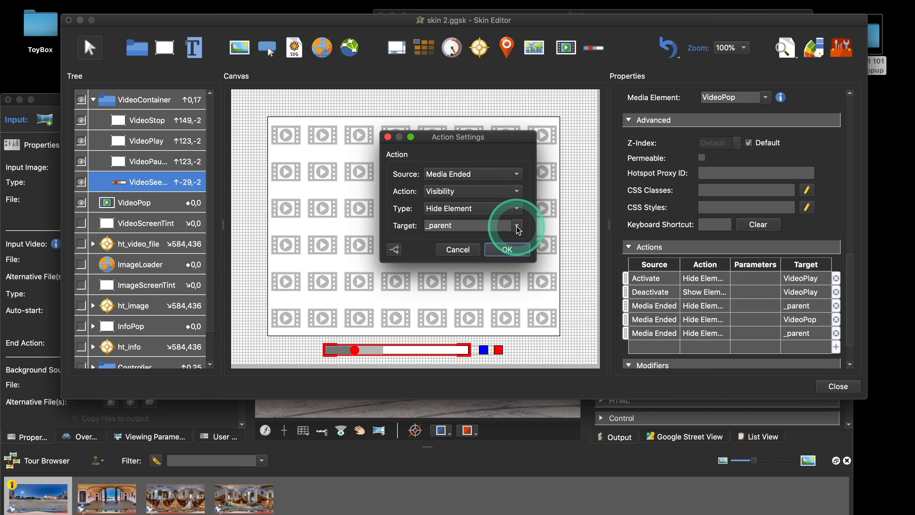
pyautogui.click(517, 227)
pyautogui.moveTo(518, 247); pyautogui.dragTo(517, 323)
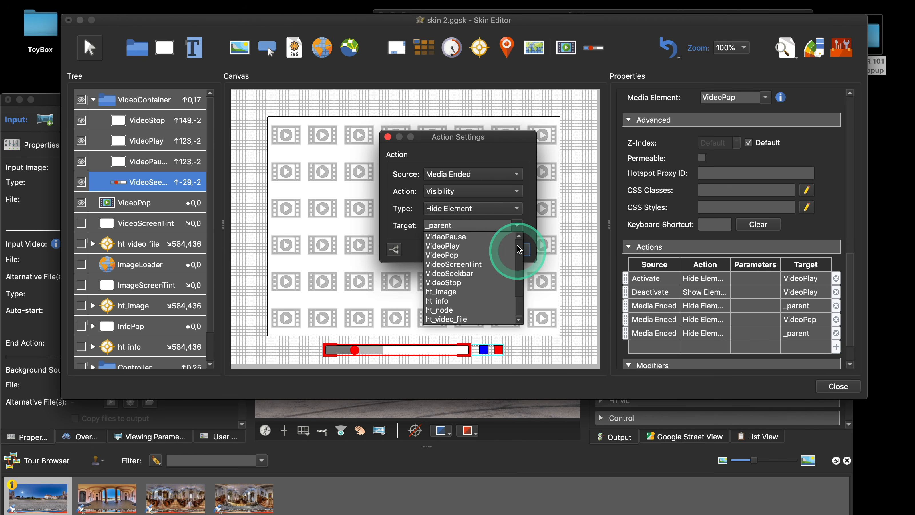
pyautogui.click(518, 236)
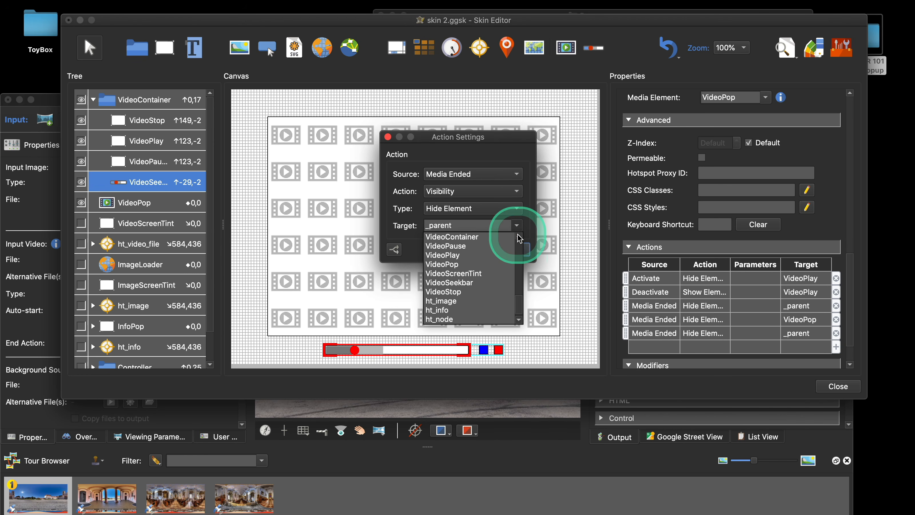
pyautogui.click(508, 274)
pyautogui.click(510, 249)
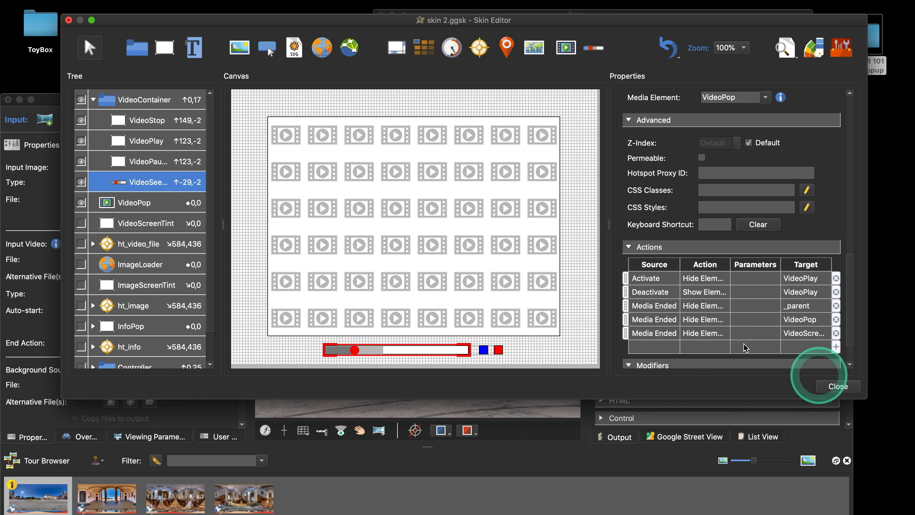
# Close the skin editor with its changes saved and generate the HTML5 output
pyautogui.click(838, 387)
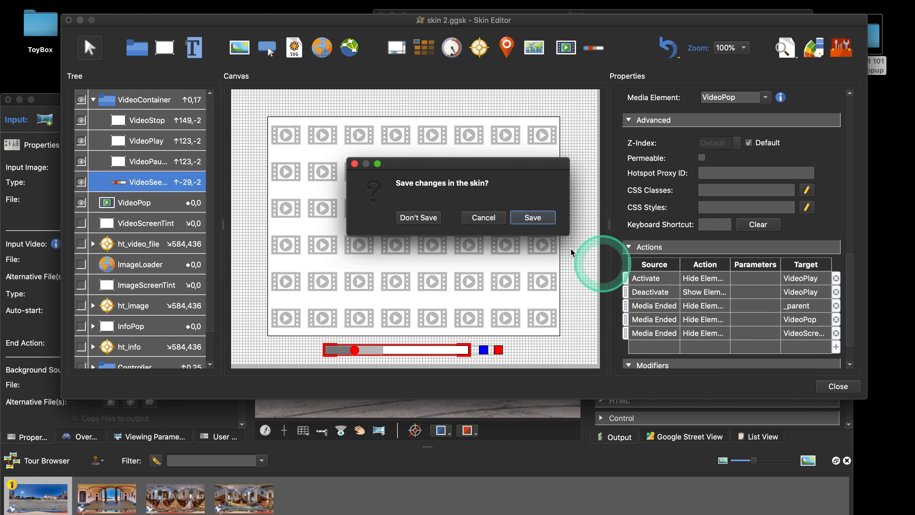
pyautogui.click(533, 218)
pyautogui.click(661, 292)
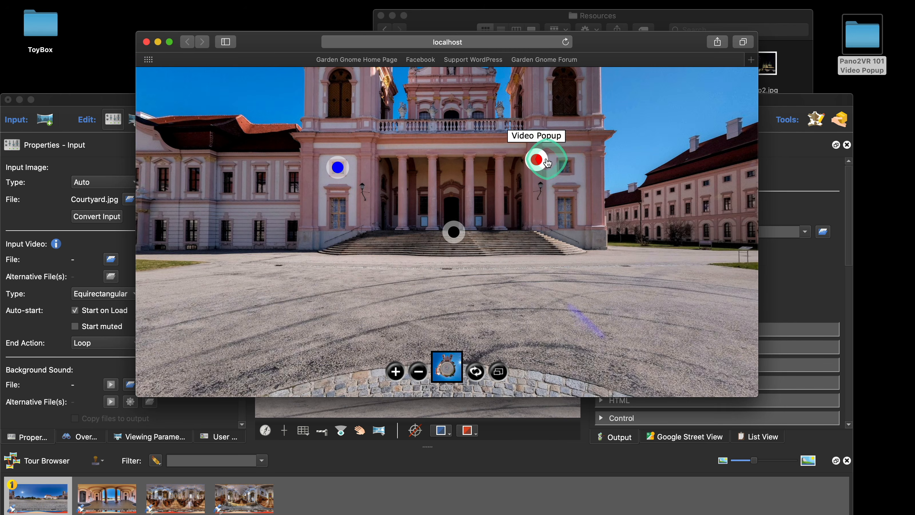
# Test the Video Popup hotspot in the browser by seeking near the video's end and resuming playback, then close the preview
pyautogui.click(547, 161)
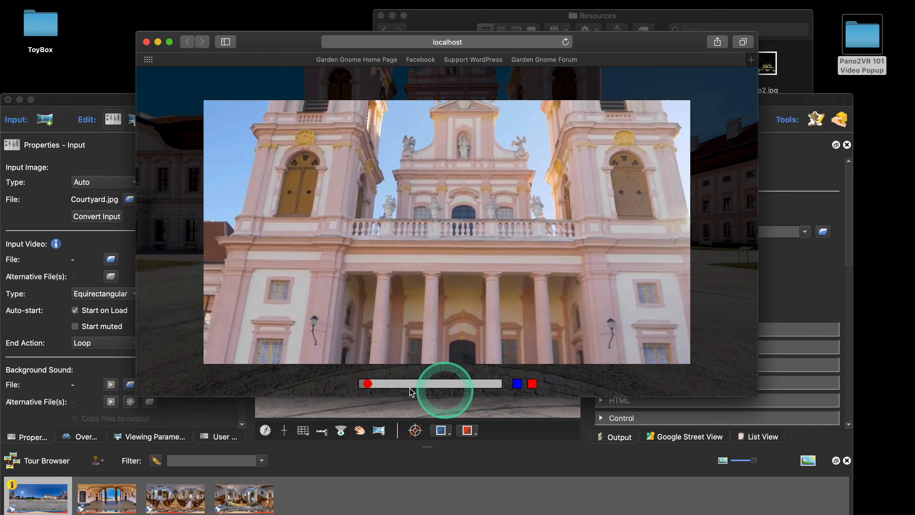
pyautogui.moveTo(368, 383); pyautogui.dragTo(495, 391)
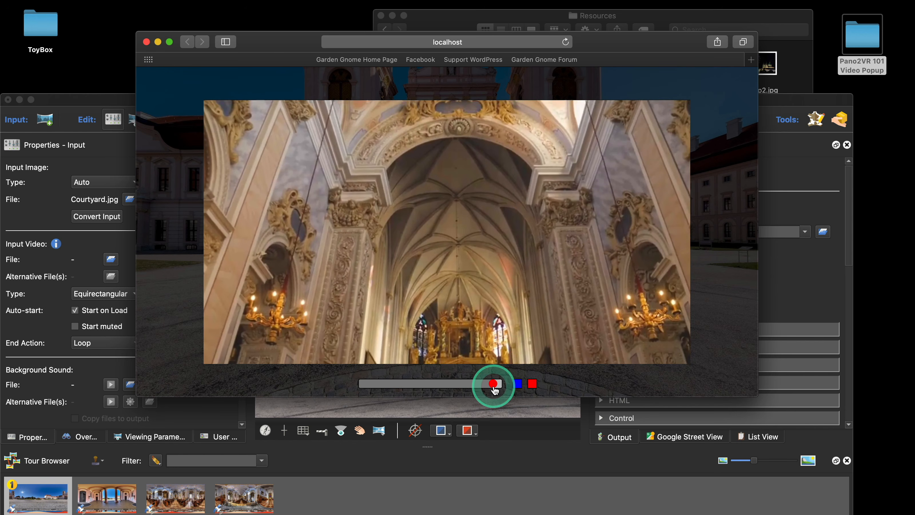
pyautogui.click(516, 385)
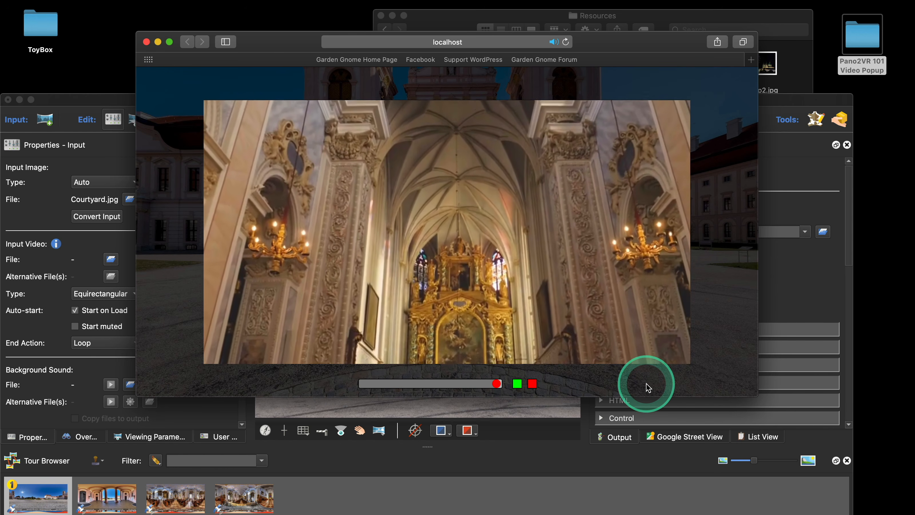
pyautogui.click(647, 387)
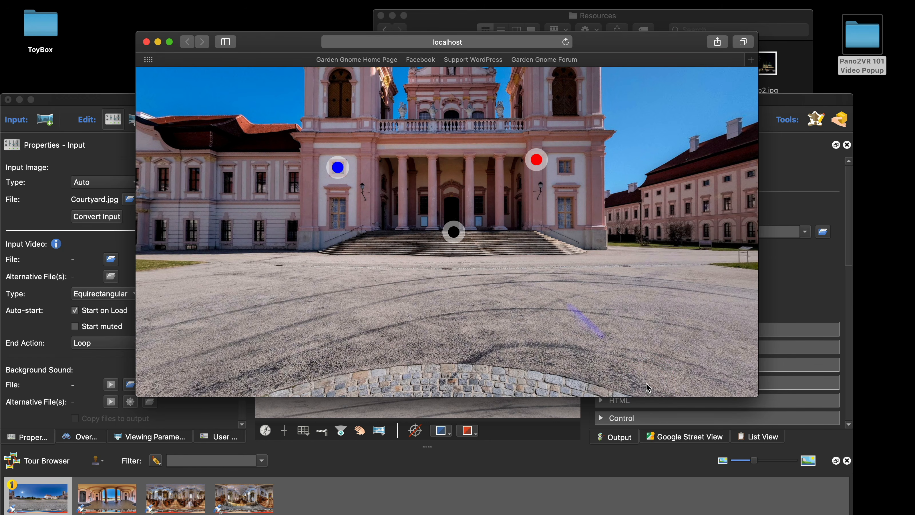
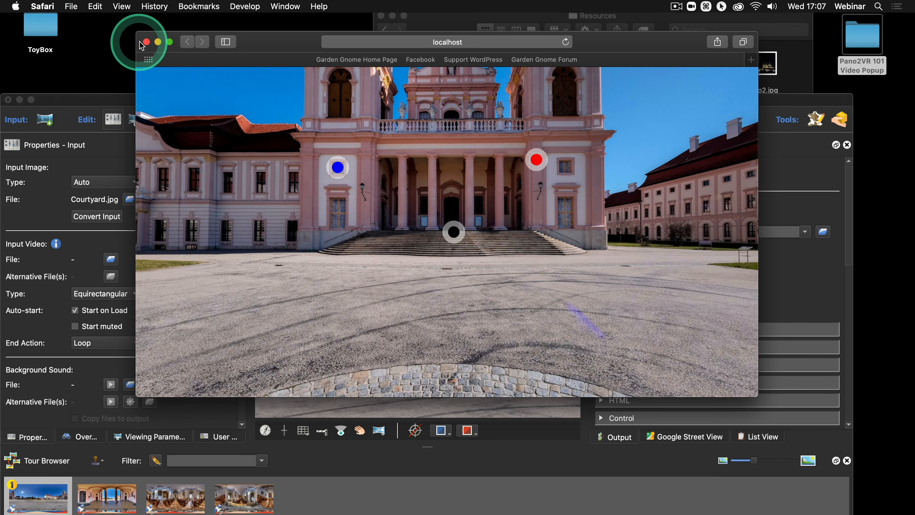
pyautogui.click(145, 42)
# Reopen the skin and review VideoSeekbar's appearance, media element and Media Ended actions, then close the editor
pyautogui.click(670, 252)
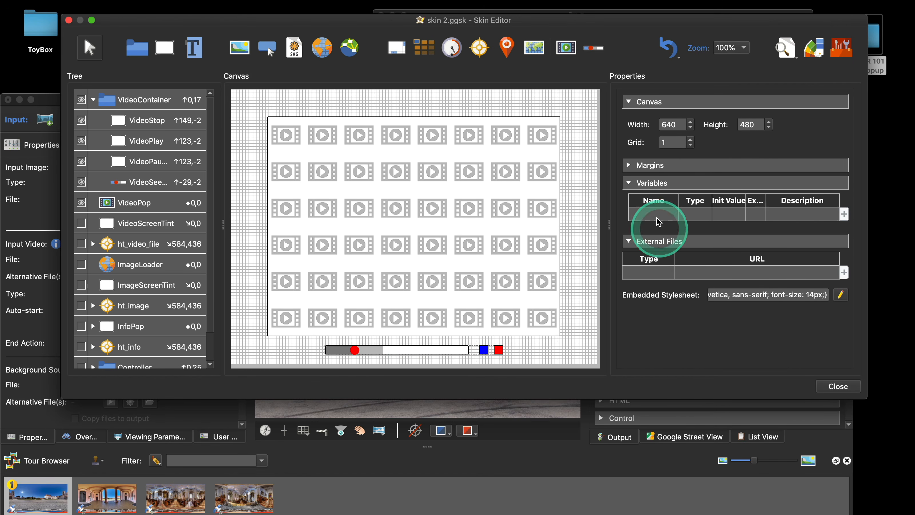
pyautogui.click(156, 182)
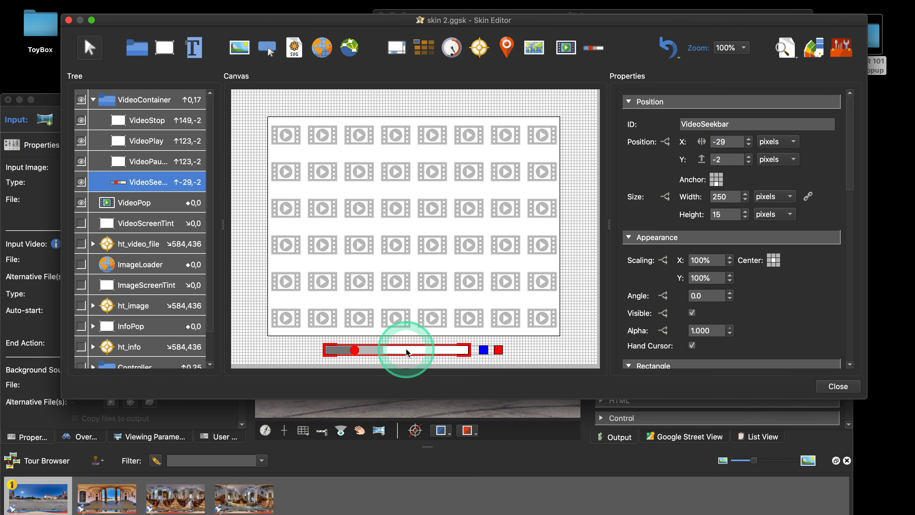
pyautogui.scroll(-5, 797, 307)
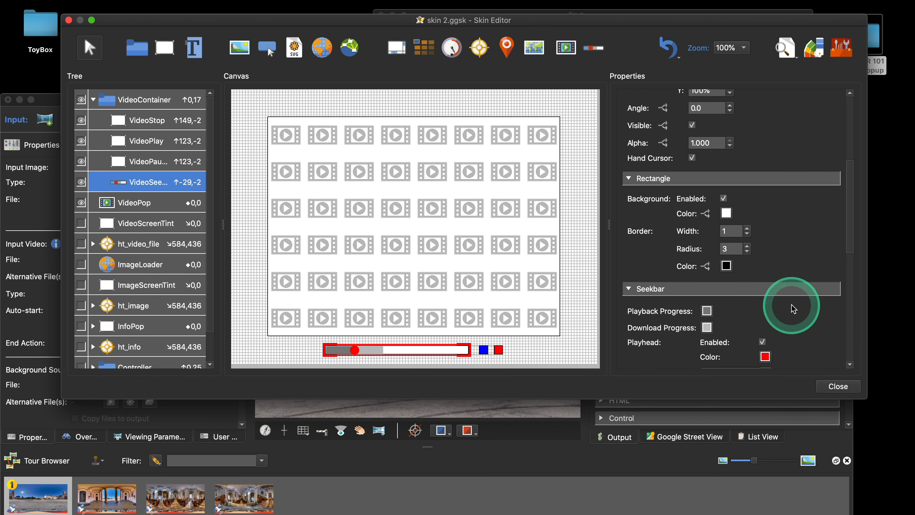
pyautogui.scroll(-3, 795, 309)
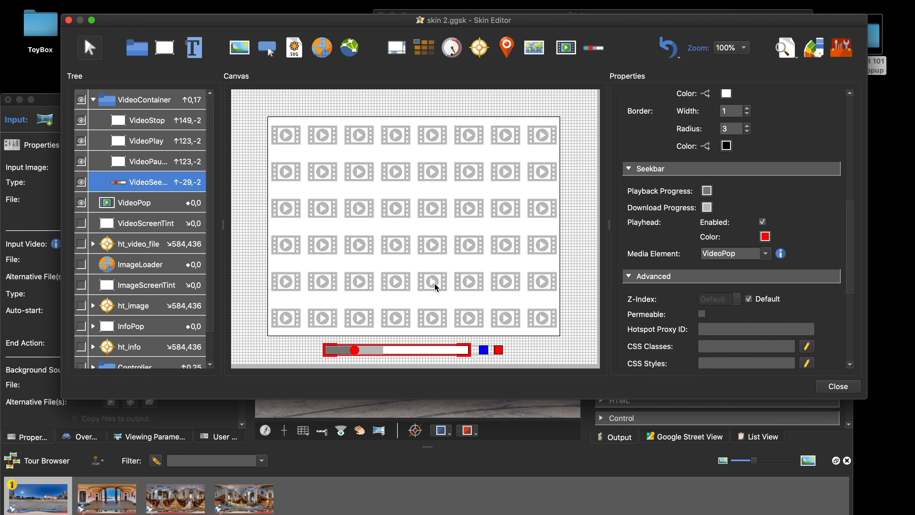
pyautogui.scroll(-10, 755, 303)
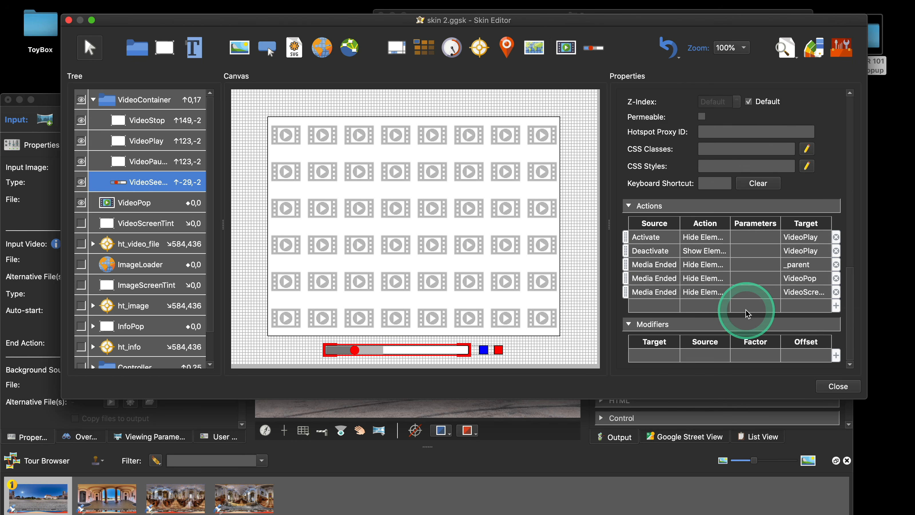
pyautogui.scroll(5, 747, 314)
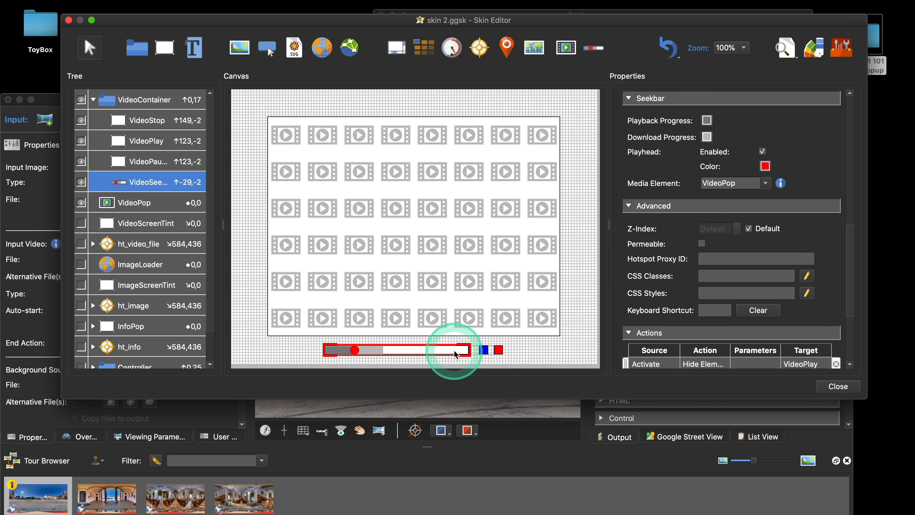
pyautogui.scroll(2, 705, 303)
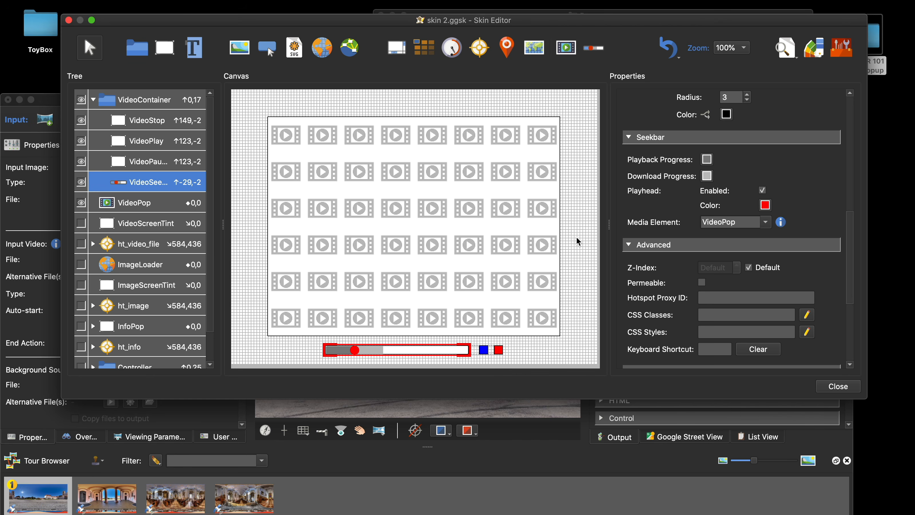
pyautogui.click(838, 386)
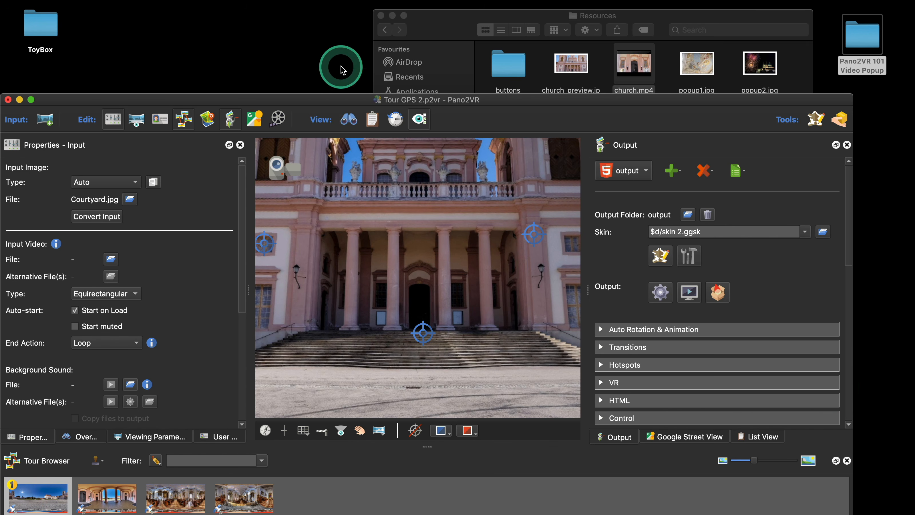
pyautogui.moveTo(335, 100); pyautogui.dragTo(348, 38)
pyautogui.moveTo(275, 148)
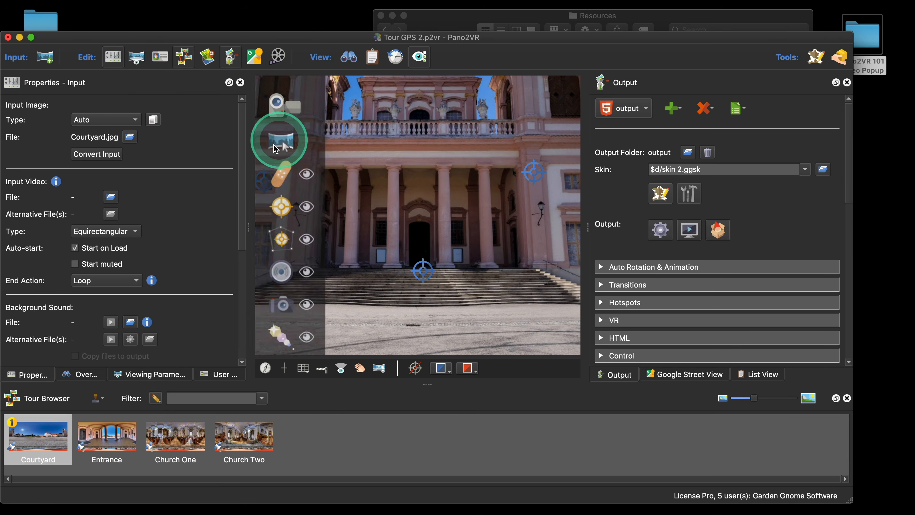
pyautogui.scroll(-2, 197, 186)
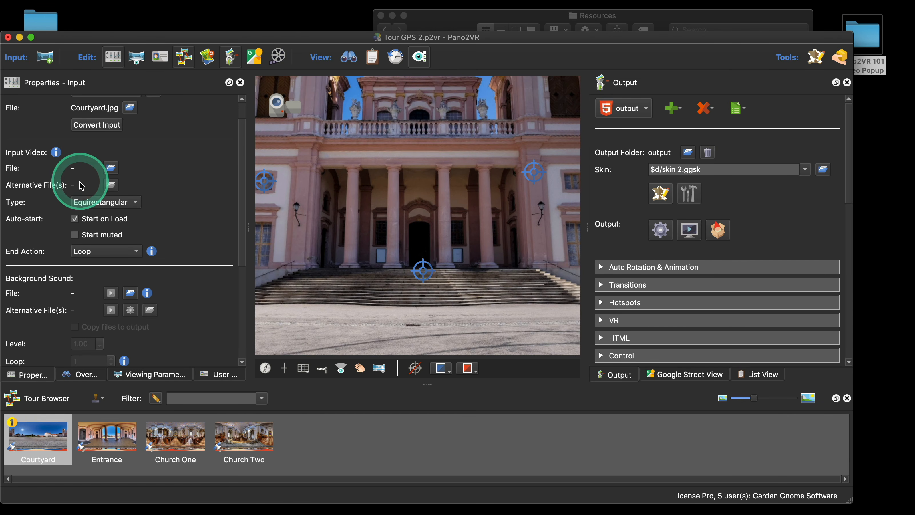
pyautogui.click(122, 174)
pyautogui.moveTo(557, 43); pyautogui.dragTo(558, 83)
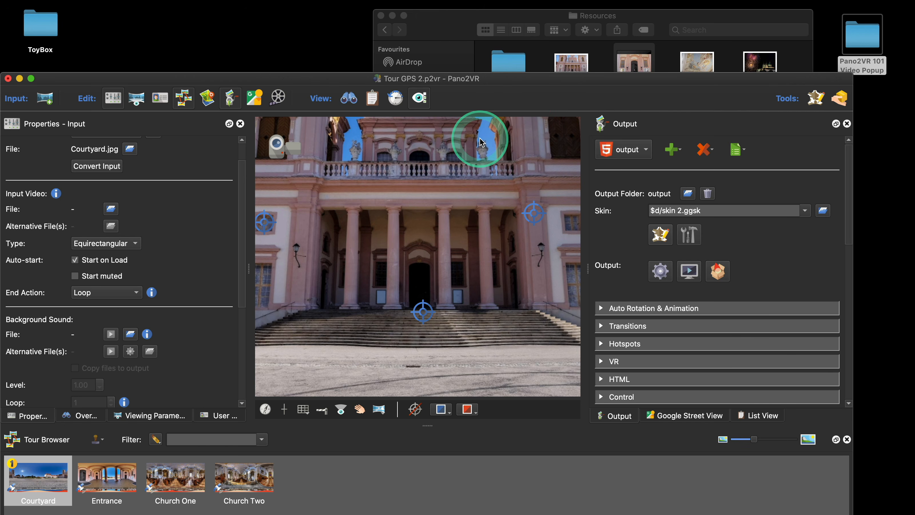
pyautogui.moveTo(467, 145); pyautogui.dragTo(473, 146)
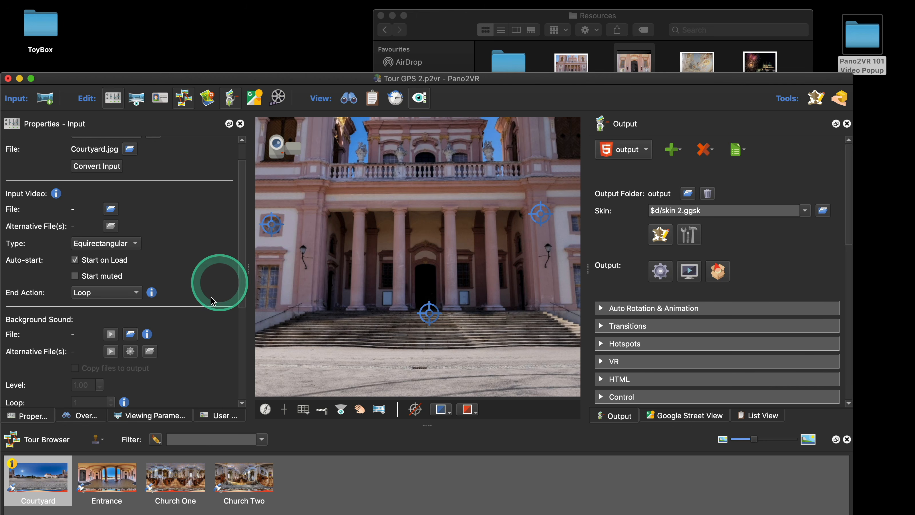
pyautogui.scroll(-2, 214, 324)
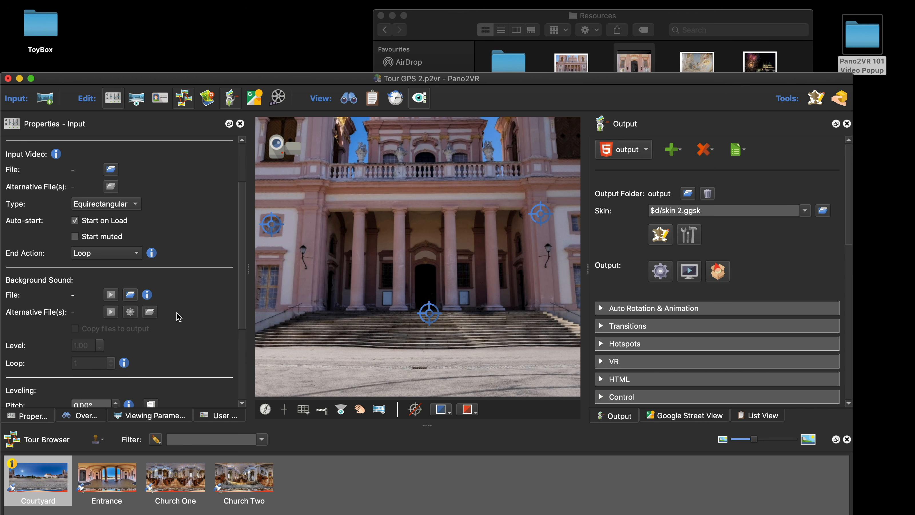
pyautogui.moveTo(546, 85); pyautogui.dragTo(584, 40)
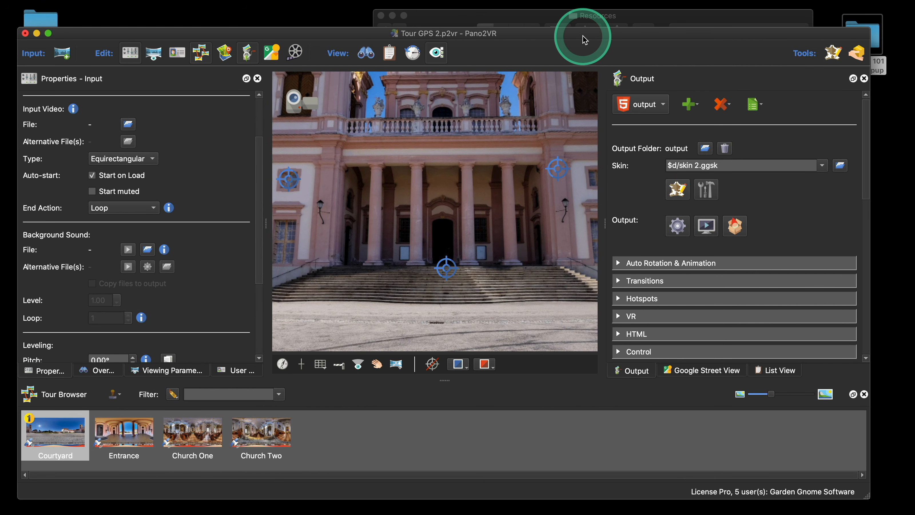